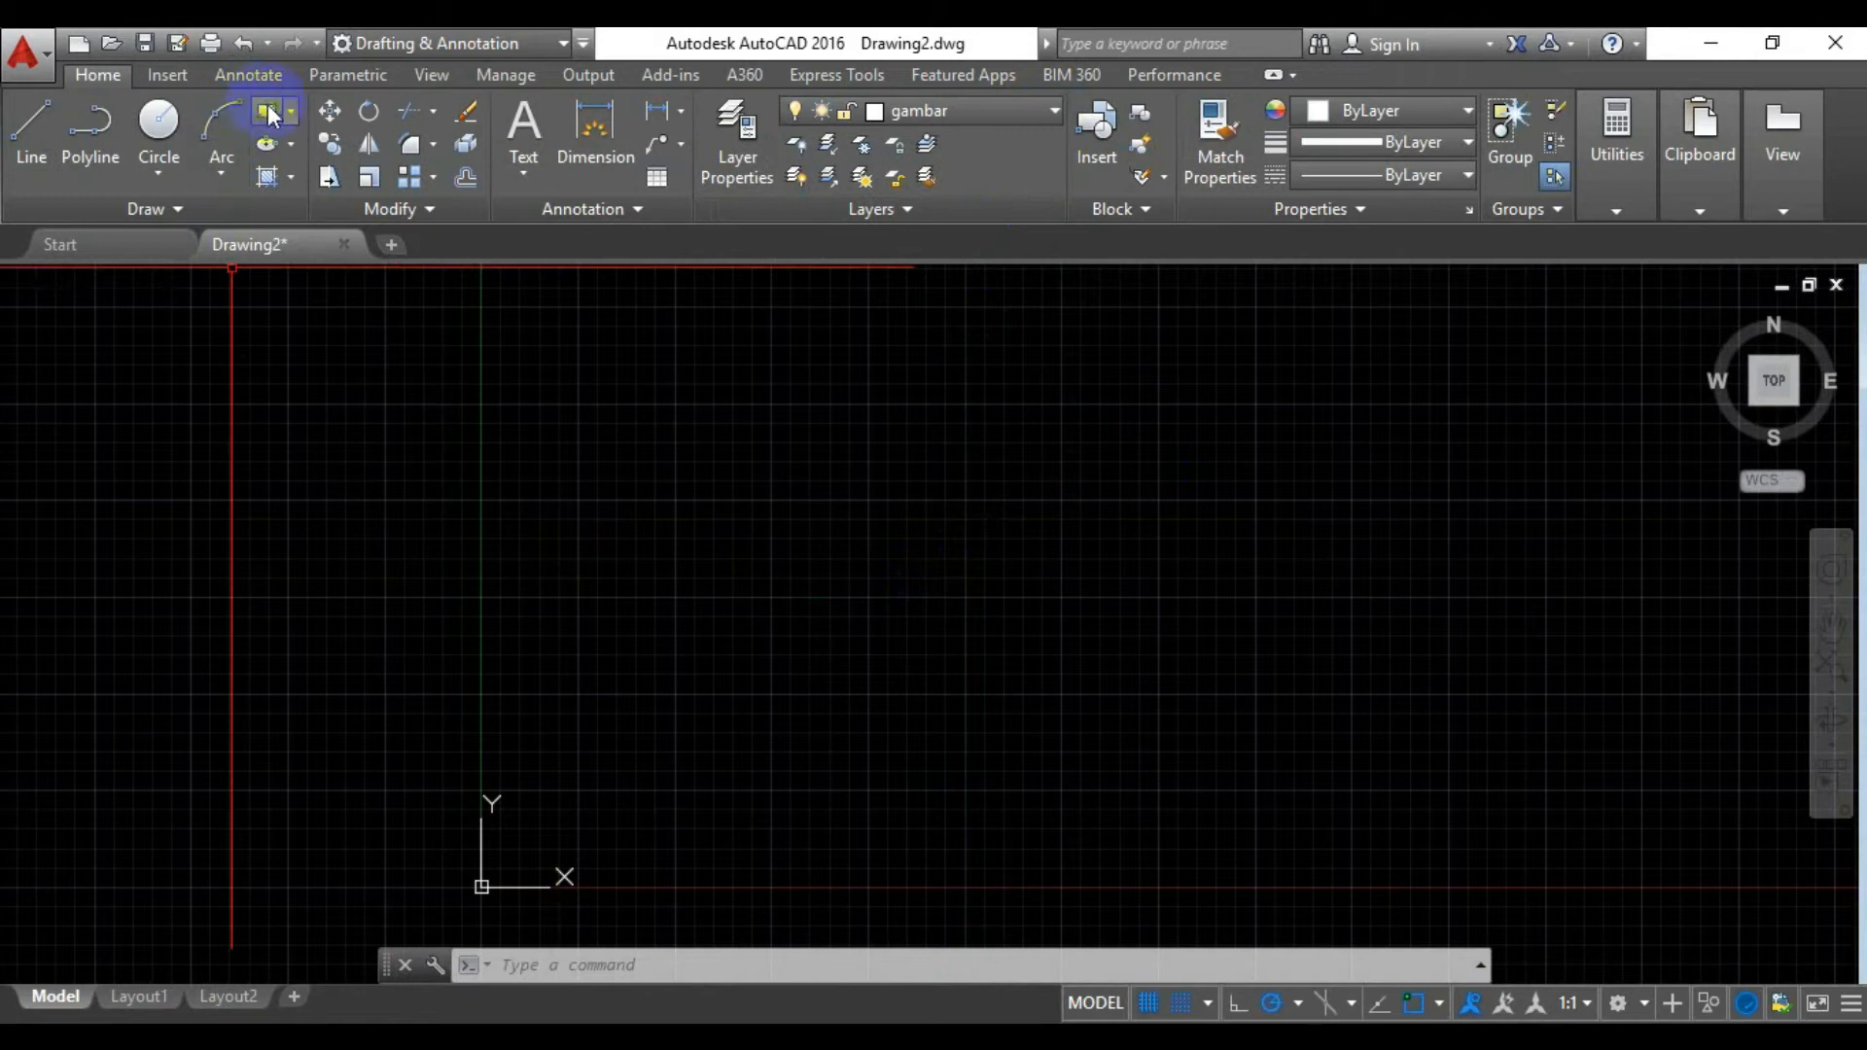
Draw a rectangle 297 wide and 210 high from a freely placed first corner
{"action": "left_click", "coordinate": [270, 114]}
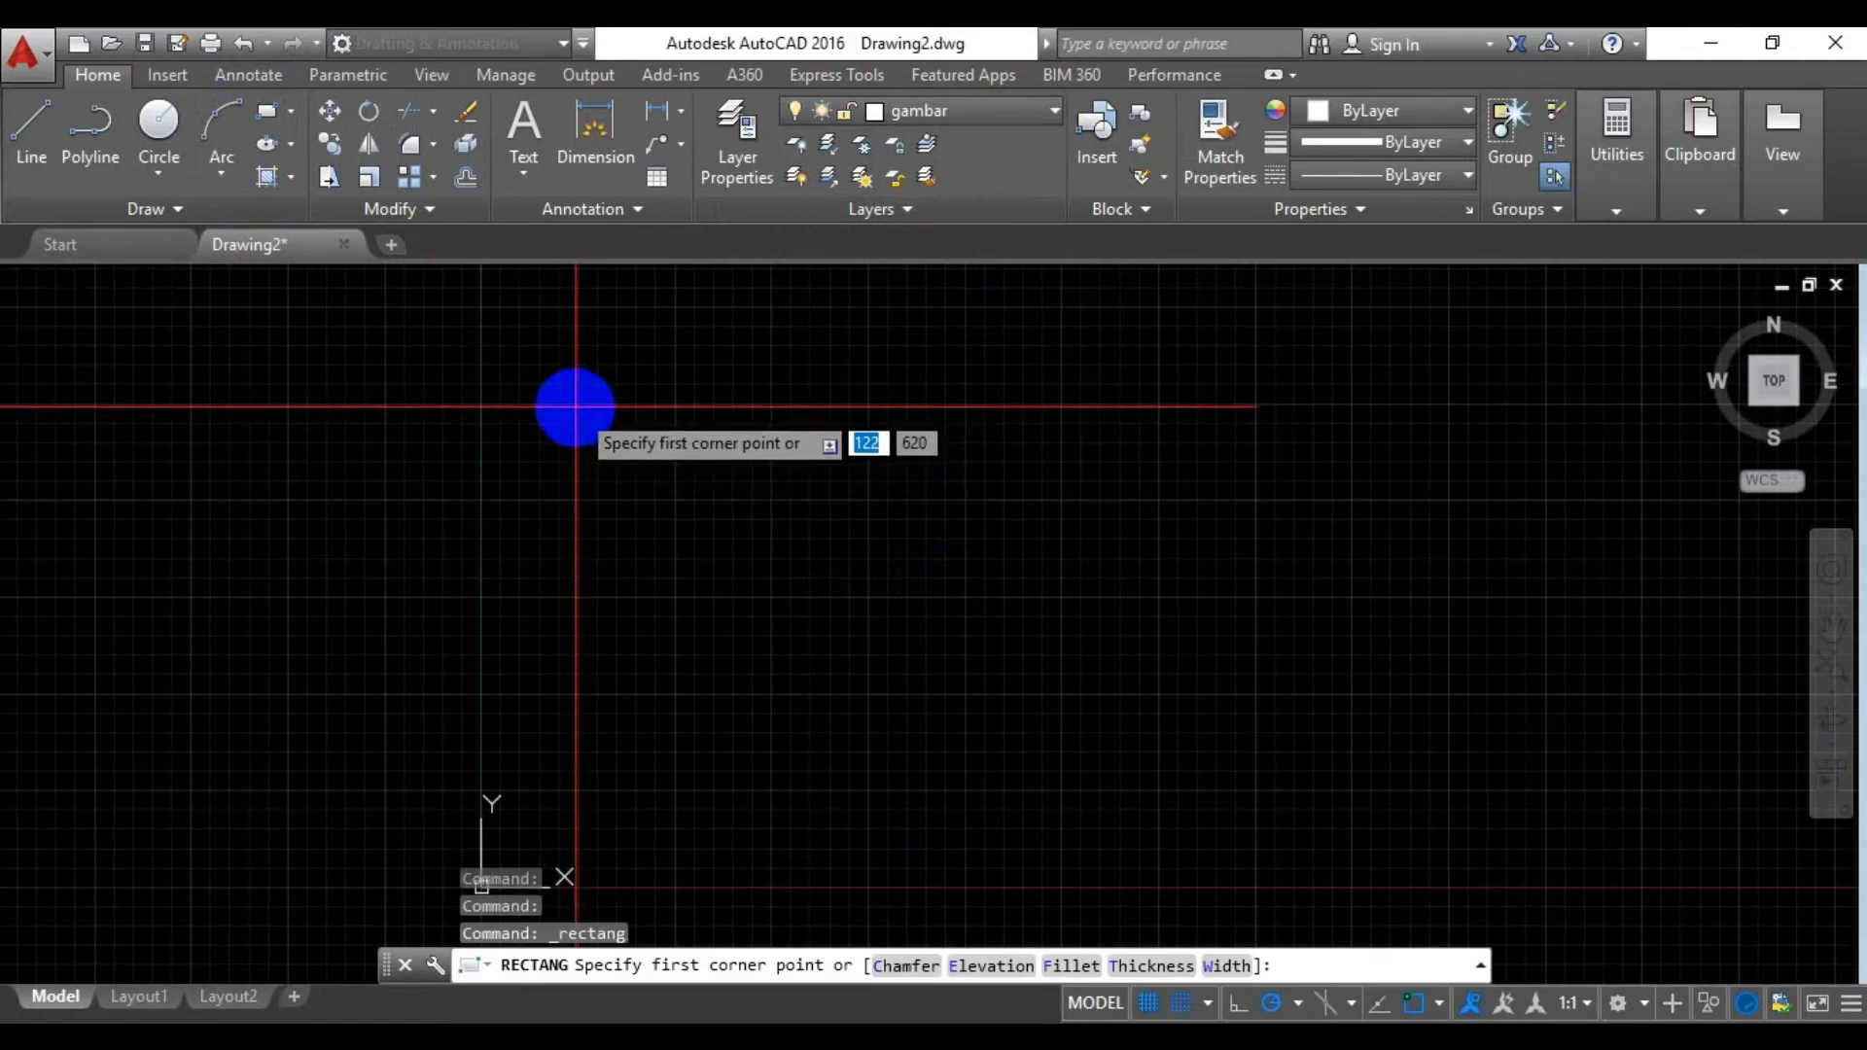
{"action": "left_click", "coordinate": [579, 406]}
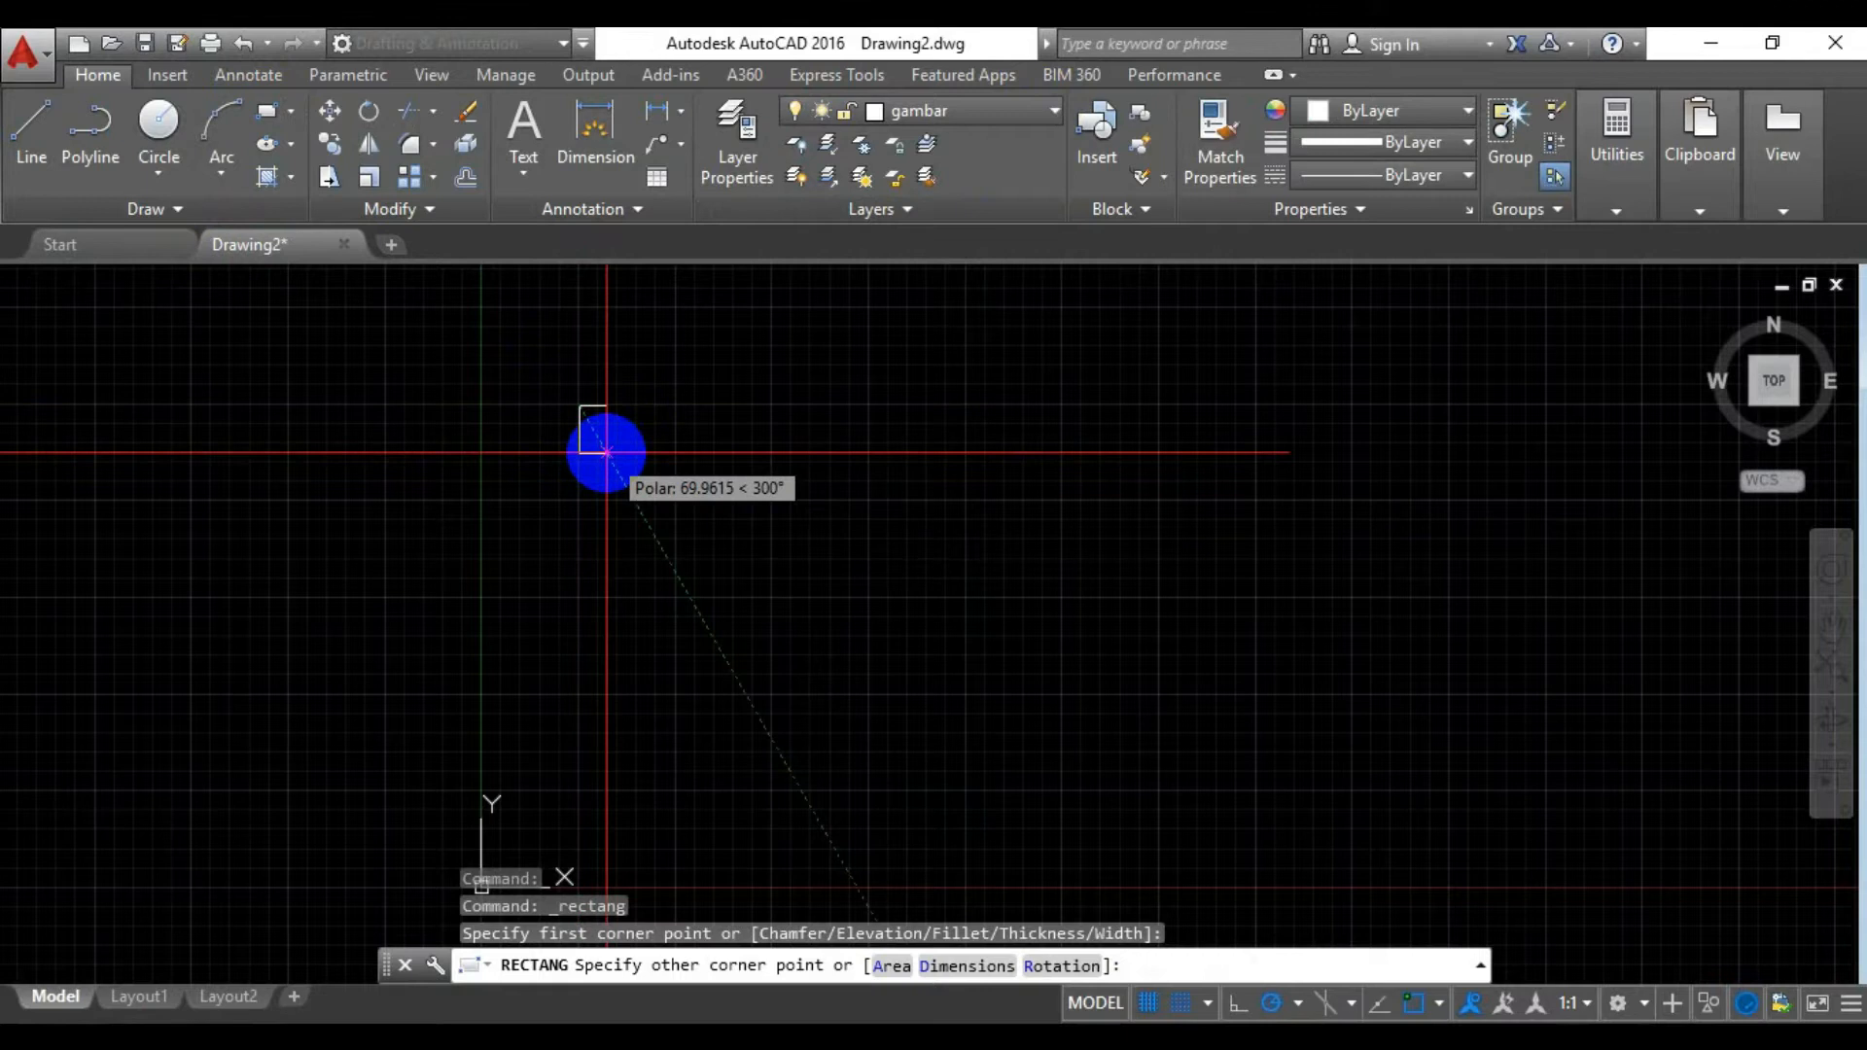
{"action": "type", "text": "297"}
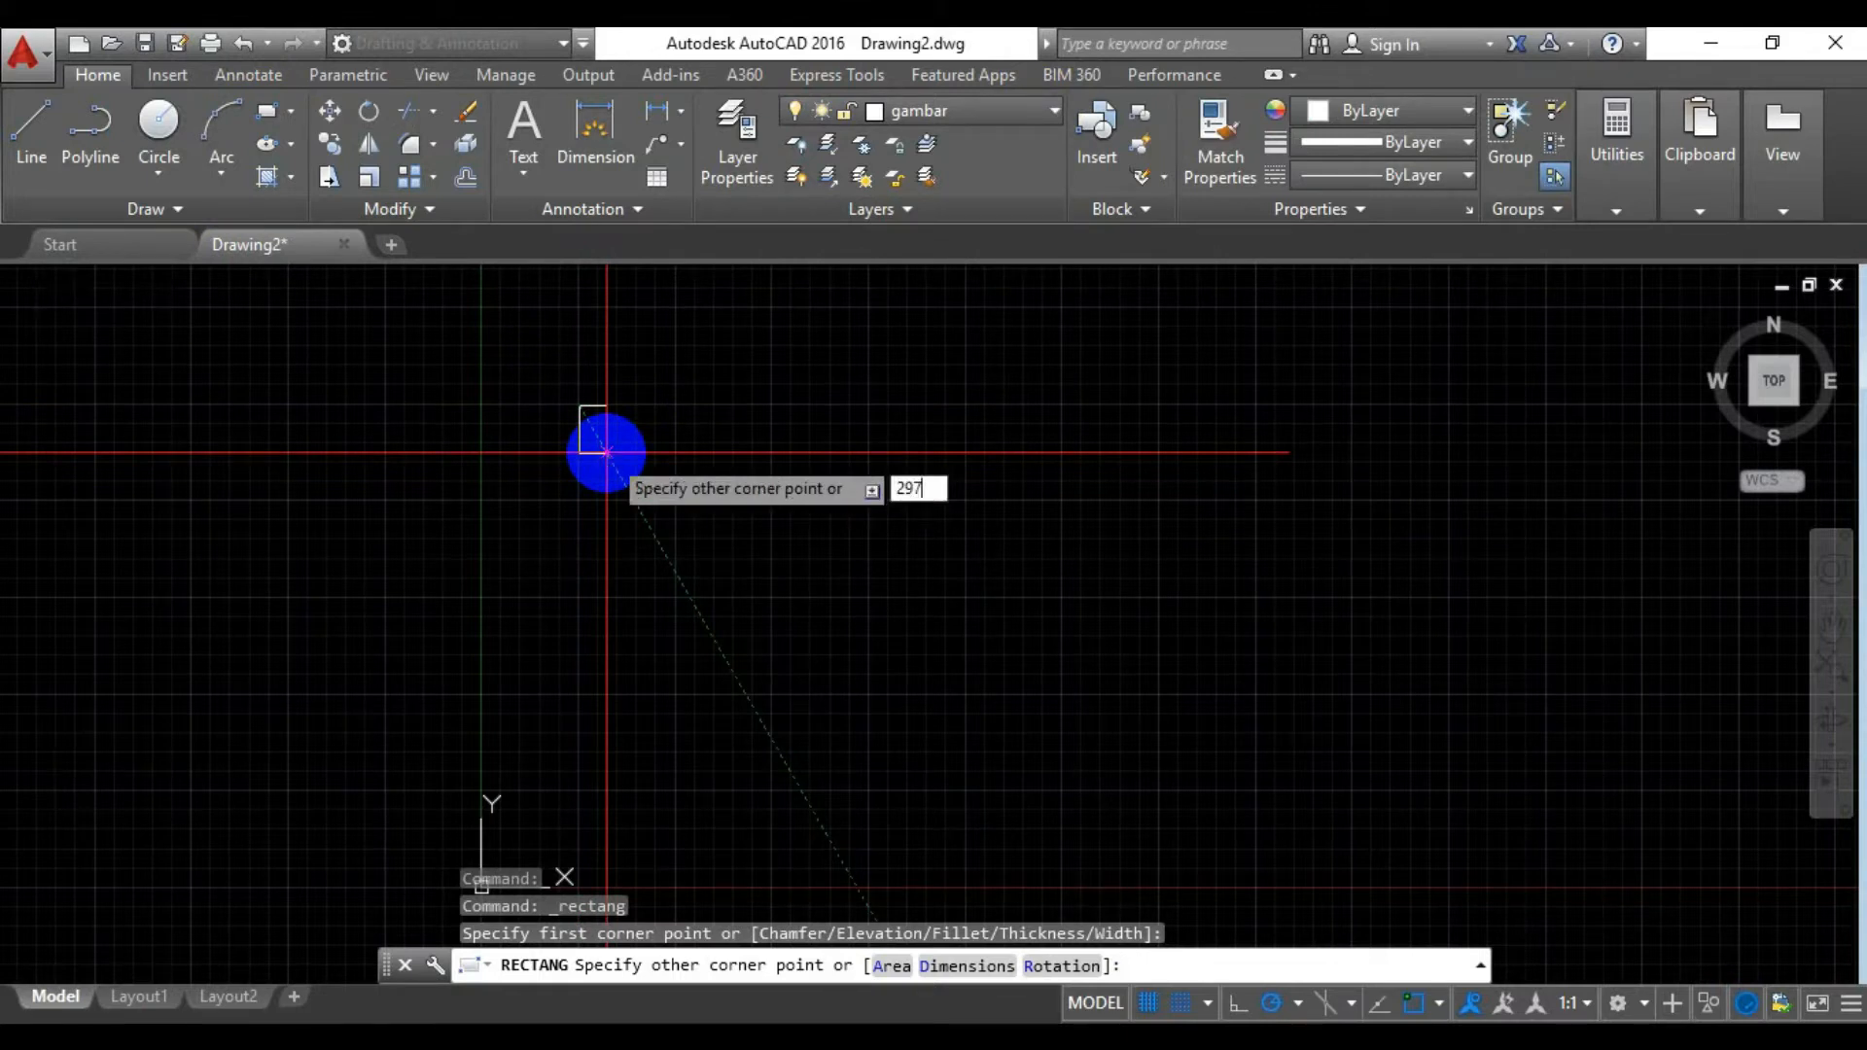
{"action": "key", "text": "Tab"}
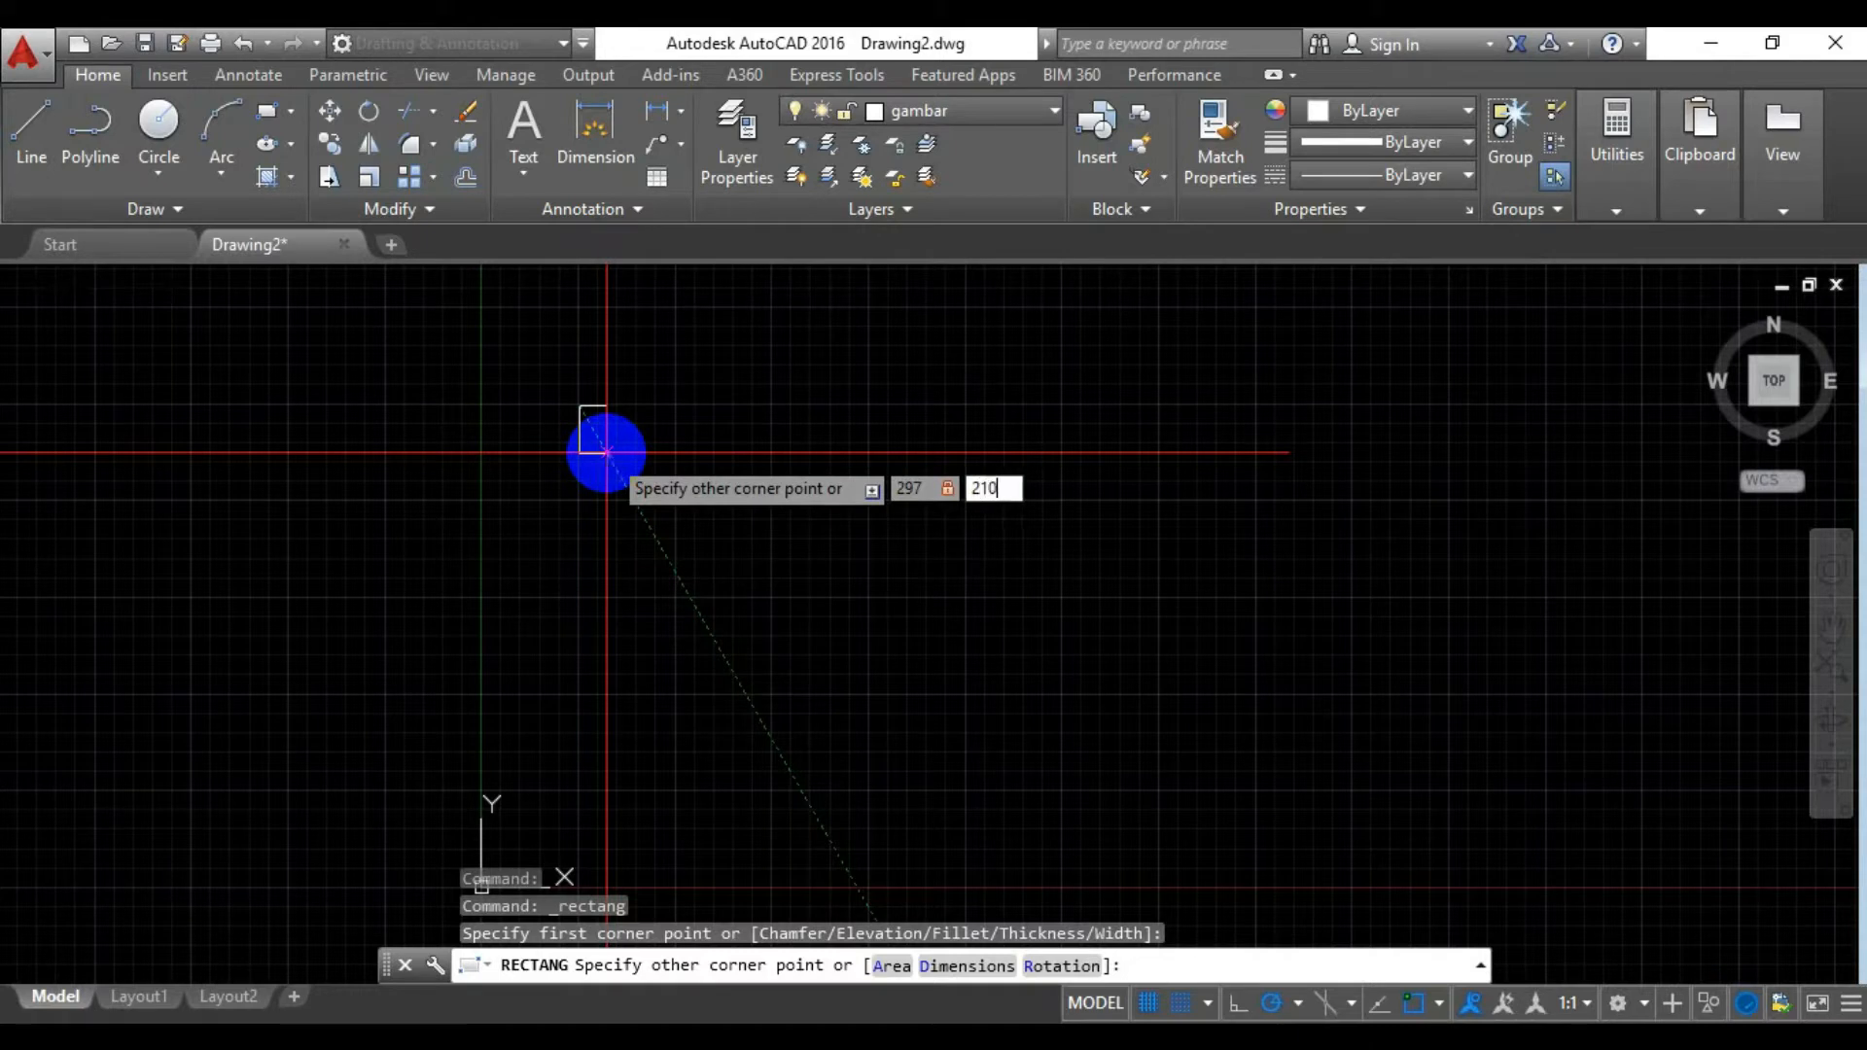
{"action": "type", "text": "210"}
{"action": "key", "text": "Return"}
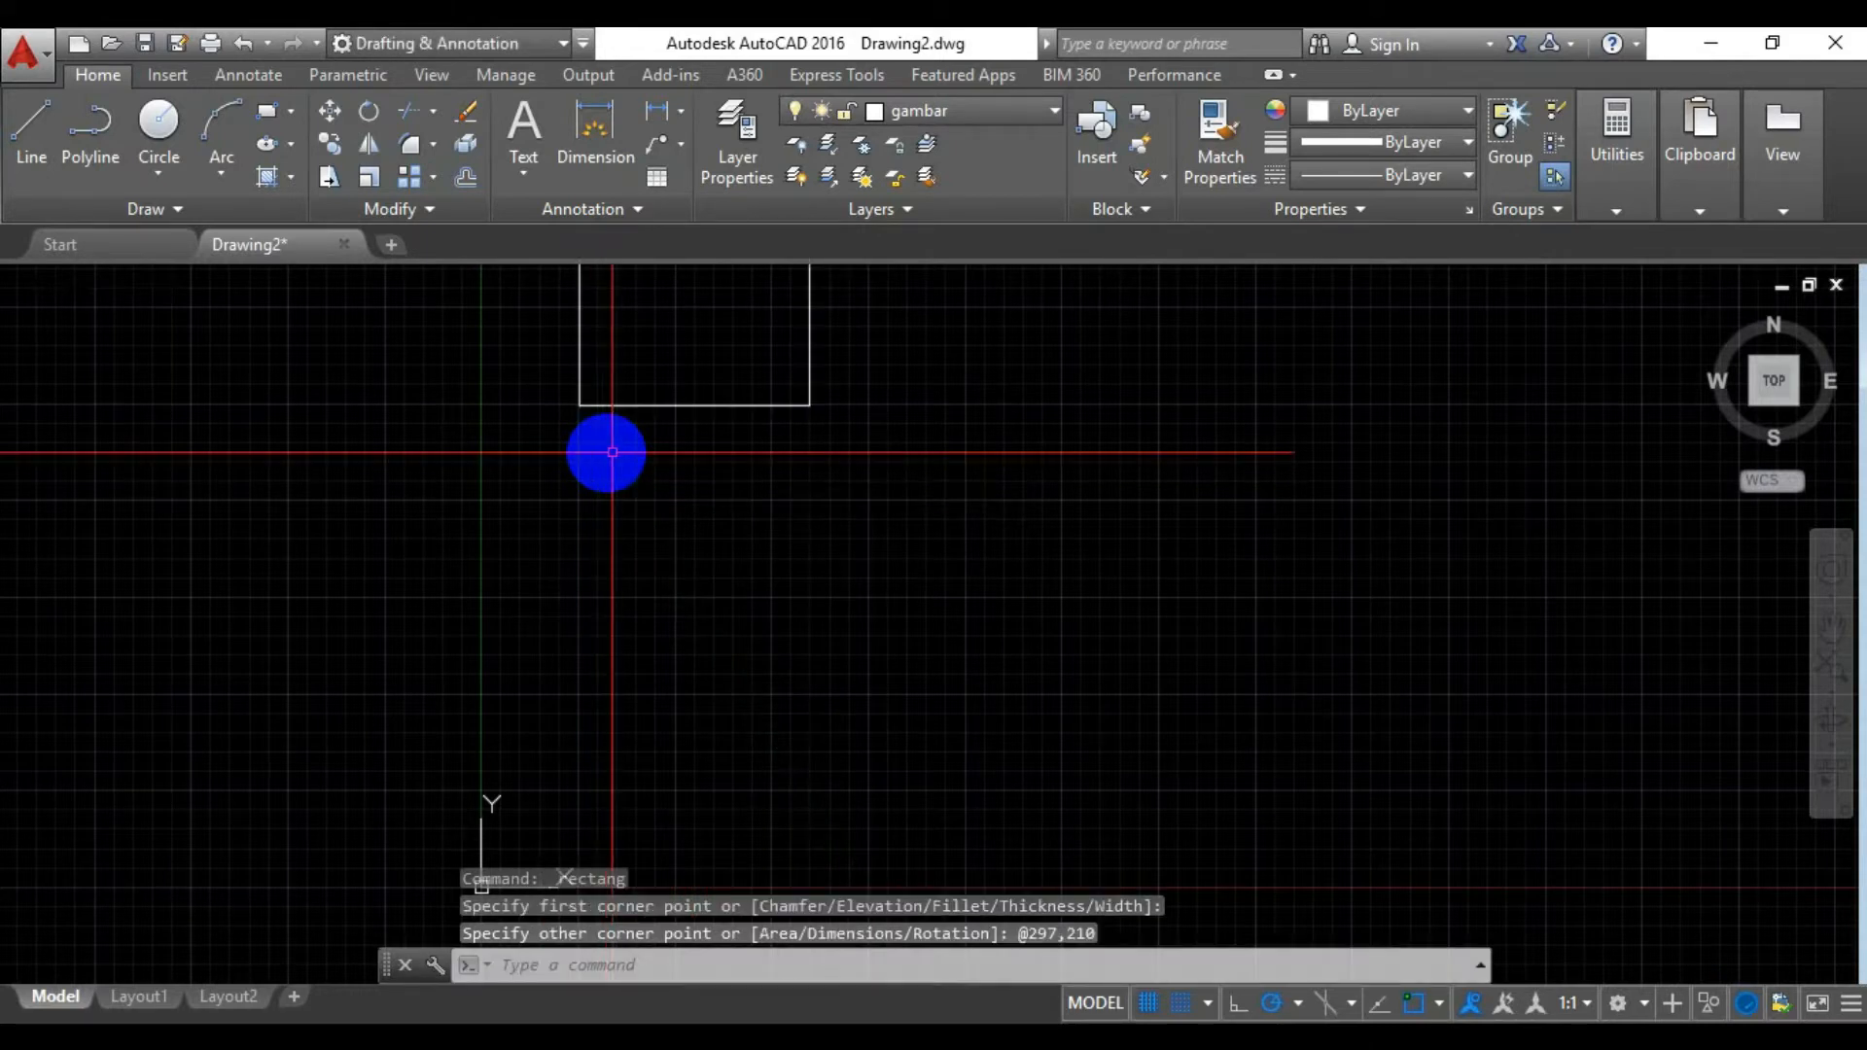
{"action": "scroll", "coordinate": [1033, 547], "scroll_direction": "up", "scroll_amount": 2}
{"action": "mouse_move", "coordinate": [871, 508]}
{"action": "middle_mouse_down"}
{"action": "mouse_move", "coordinate": [988, 971]}
{"action": "mouse_move", "coordinate": [1065, 1046]}
{"action": "mouse_move", "coordinate": [1105, 884]}
{"action": "middle_mouse_up"}
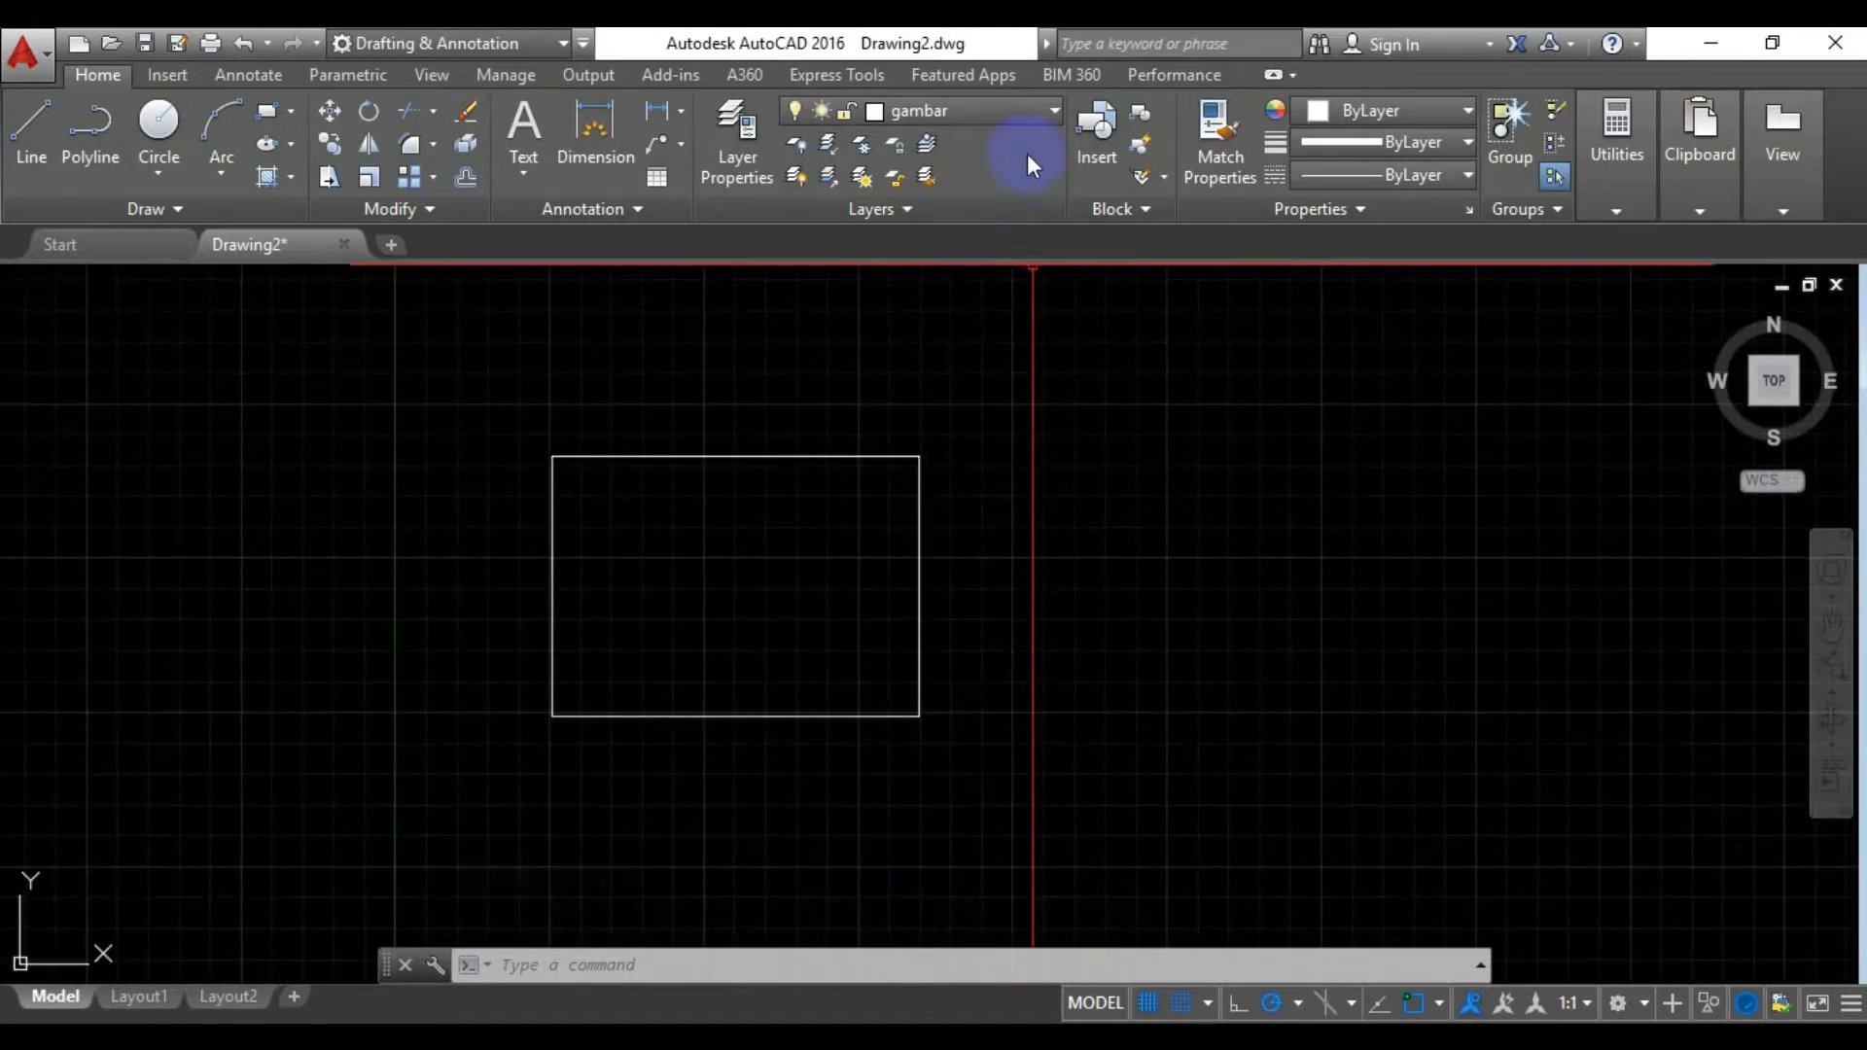
Make the ukur layer current and place a linear dimension above the rectangle's upper edge
{"action": "left_click", "coordinate": [1048, 109]}
{"action": "left_click", "coordinate": [1008, 277]}
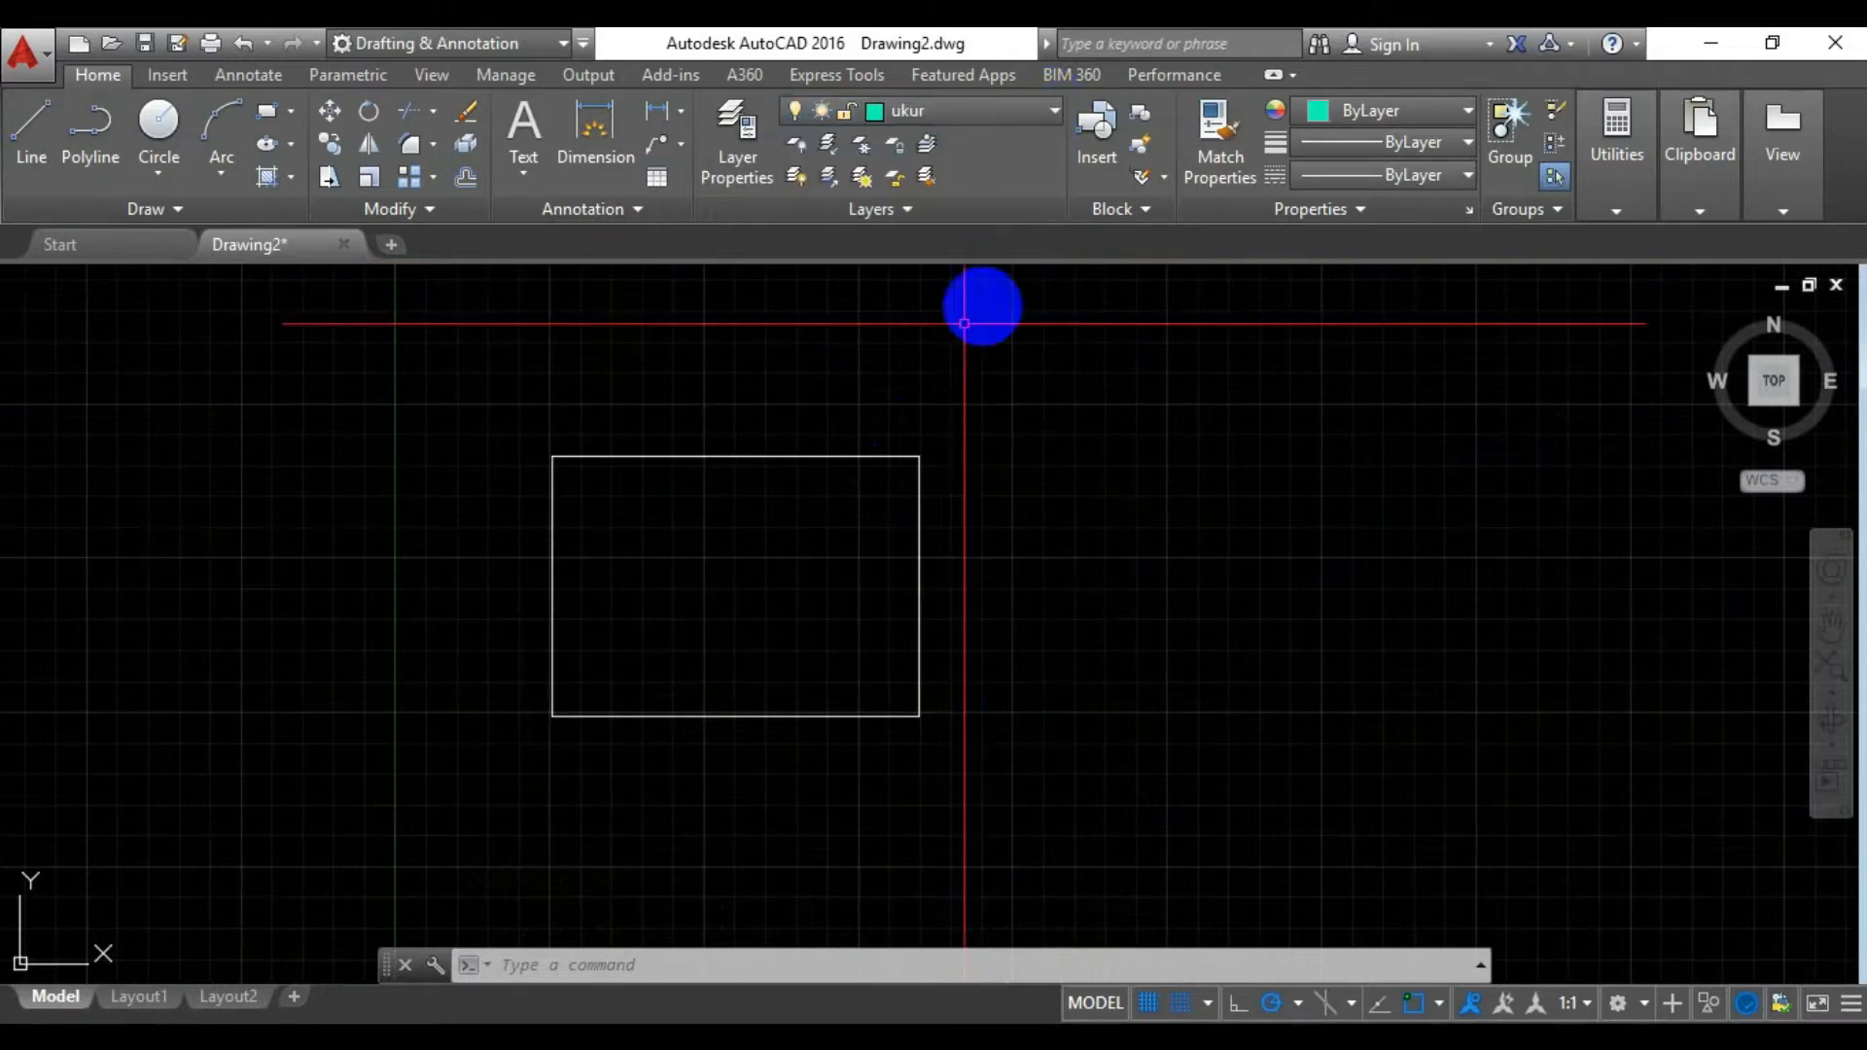
{"action": "left_click", "coordinate": [605, 124]}
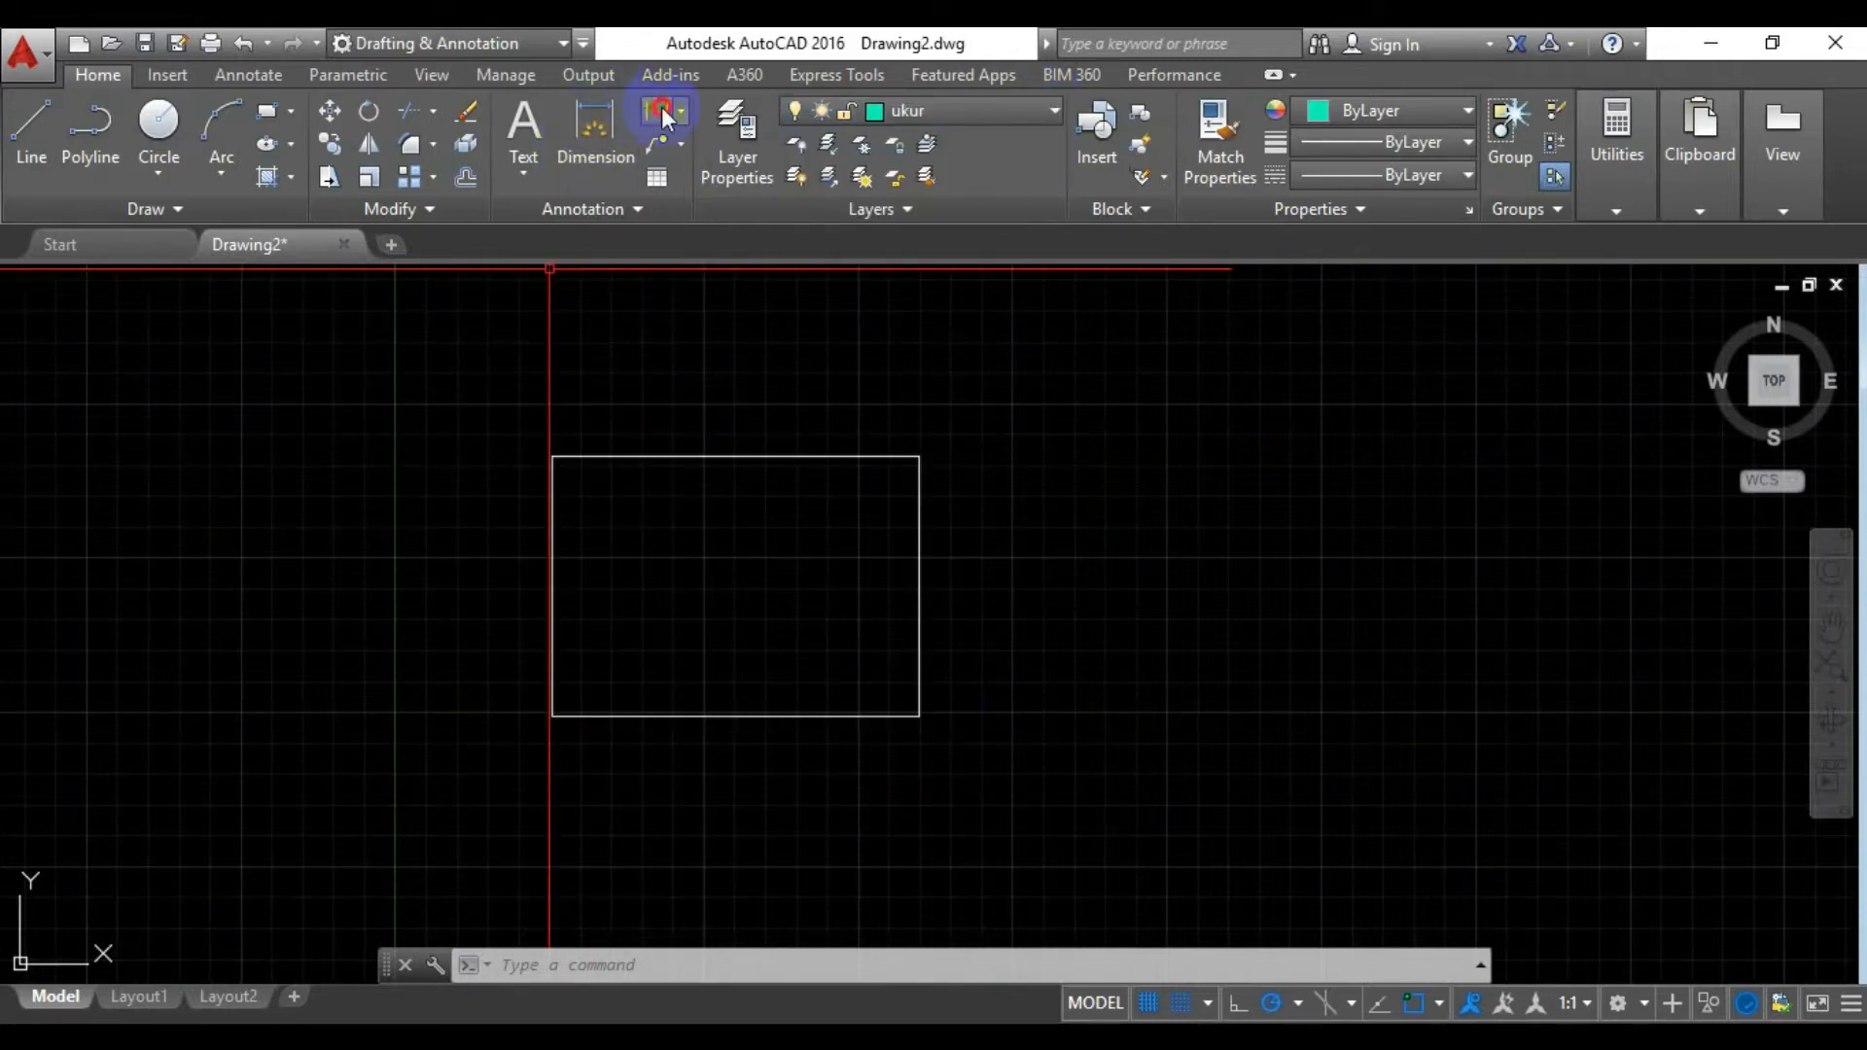
{"action": "left_click", "coordinate": [661, 112]}
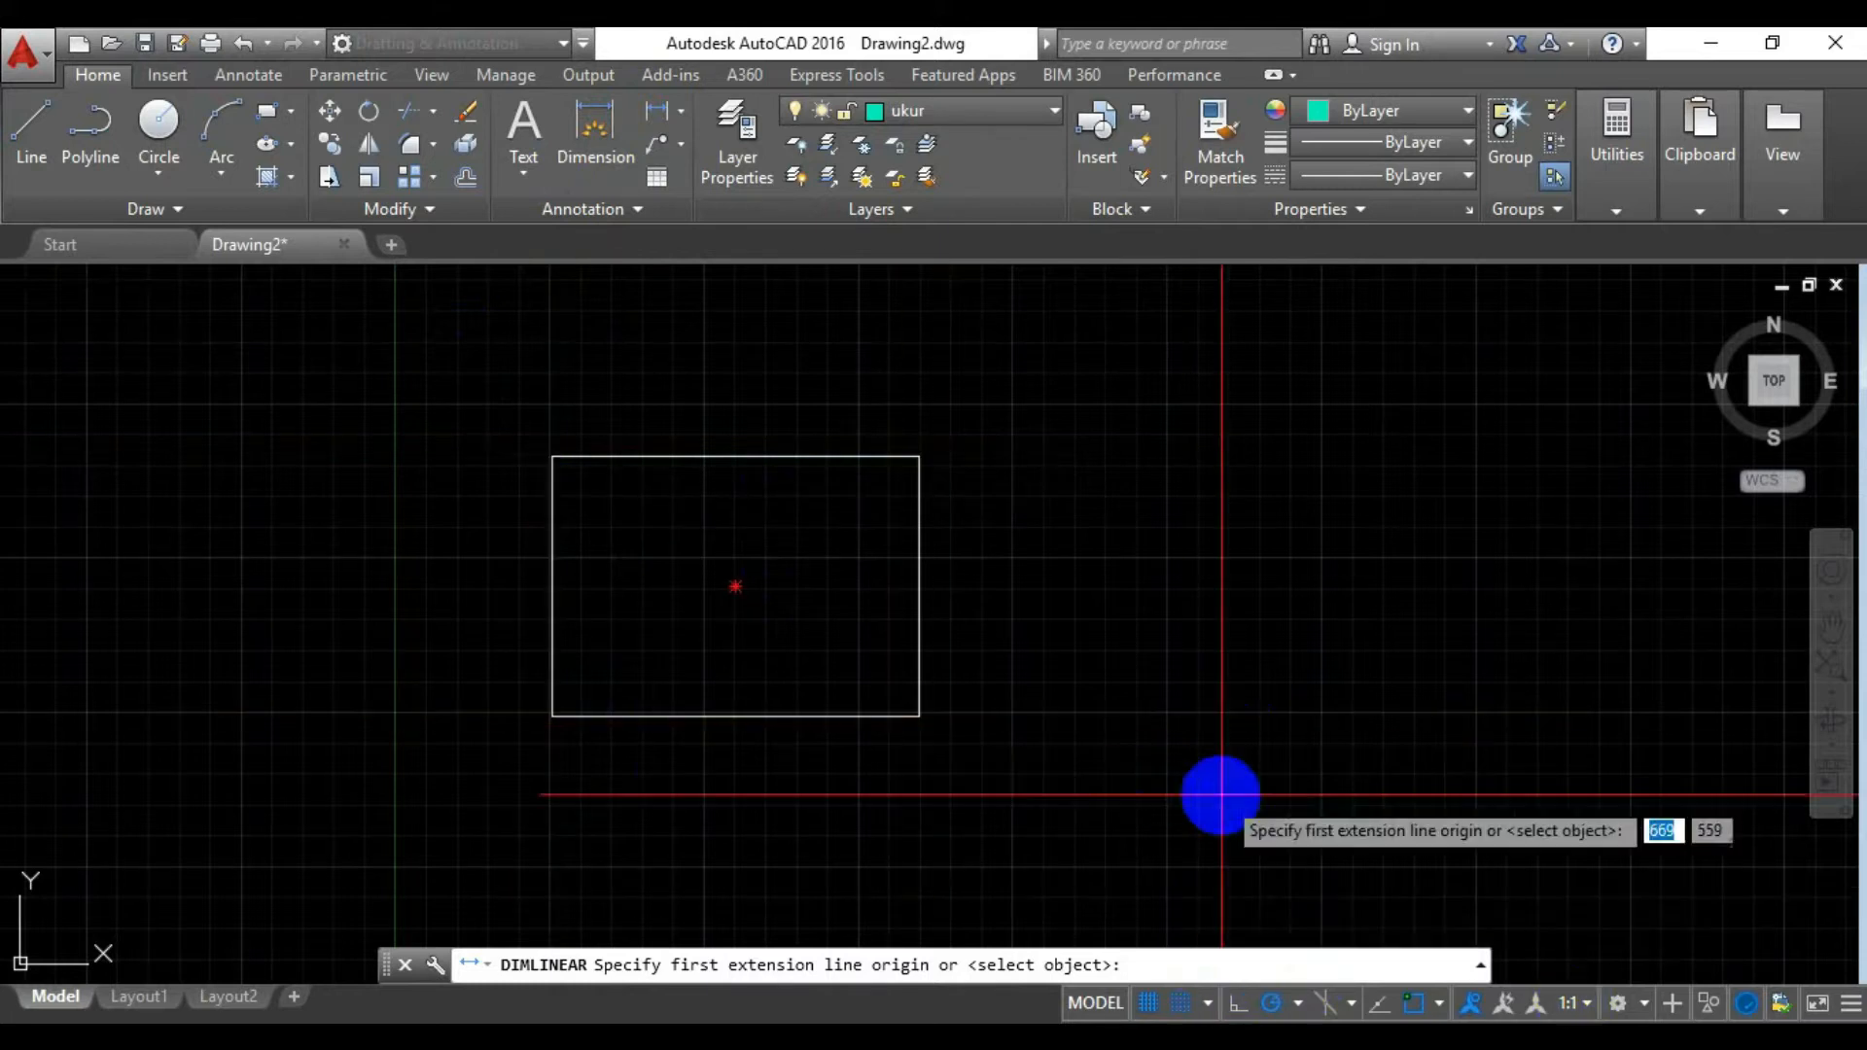
{"action": "left_click", "coordinate": [549, 455]}
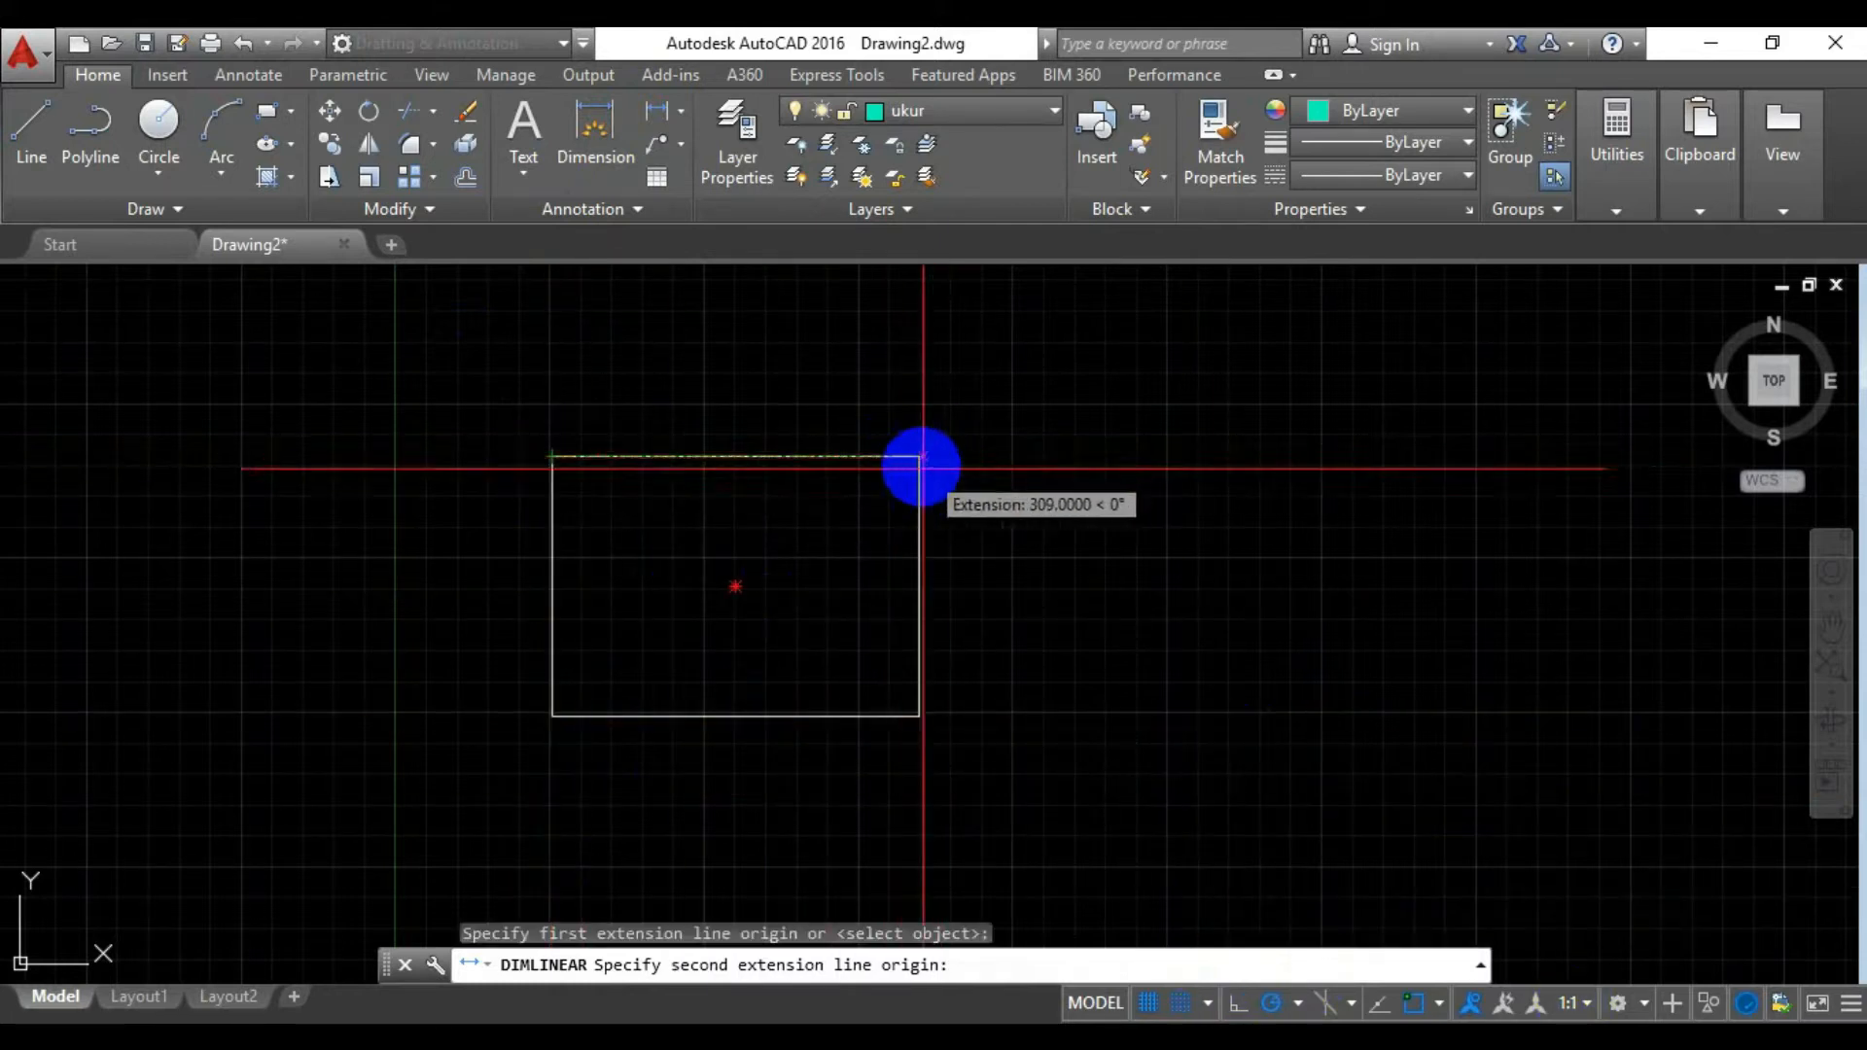
{"action": "left_click", "coordinate": [919, 456]}
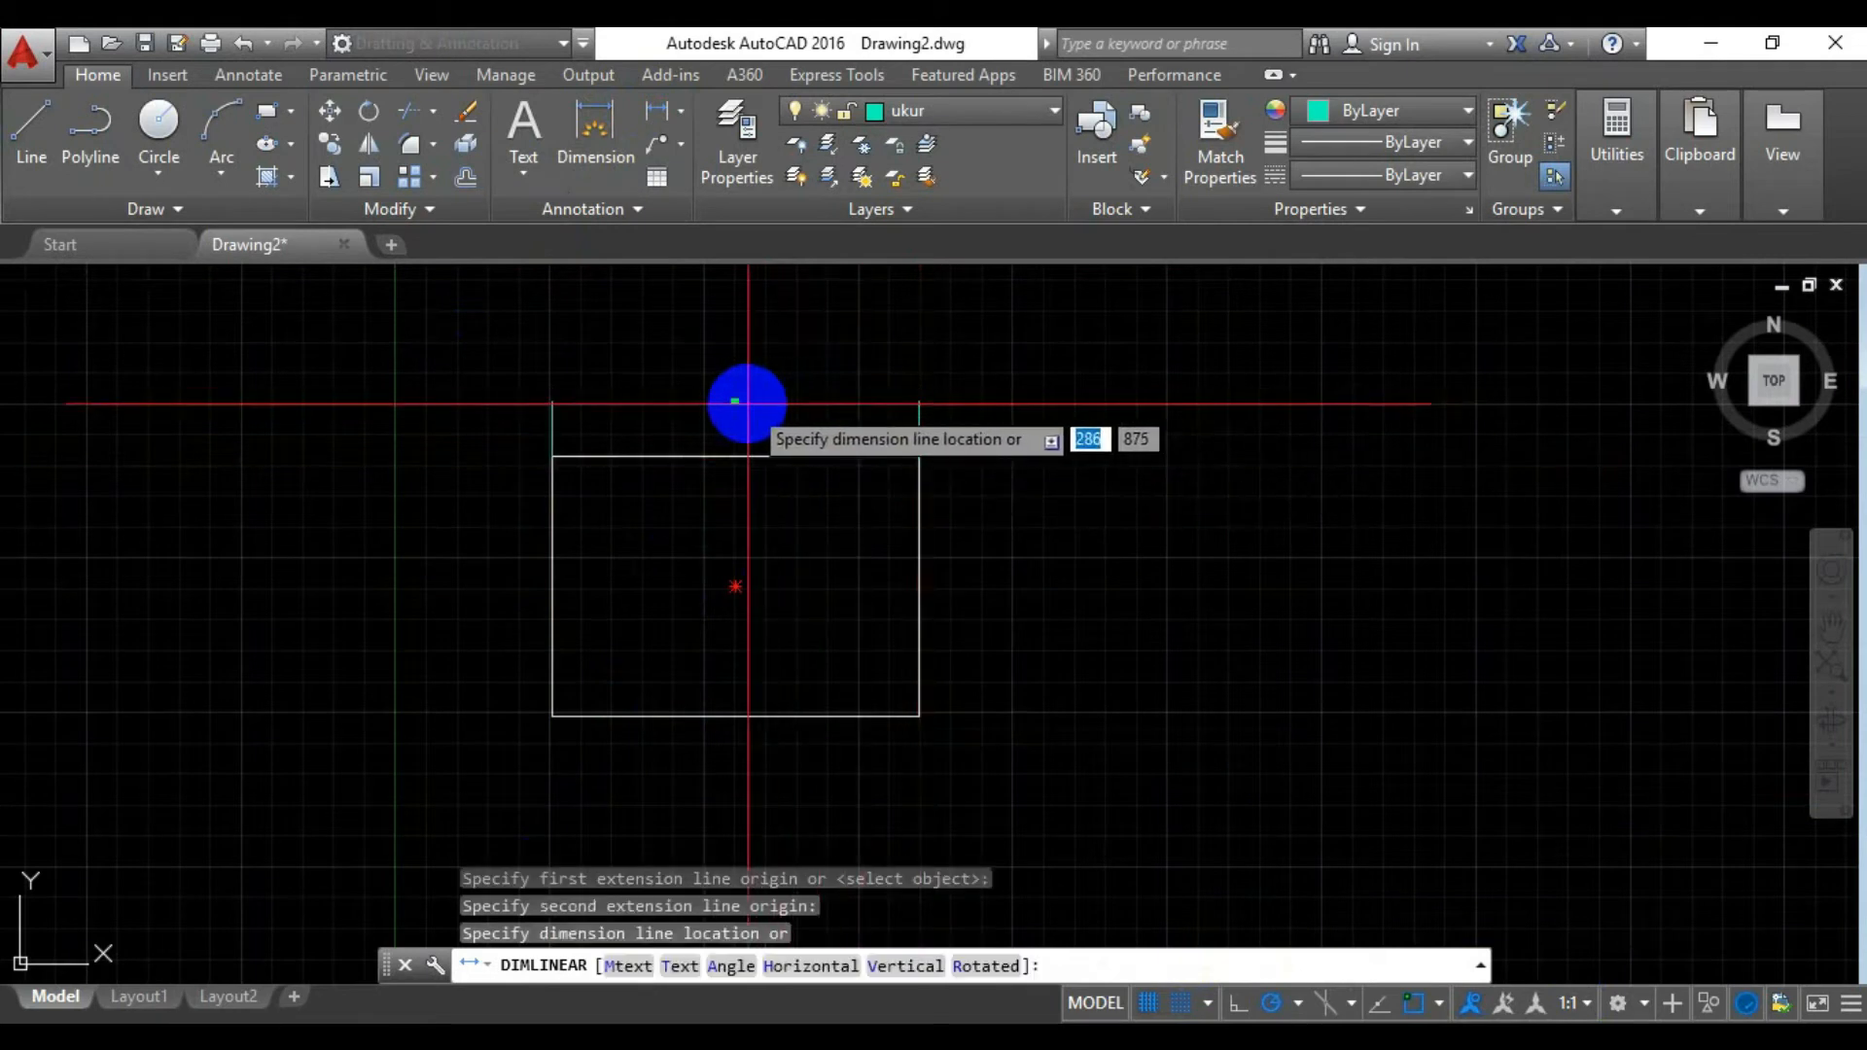
{"action": "left_click", "coordinate": [748, 404]}
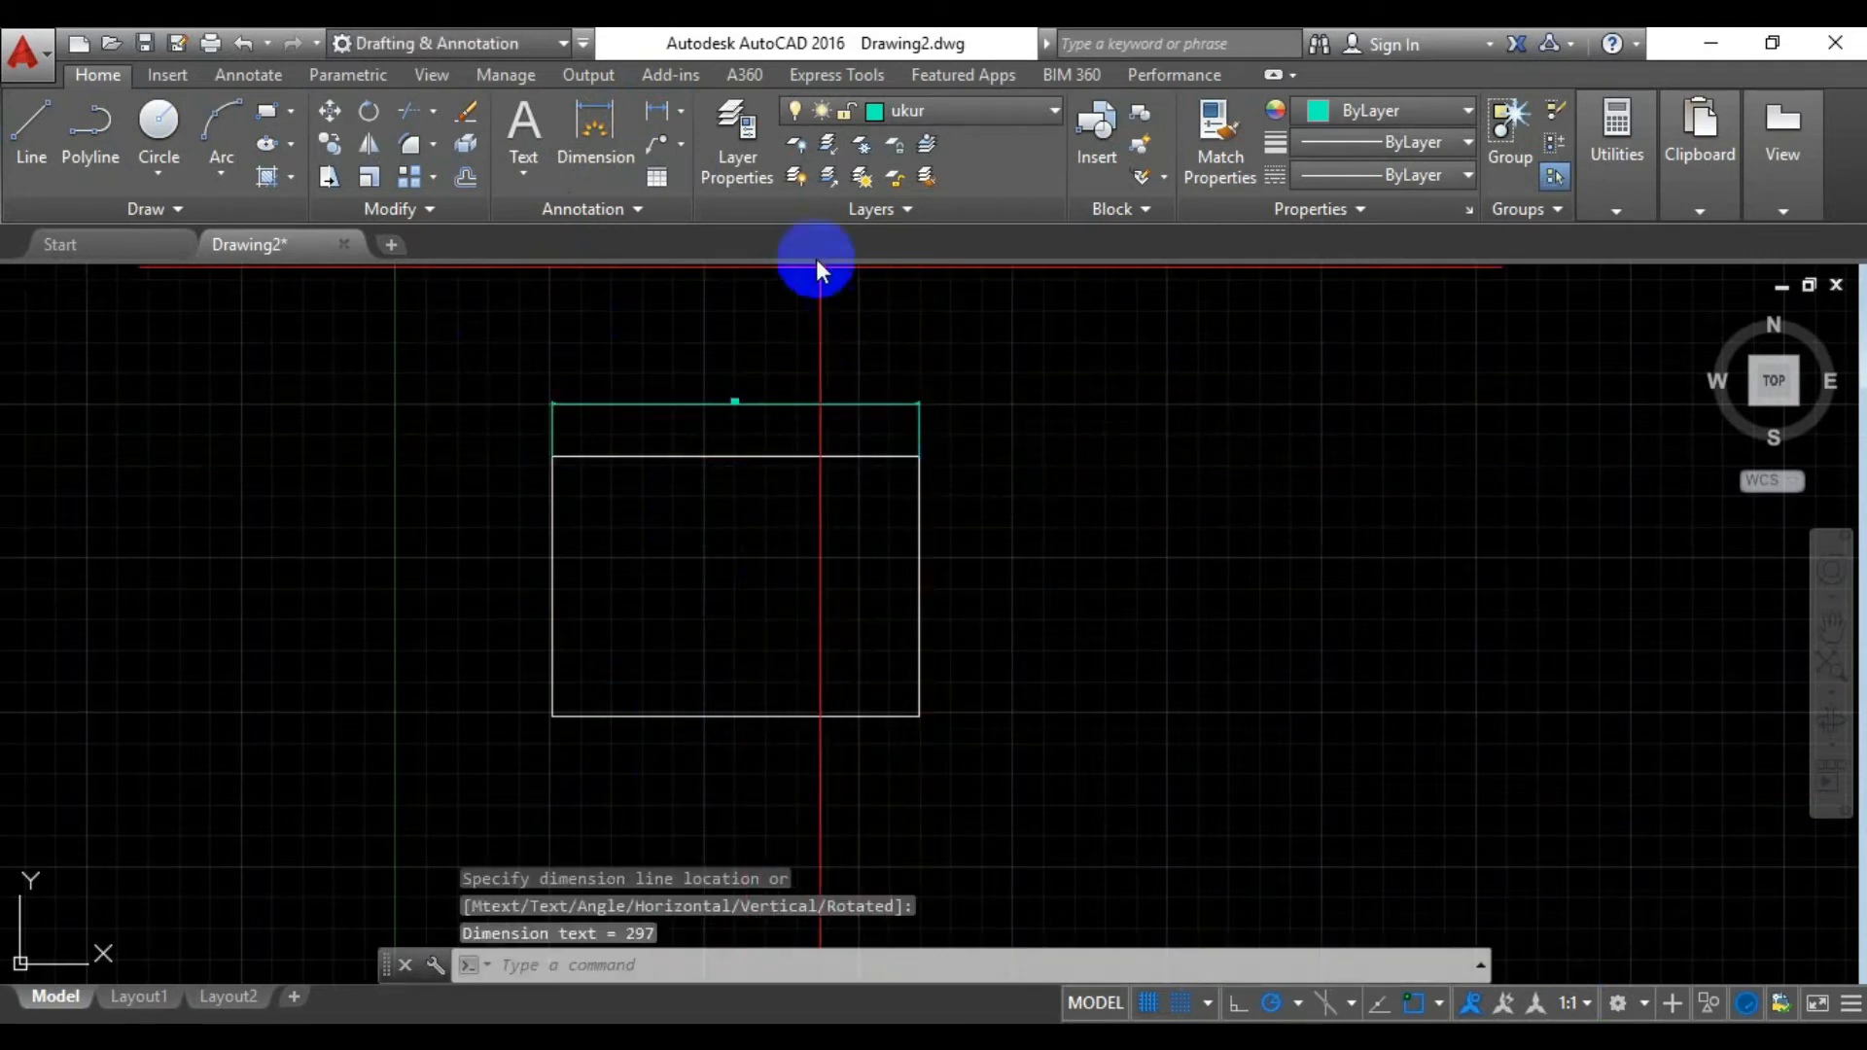
Add a vertical linear dimension for the rectangle's right edge, placed just outside the rectangle
{"action": "key", "text": "Return"}
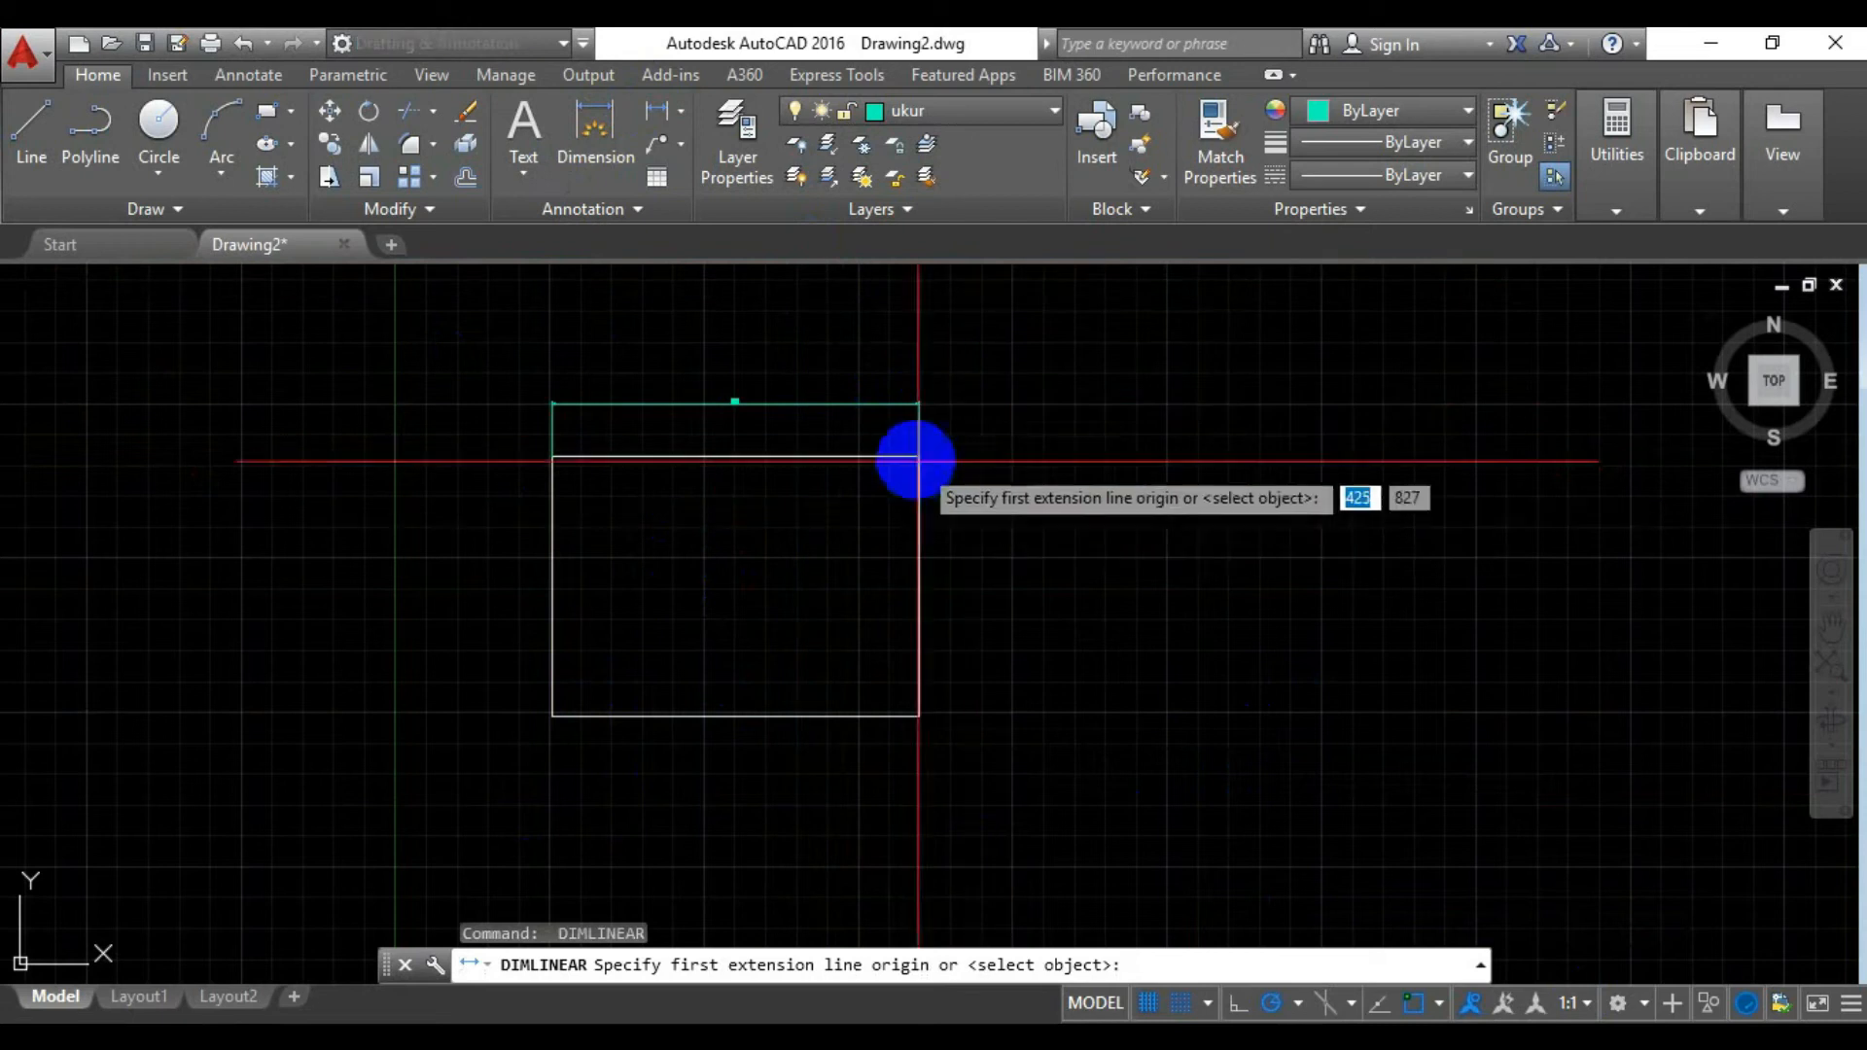
{"action": "left_click", "coordinate": [919, 456]}
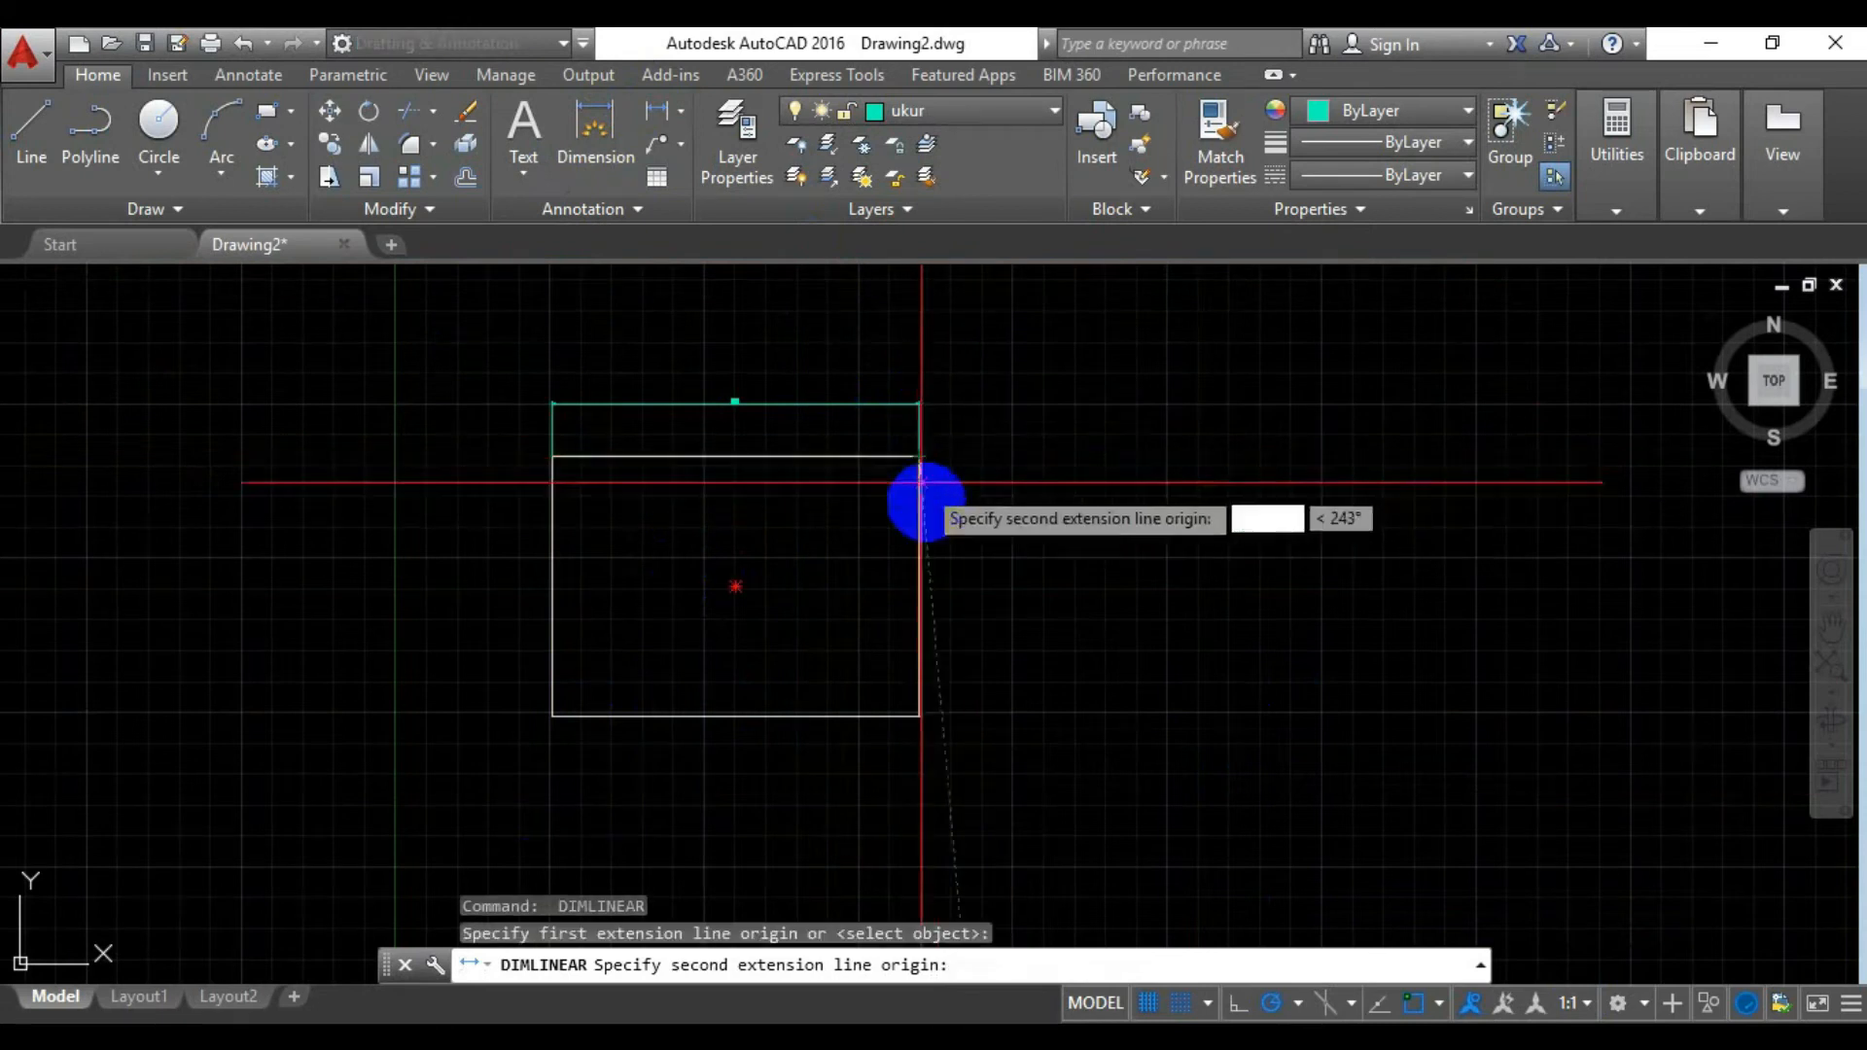
{"action": "left_click", "coordinate": [919, 717]}
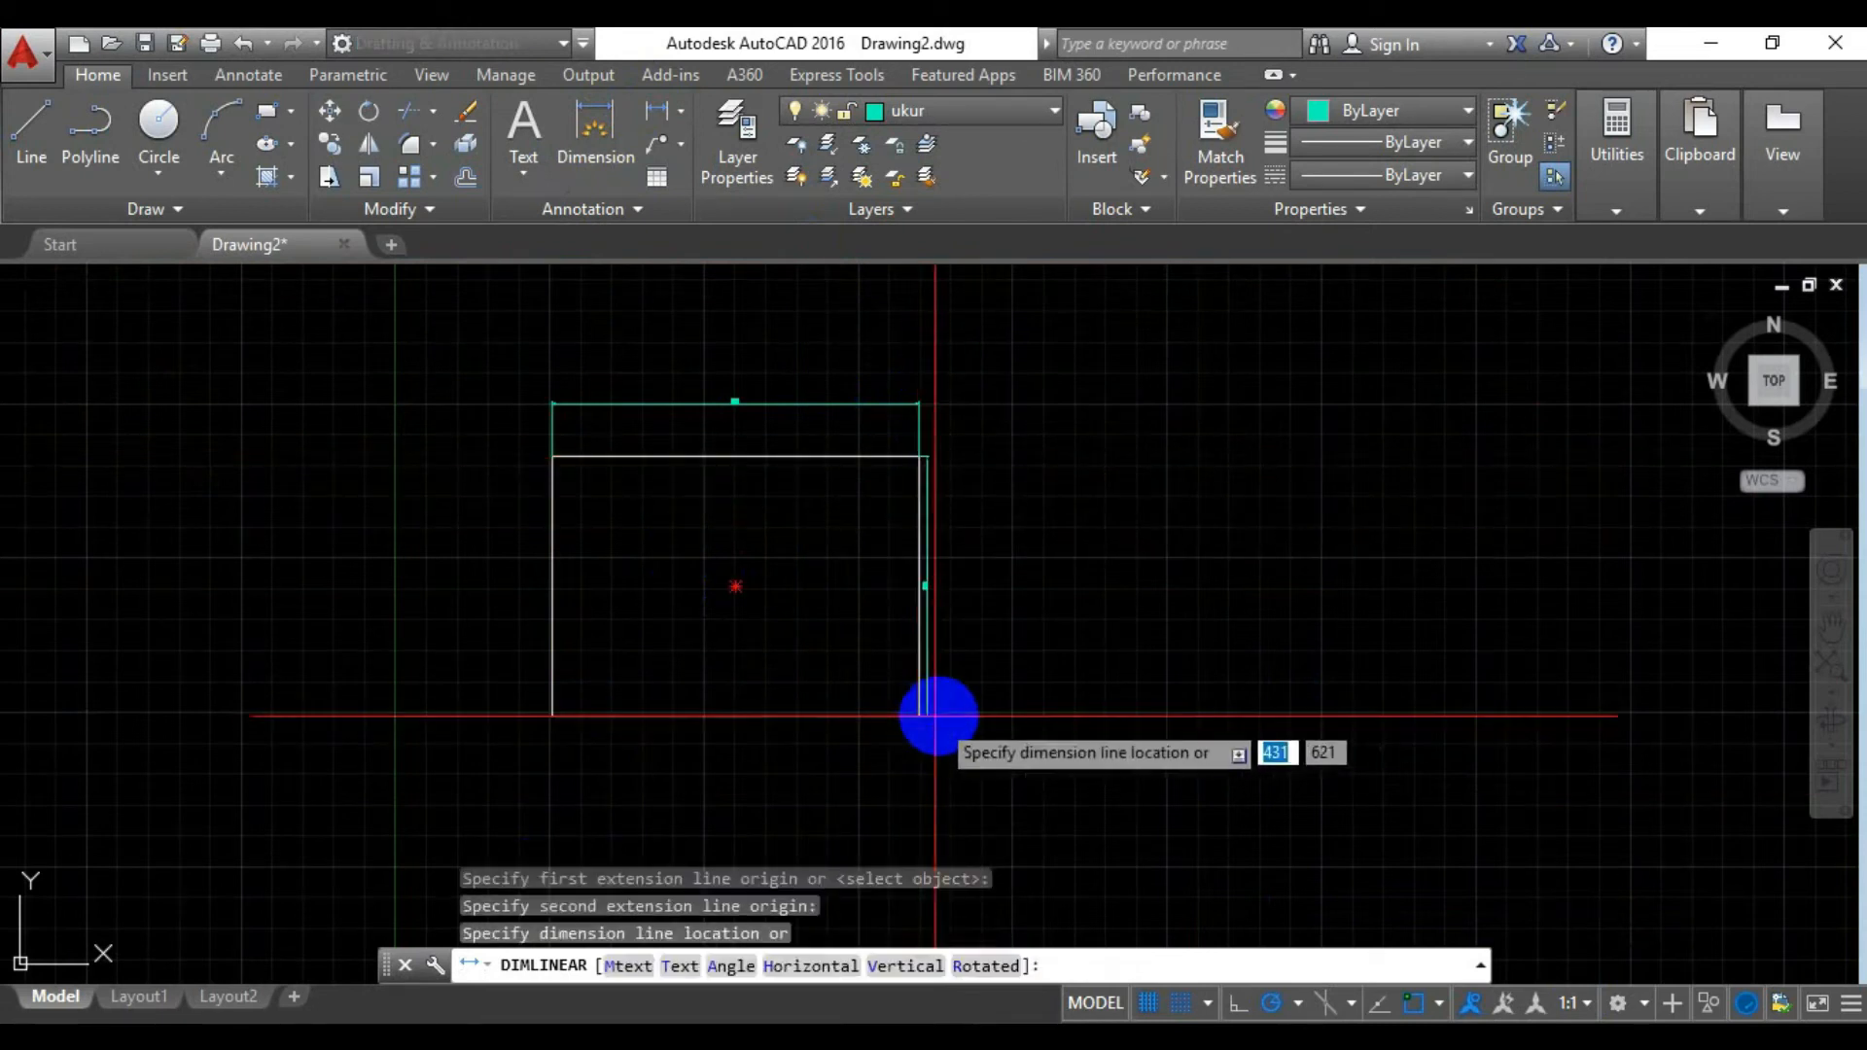
{"action": "left_click", "coordinate": [969, 708]}
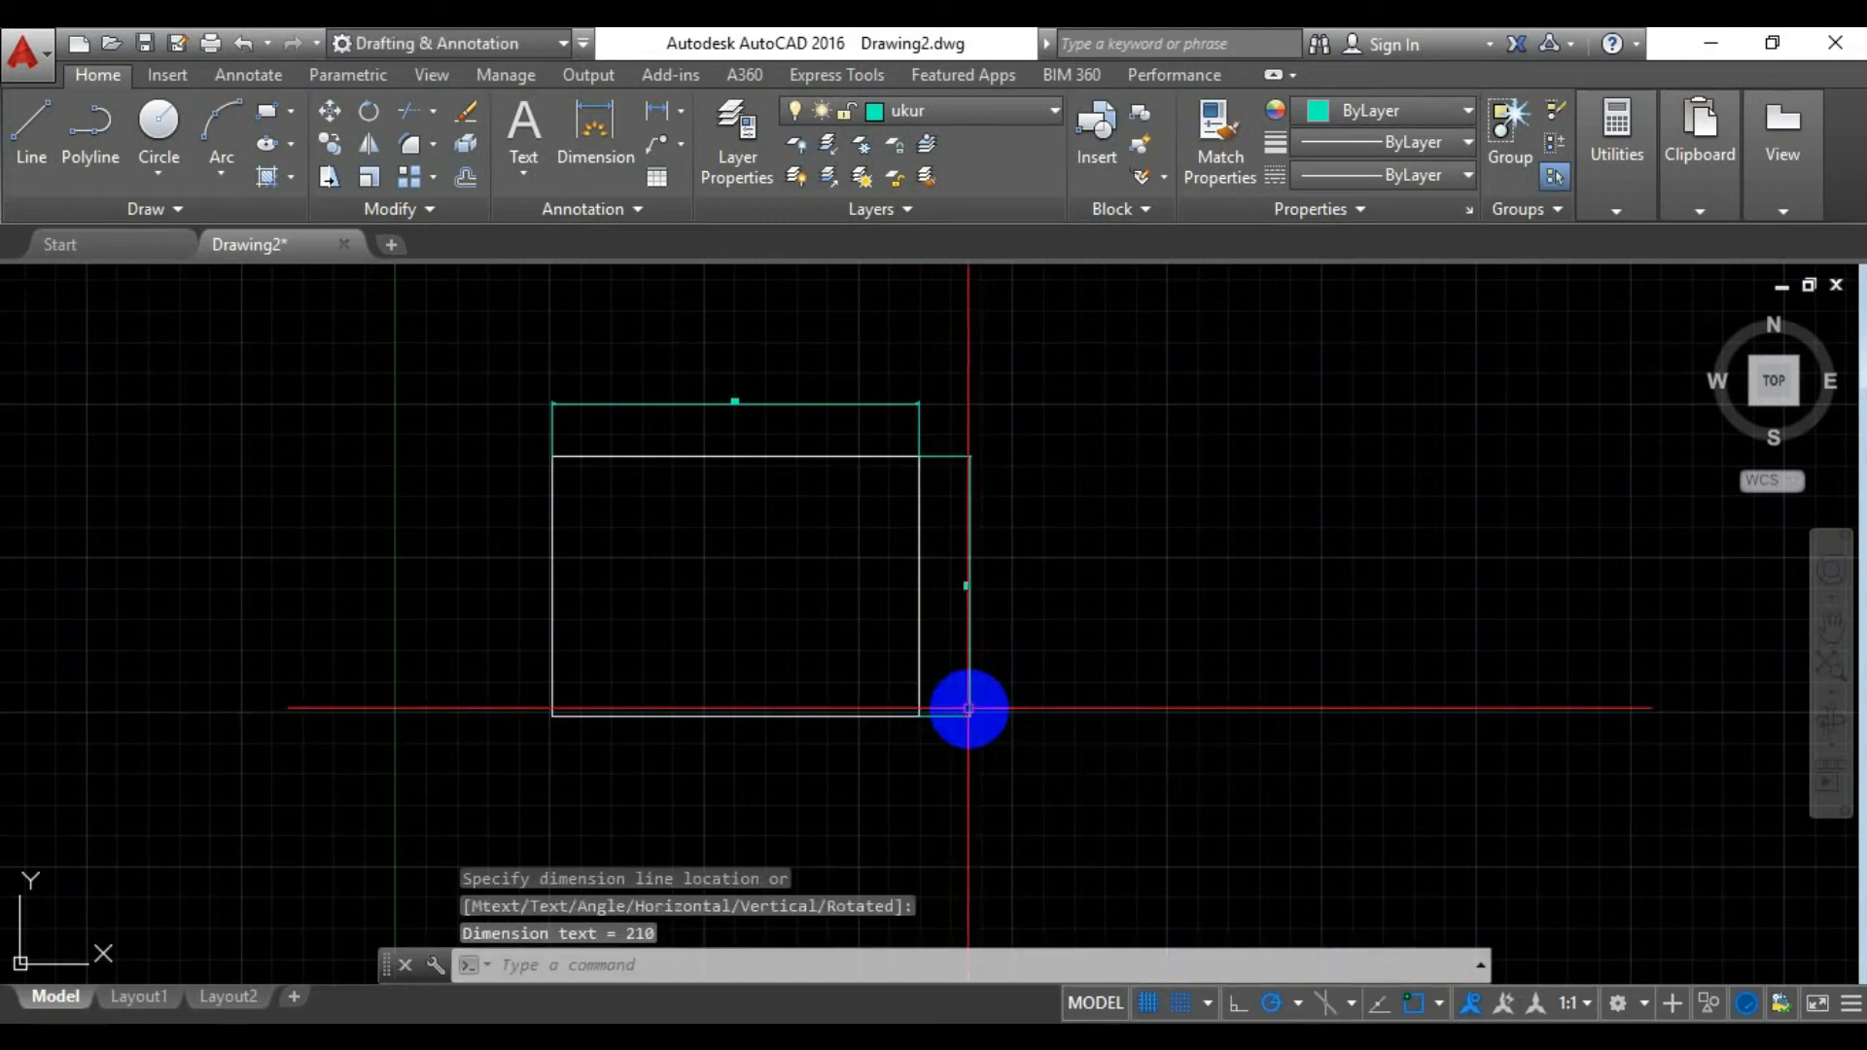
Examine the text of the rectangle's height and width dimensions up close
{"action": "scroll", "coordinate": [906, 621], "scroll_direction": "up", "scroll_amount": 4}
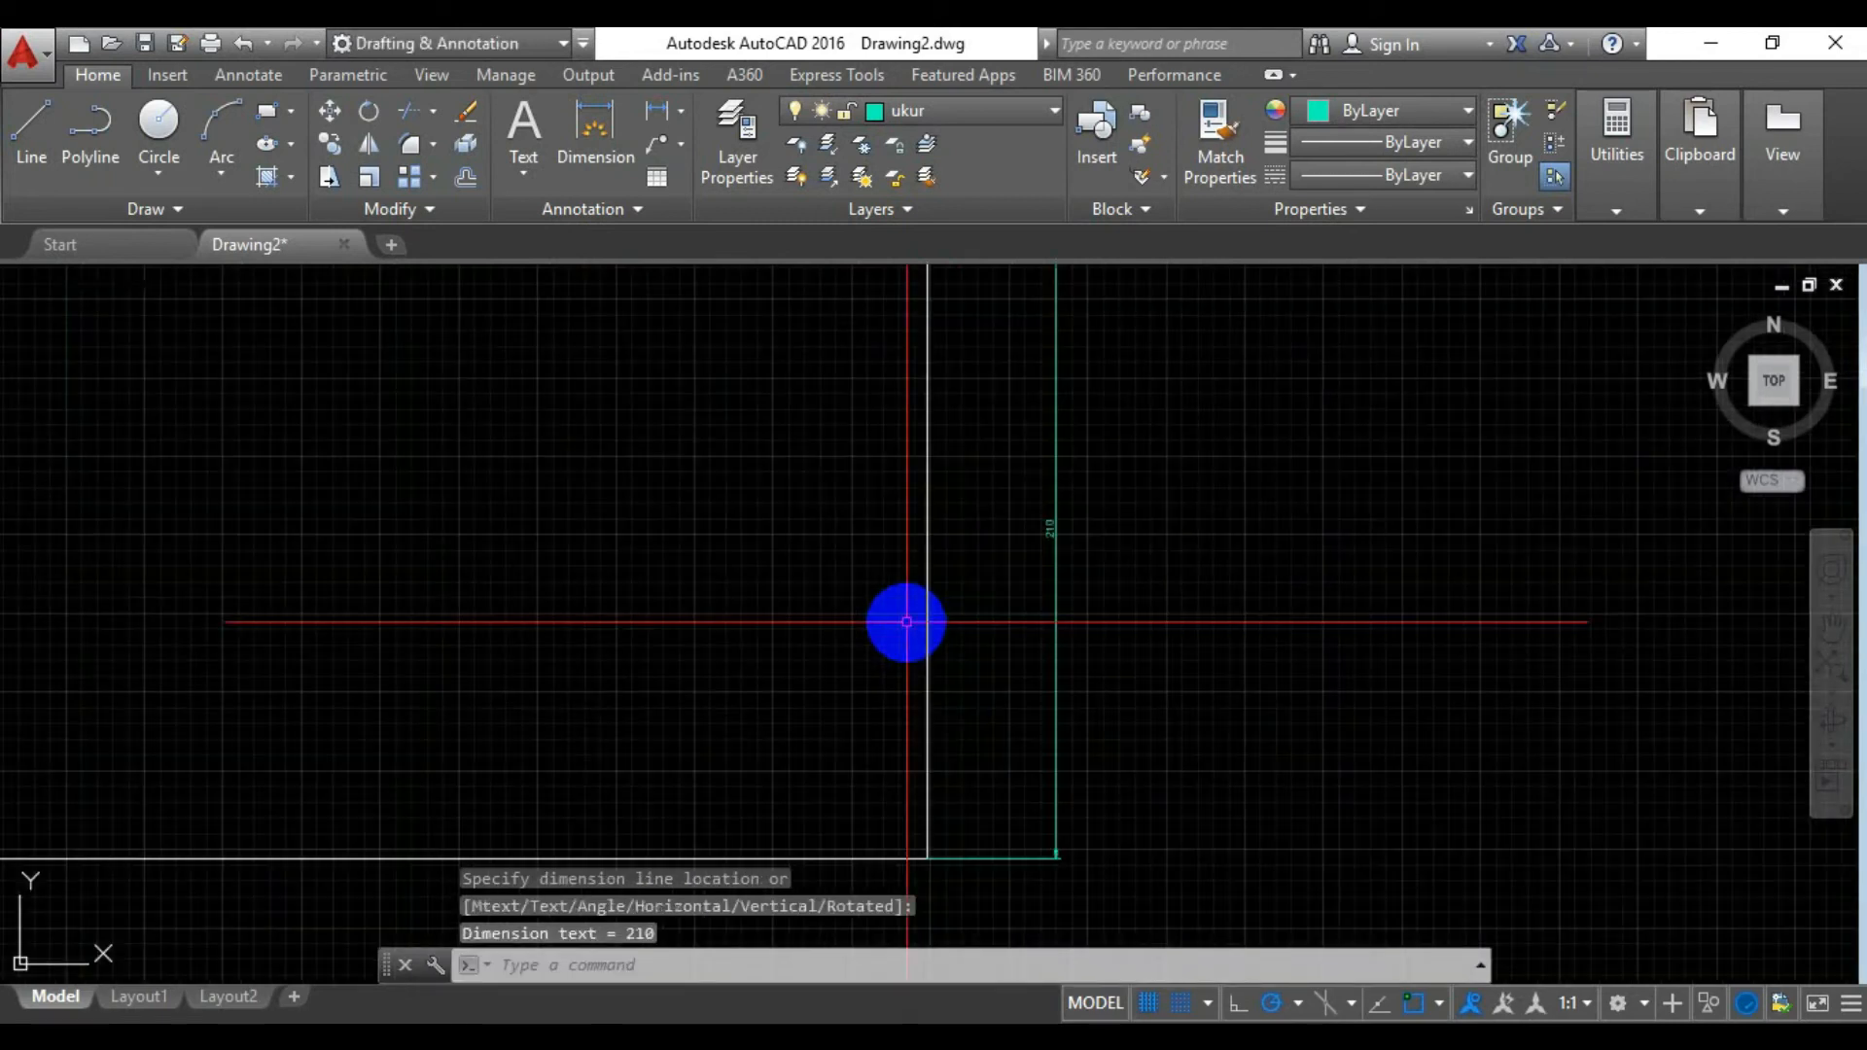
{"action": "scroll", "coordinate": [906, 622], "scroll_direction": "up", "scroll_amount": 2}
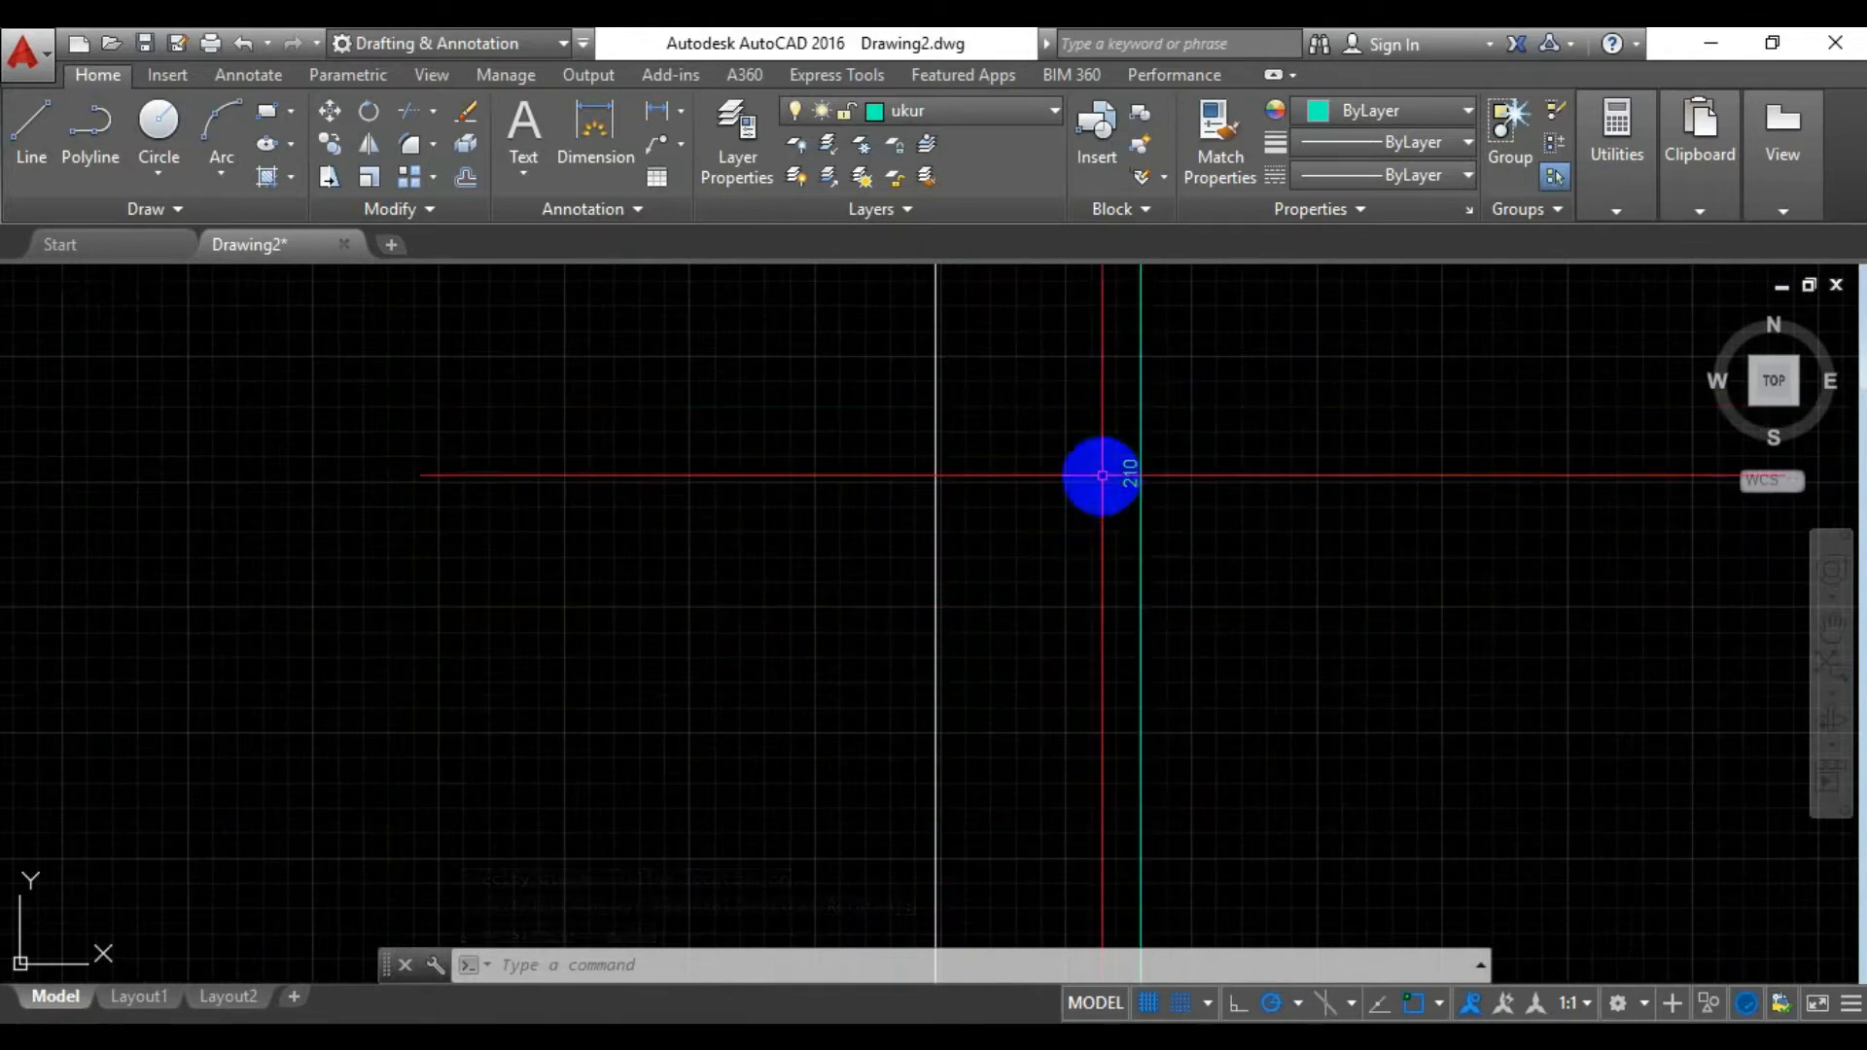
{"action": "scroll", "coordinate": [879, 681], "scroll_direction": "down", "scroll_amount": 4}
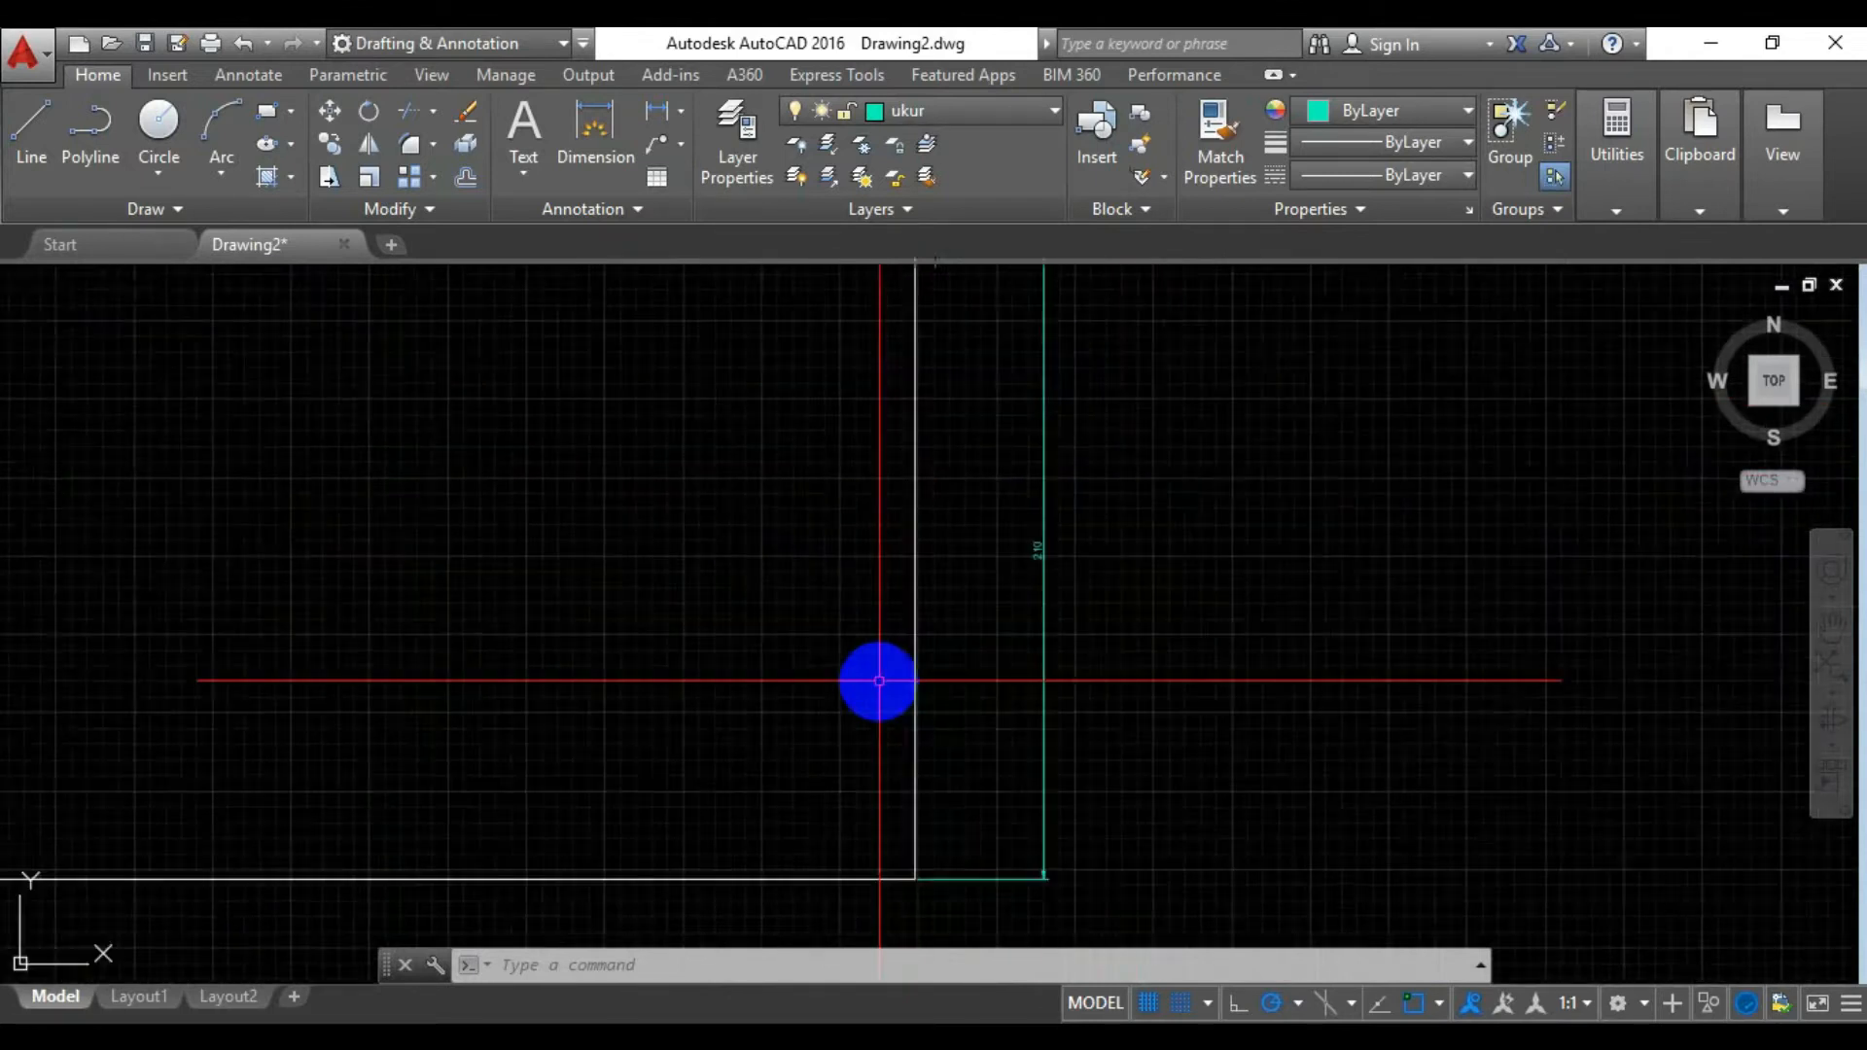
{"action": "middle_click_drag", "start_coordinate": [570, 341], "coordinate": [700, 646]}
{"action": "scroll", "coordinate": [700, 622], "scroll_direction": "up", "scroll_amount": 4}
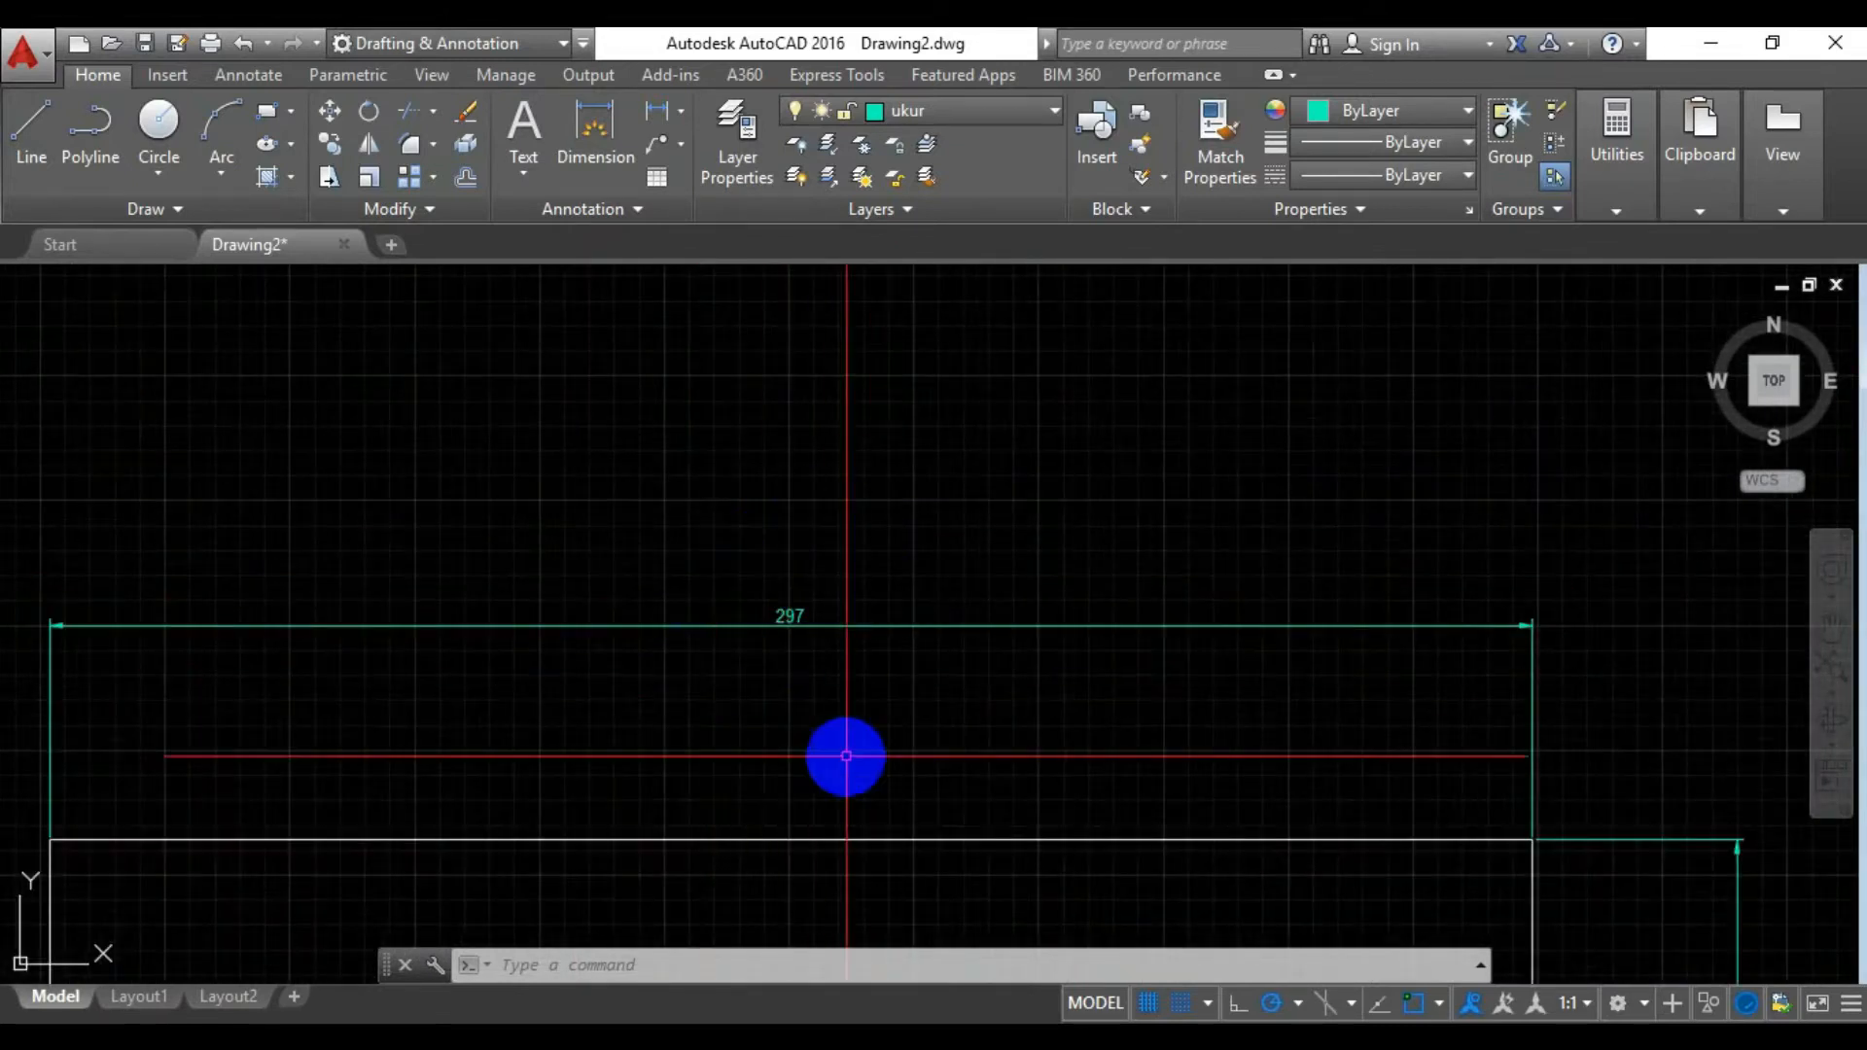
{"action": "middle_click_drag", "start_coordinate": [846, 756], "coordinate": [816, 424]}
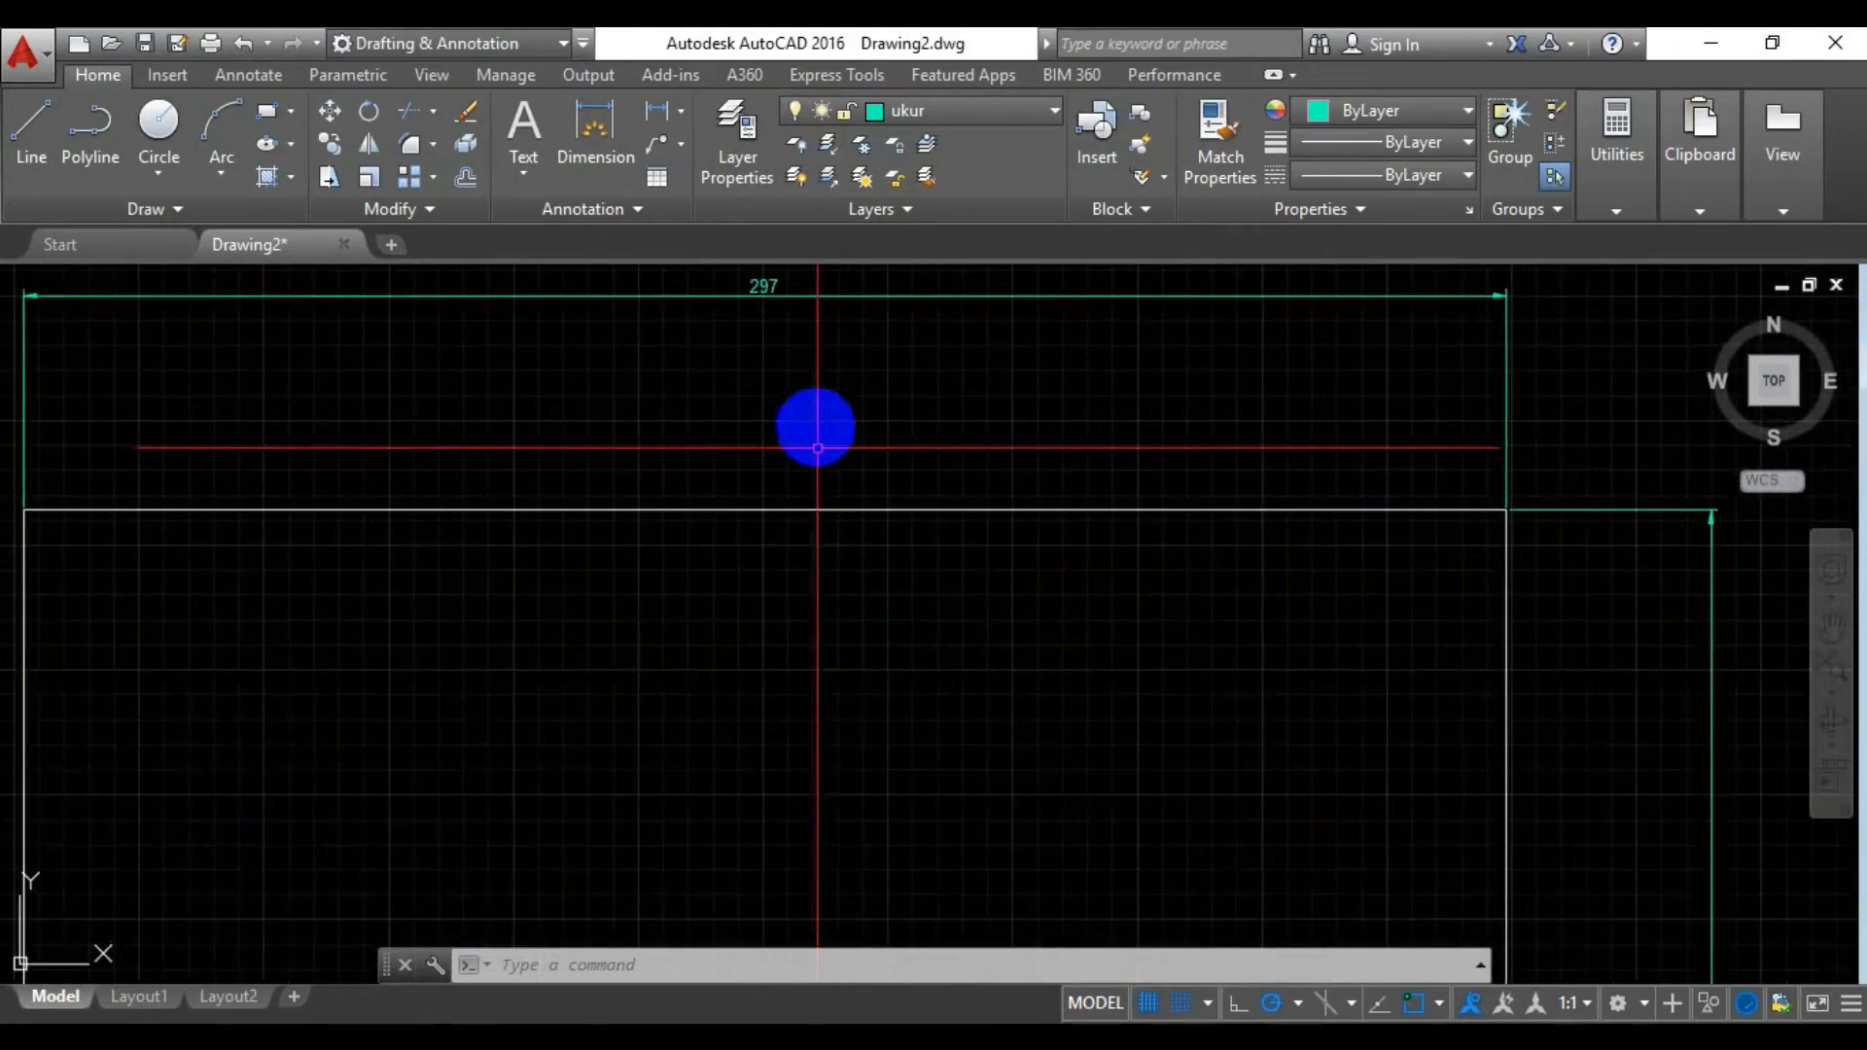
{"action": "scroll", "coordinate": [824, 594], "scroll_direction": "up", "scroll_amount": 4}
{"action": "scroll", "coordinate": [825, 594], "scroll_direction": "down", "scroll_amount": 6}
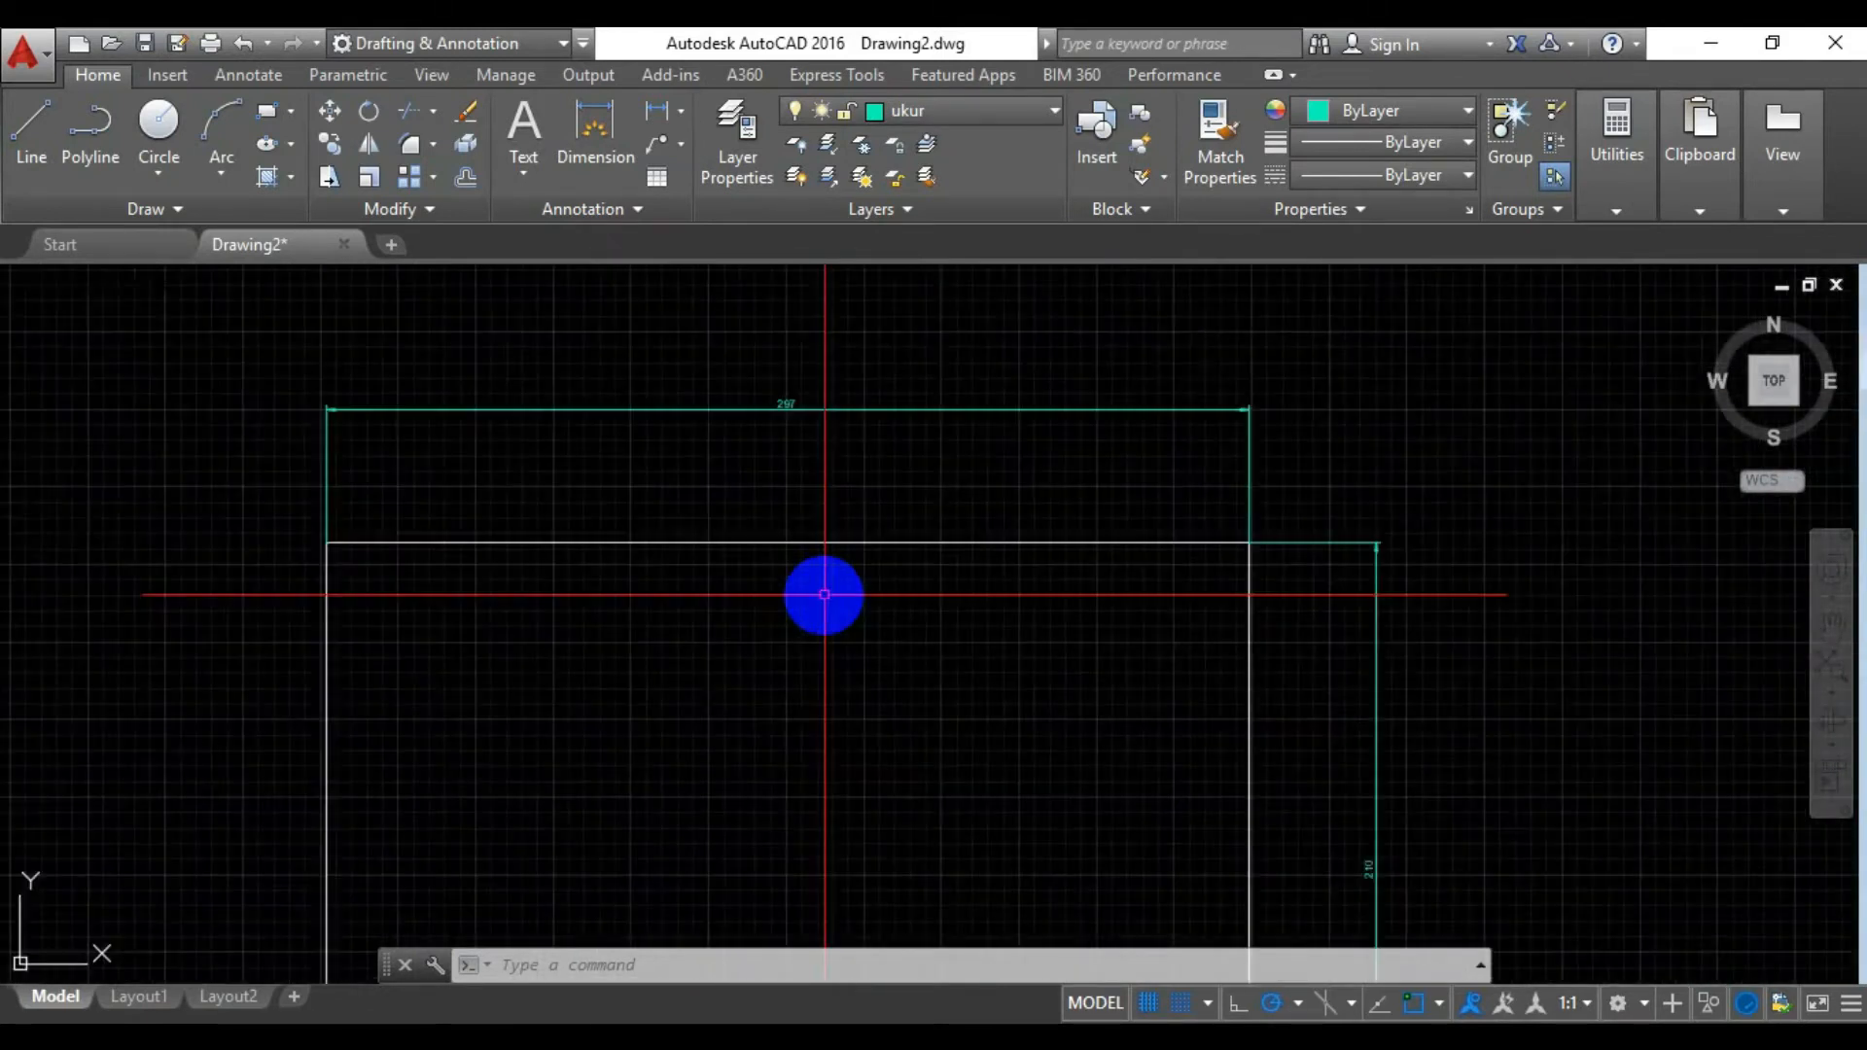
{"action": "scroll", "coordinate": [825, 594], "scroll_direction": "down", "scroll_amount": 2}
{"action": "middle_click_drag", "start_coordinate": [817, 633], "coordinate": [842, 542]}
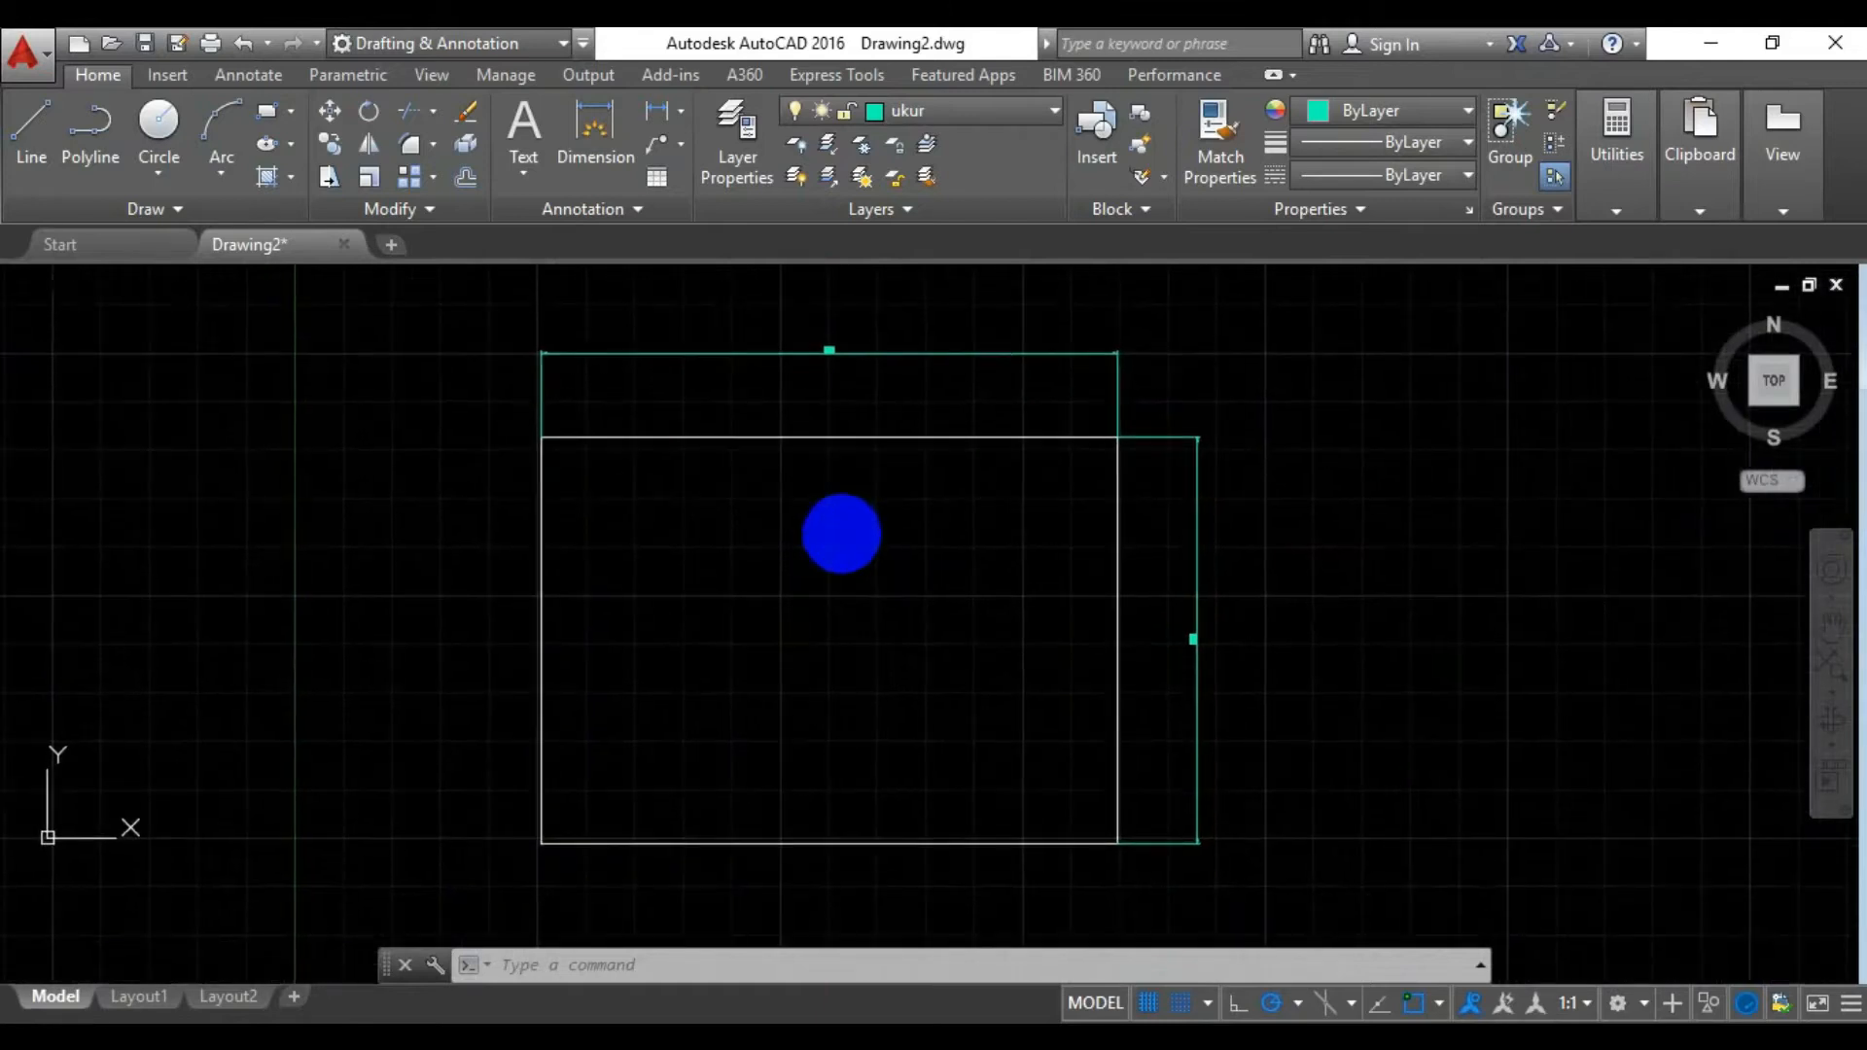
Make the gambar layer current and offset the rectangle inward by a distance of 5
{"action": "left_click", "coordinate": [1060, 102]}
{"action": "left_click", "coordinate": [994, 212]}
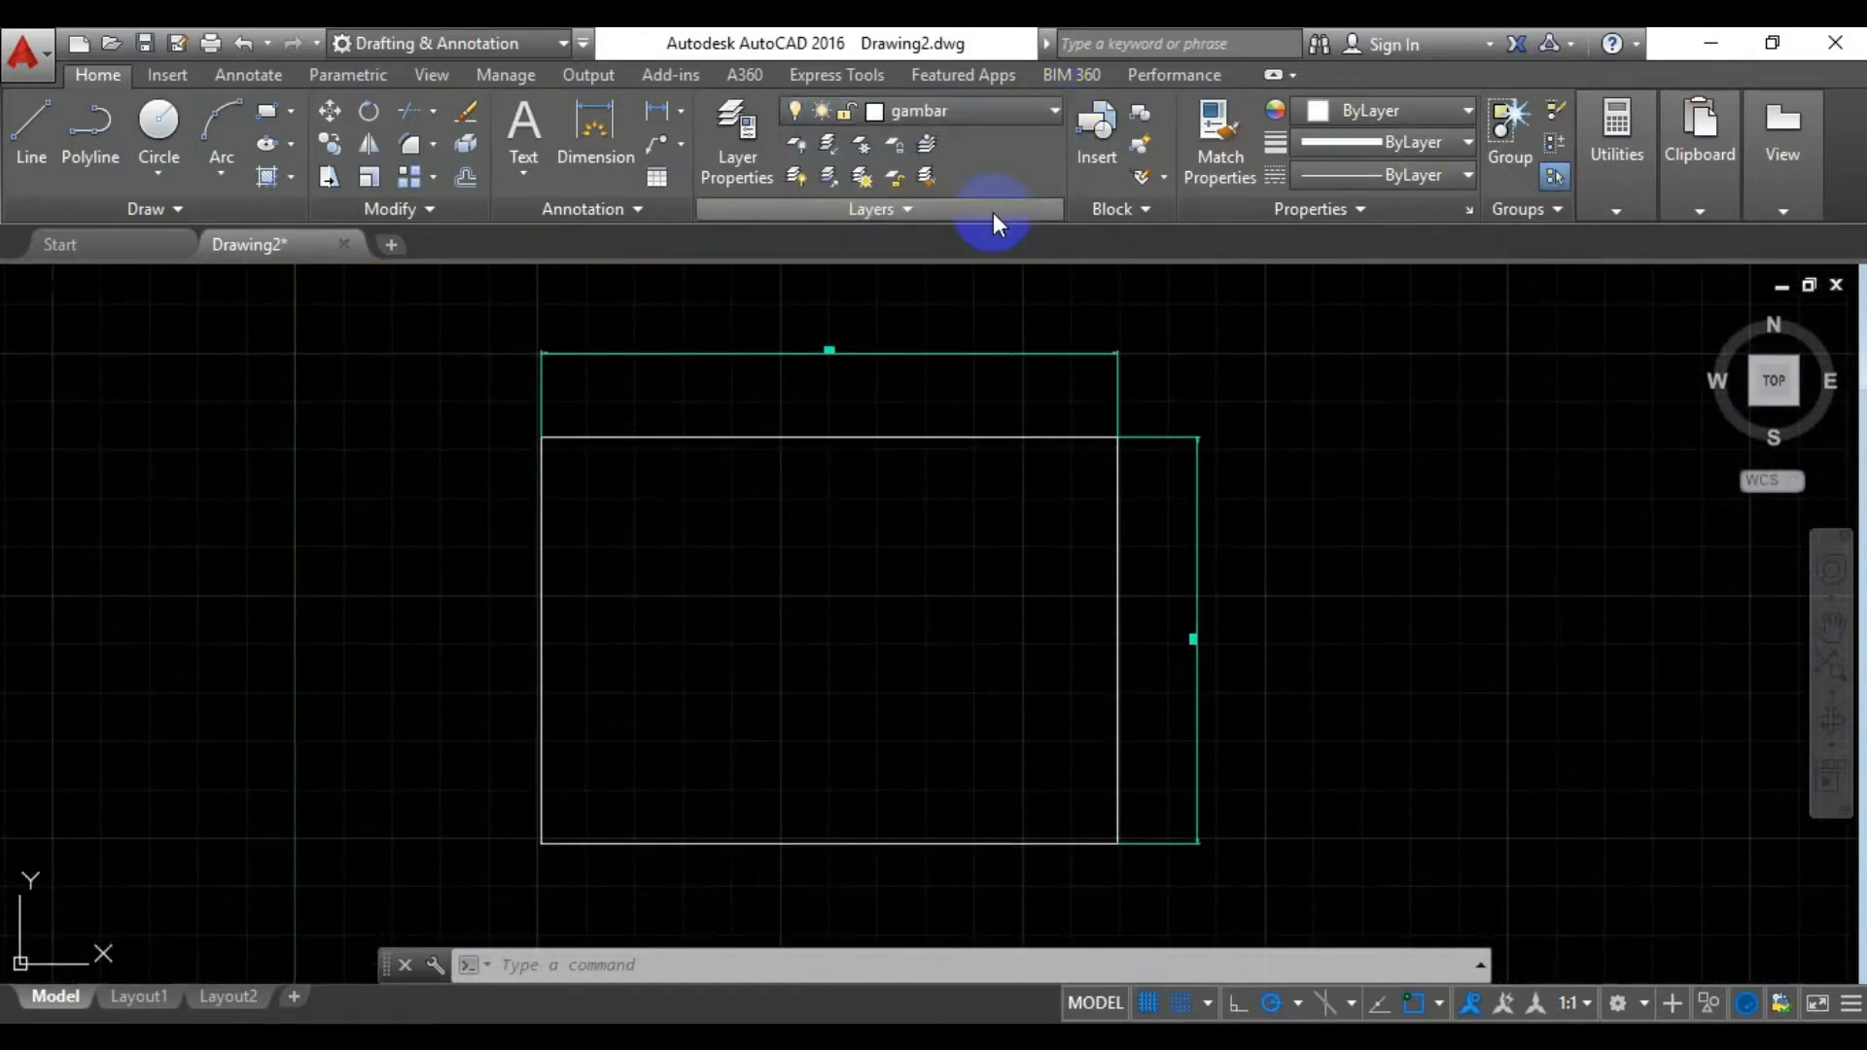
{"action": "left_click", "coordinate": [467, 178]}
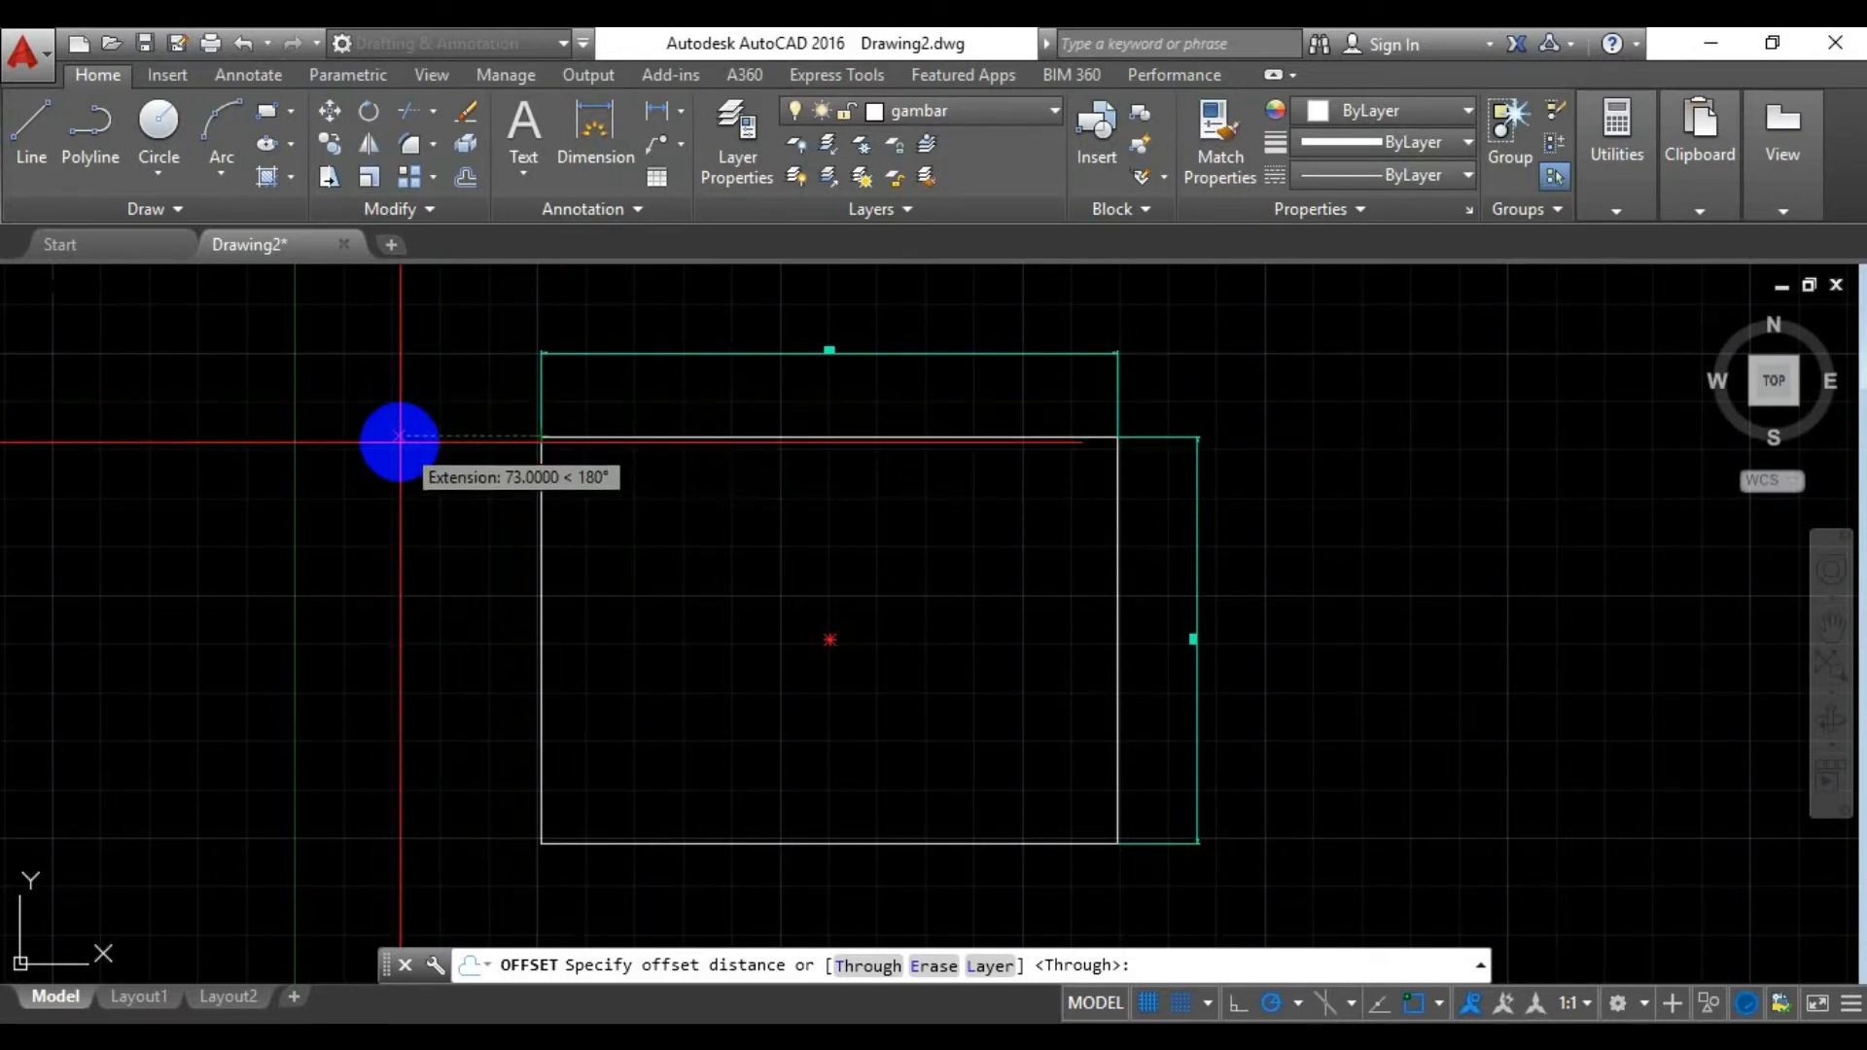
{"action": "type", "text": "5"}
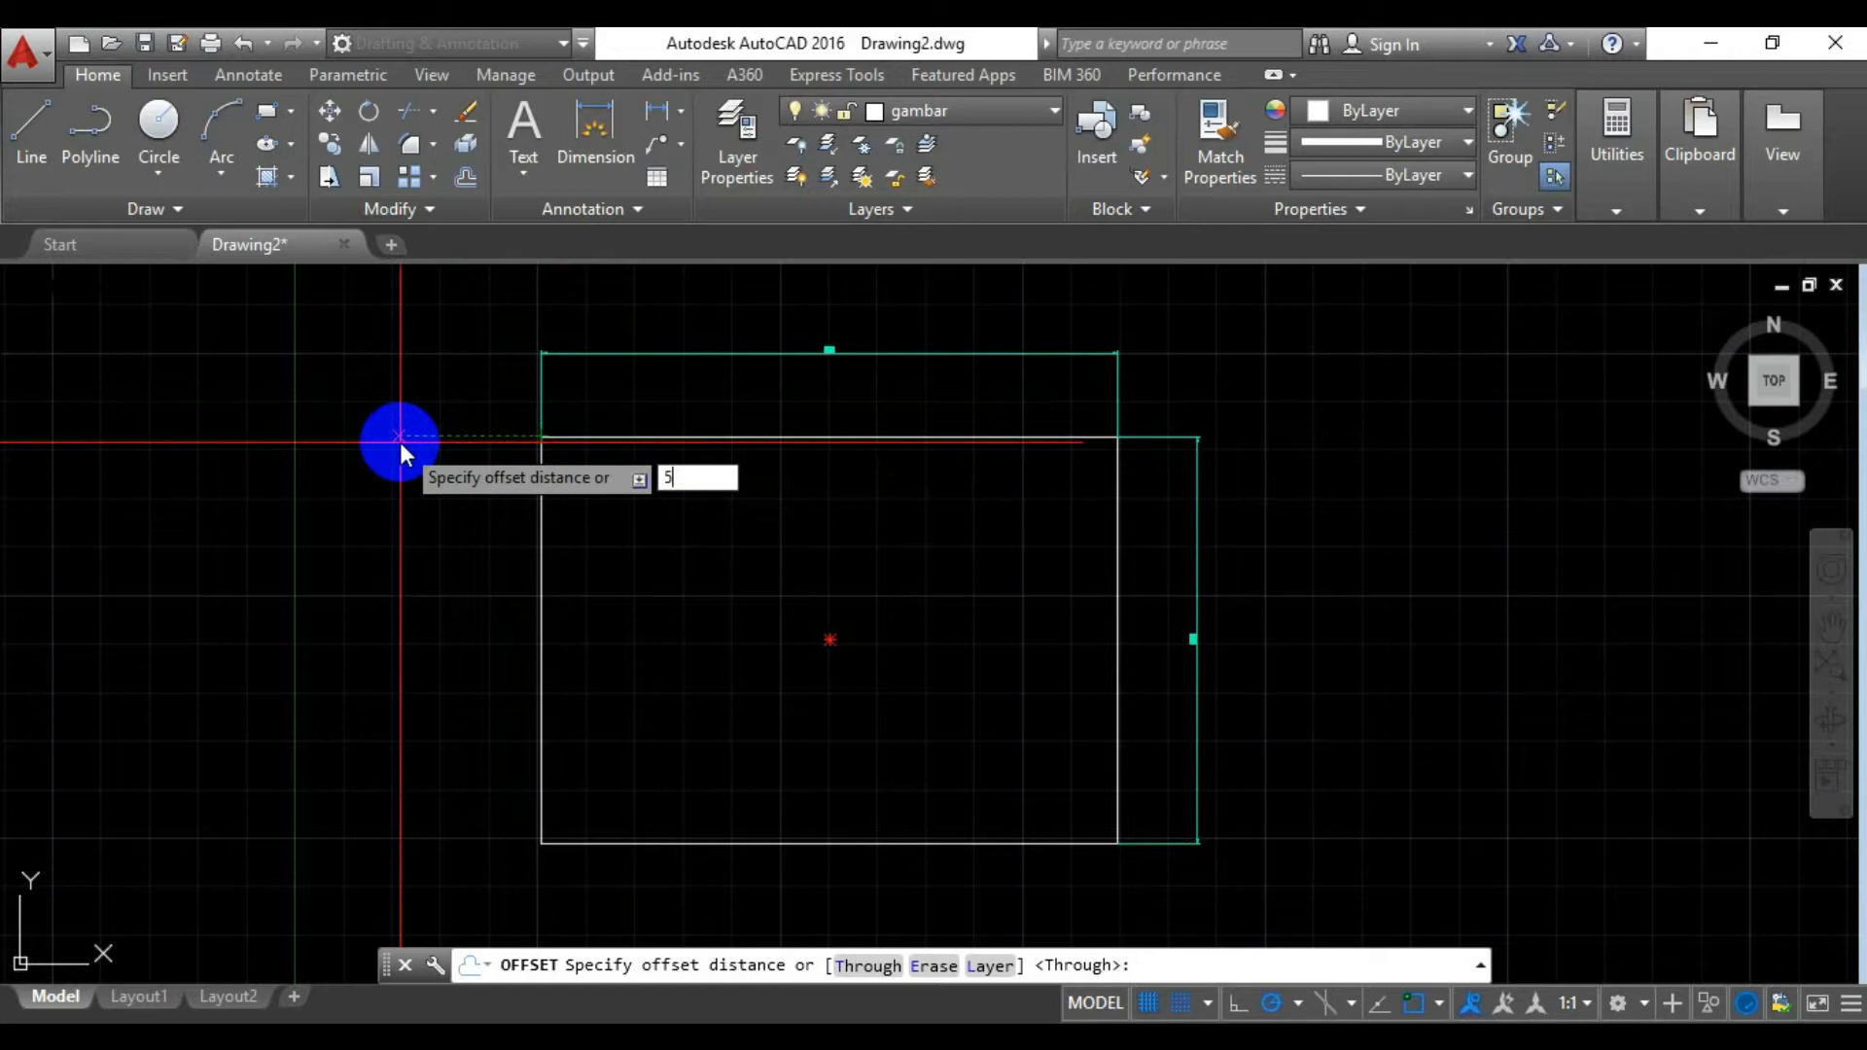
{"action": "key", "text": "Return"}
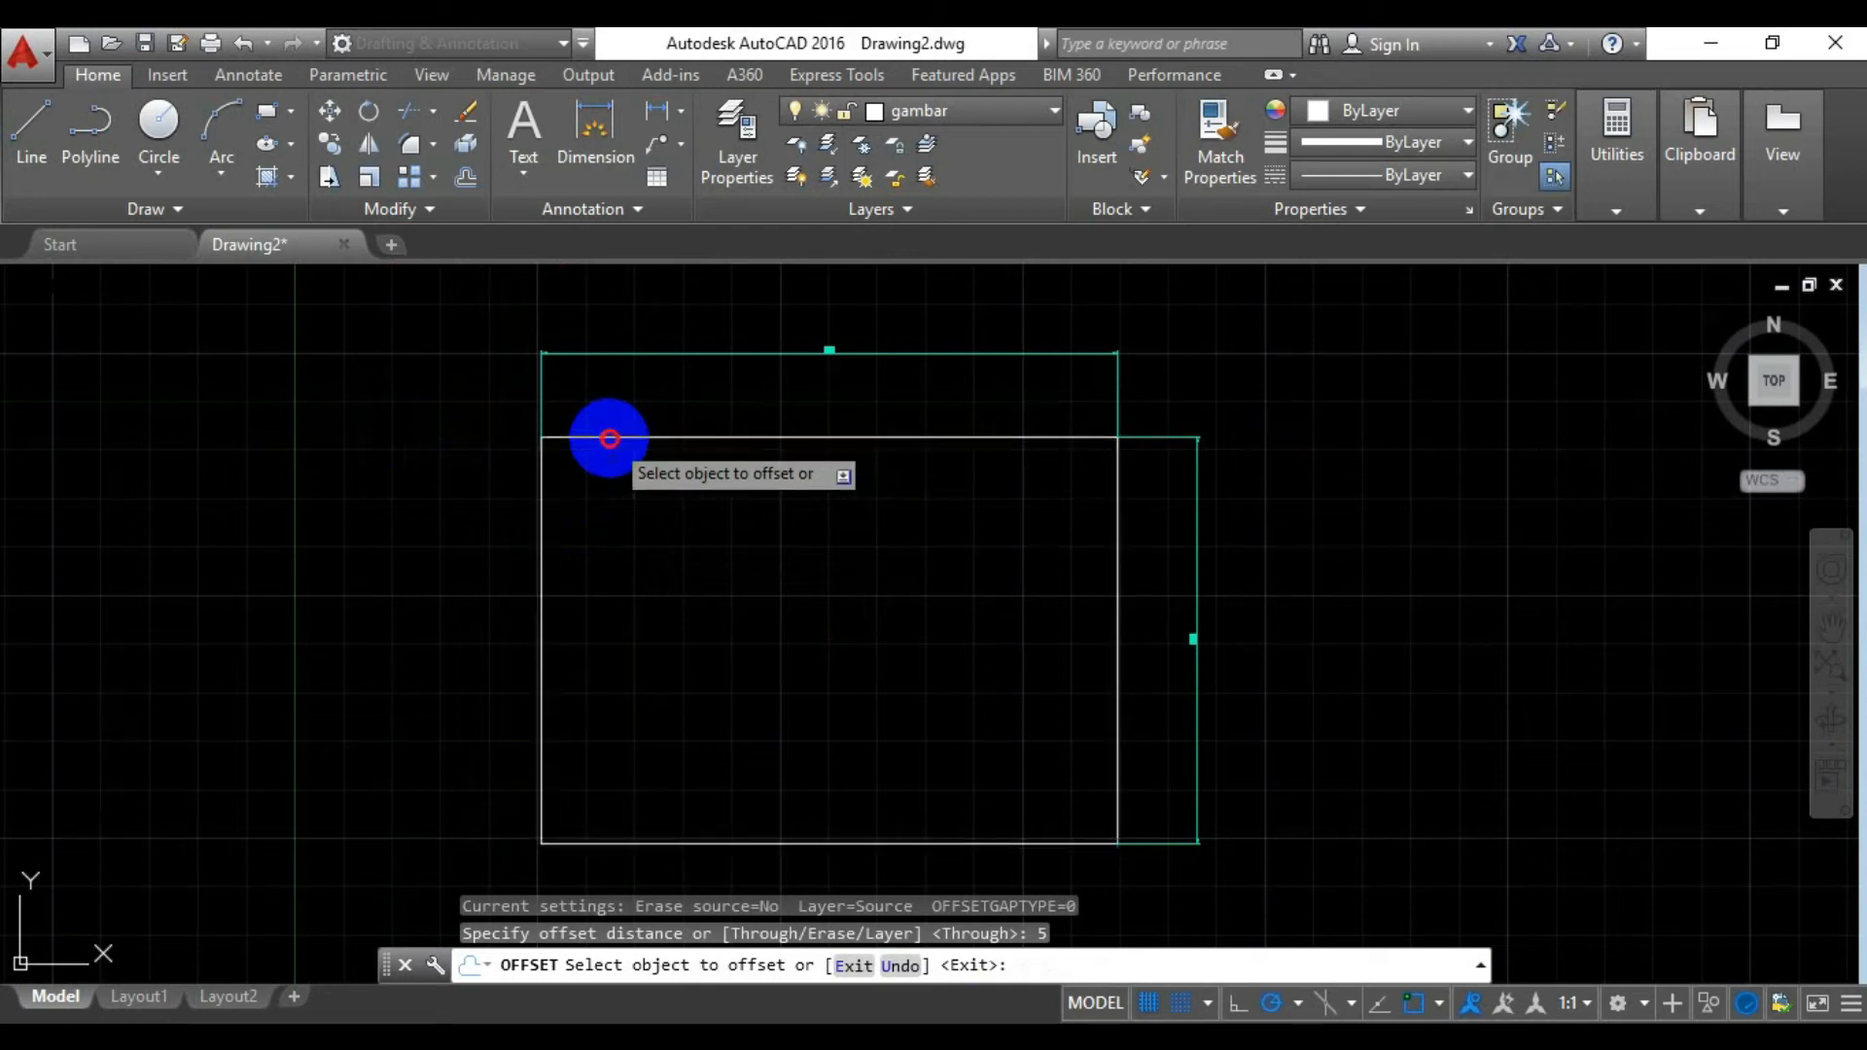
{"action": "left_click", "coordinate": [609, 437]}
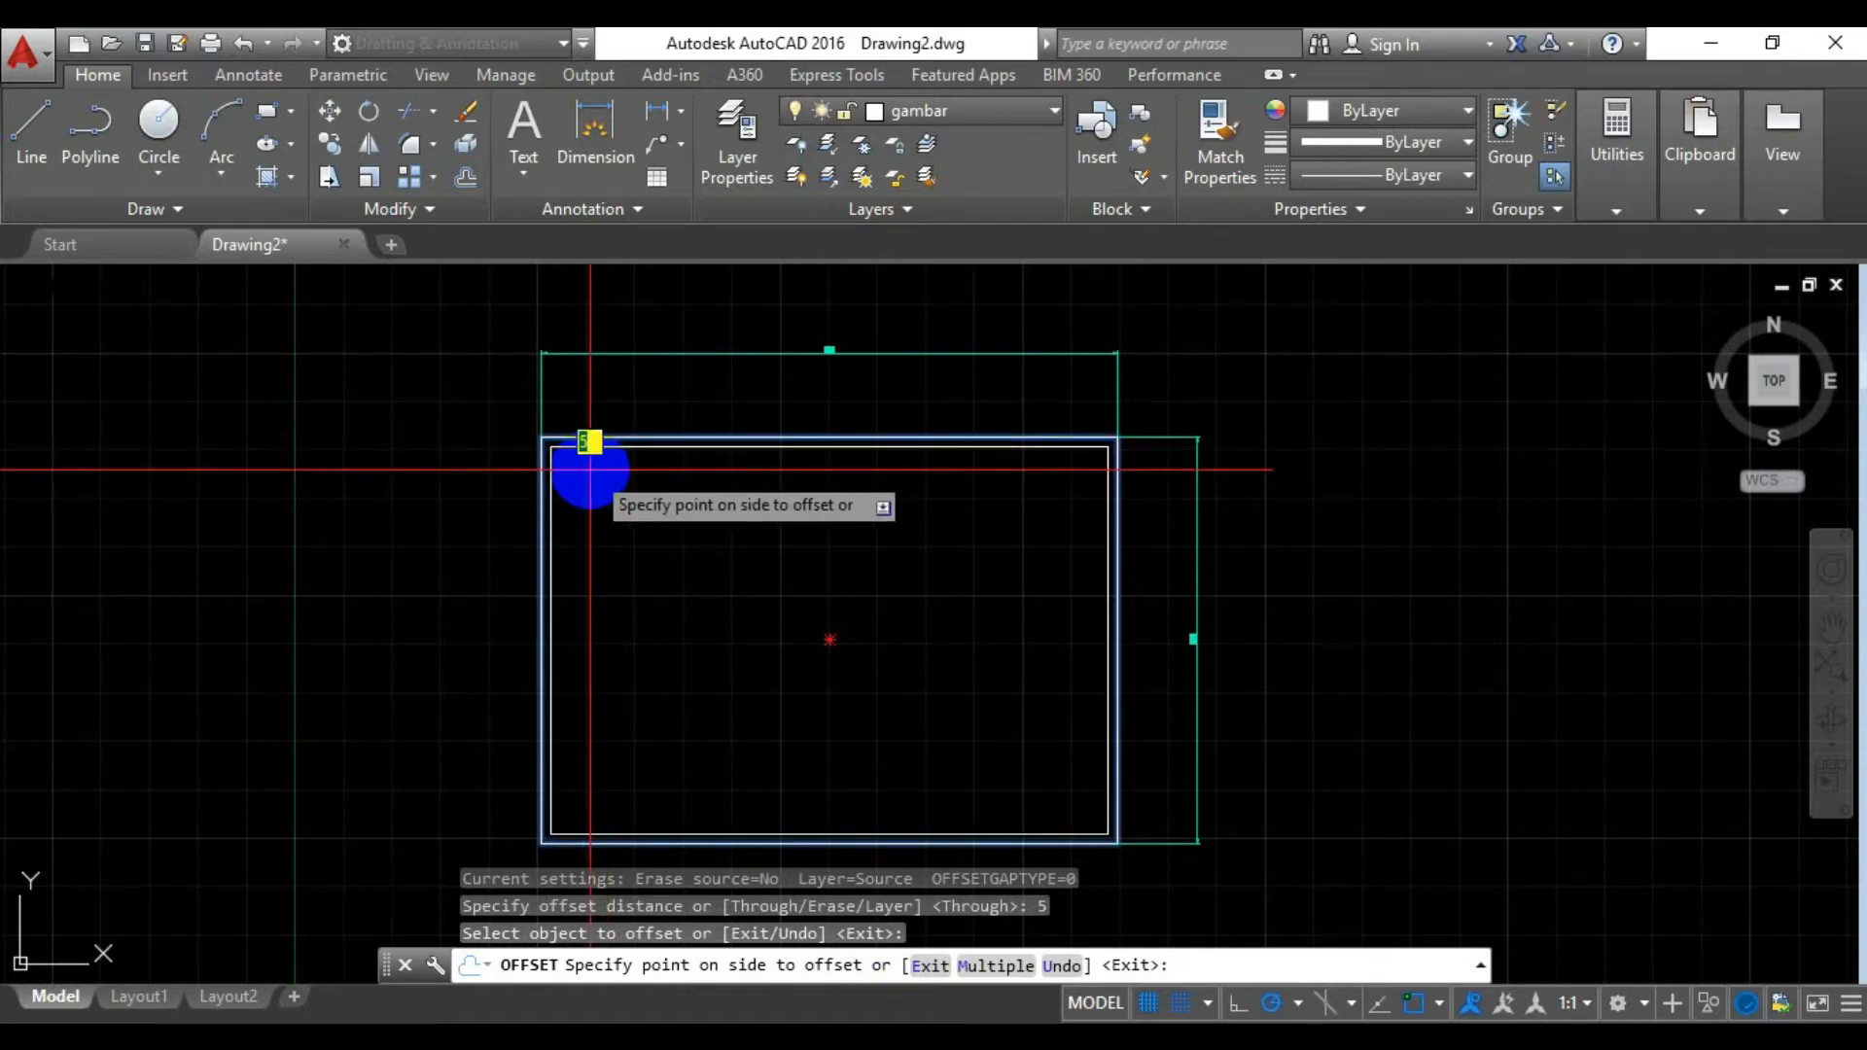
{"action": "left_click", "coordinate": [589, 470]}
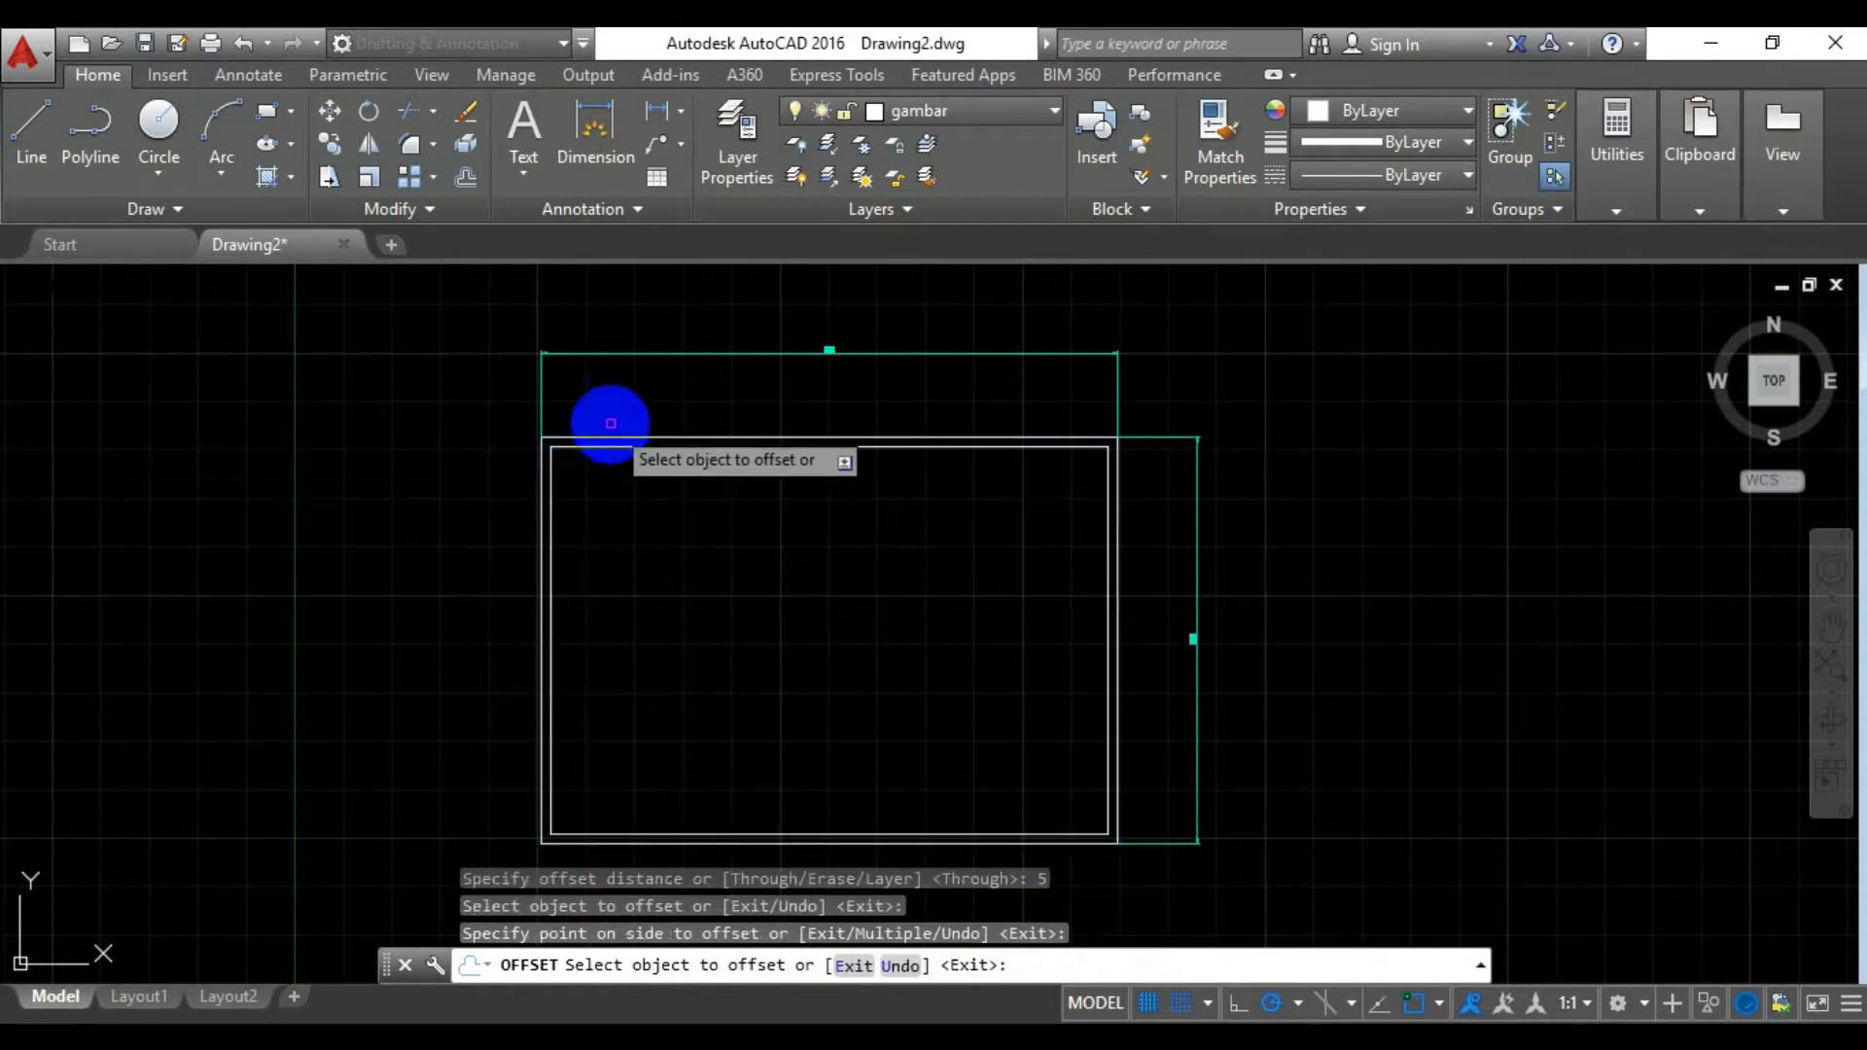
{"action": "key", "text": "Escape"}
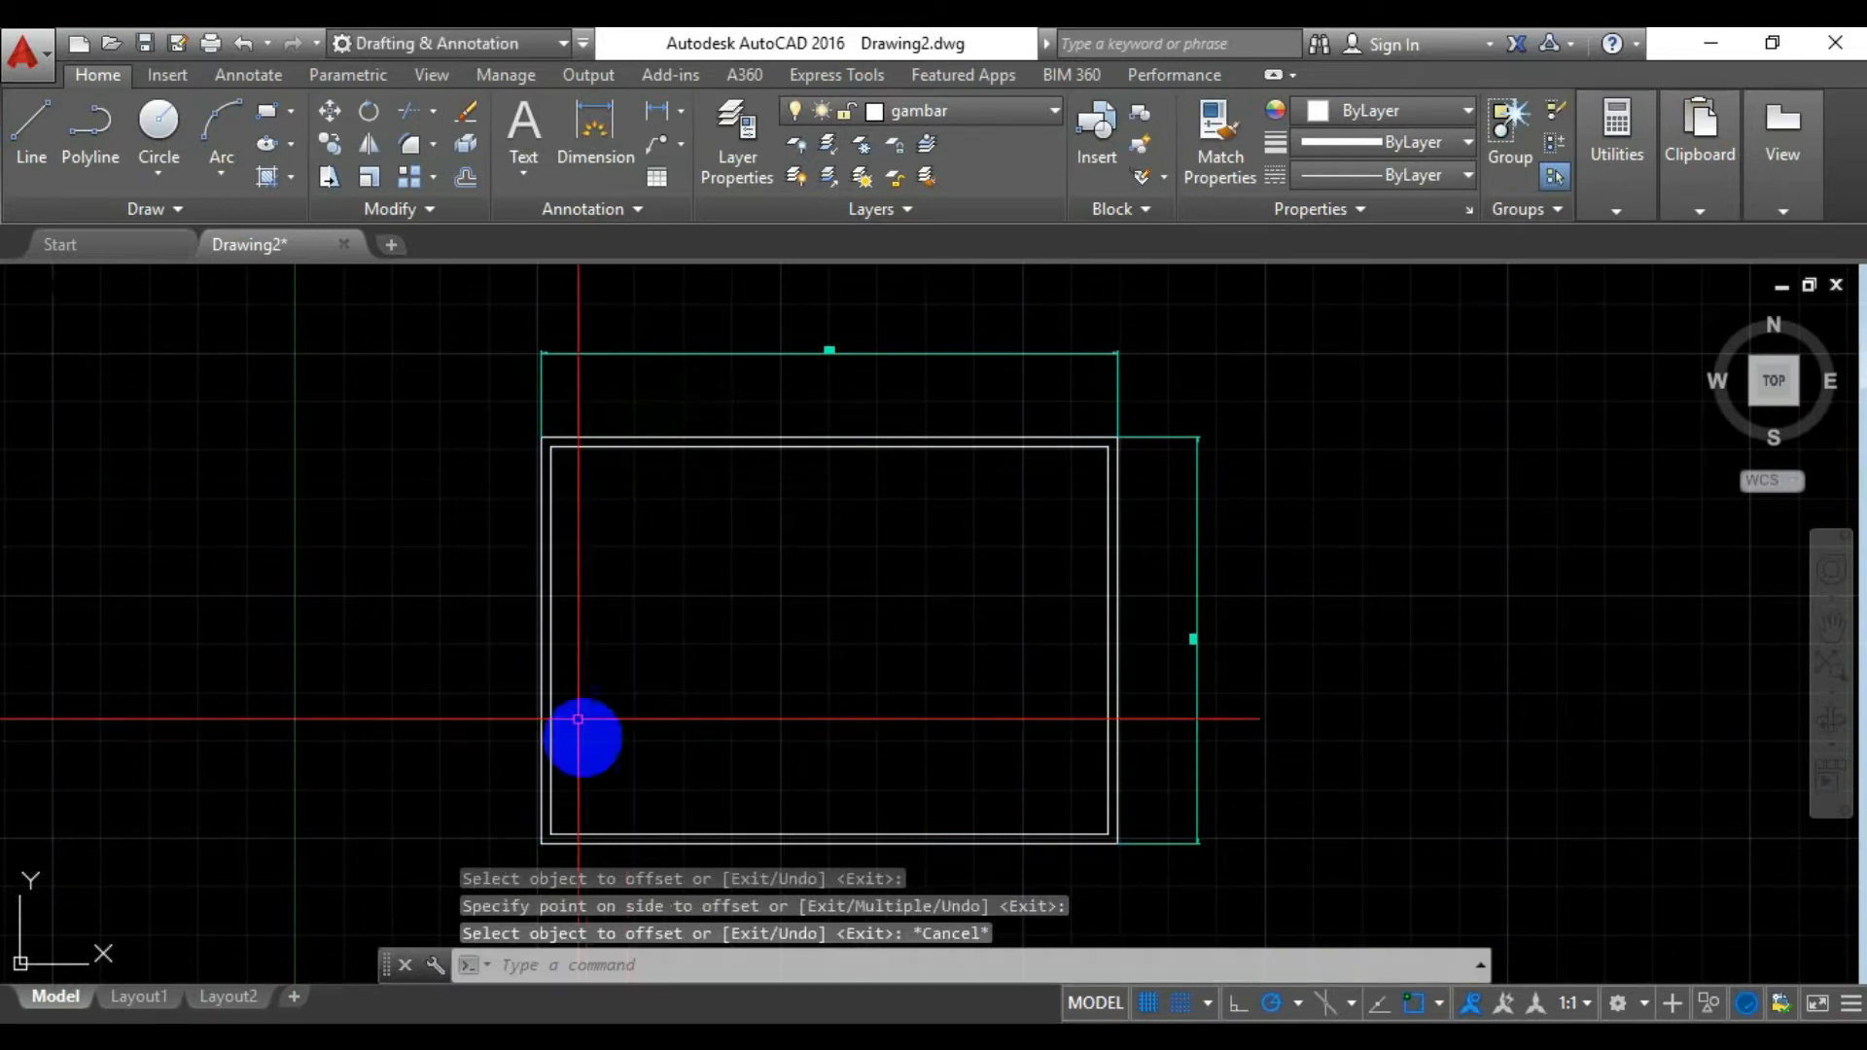
{"action": "scroll", "coordinate": [590, 758], "scroll_direction": "down", "scroll_amount": 1}
{"action": "scroll", "coordinate": [590, 758], "scroll_direction": "up", "scroll_amount": 2}
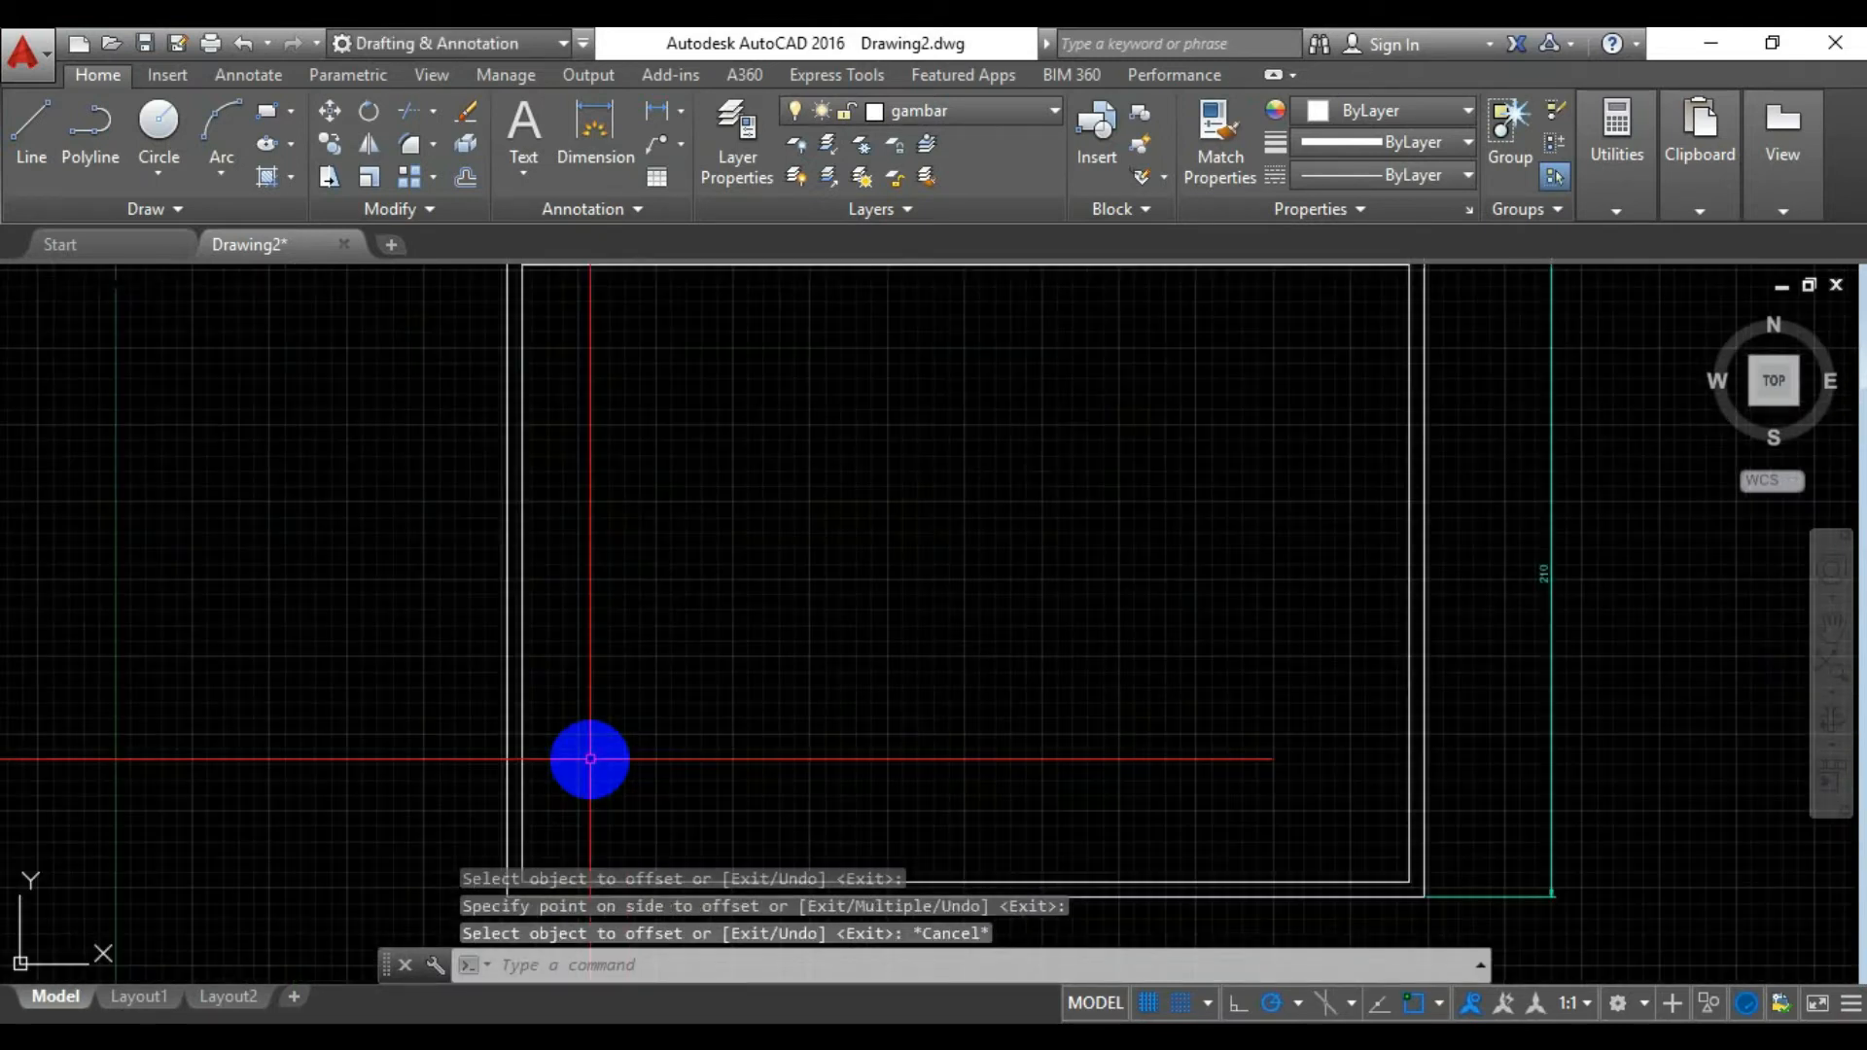
{"action": "scroll", "coordinate": [590, 759], "scroll_direction": "down", "scroll_amount": 1}
{"action": "scroll", "coordinate": [590, 758], "scroll_direction": "up", "scroll_amount": 1}
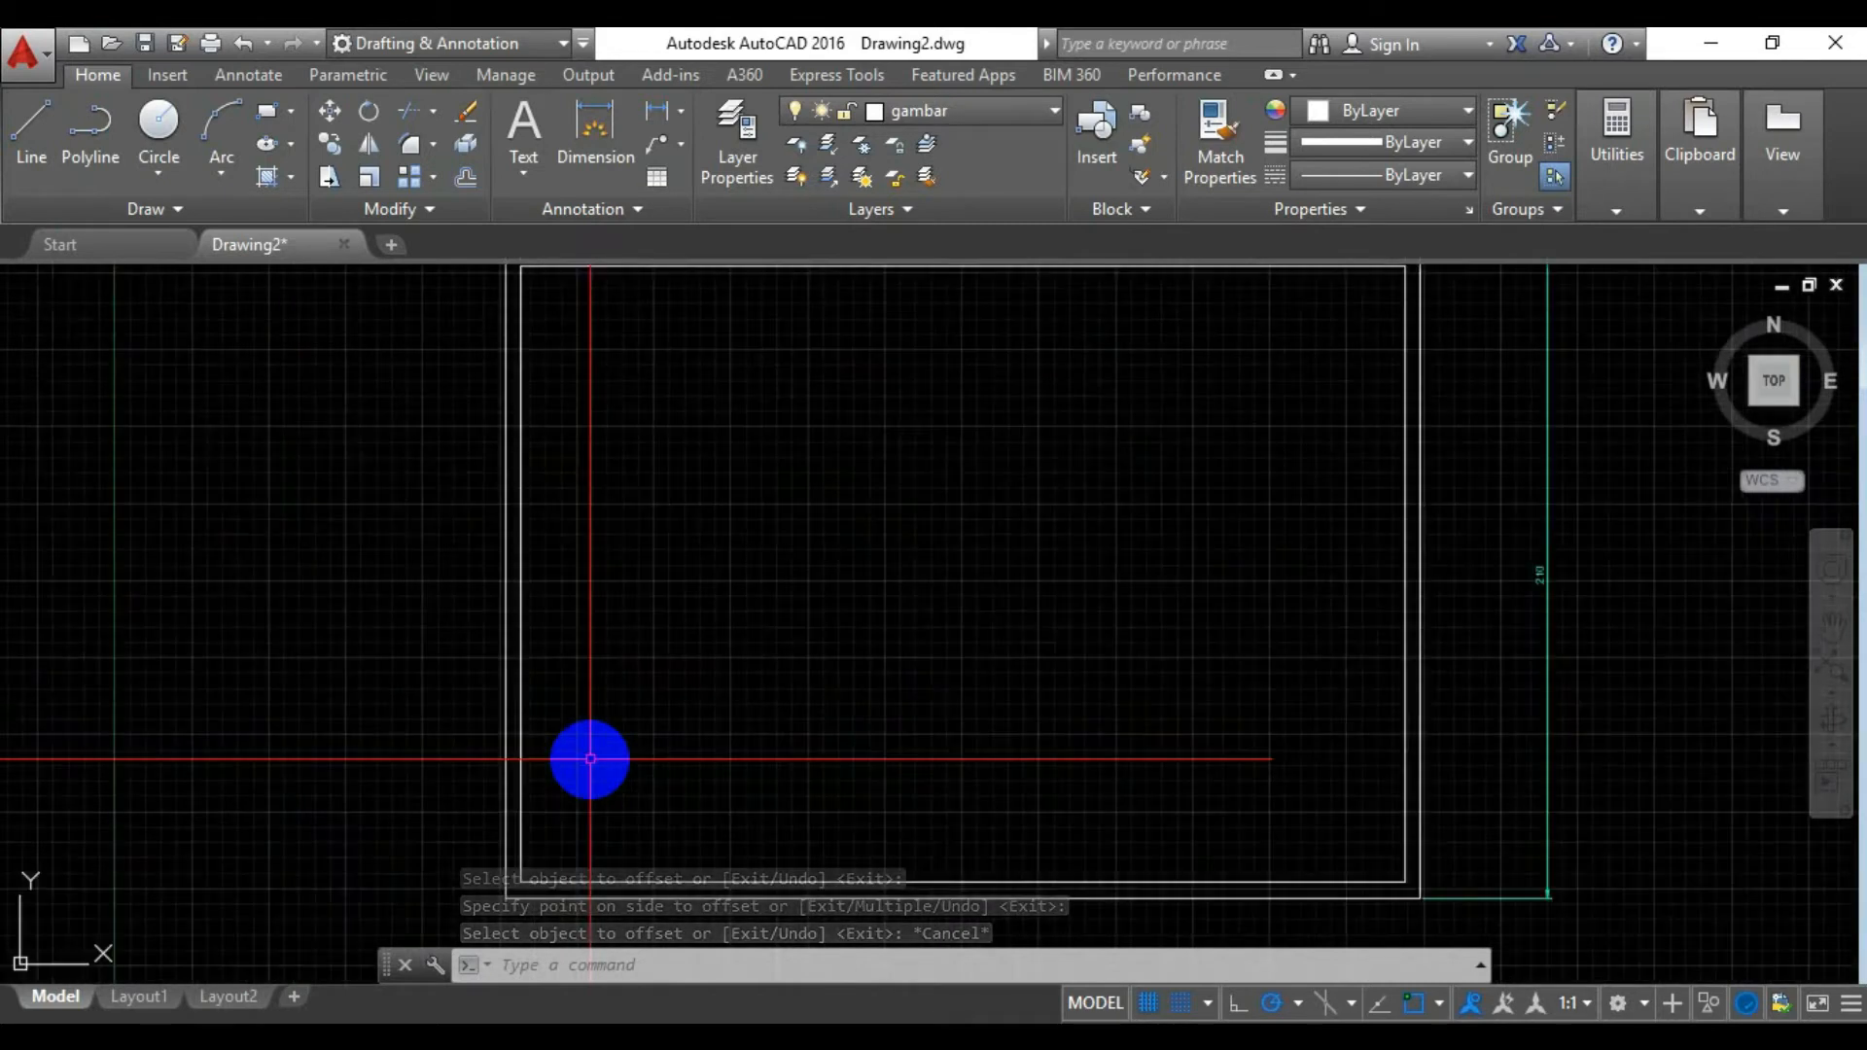
{"action": "scroll", "coordinate": [590, 759], "scroll_direction": "down", "scroll_amount": 1}
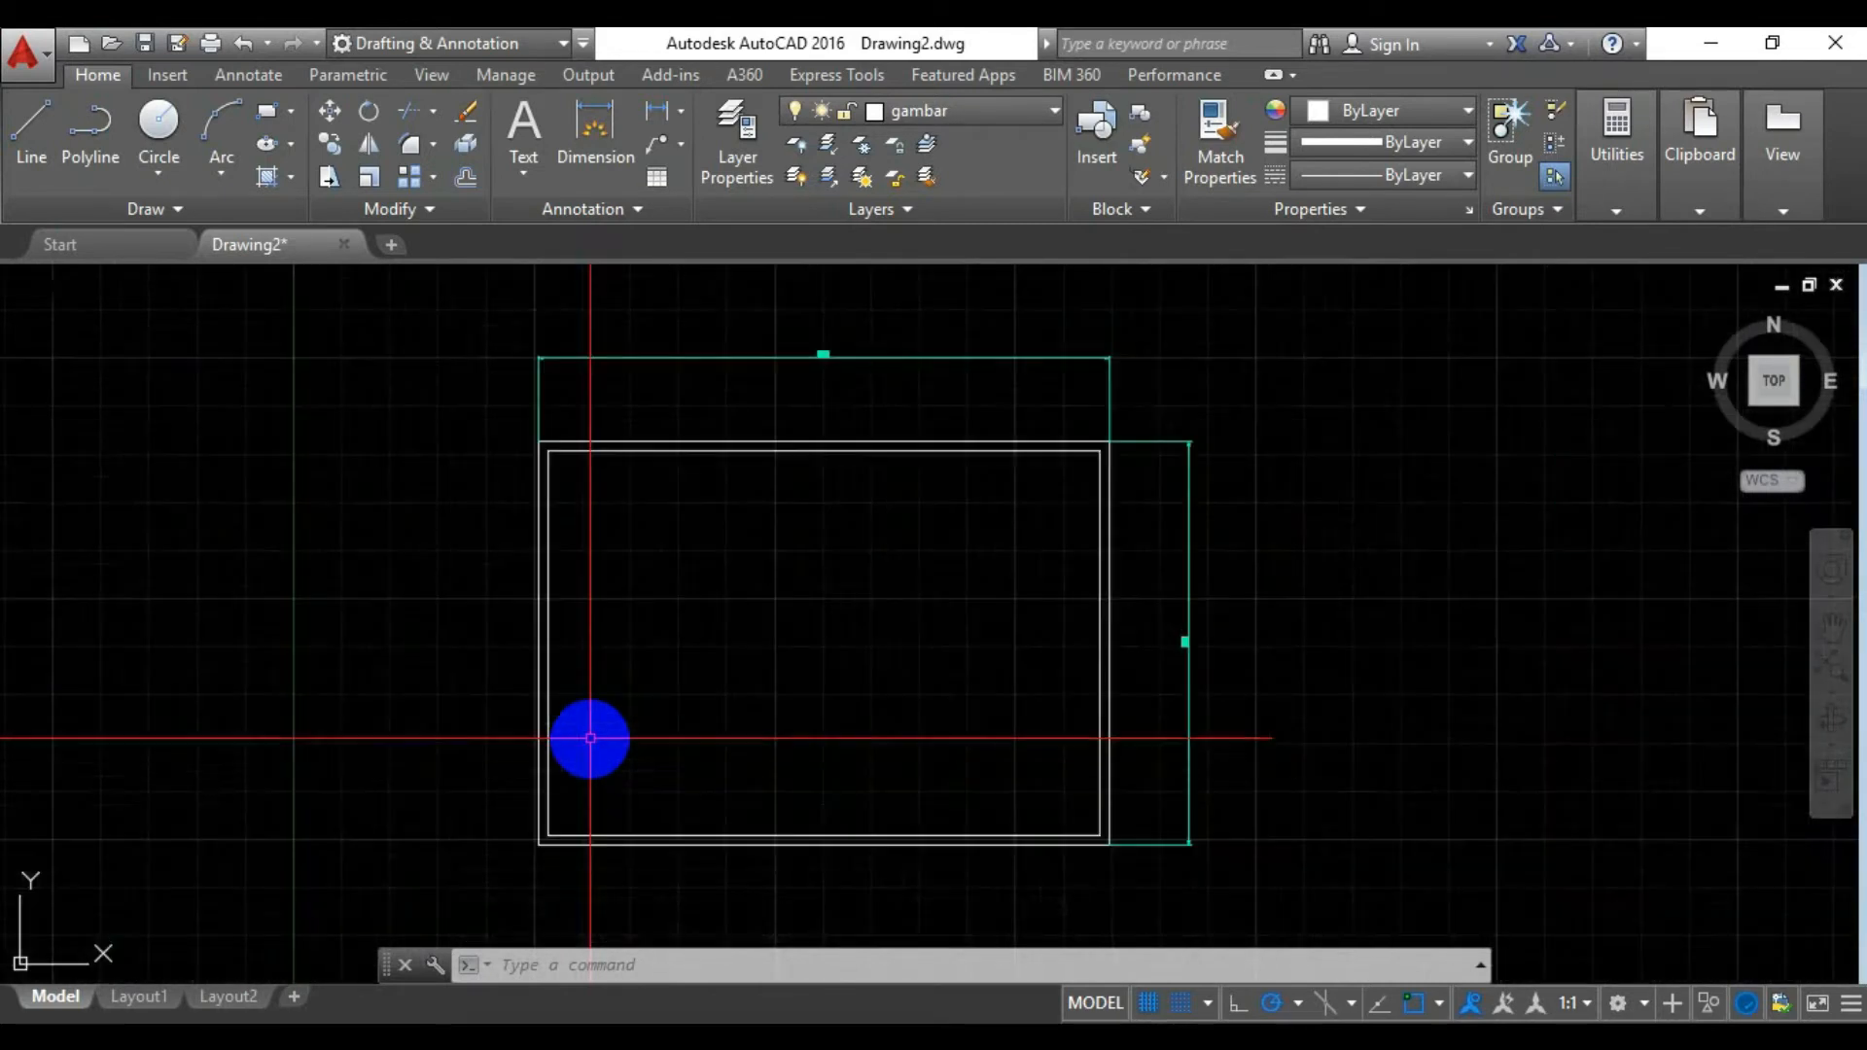
Explode the inner border rectangle into separate lines
{"action": "middle_click_drag", "start_coordinate": [600, 713], "coordinate": [700, 633]}
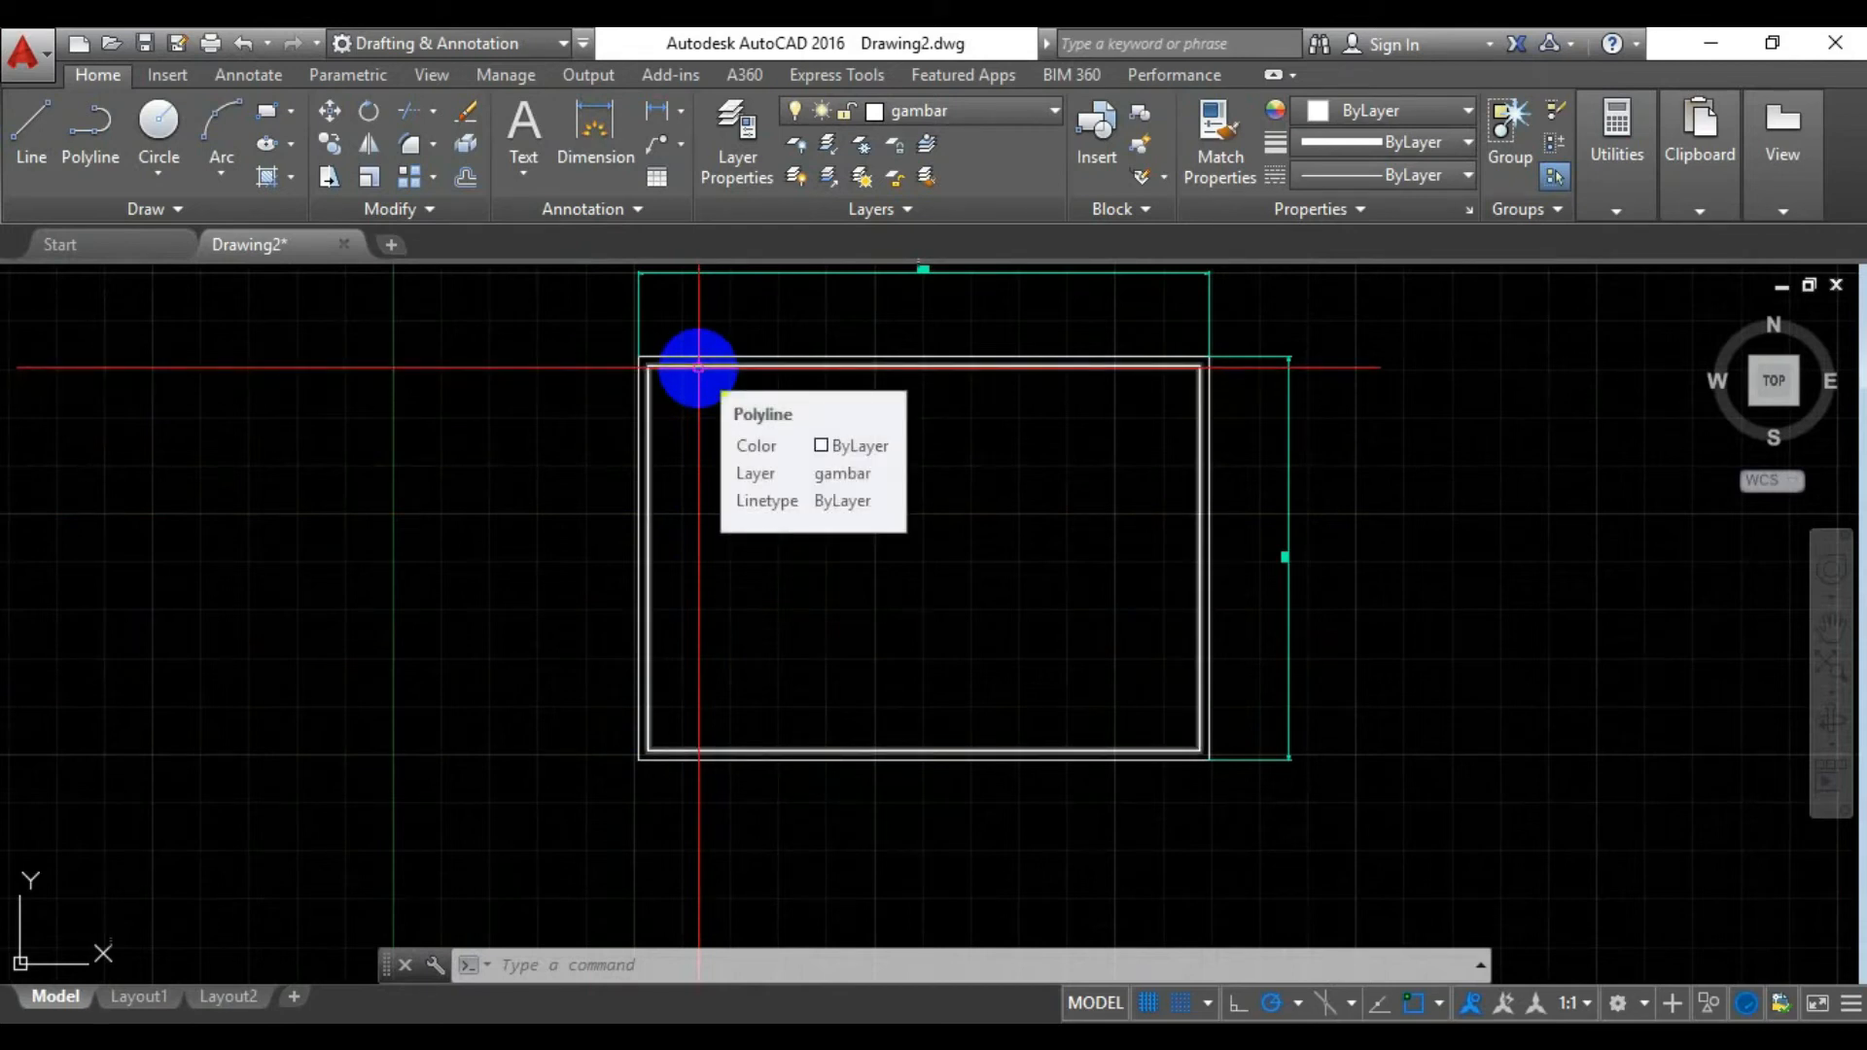
{"action": "left_click", "coordinate": [698, 368]}
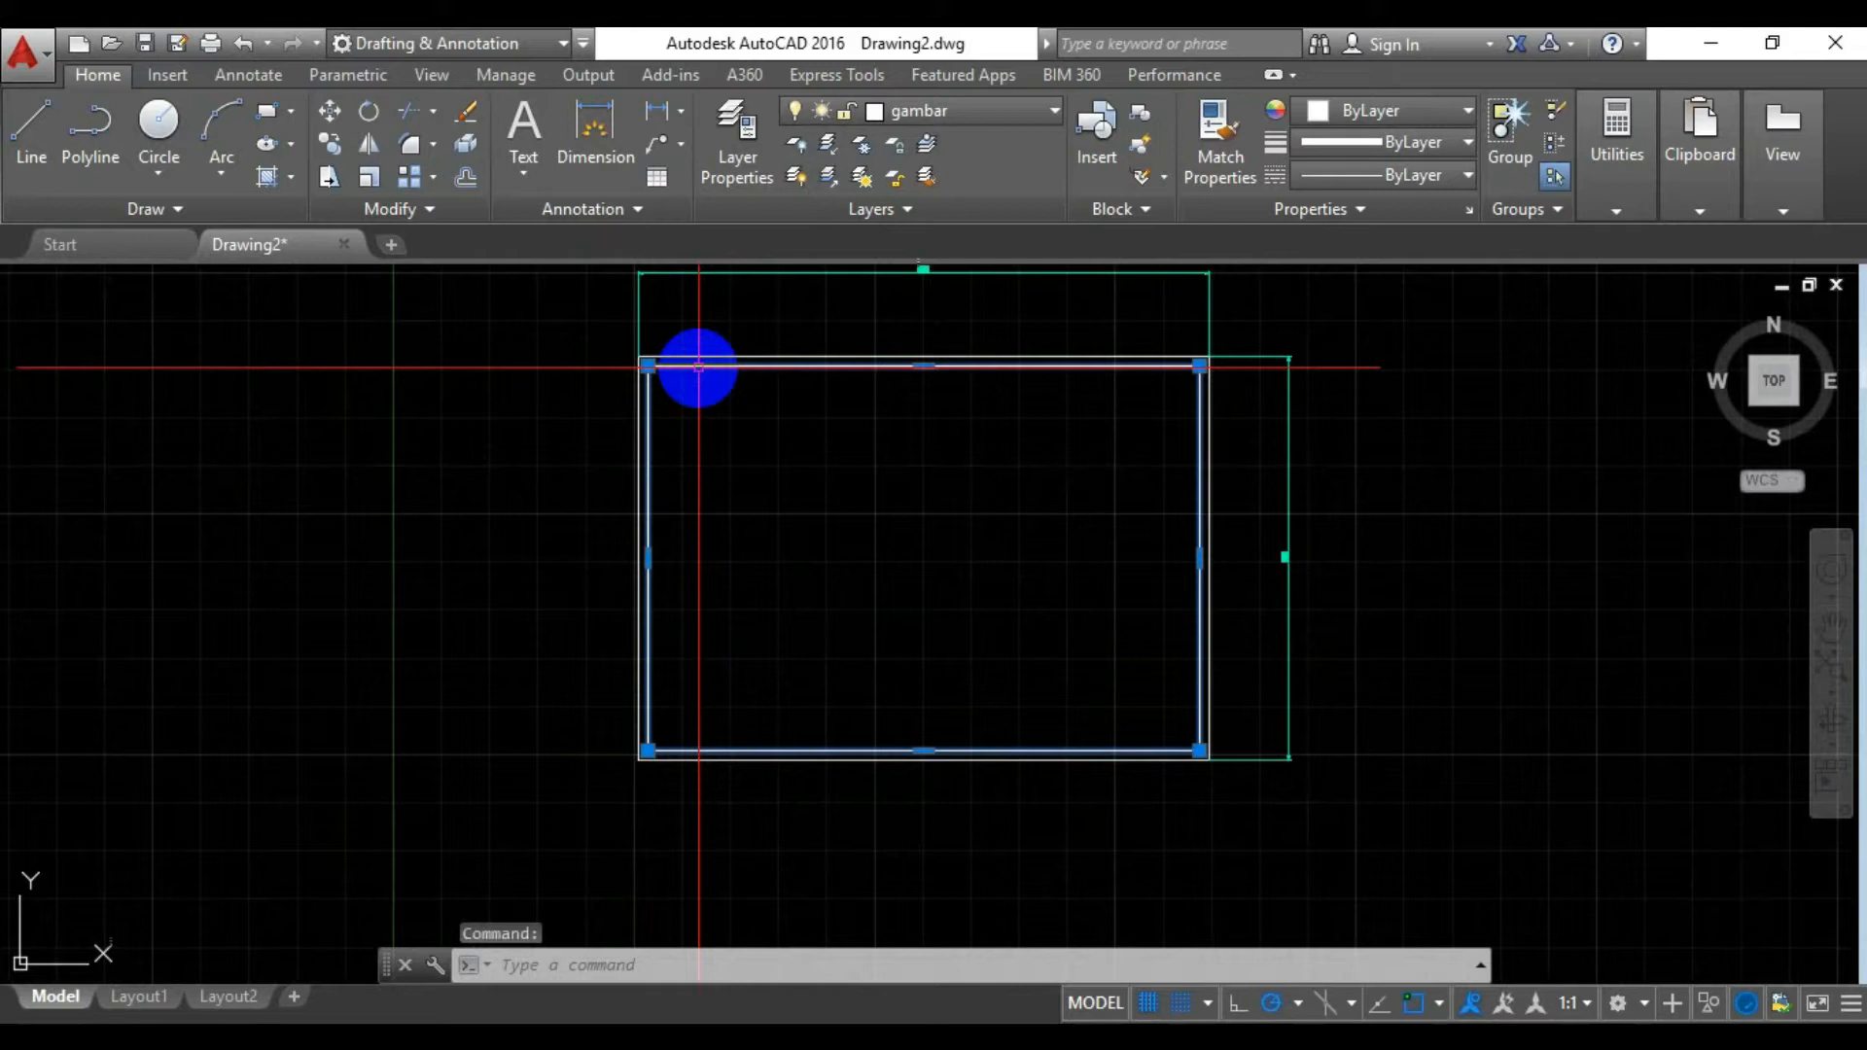
{"action": "key", "text": "Escape"}
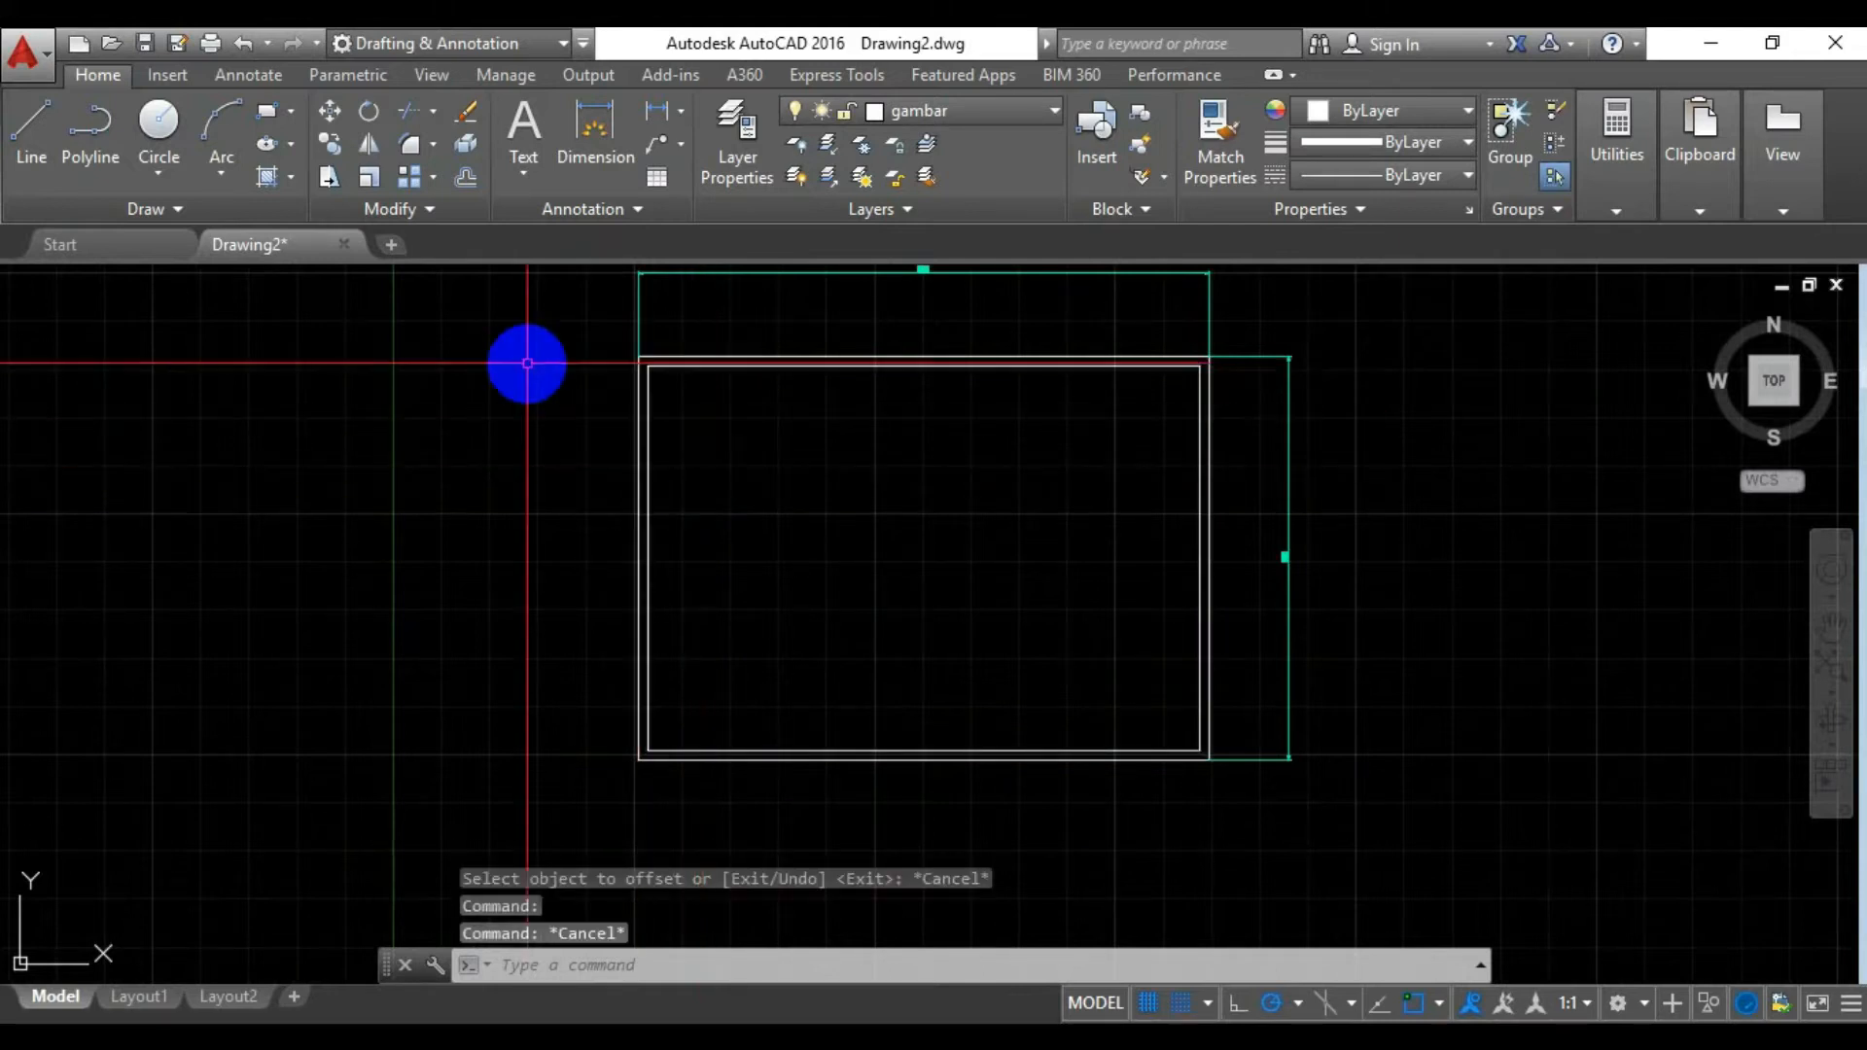
{"action": "left_click", "coordinate": [464, 144]}
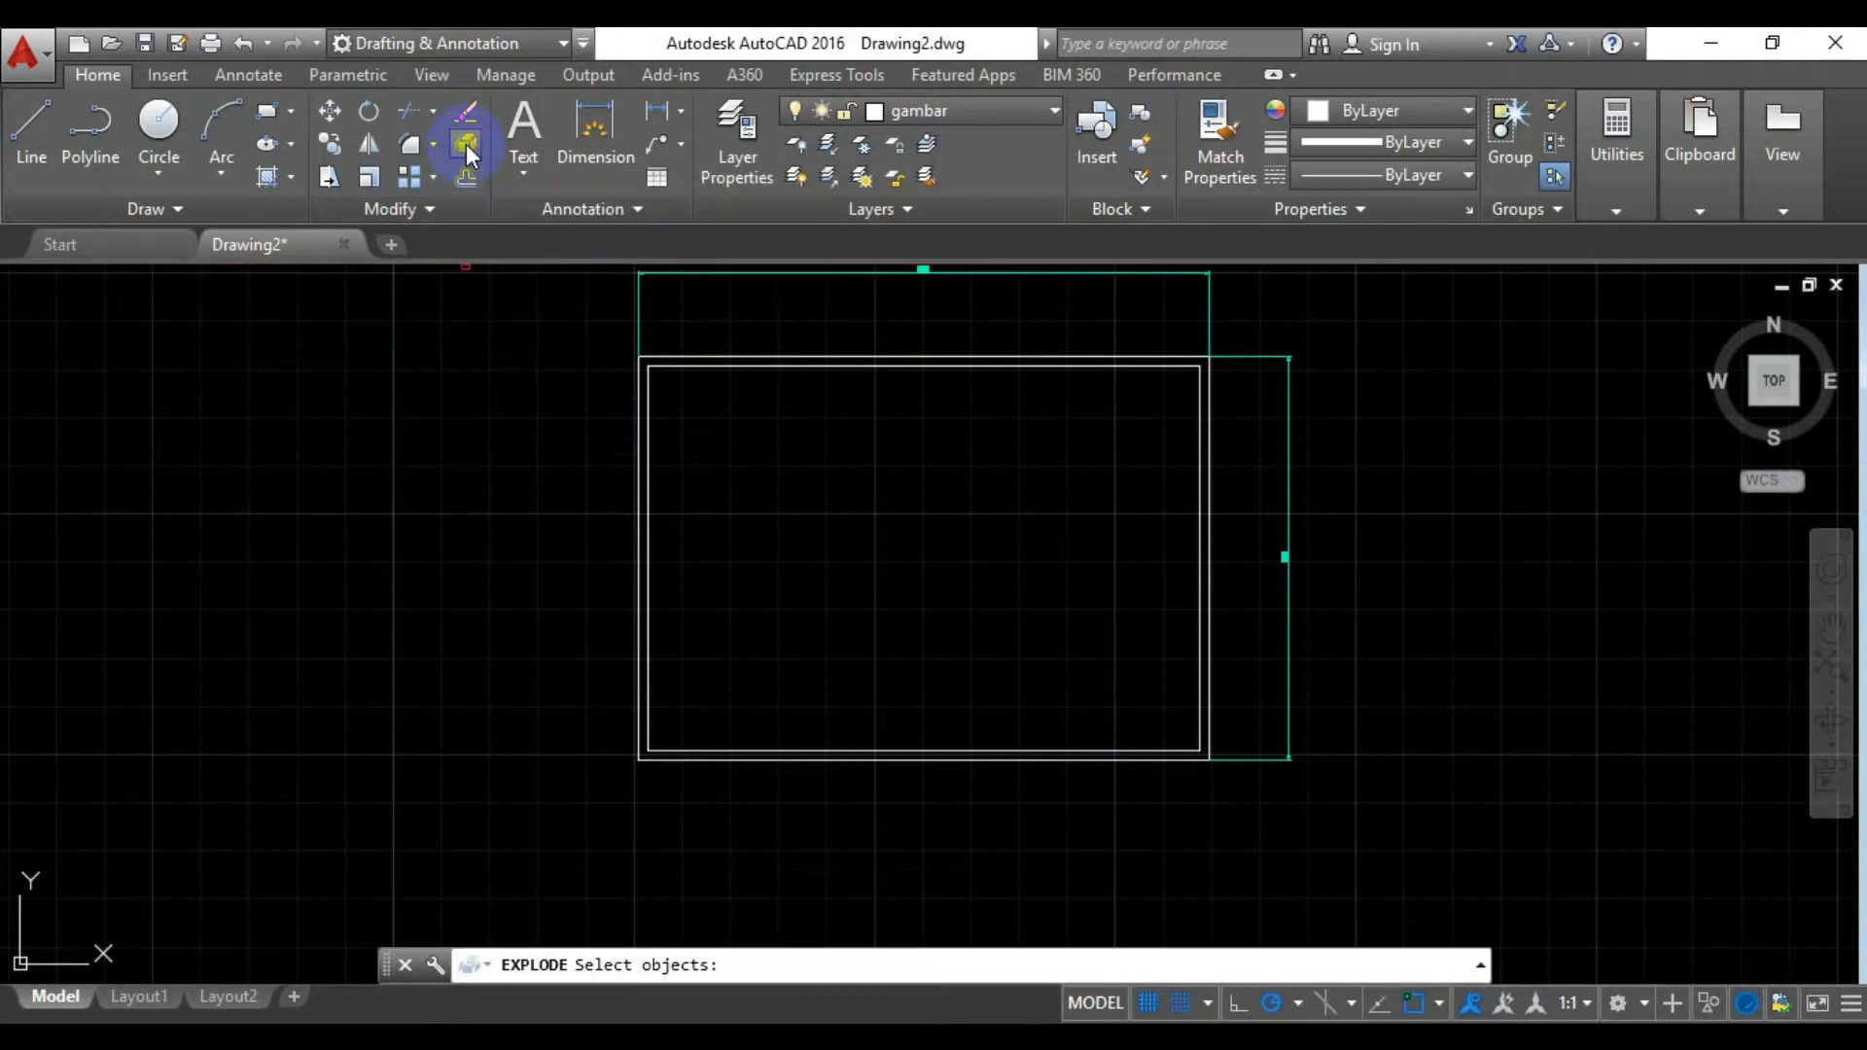
{"action": "left_click", "coordinate": [729, 366]}
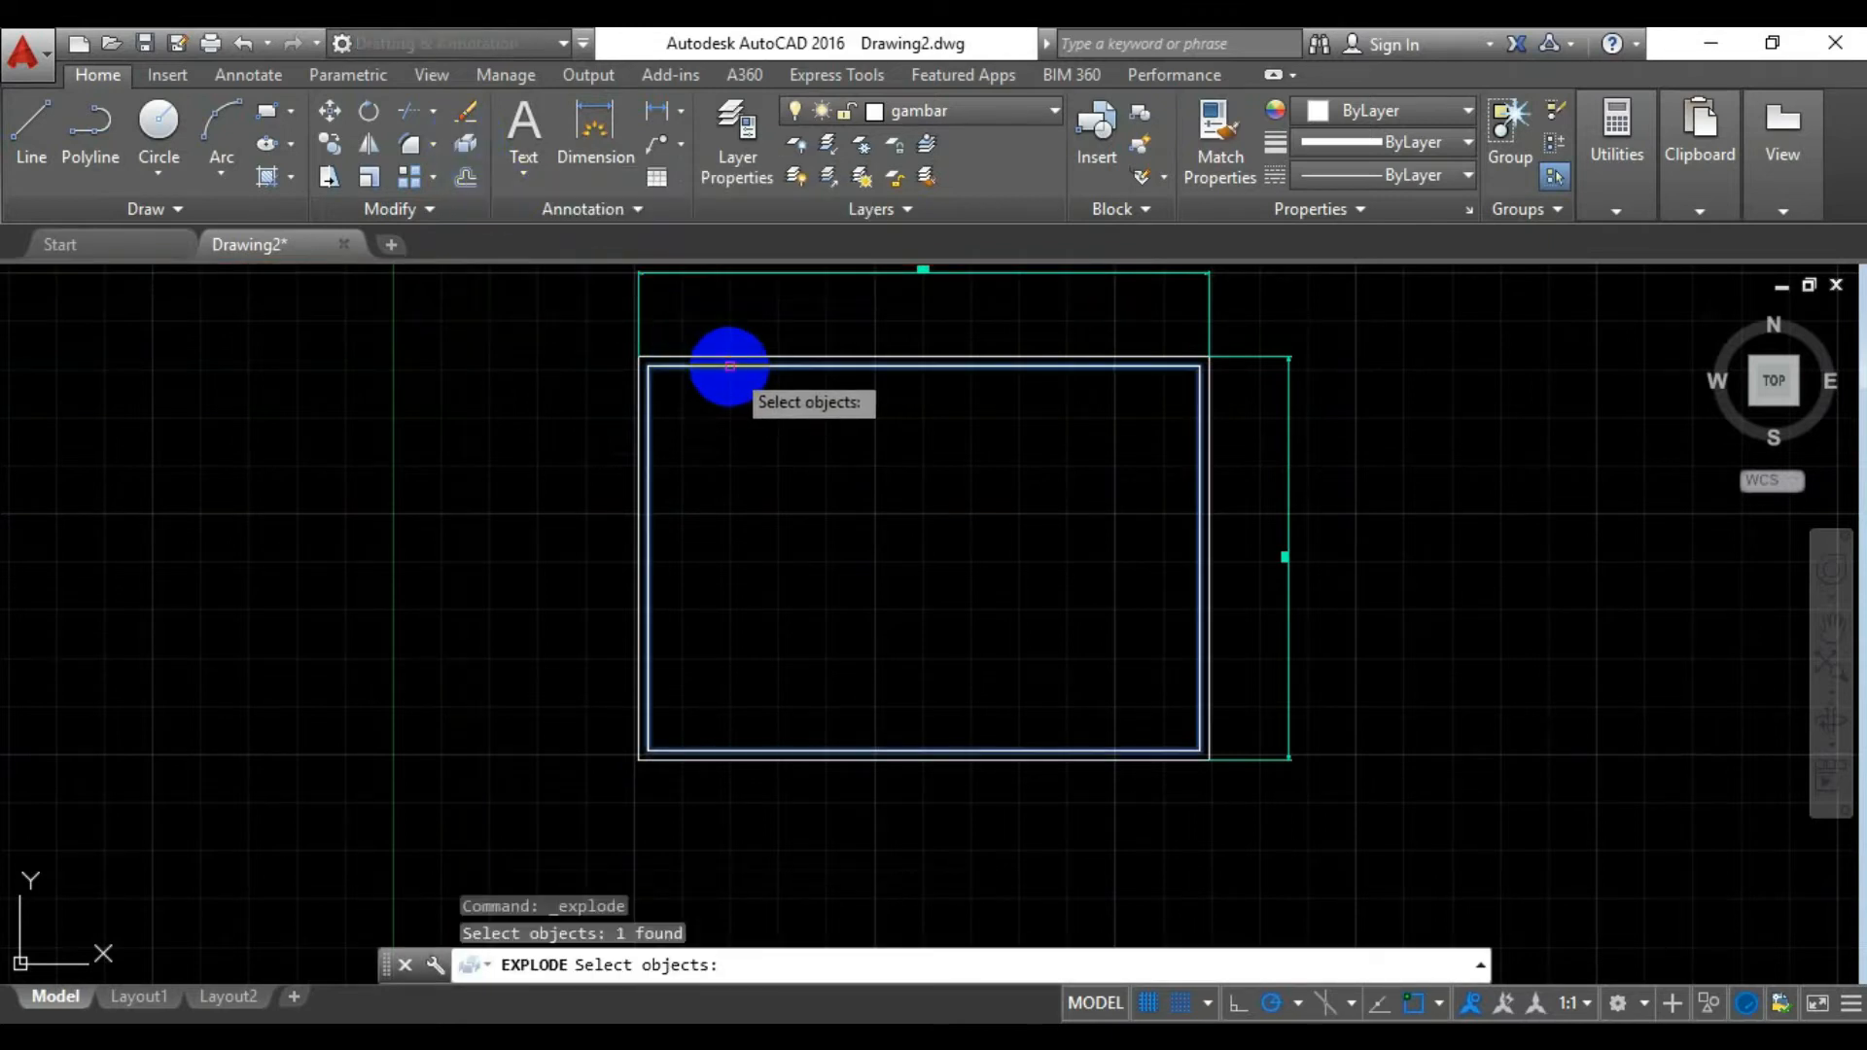
{"action": "key", "text": "Return"}
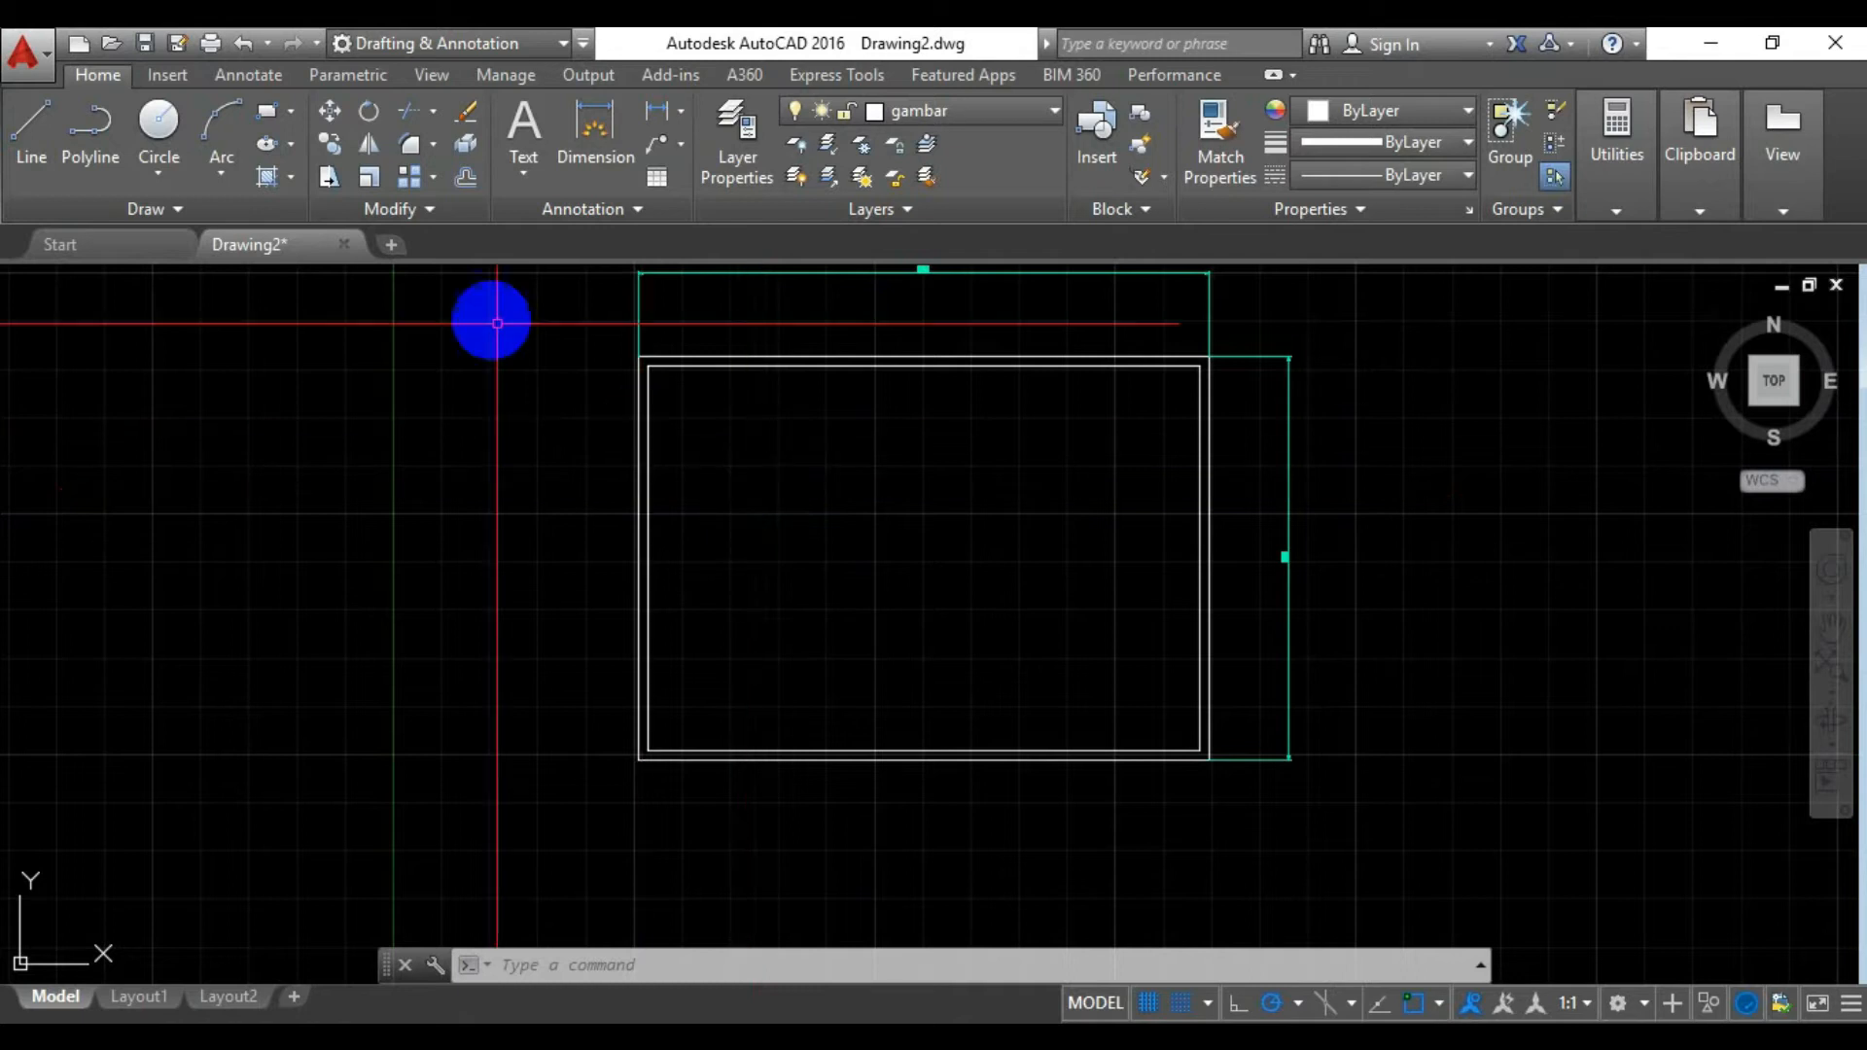
Move the inner border's left vertical line 5 units horizontally to the right, away from the sheet's outer edge
{"action": "left_click", "coordinate": [330, 114]}
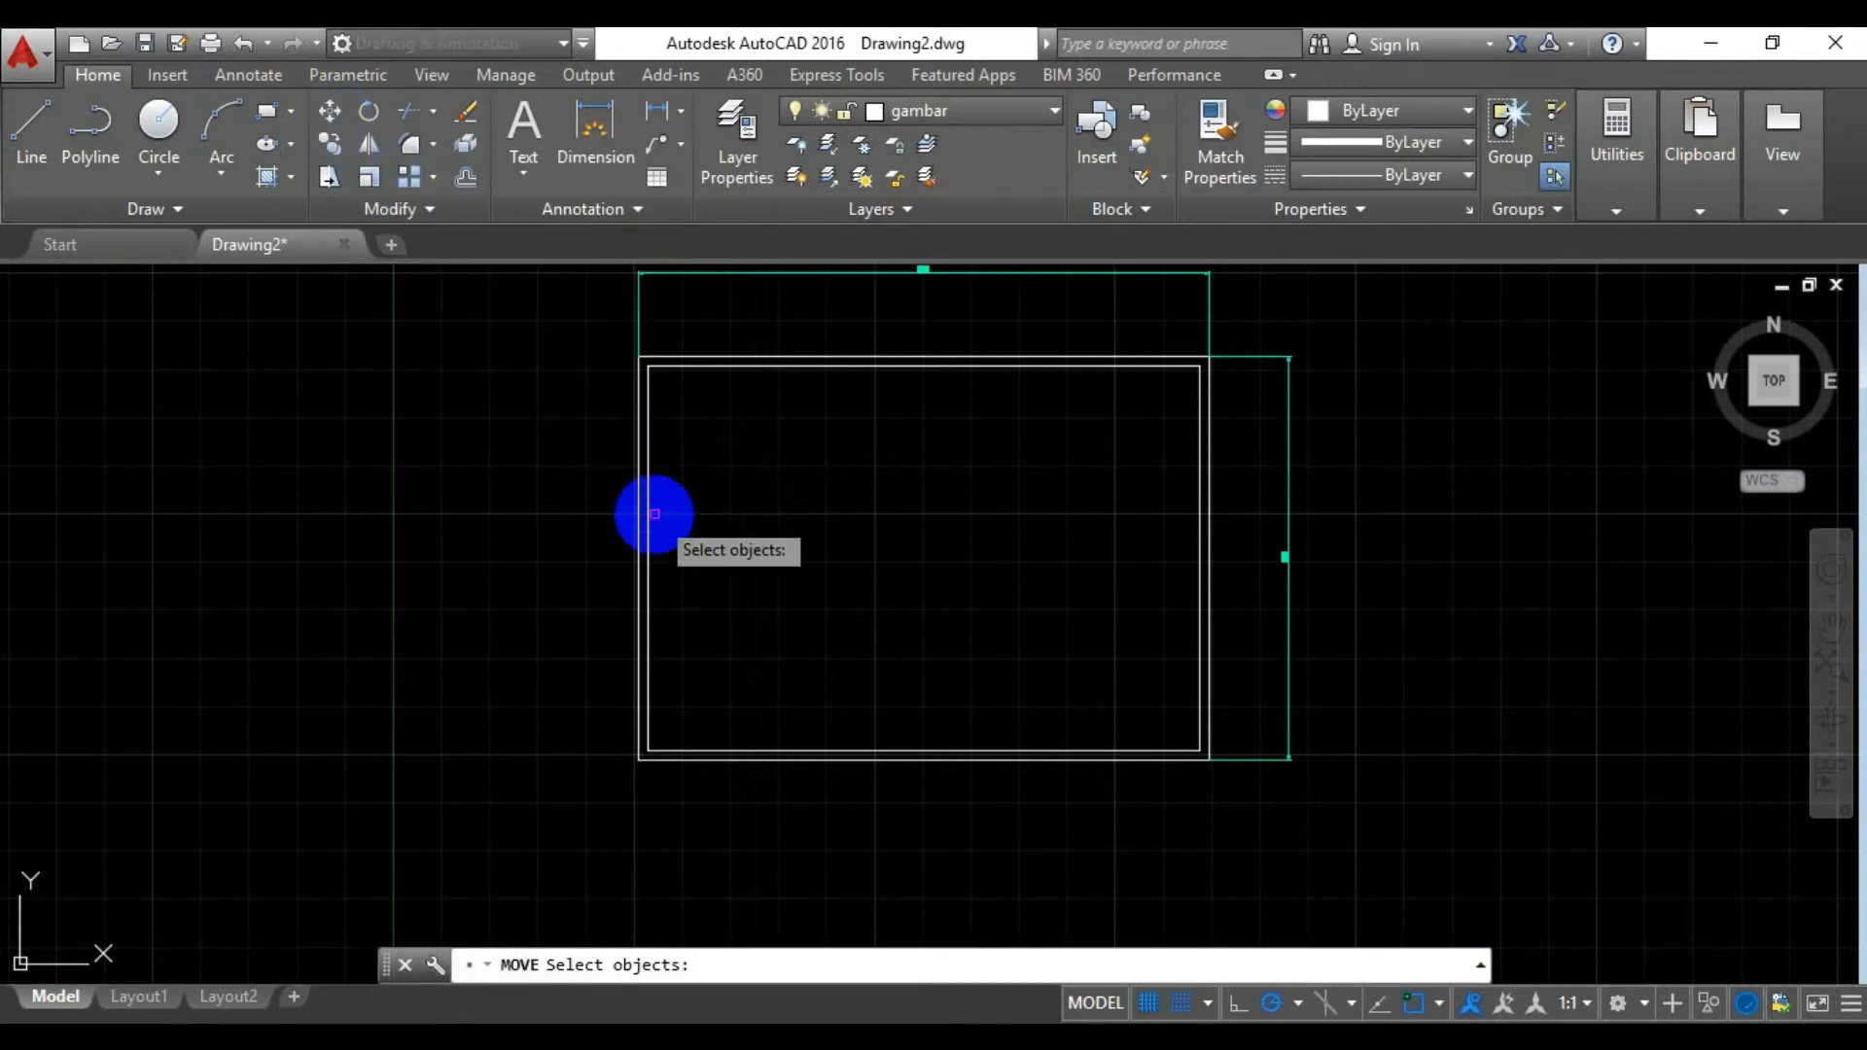
{"action": "left_click", "coordinate": [648, 513]}
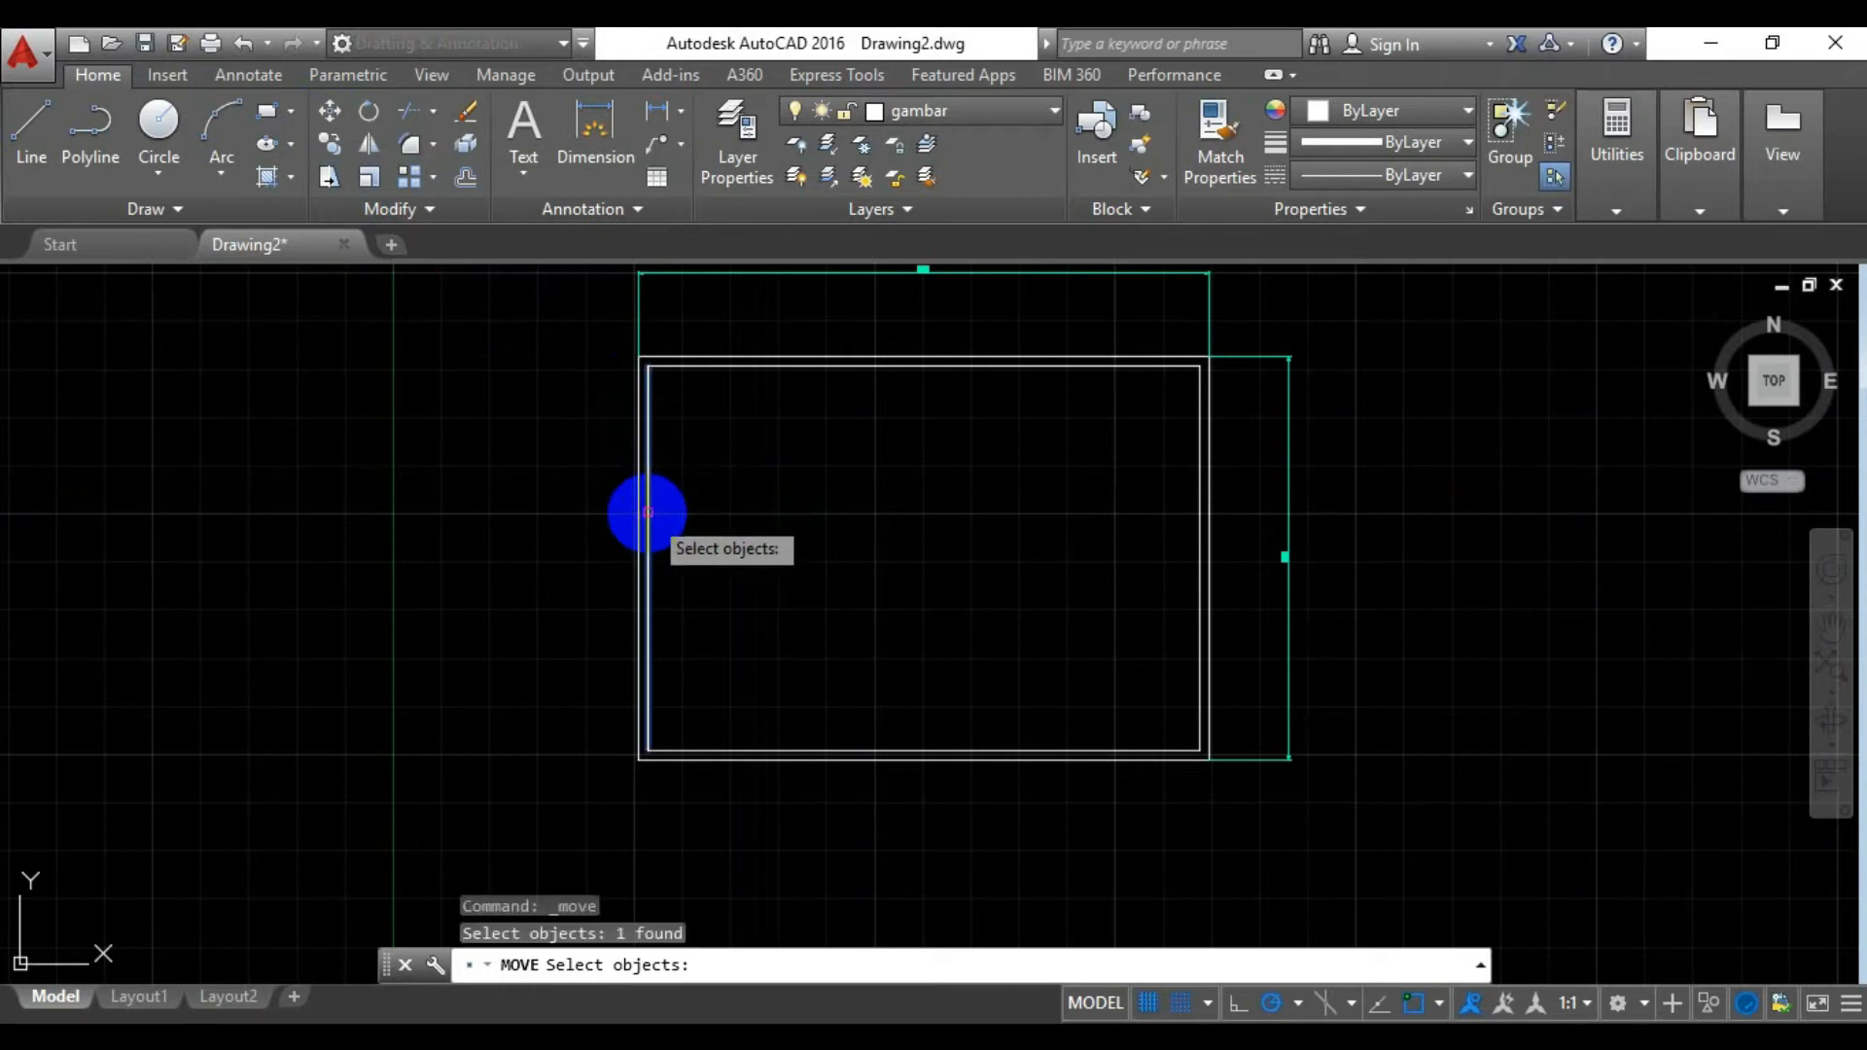
{"action": "key", "text": "Return"}
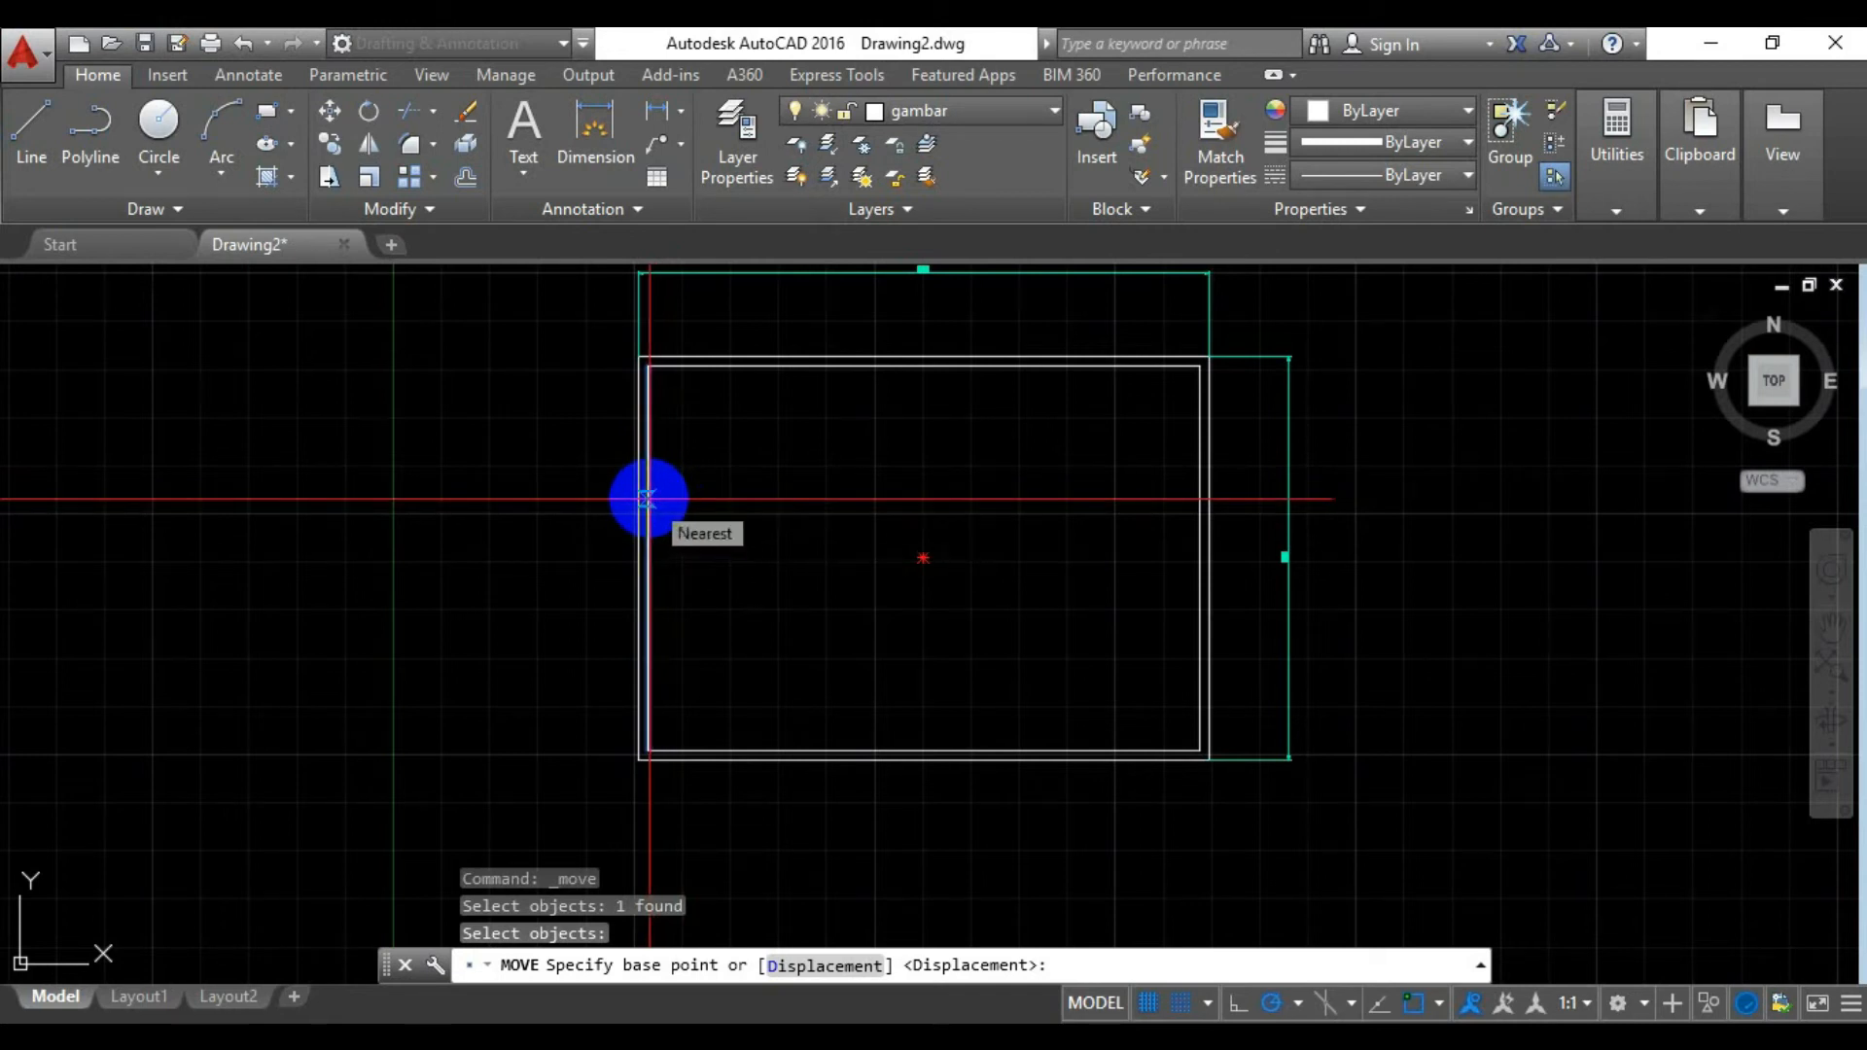
{"action": "left_click", "coordinate": [647, 498]}
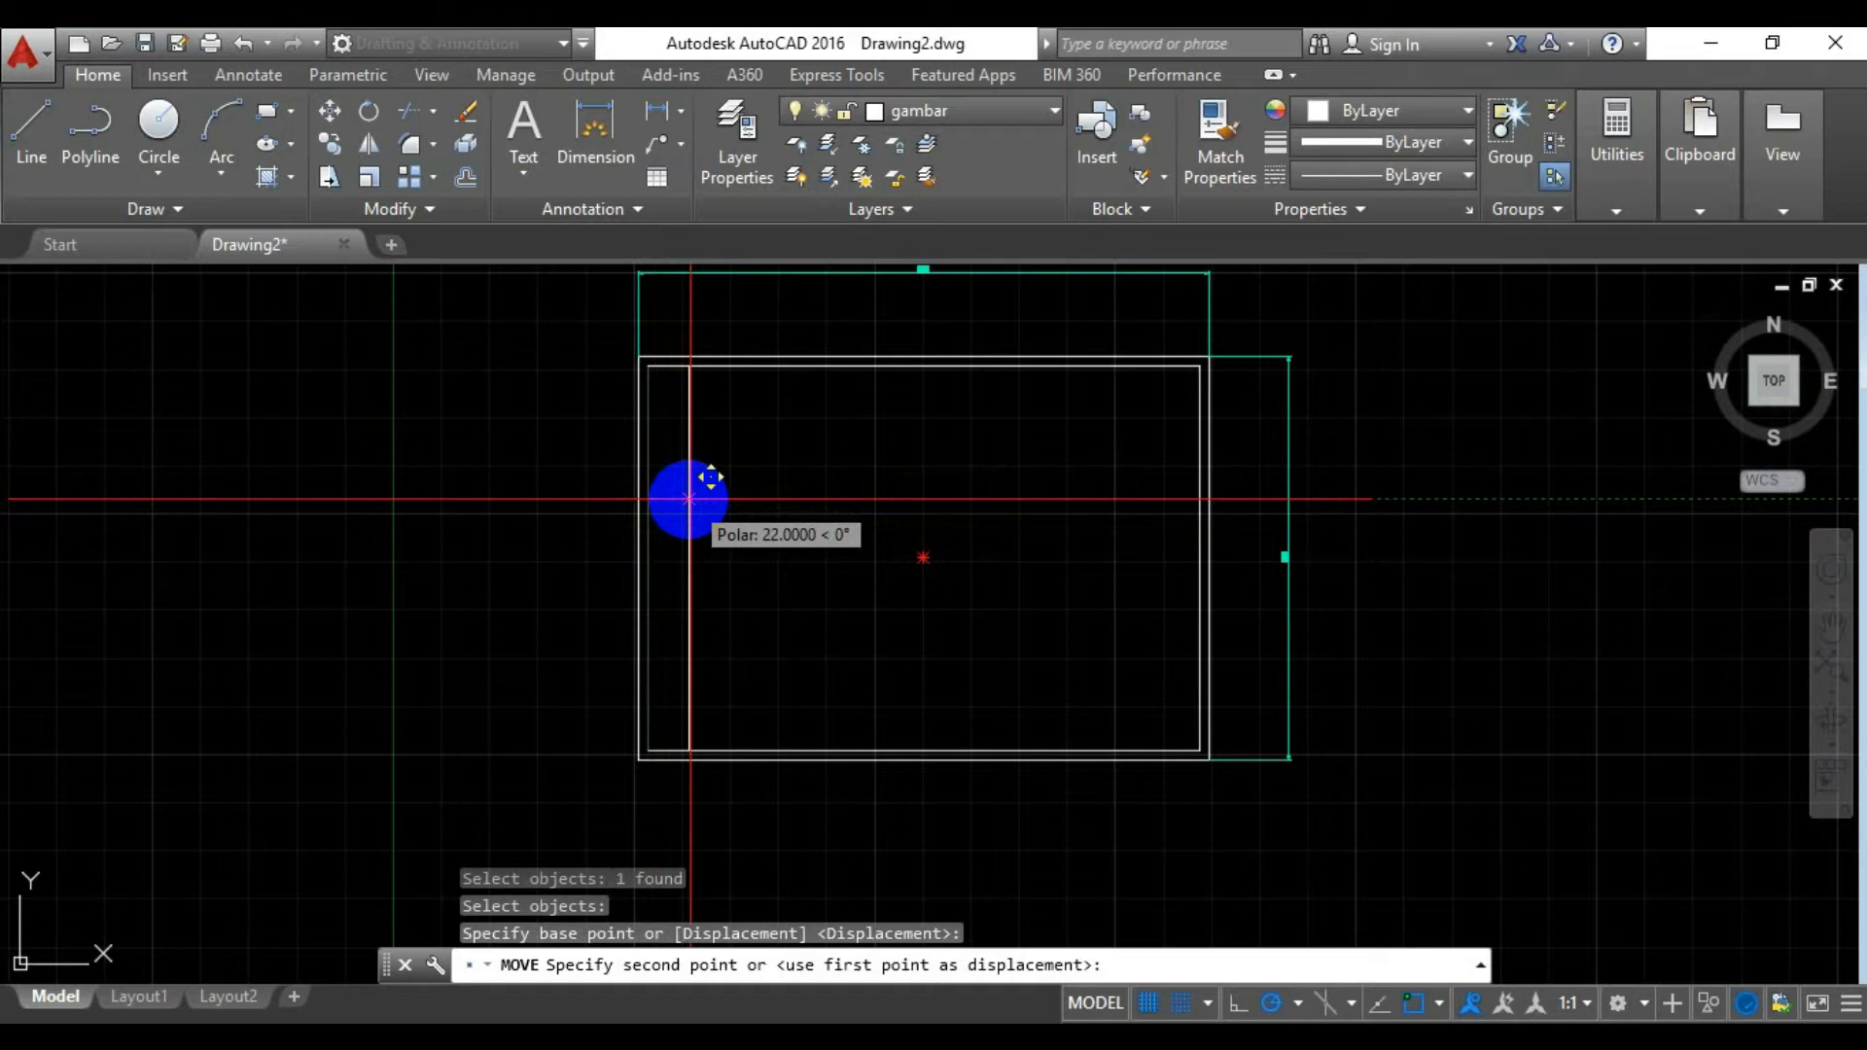
{"action": "type", "text": "5"}
{"action": "key", "text": "Tab"}
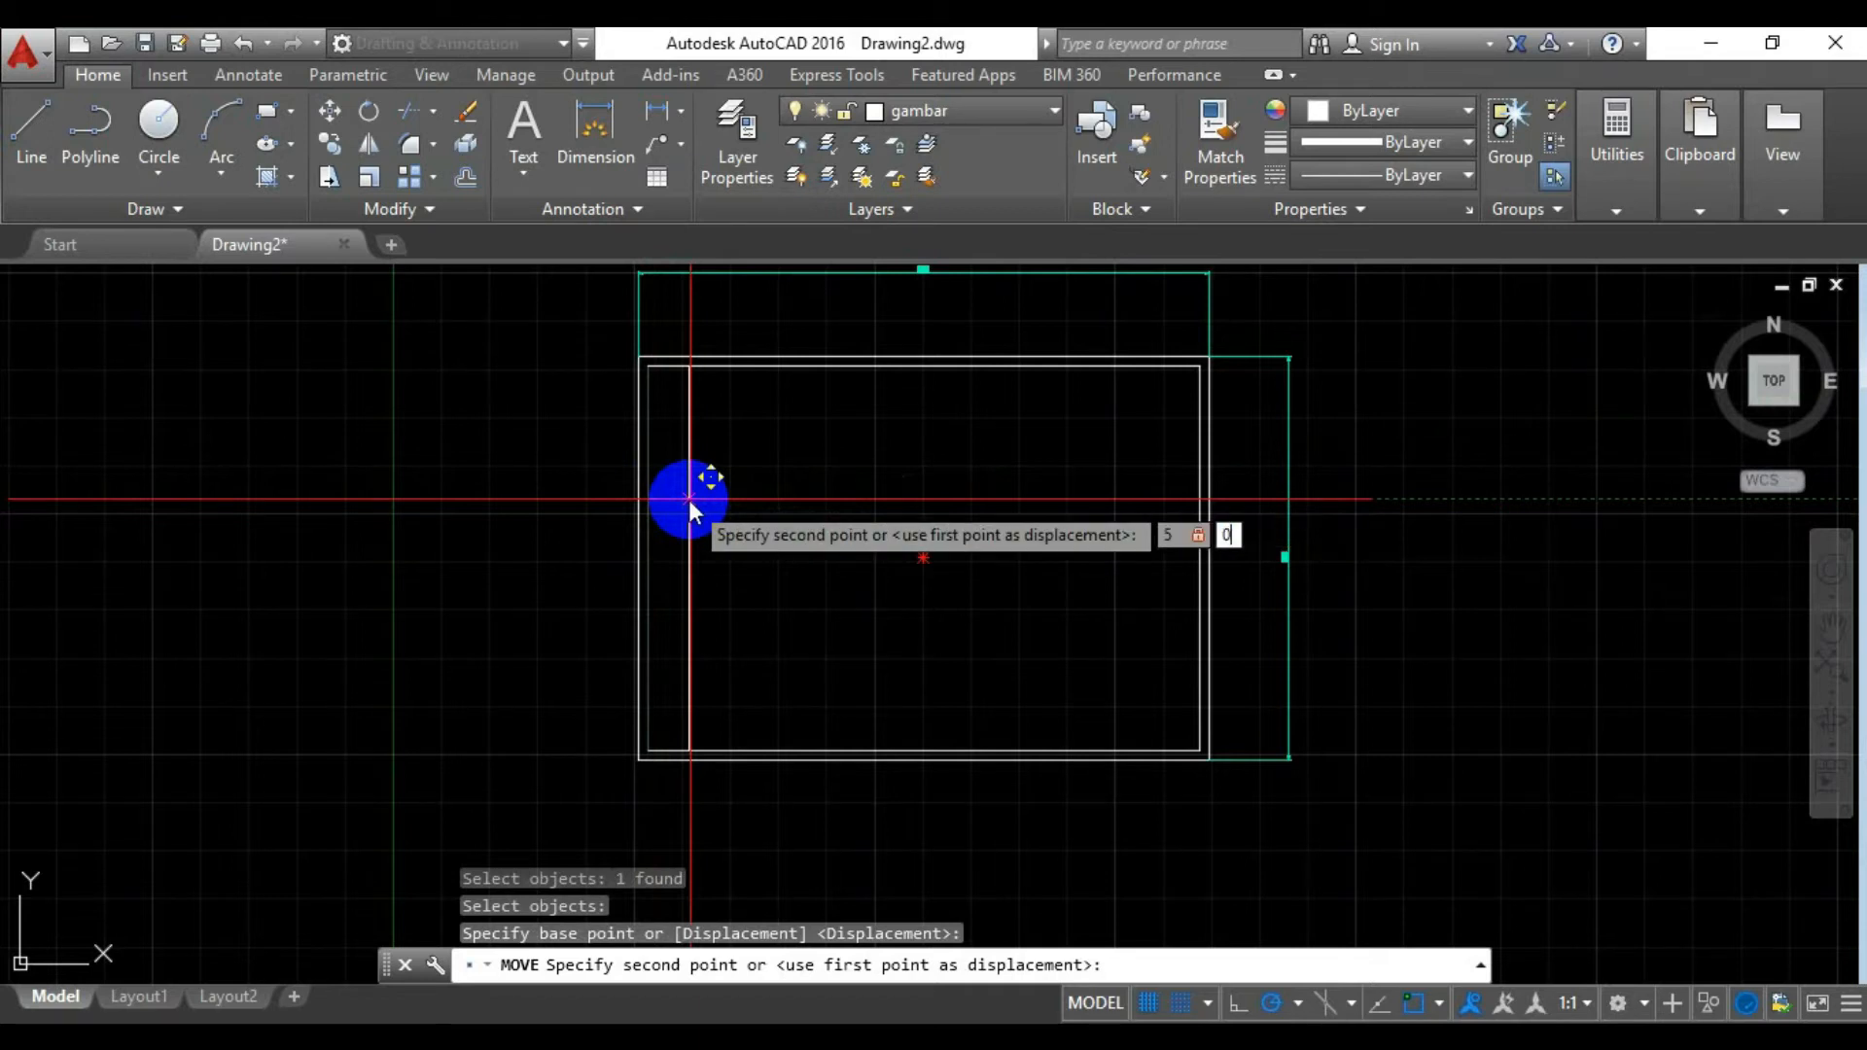
{"action": "key", "text": "Return"}
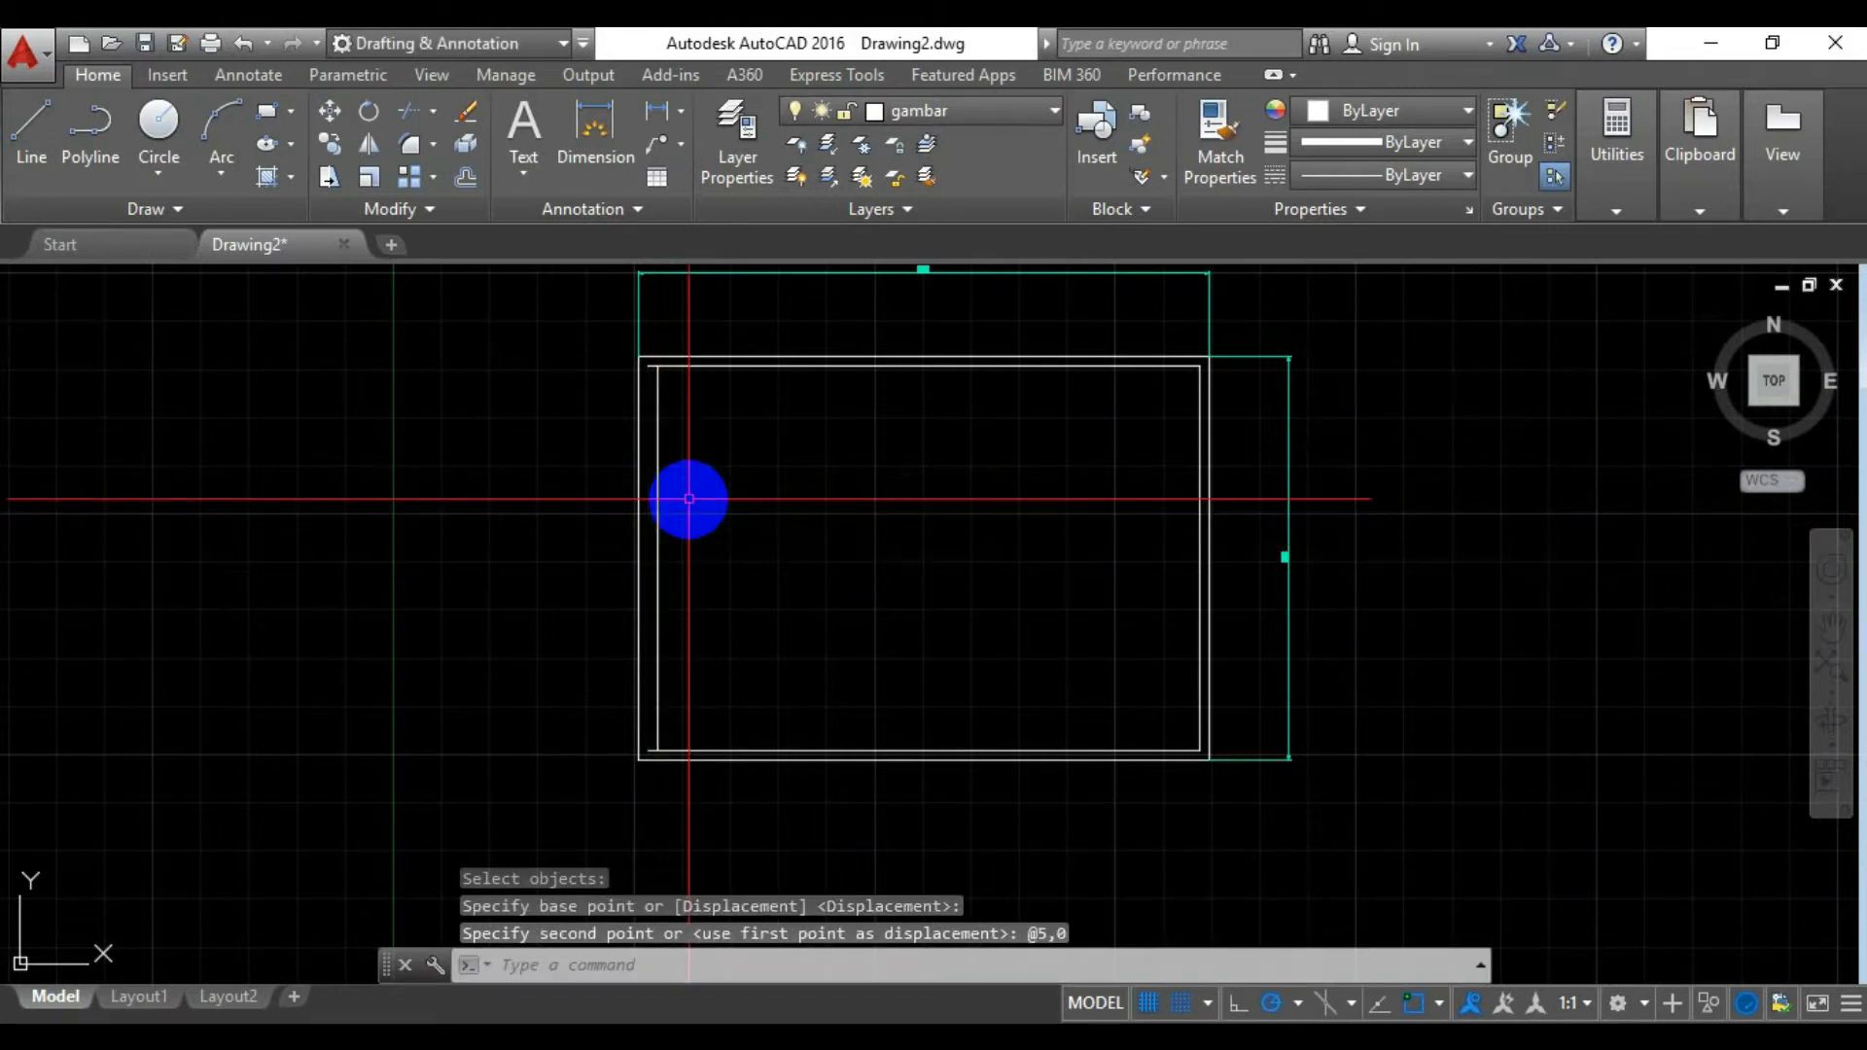
Trim the overhanging end of the inner border's upper line at its left vertical line, using both lines as cutting edges
{"action": "scroll", "coordinate": [689, 507], "scroll_direction": "up", "scroll_amount": 3}
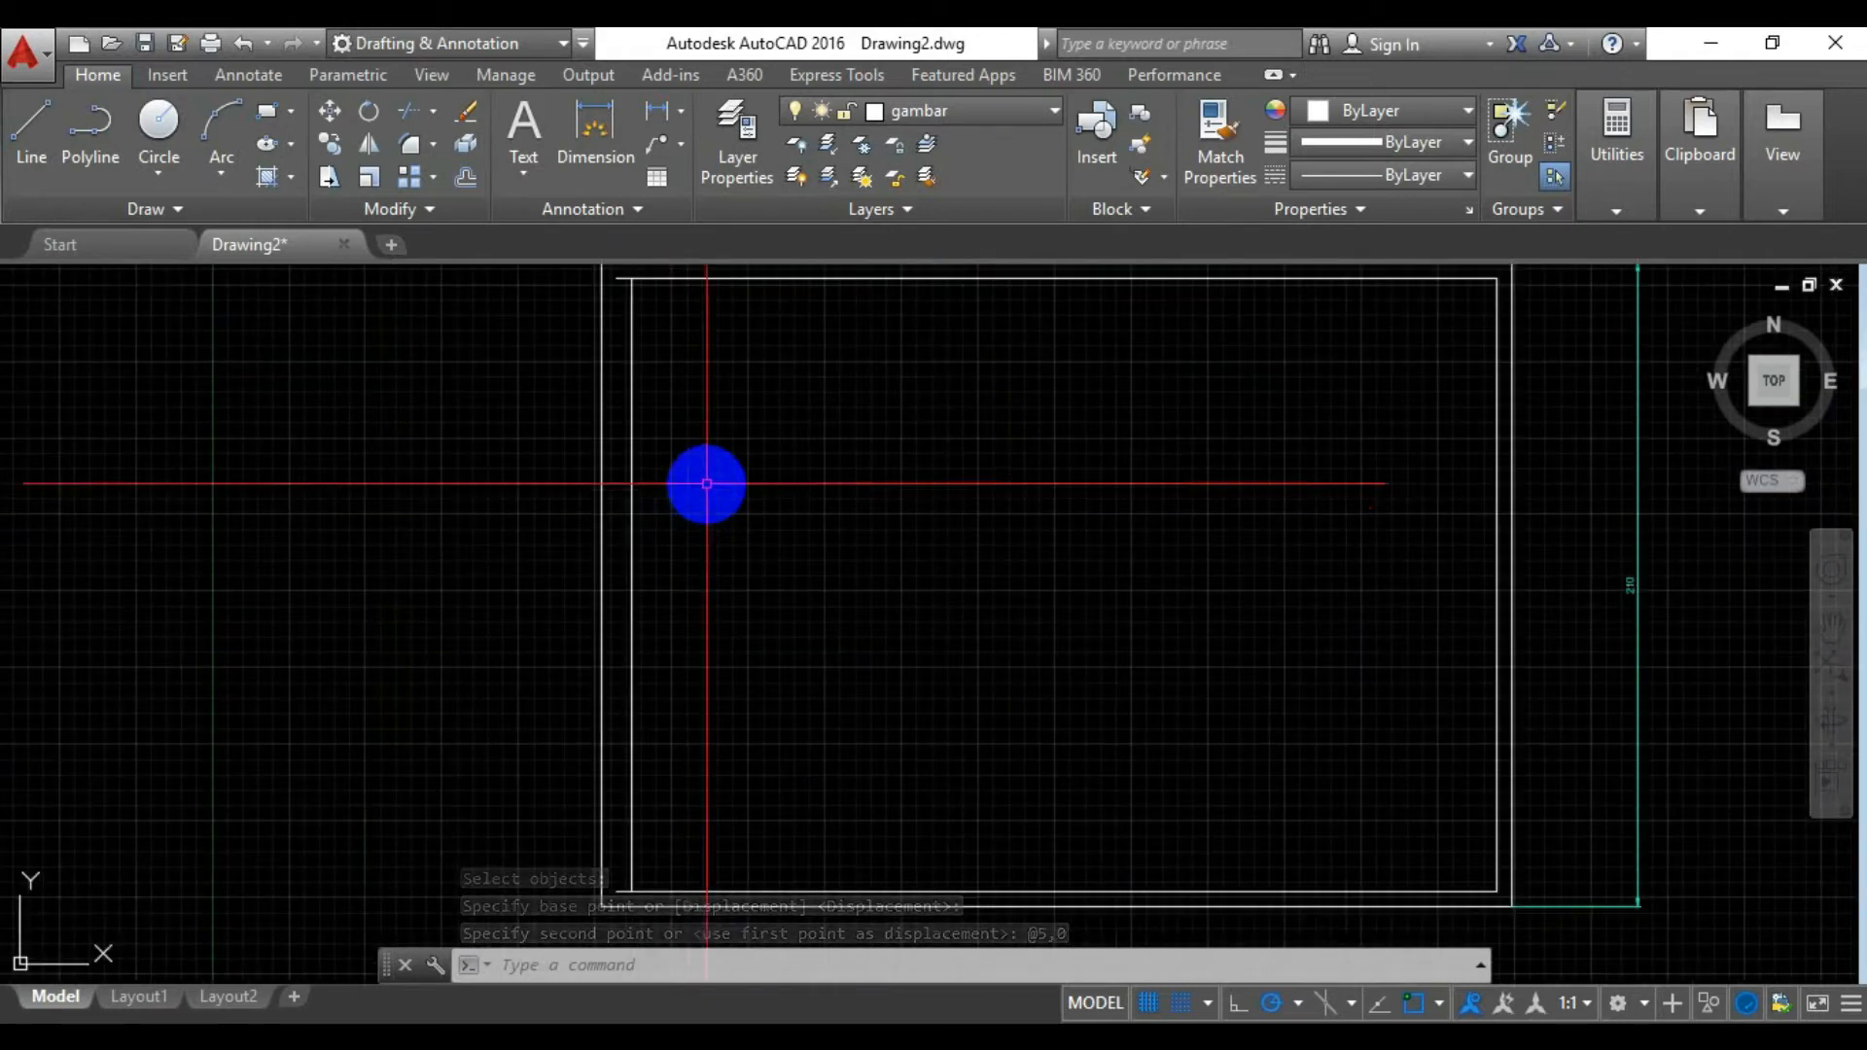
{"action": "middle_click_drag", "start_coordinate": [720, 509], "coordinate": [798, 611]}
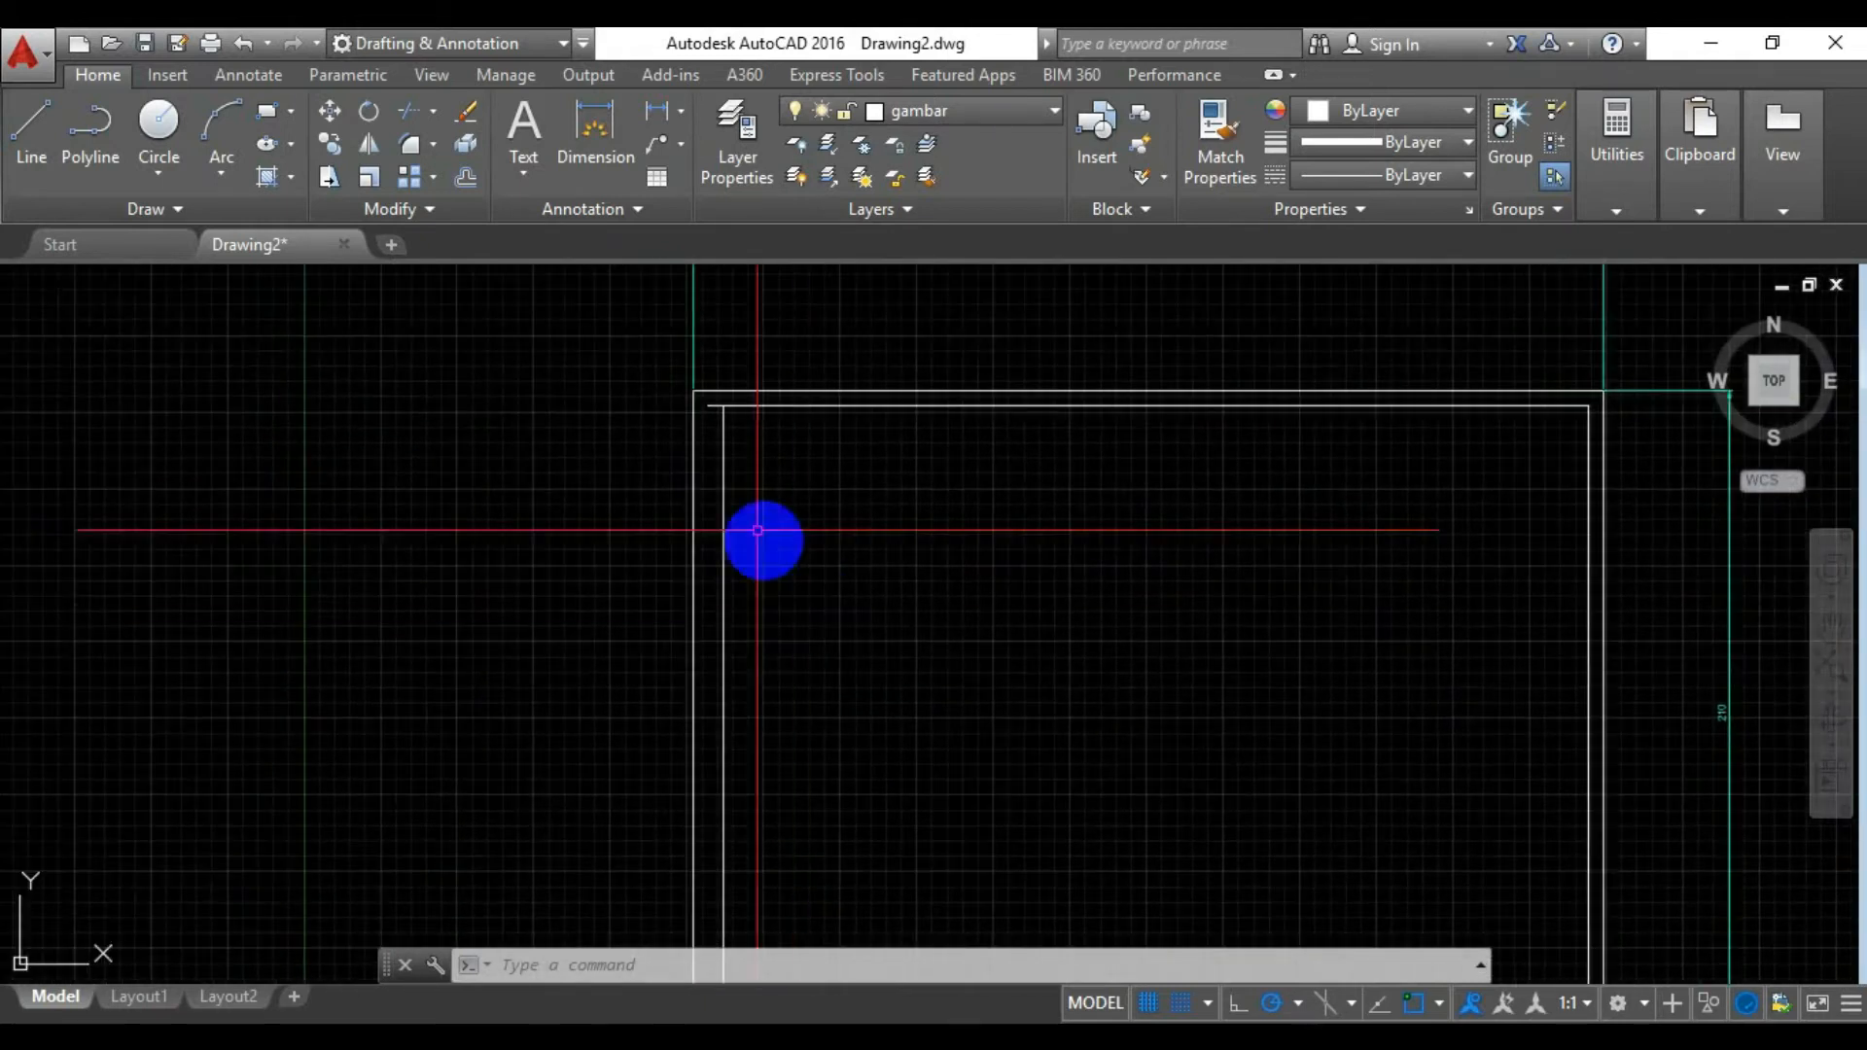
{"action": "left_click", "coordinate": [409, 113]}
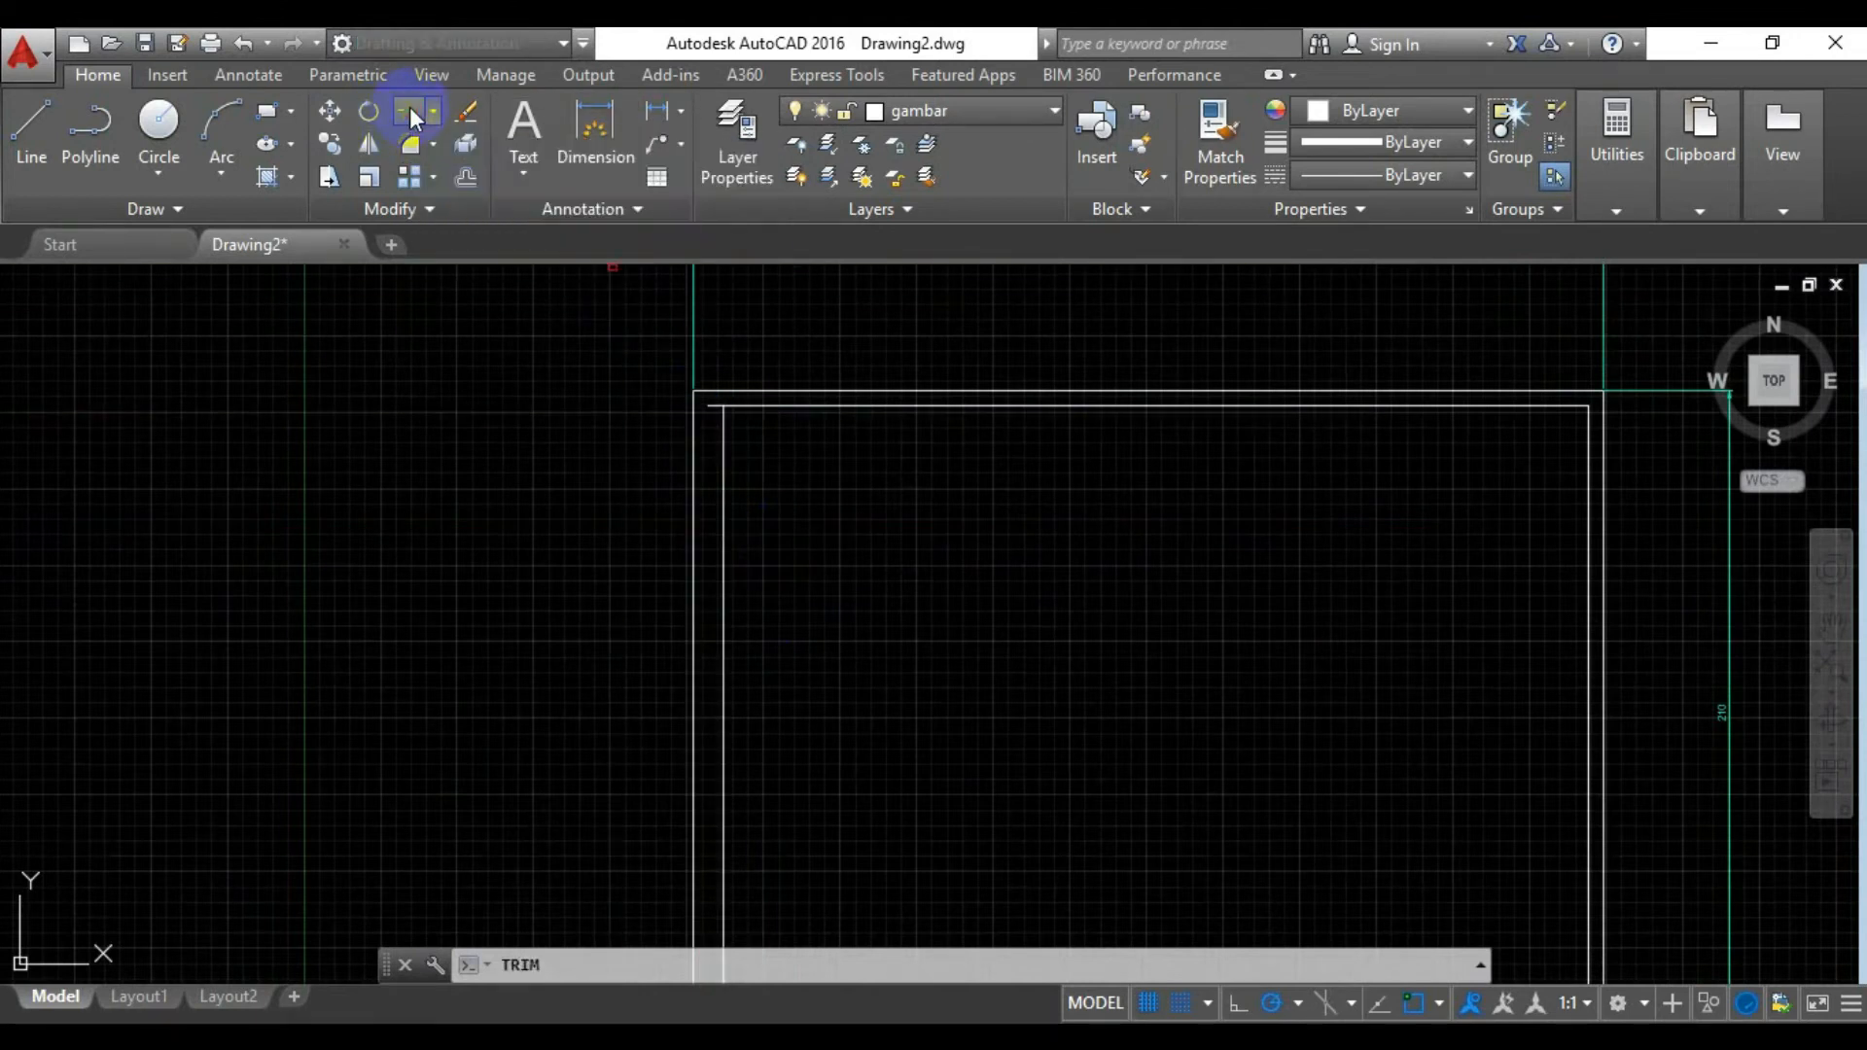
{"action": "left_click", "coordinate": [776, 408]}
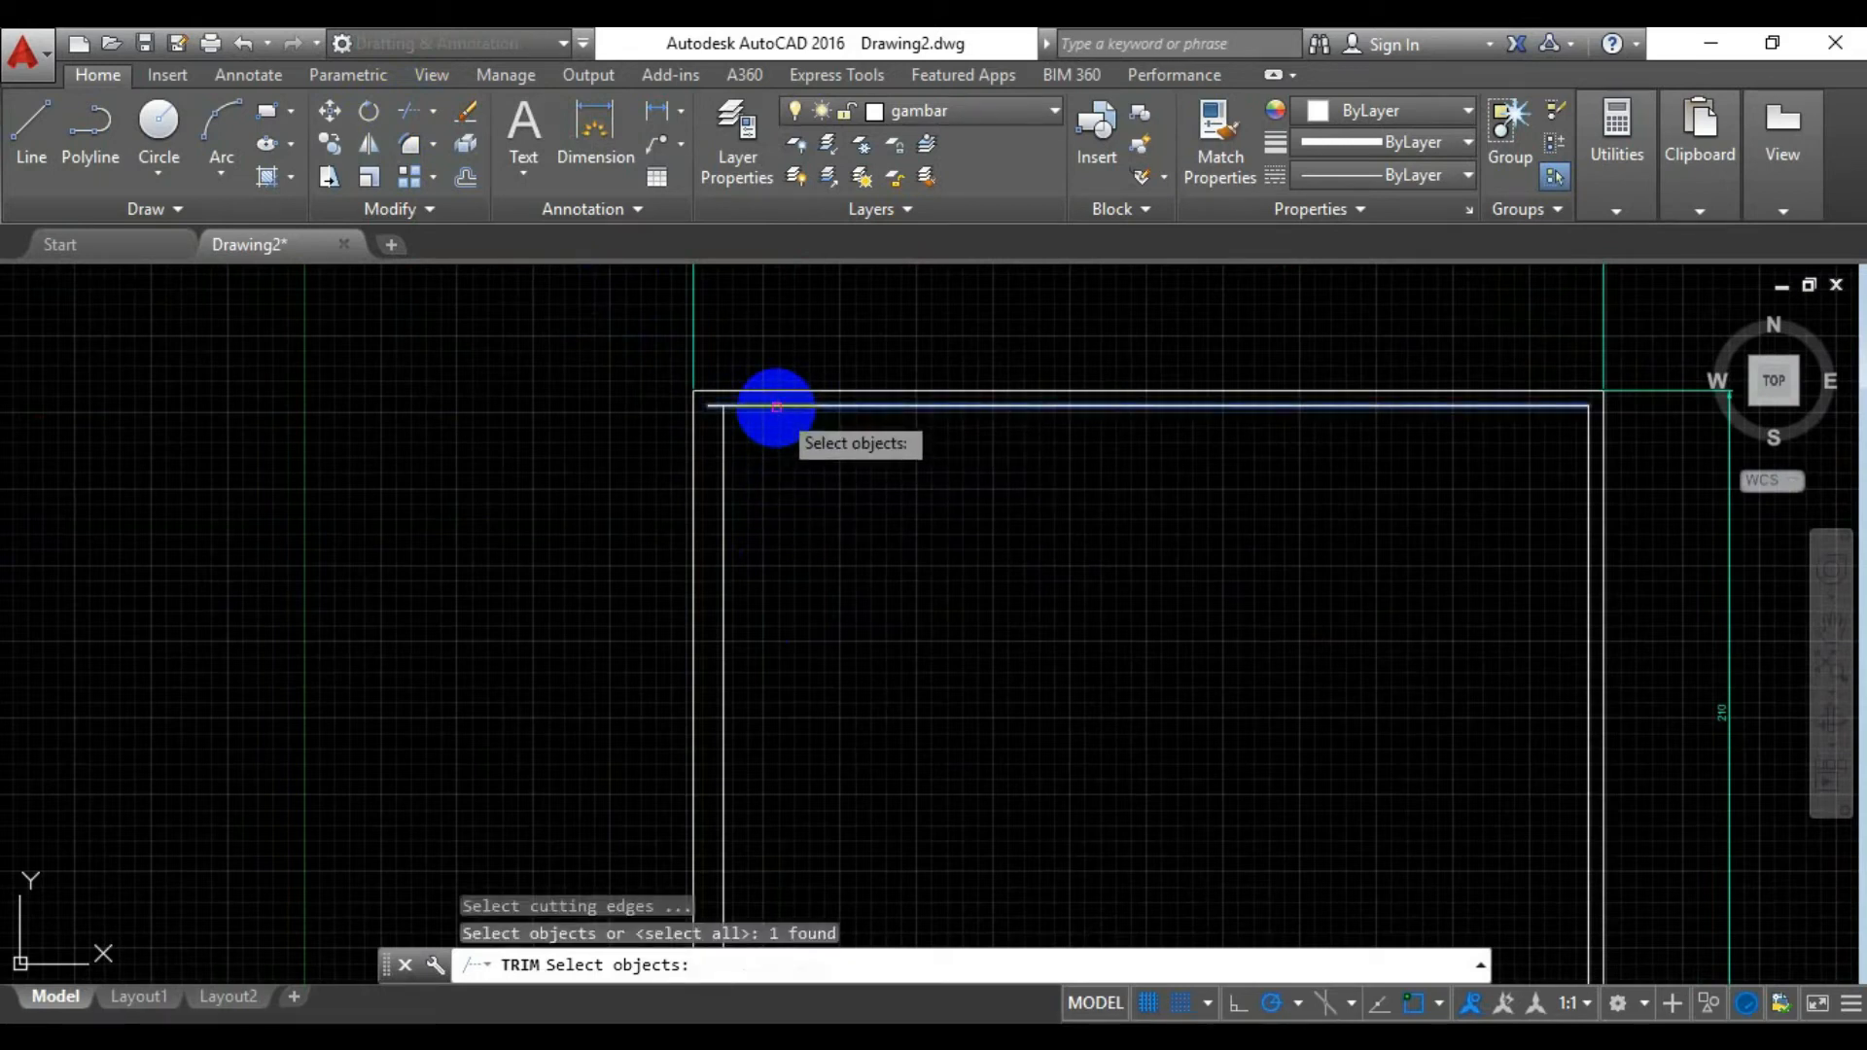
{"action": "left_click", "coordinate": [723, 453]}
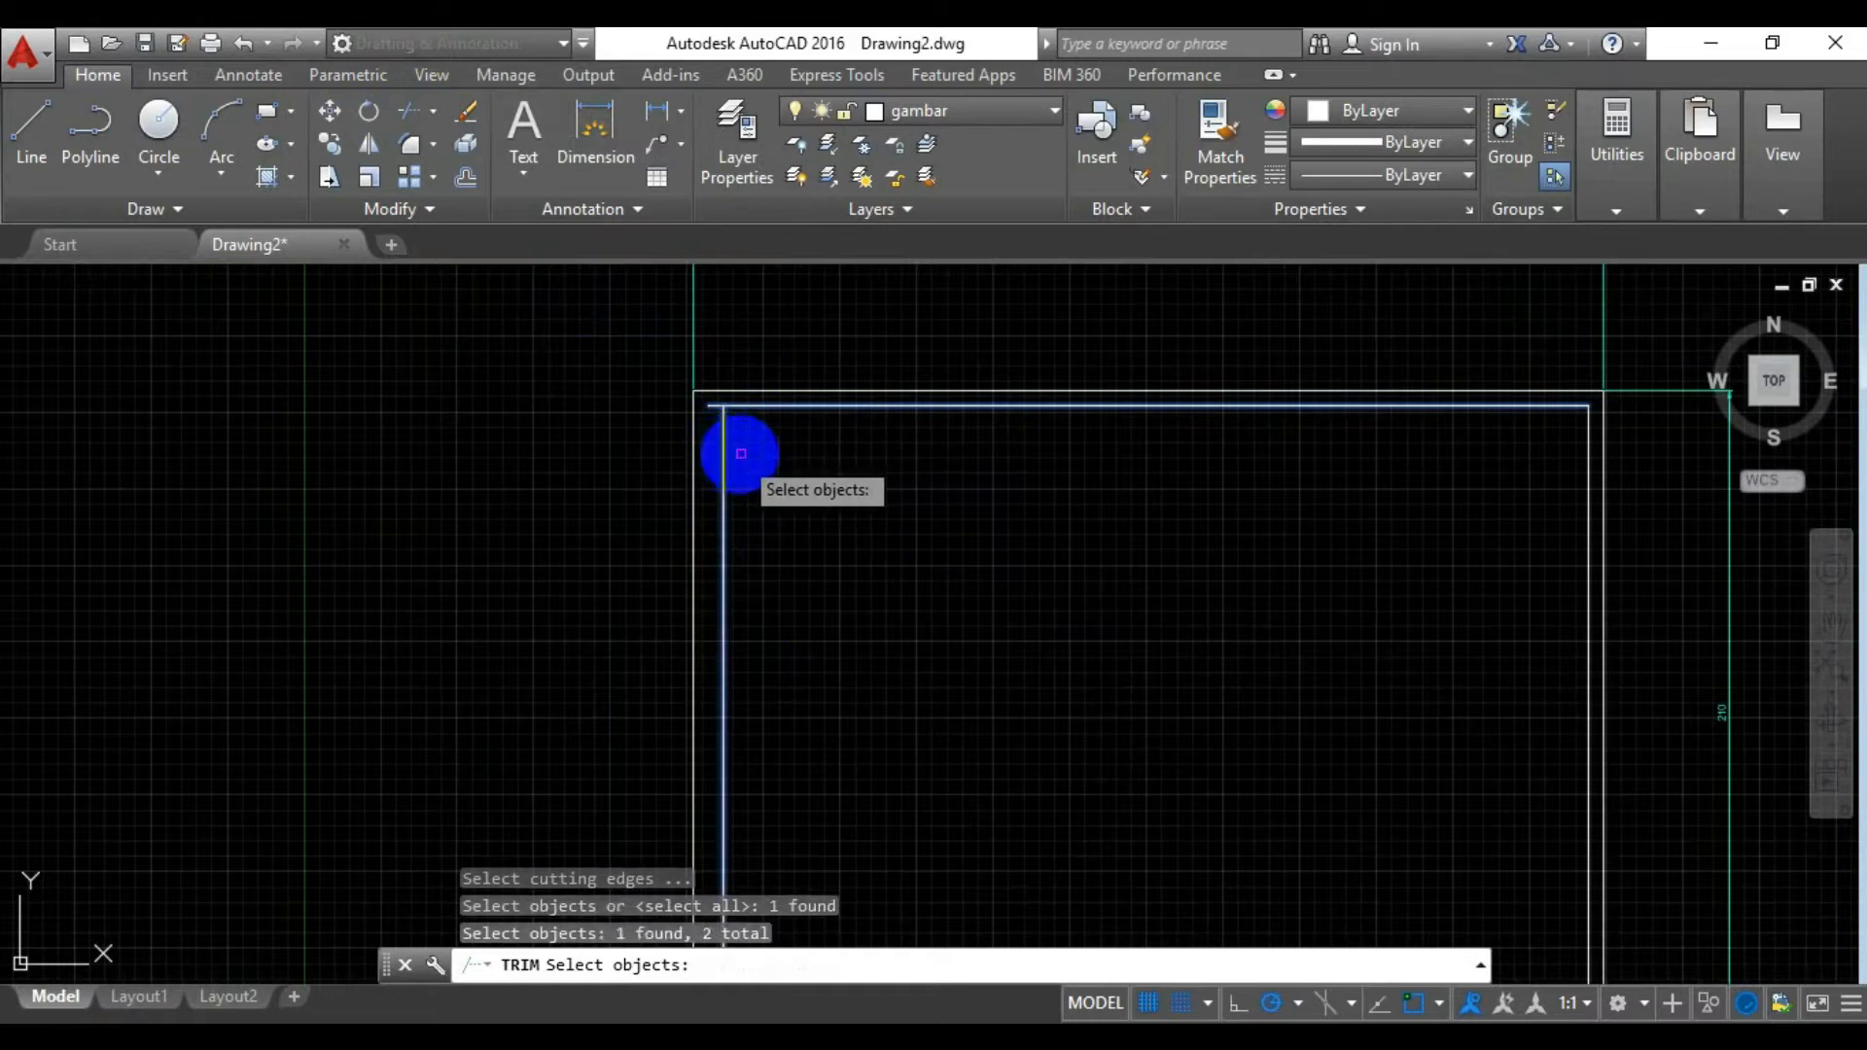
{"action": "key", "text": "Return"}
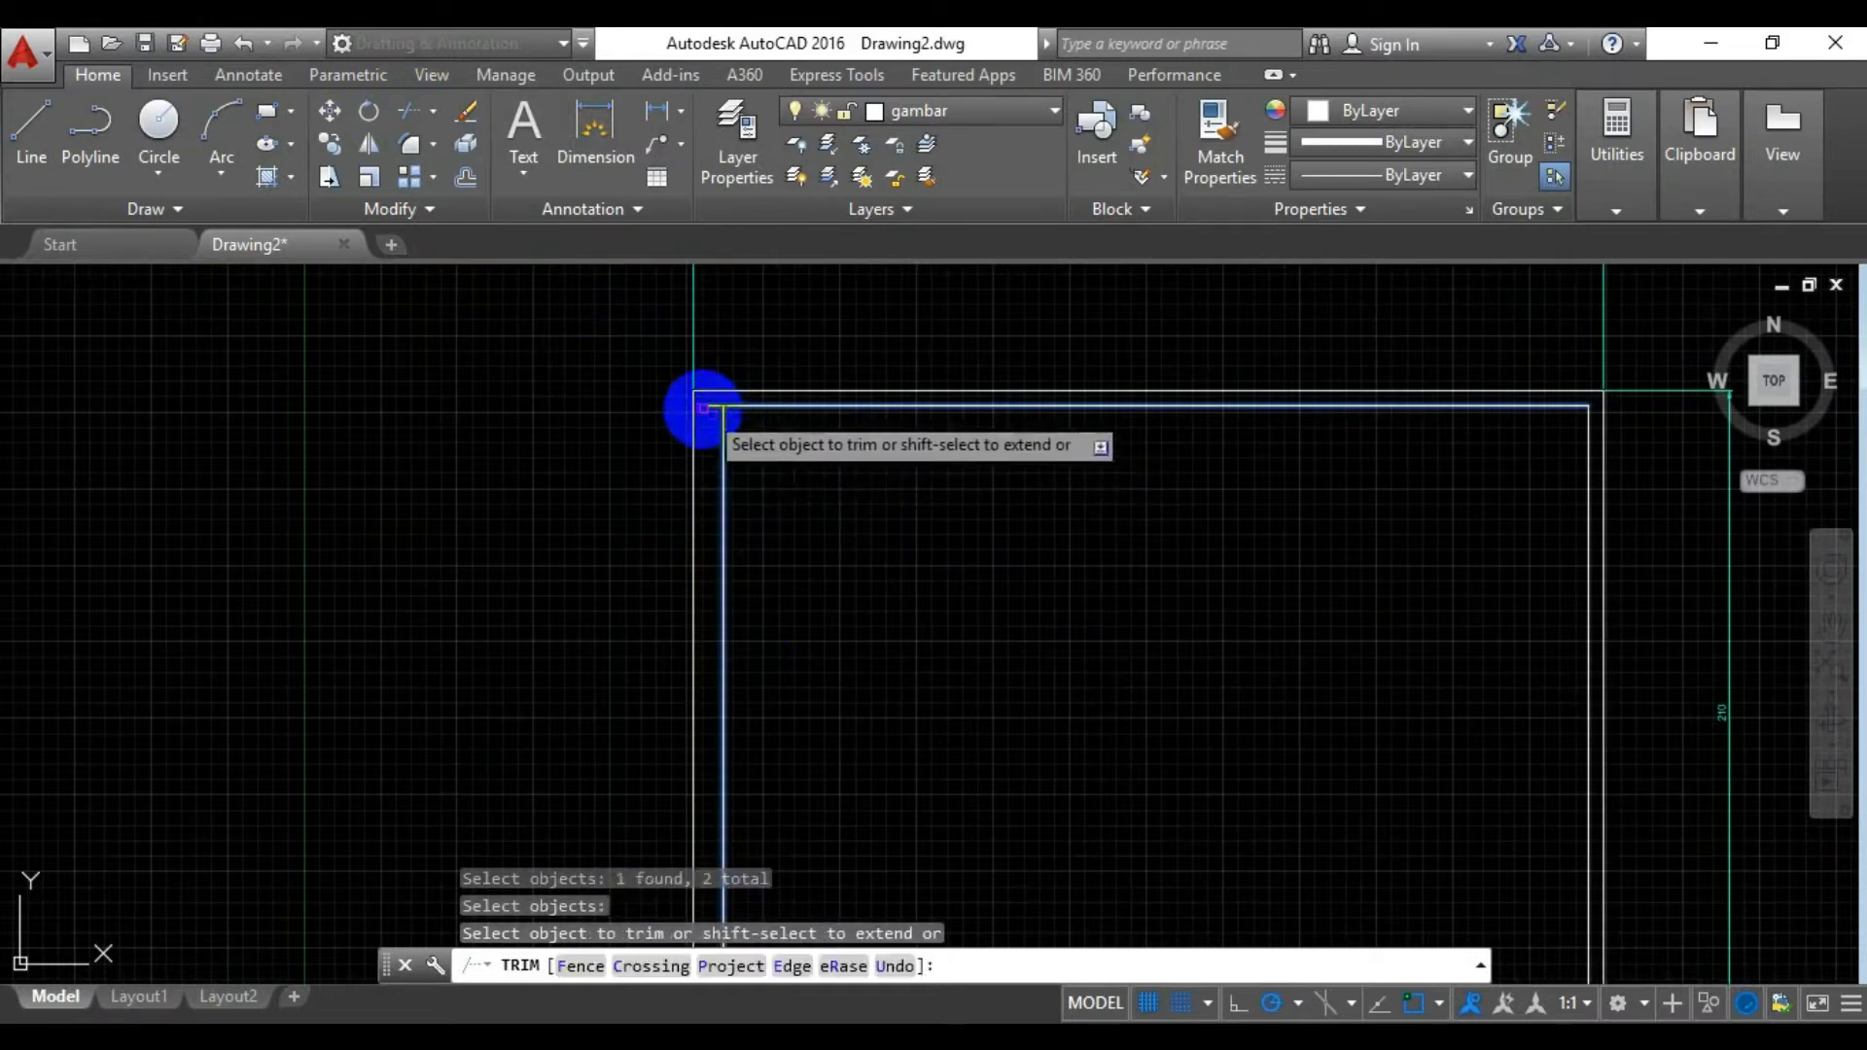
{"action": "left_click", "coordinate": [704, 407]}
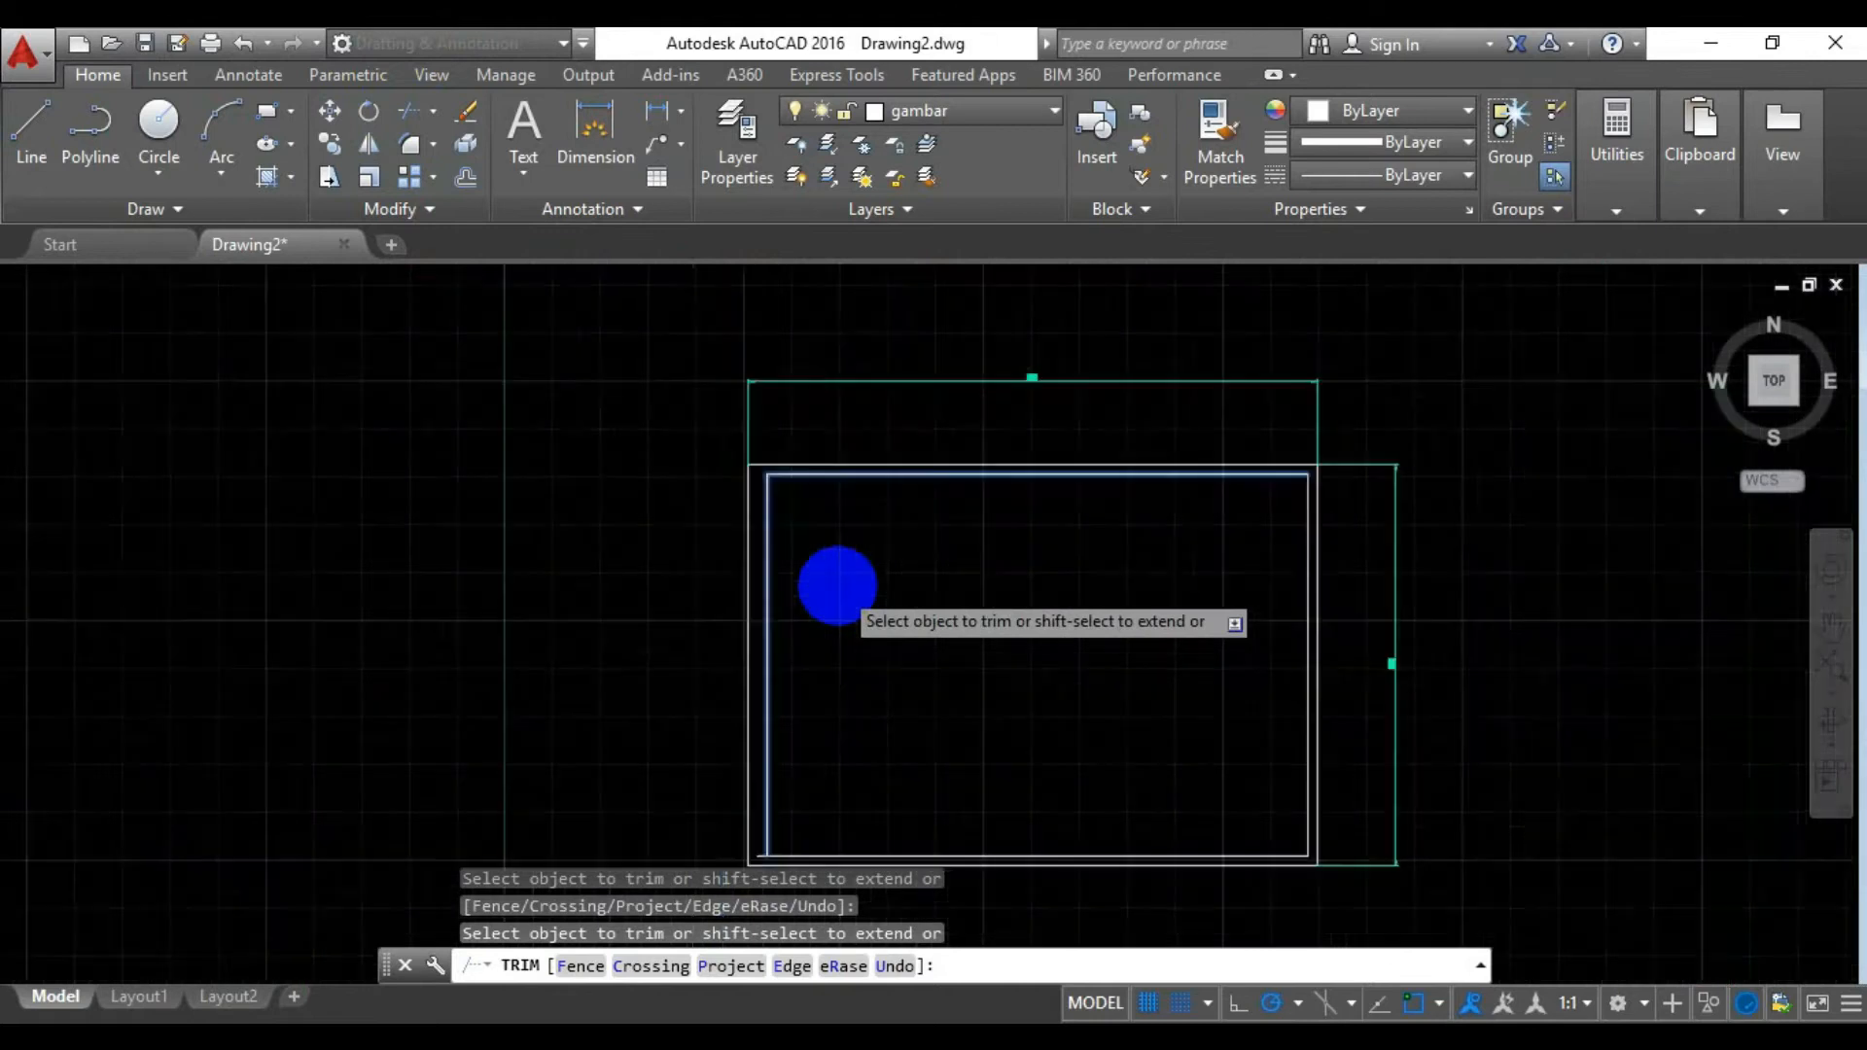
Trim the overhanging end of the inner border's lower line at its left vertical line and end the Trim command
{"action": "scroll", "coordinate": [836, 585], "scroll_direction": "down", "scroll_amount": 2}
{"action": "middle_click_drag", "start_coordinate": [810, 628], "coordinate": [792, 492]}
{"action": "scroll", "coordinate": [791, 492], "scroll_direction": "down", "scroll_amount": 2}
{"action": "scroll", "coordinate": [793, 493], "scroll_direction": "up", "scroll_amount": 6}
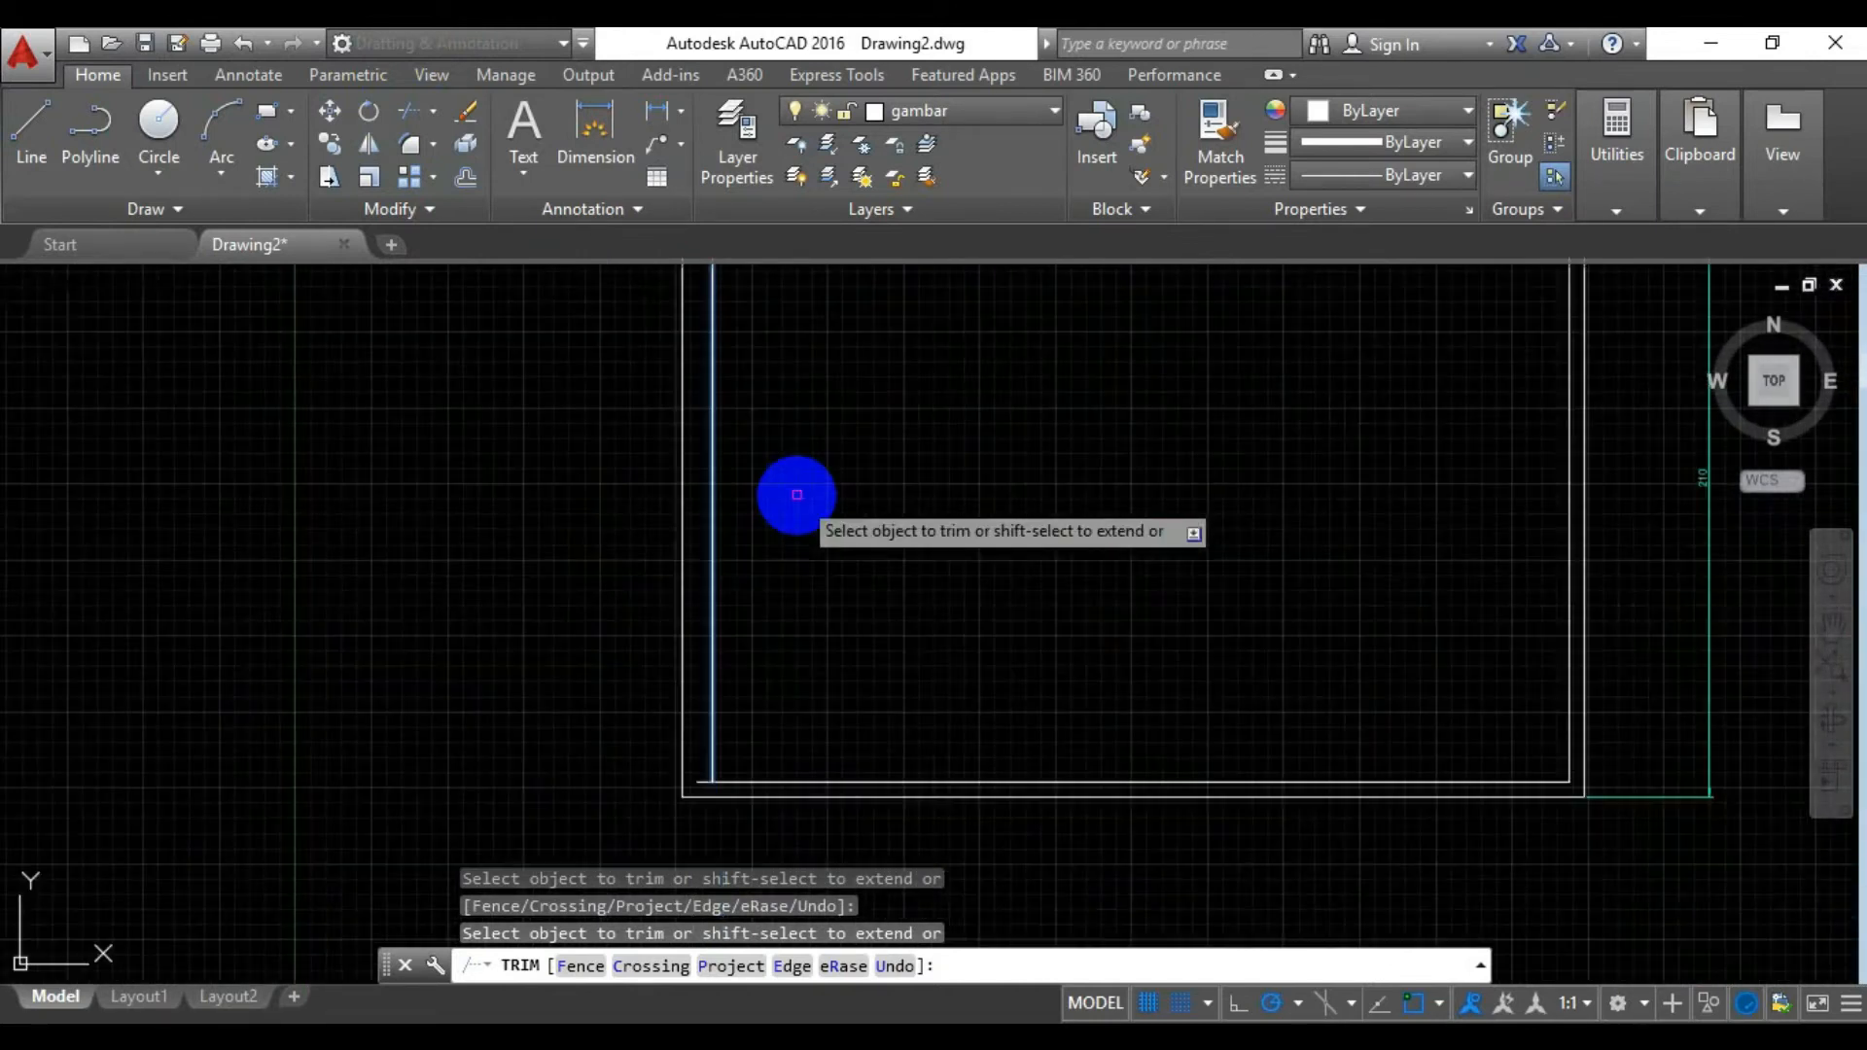
{"action": "left_click", "coordinate": [700, 782]}
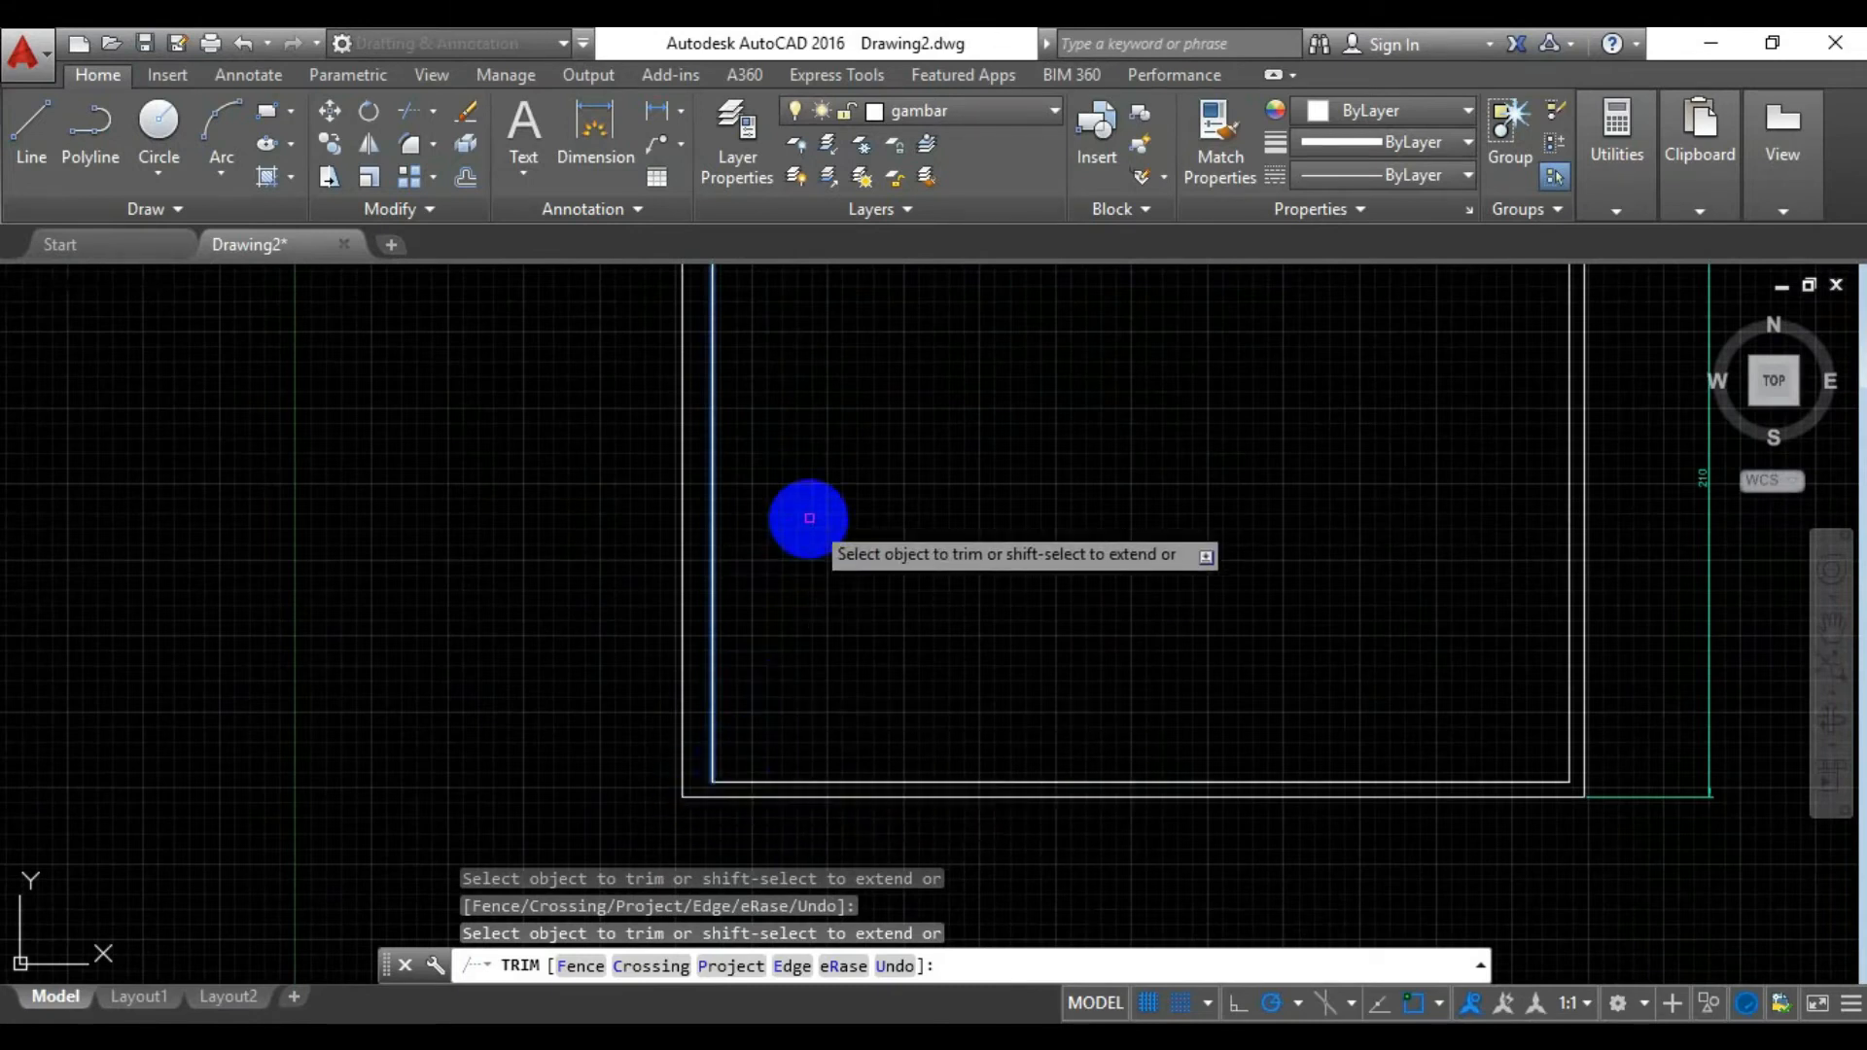
{"action": "key", "text": "Escape"}
Draw a 180 by 25 rectangle from the inner border's lower-right corner, with its opposite corner at relative coordinates -180, 25
{"action": "scroll", "coordinate": [807, 530], "scroll_direction": "up", "scroll_amount": 2}
{"action": "scroll", "coordinate": [807, 544], "scroll_direction": "down", "scroll_amount": 3}
{"action": "middle_click_drag", "start_coordinate": [983, 554], "coordinate": [516, 514]}
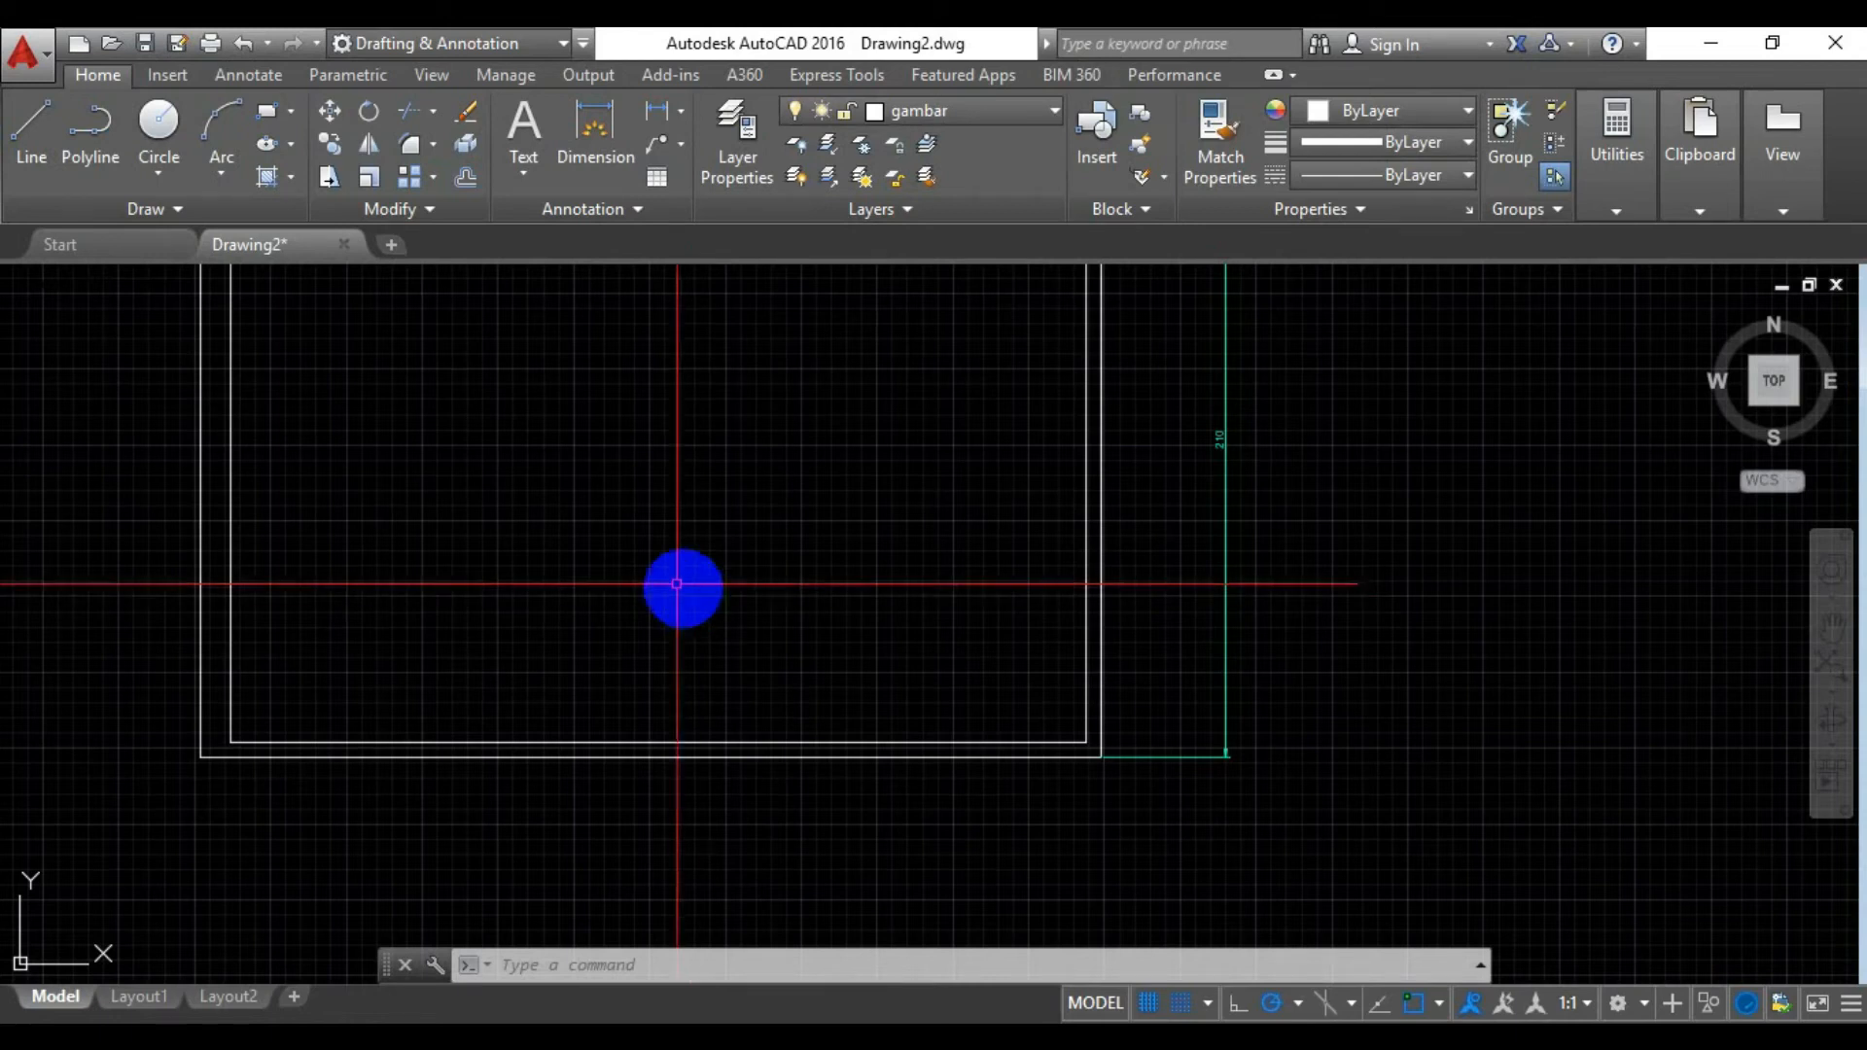
{"action": "left_click", "coordinate": [269, 114]}
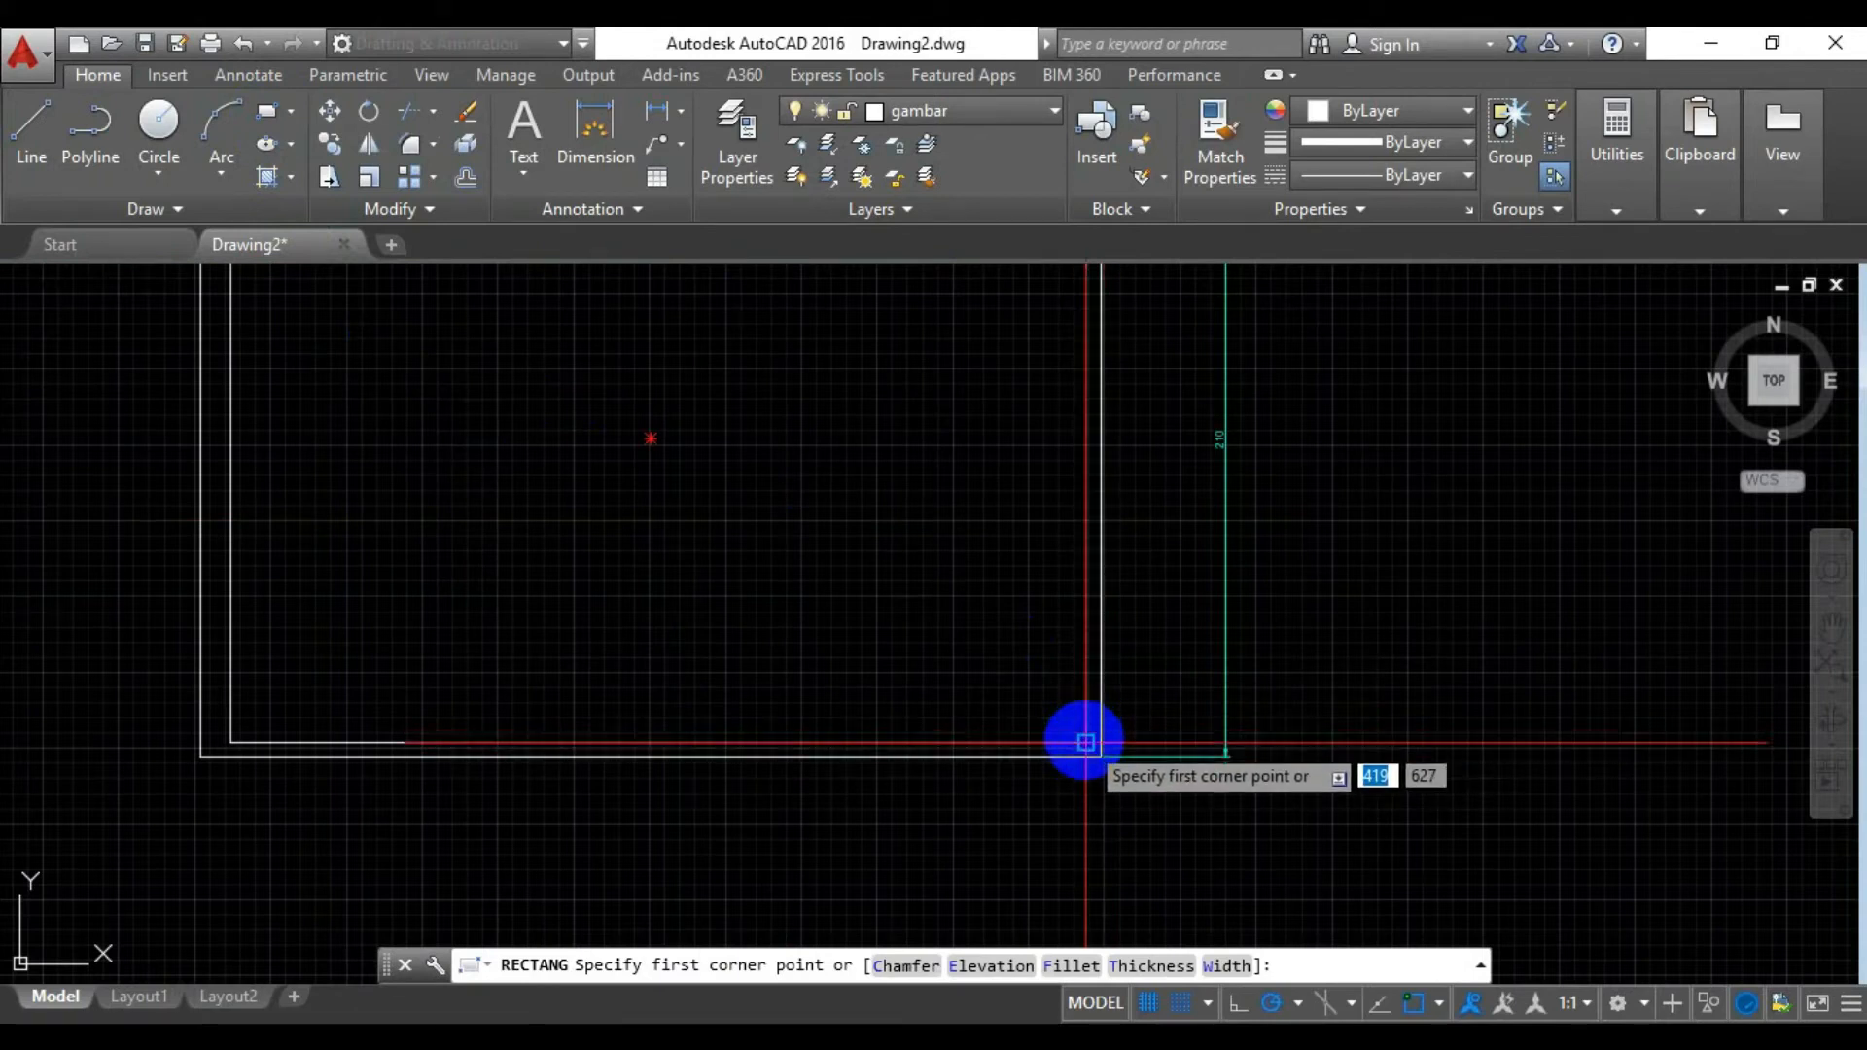
{"action": "left_click", "coordinate": [1086, 742]}
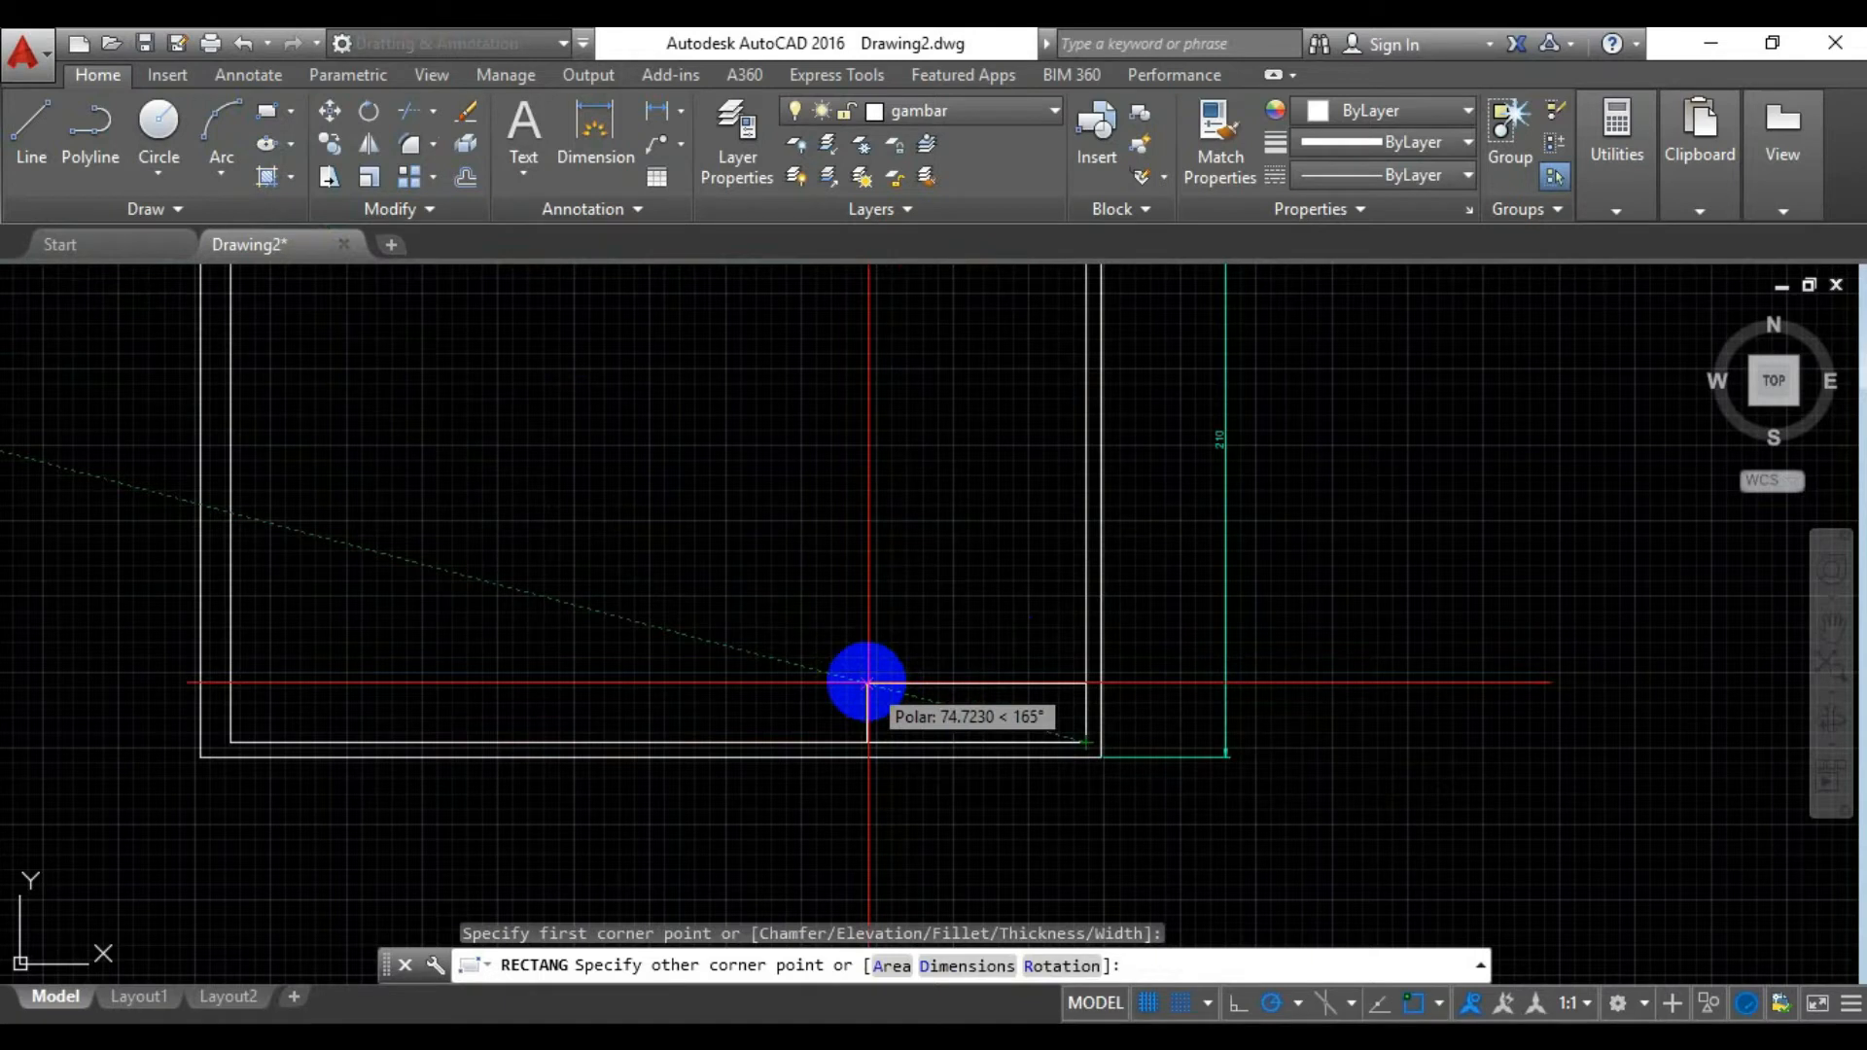
{"action": "type", "text": "18"}
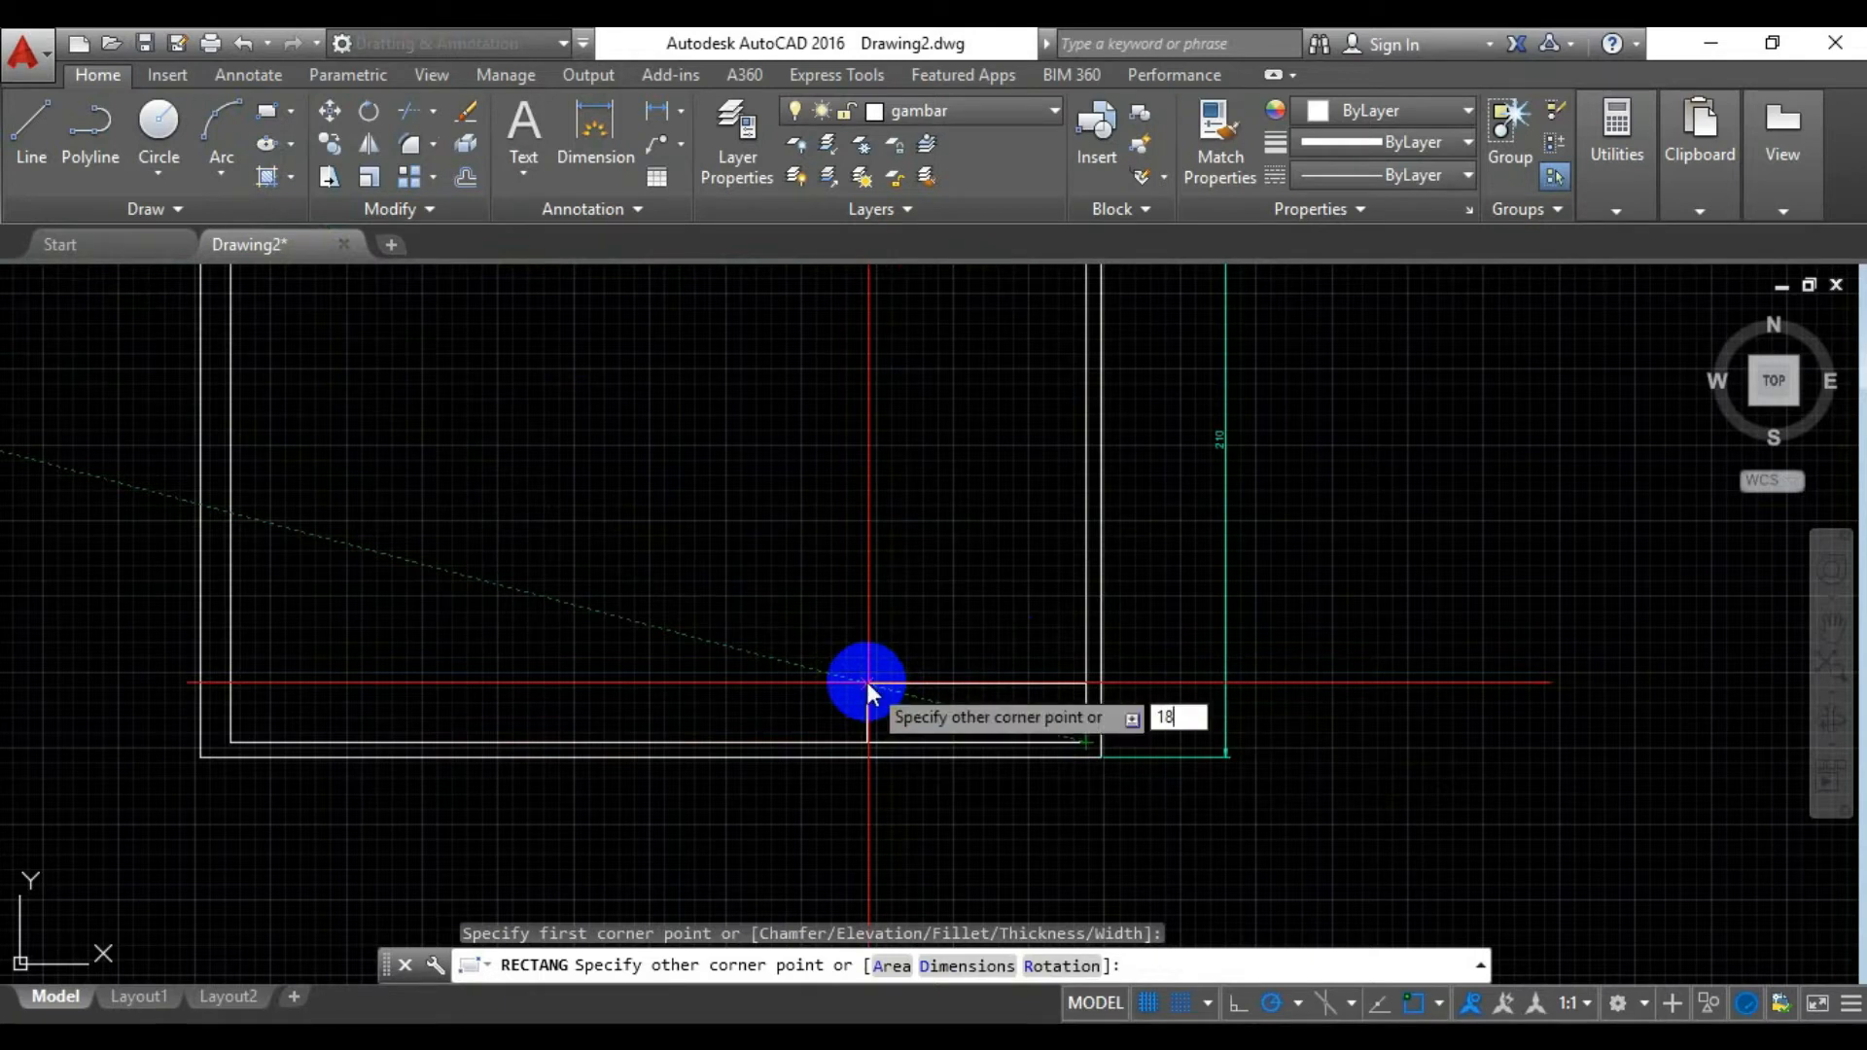
{"action": "key", "text": "BackSpace"}
{"action": "key", "text": "BackSpace"}
{"action": "type", "text": "-180"}
{"action": "key", "text": "Tab"}
{"action": "type", "text": "25"}
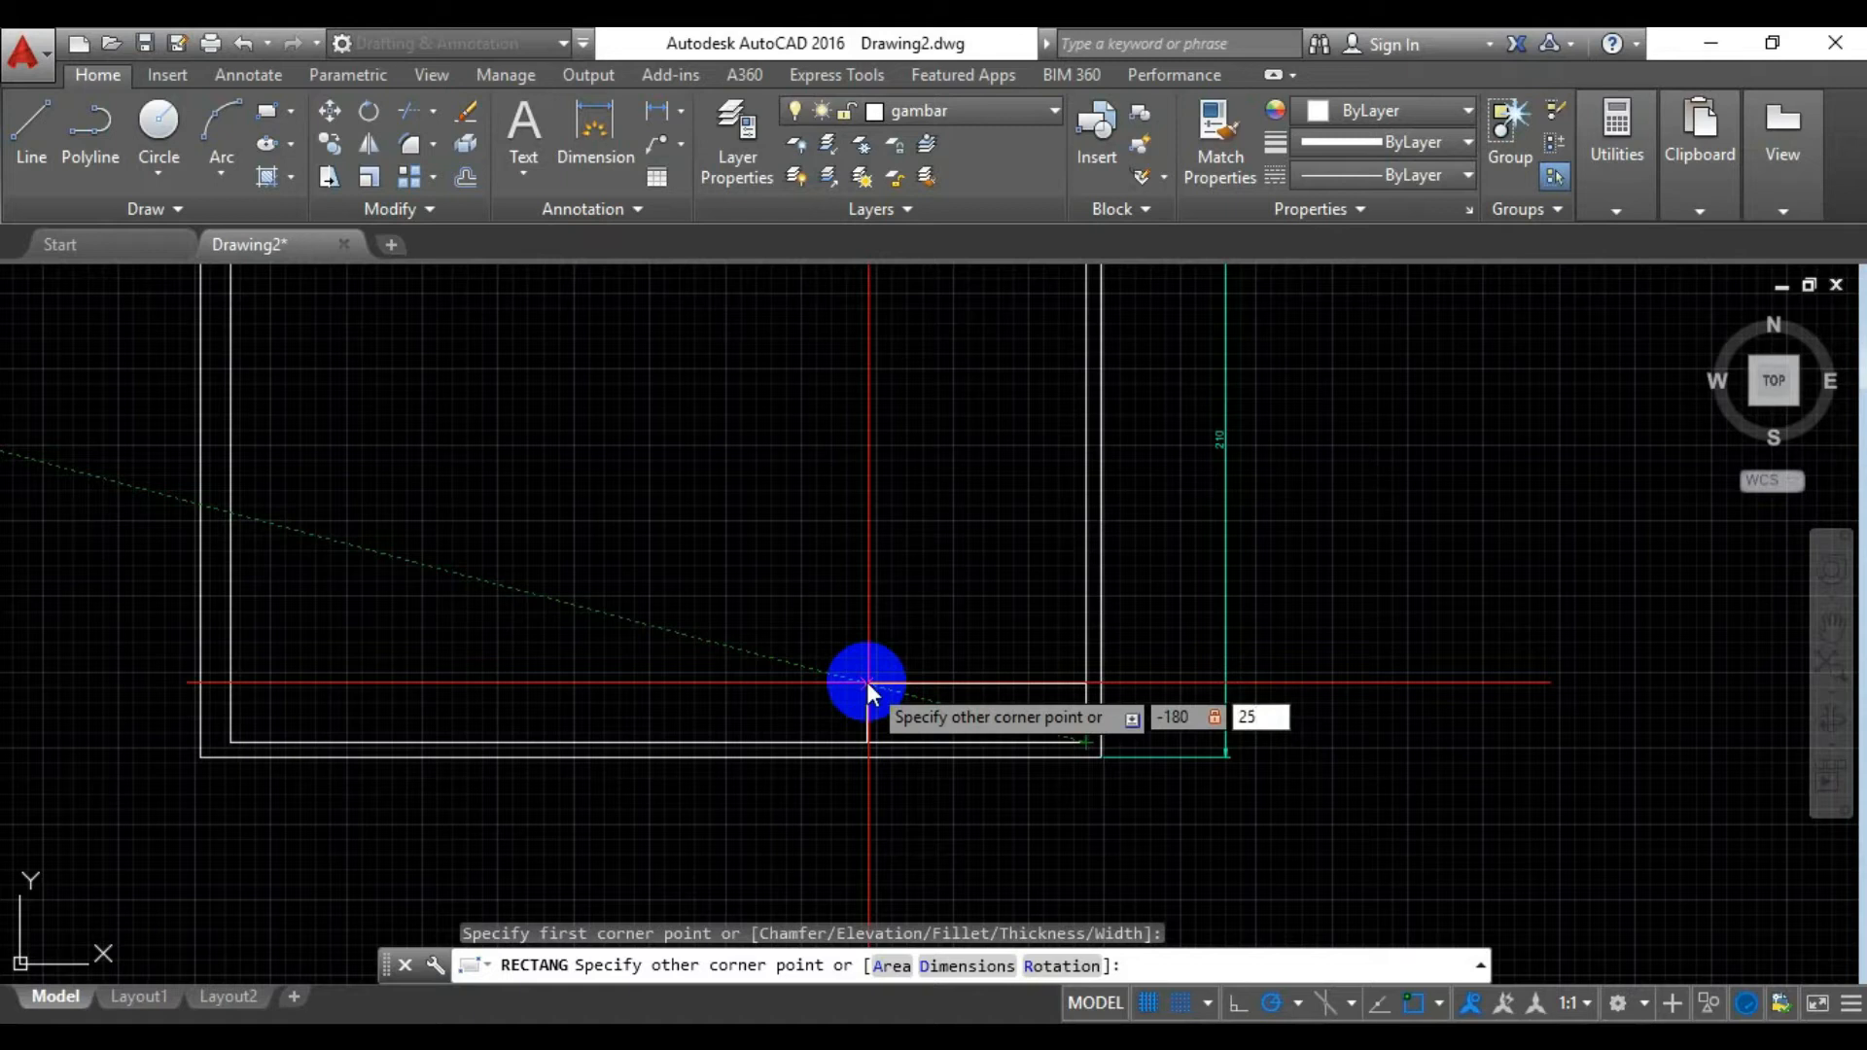
{"action": "key", "text": "Return"}
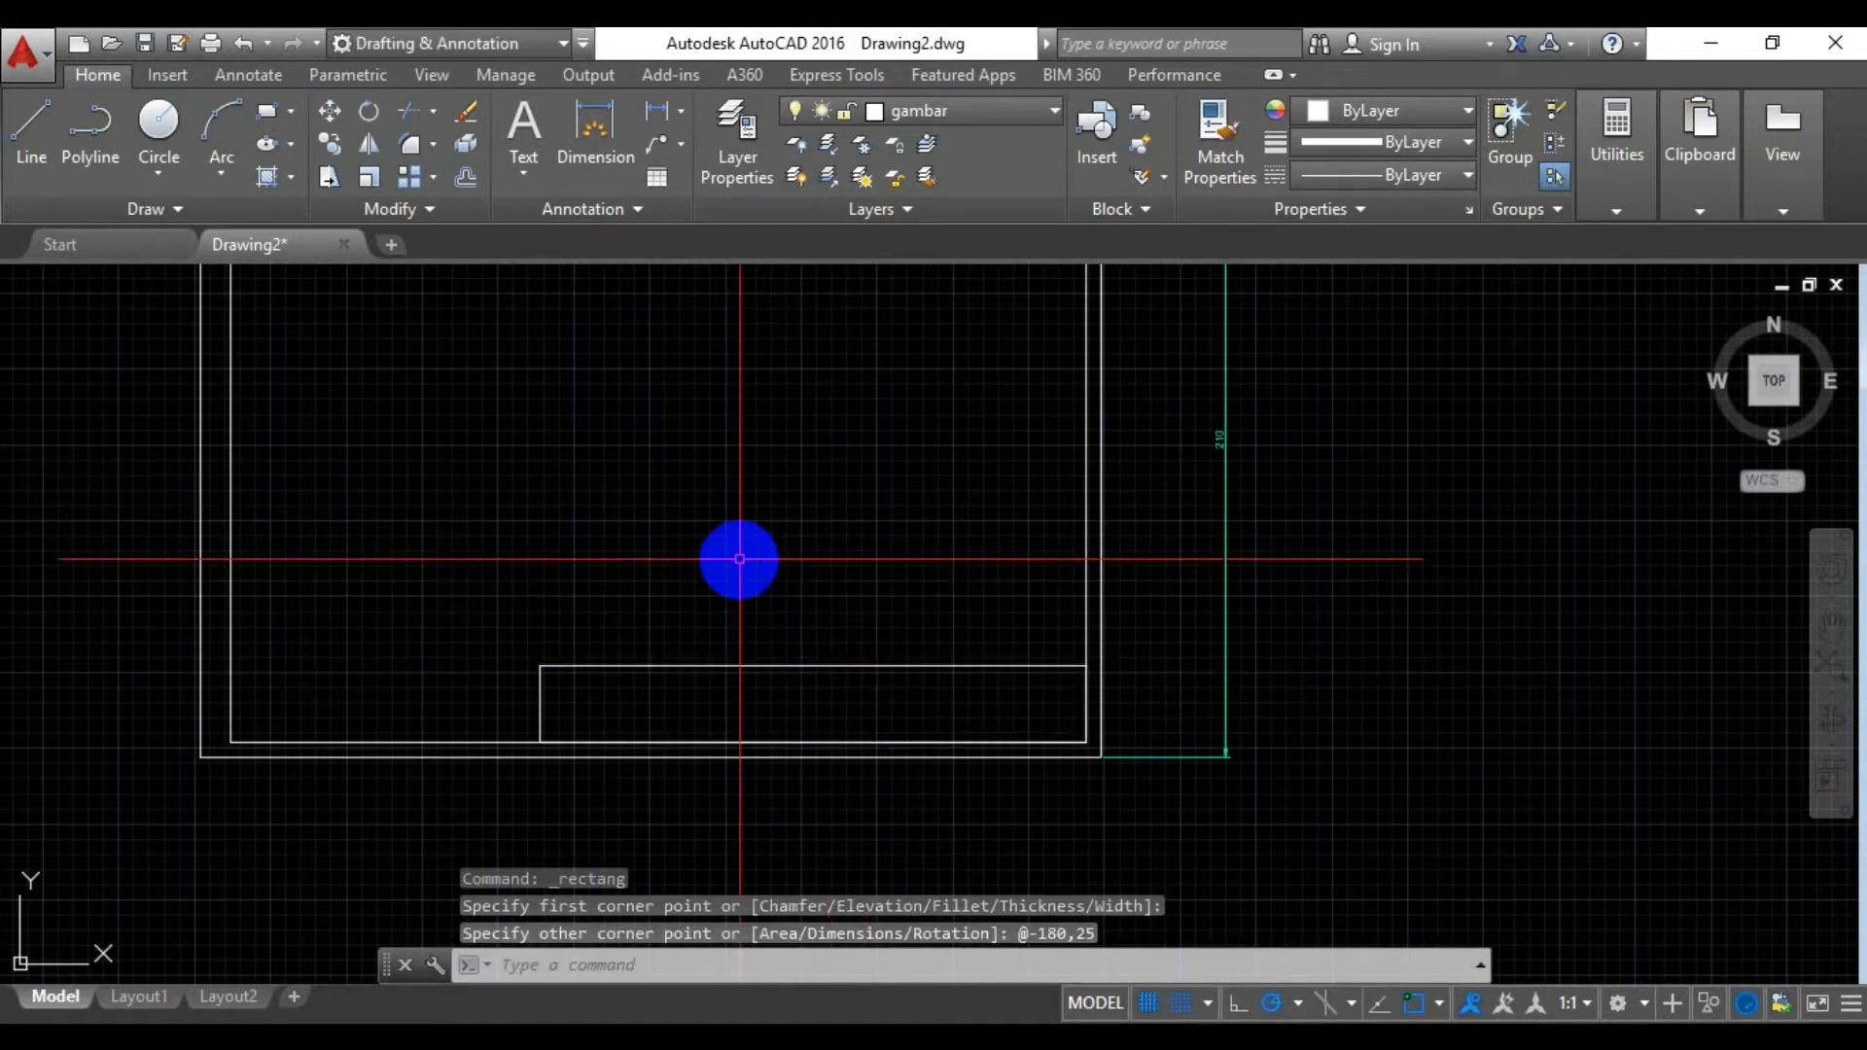
Explode the 180 by 25 rectangle at the inner border's lower-right corner into separate lines
{"action": "scroll", "coordinate": [740, 559], "scroll_direction": "down", "scroll_amount": 2}
{"action": "scroll", "coordinate": [738, 554], "scroll_direction": "up", "scroll_amount": 5}
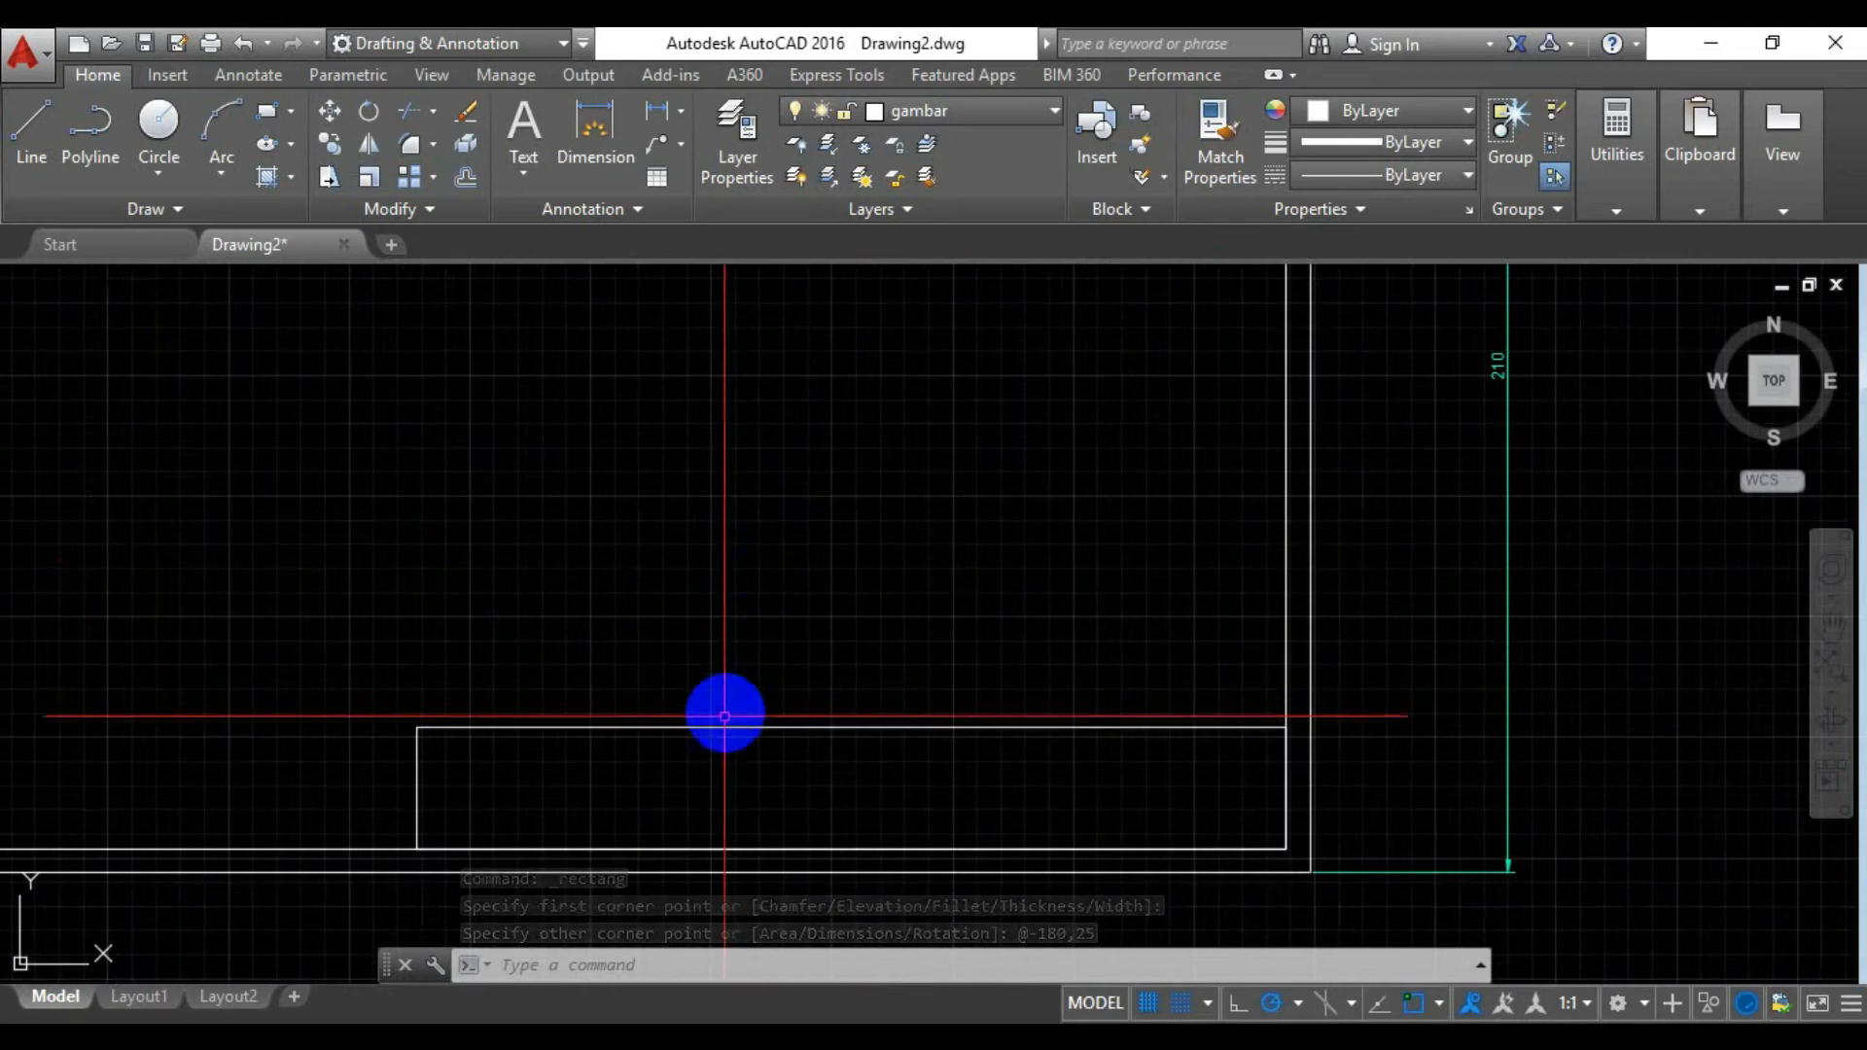
{"action": "left_click", "coordinate": [464, 147]}
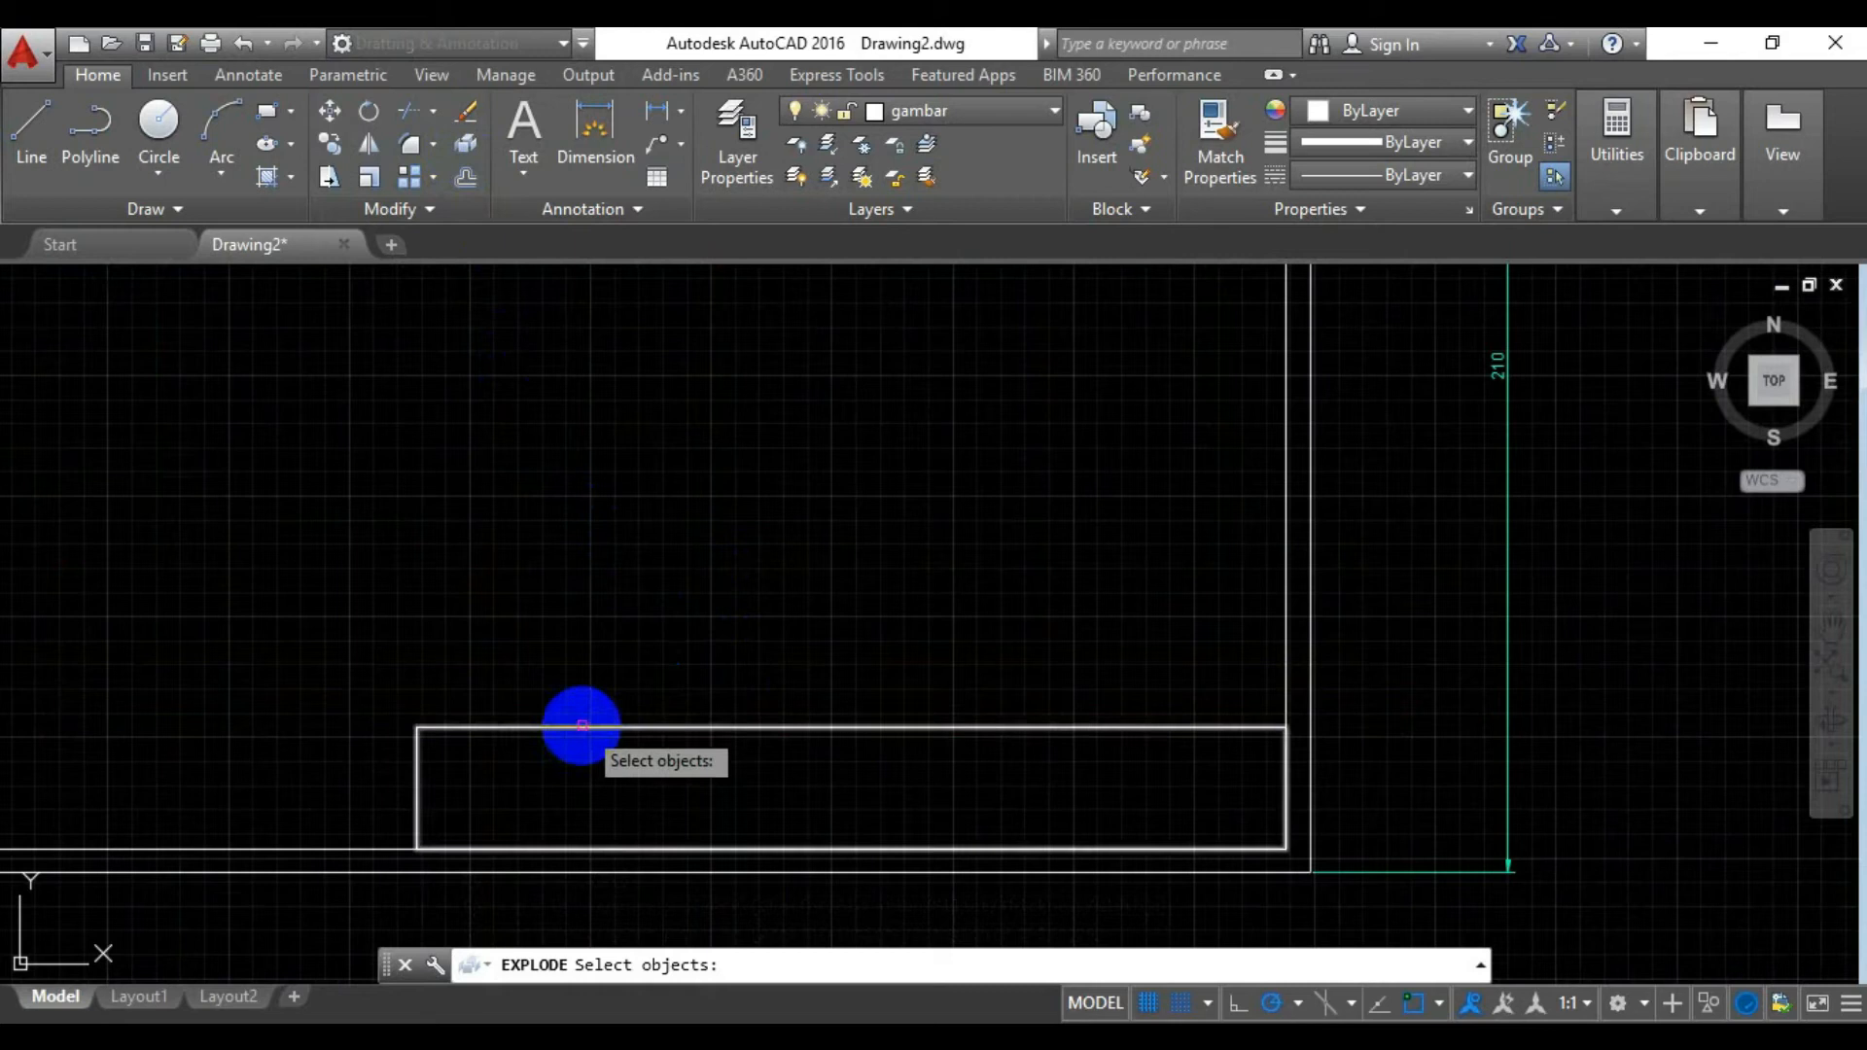
{"action": "left_click", "coordinate": [581, 727]}
{"action": "key", "text": "Return"}
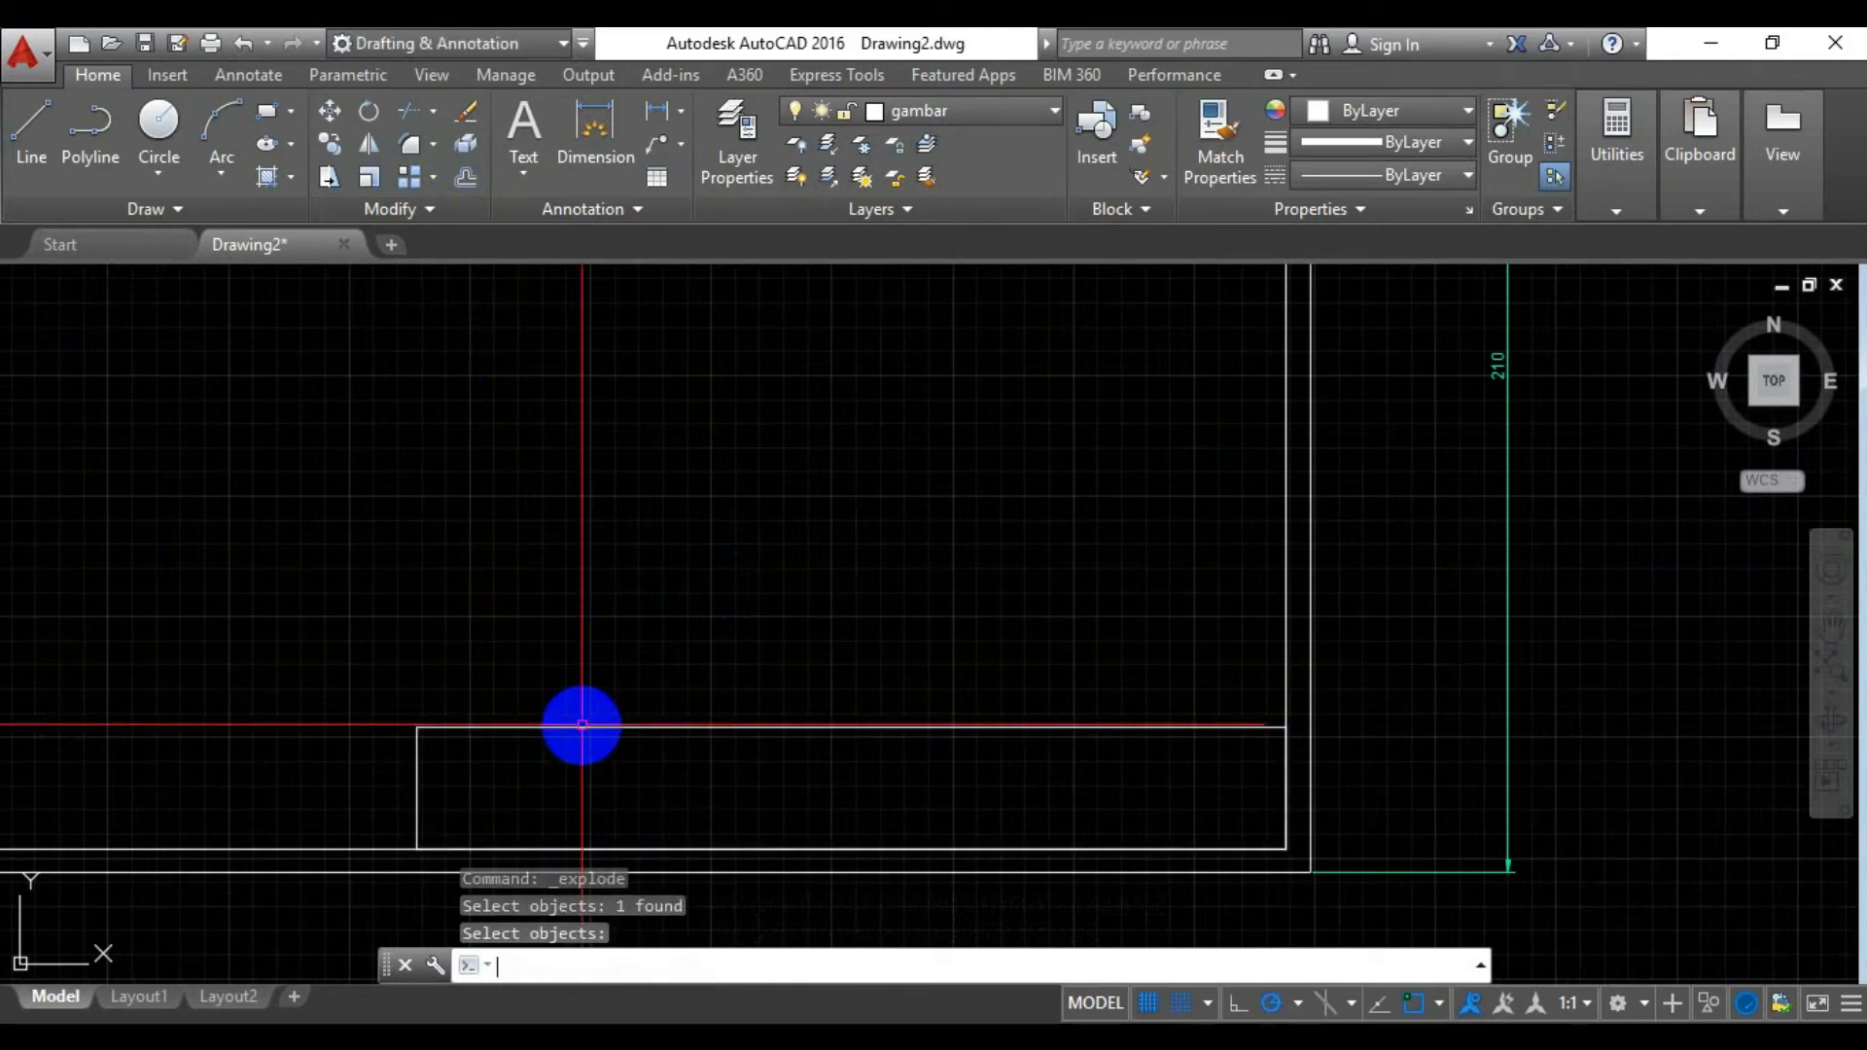
Copy the title block's left vertical line 30 to the right at relative coordinates 30, 0
{"action": "scroll", "coordinate": [654, 617], "scroll_direction": "down", "scroll_amount": 1}
{"action": "scroll", "coordinate": [654, 616], "scroll_direction": "up", "scroll_amount": 1}
{"action": "mouse_move", "coordinate": [656, 641]}
{"action": "middle_mouse_down"}
{"action": "mouse_move", "coordinate": [646, 658]}
{"action": "mouse_move", "coordinate": [593, 522]}
{"action": "middle_mouse_up"}
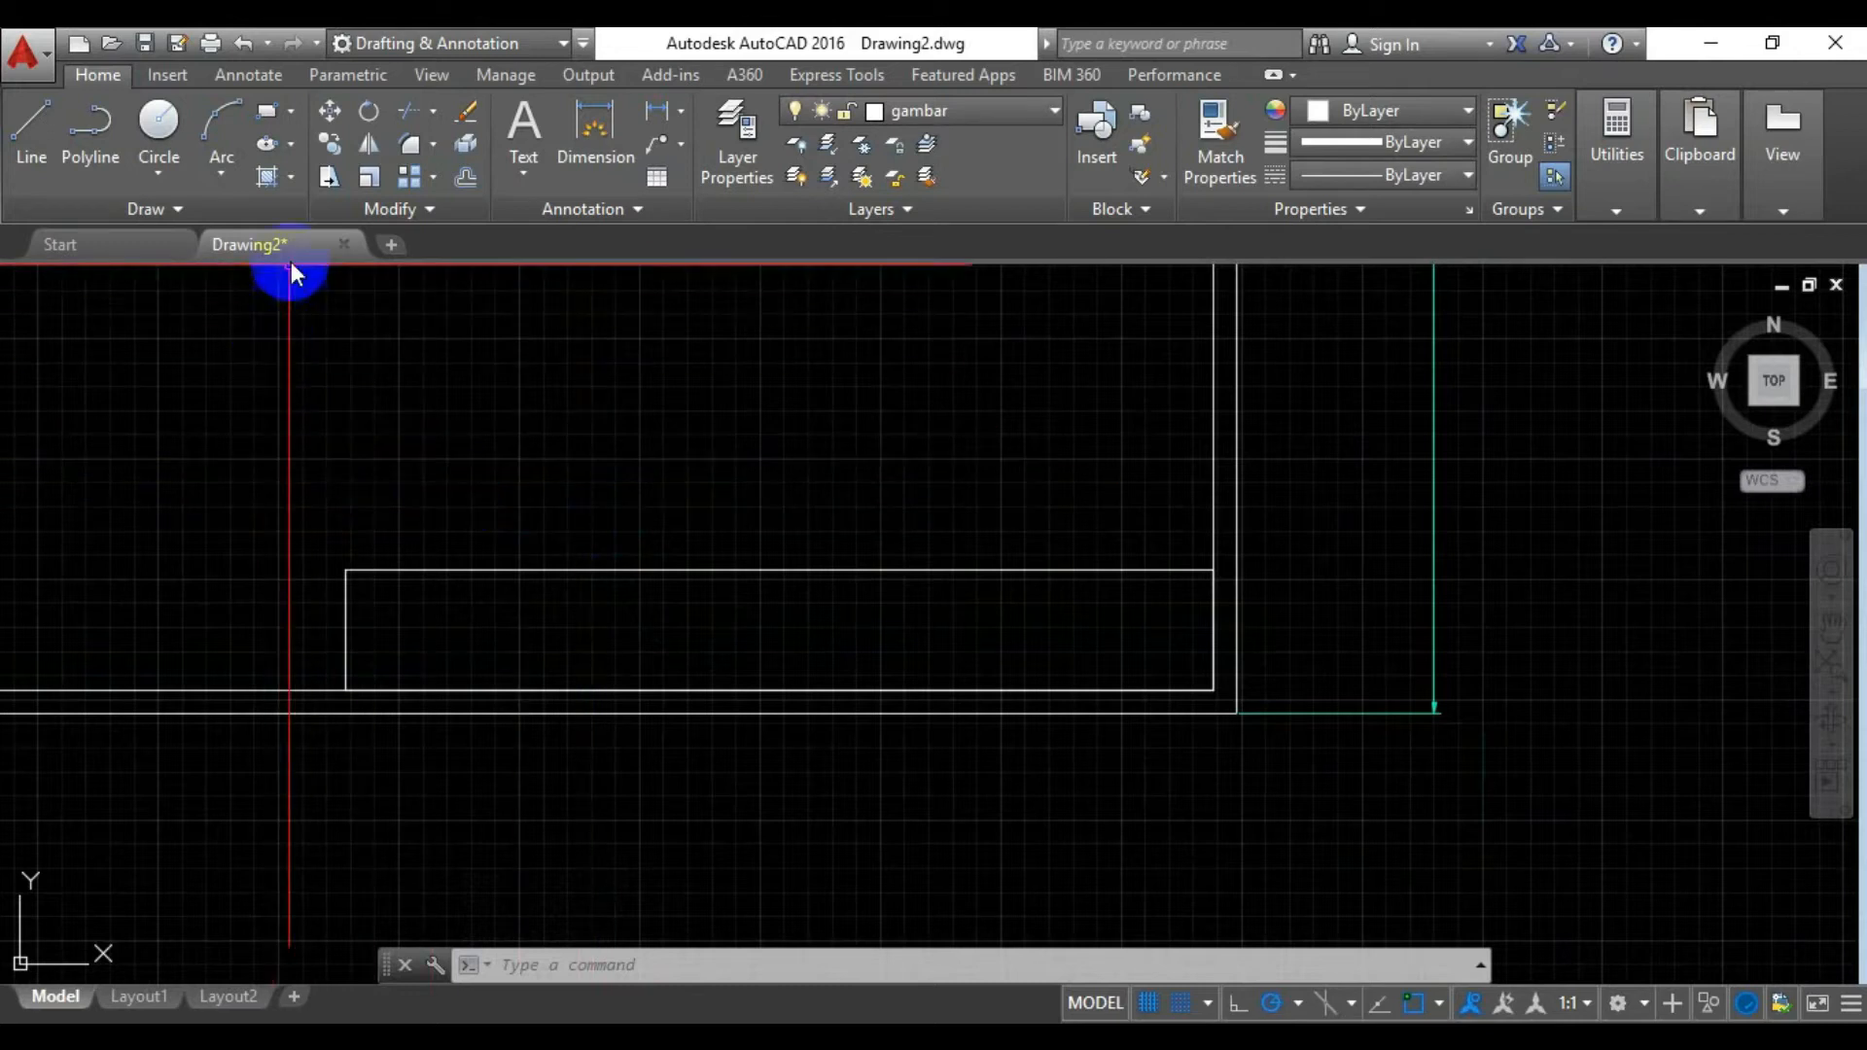
{"action": "left_click", "coordinate": [332, 142]}
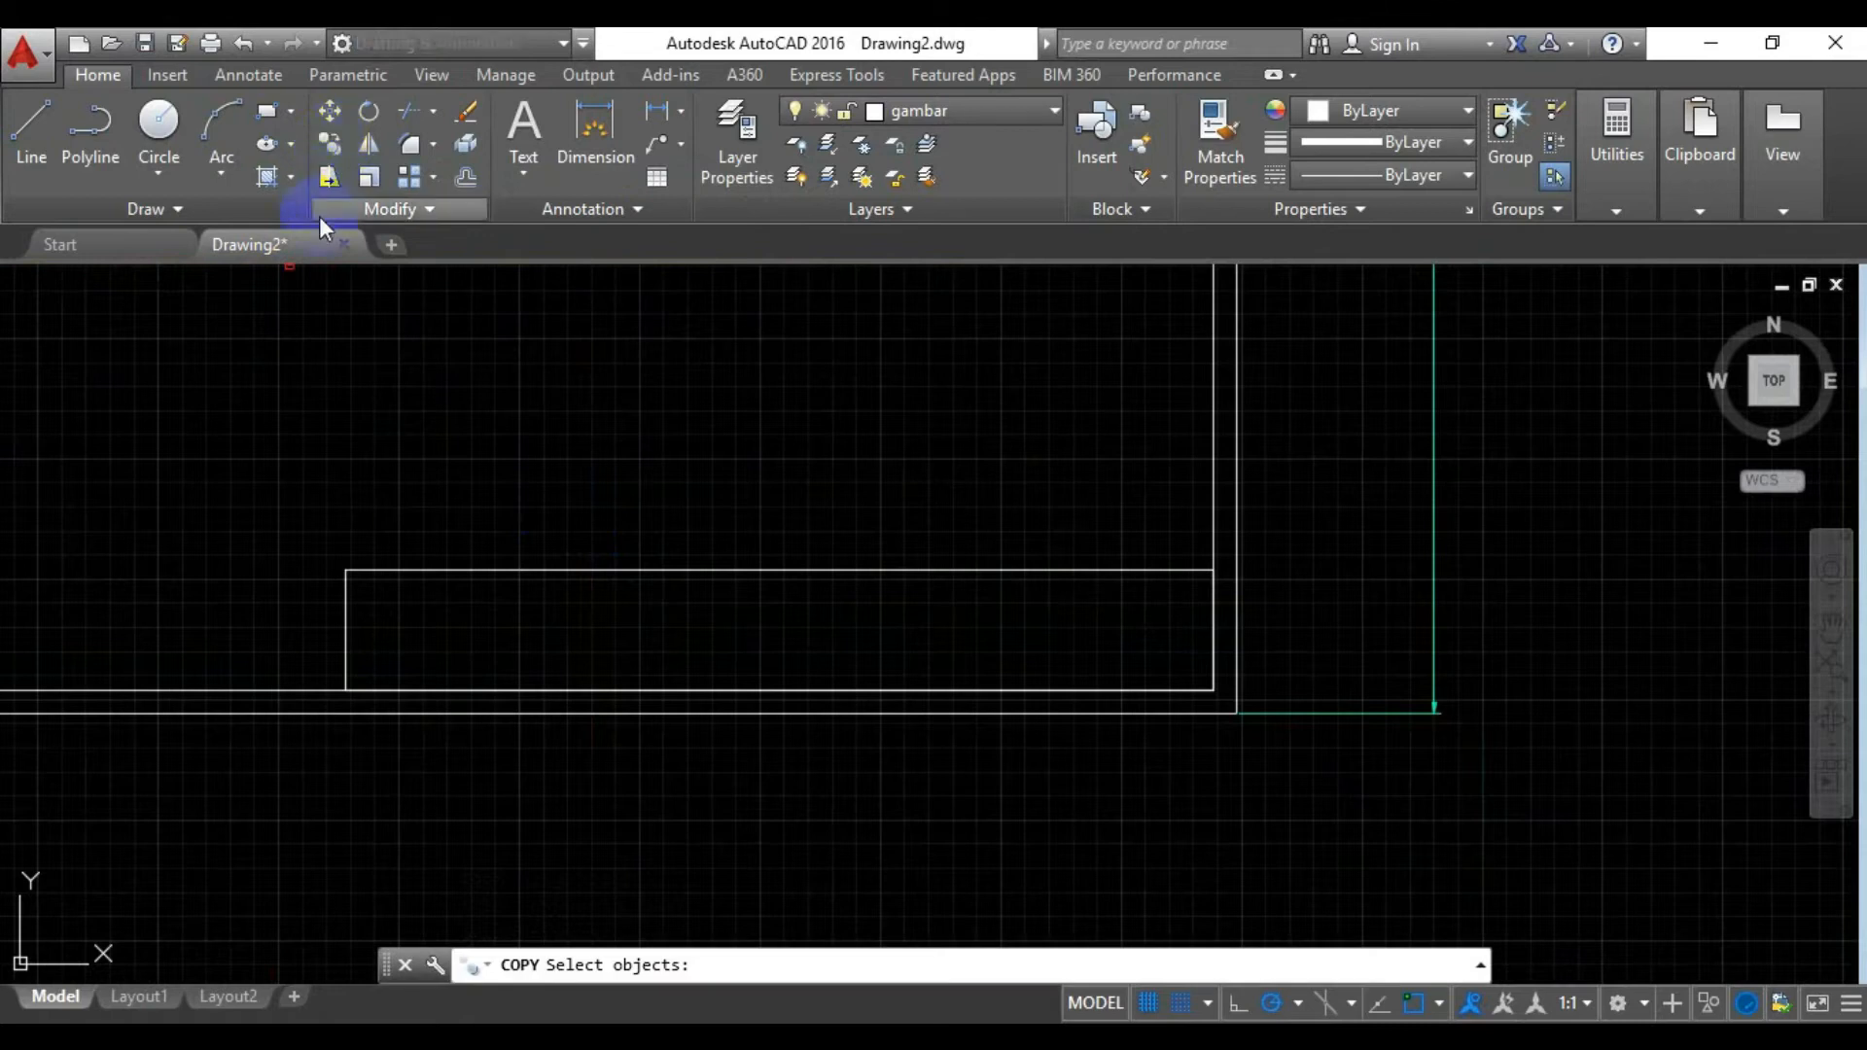
{"action": "left_click", "coordinate": [346, 610]}
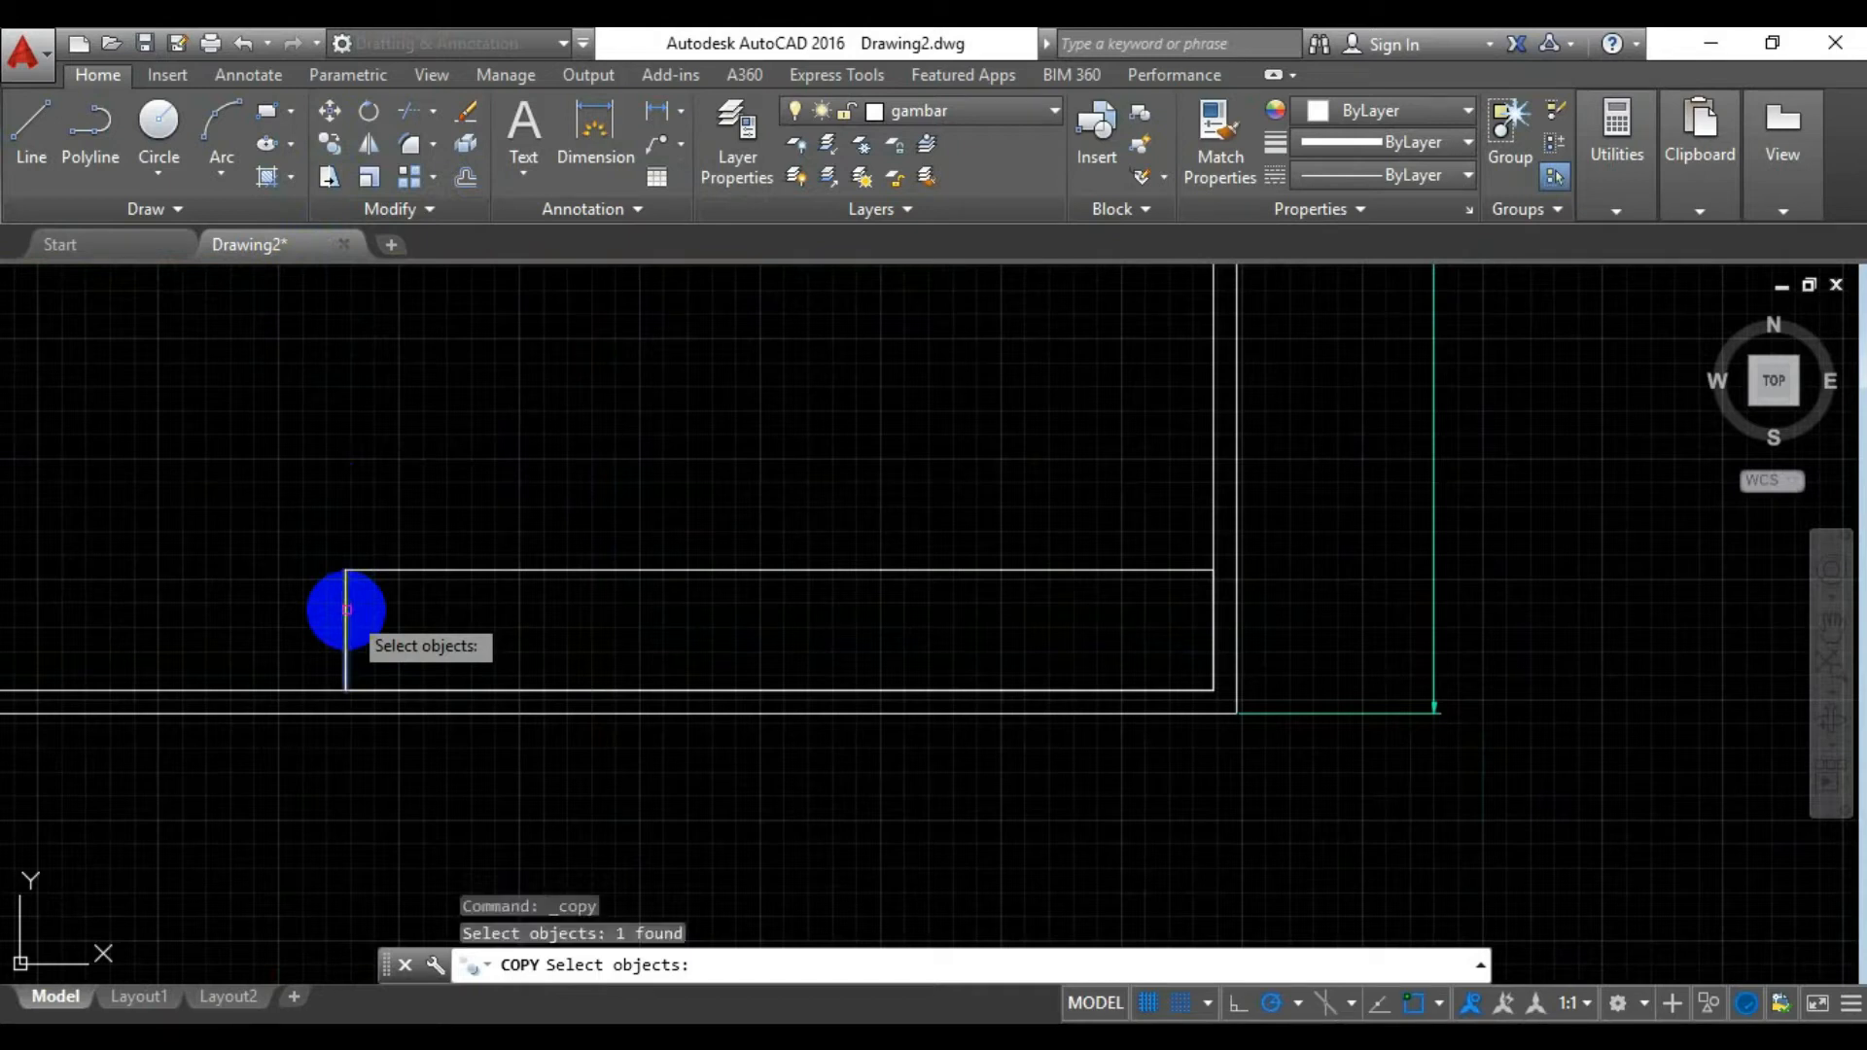
{"action": "key", "text": "Return"}
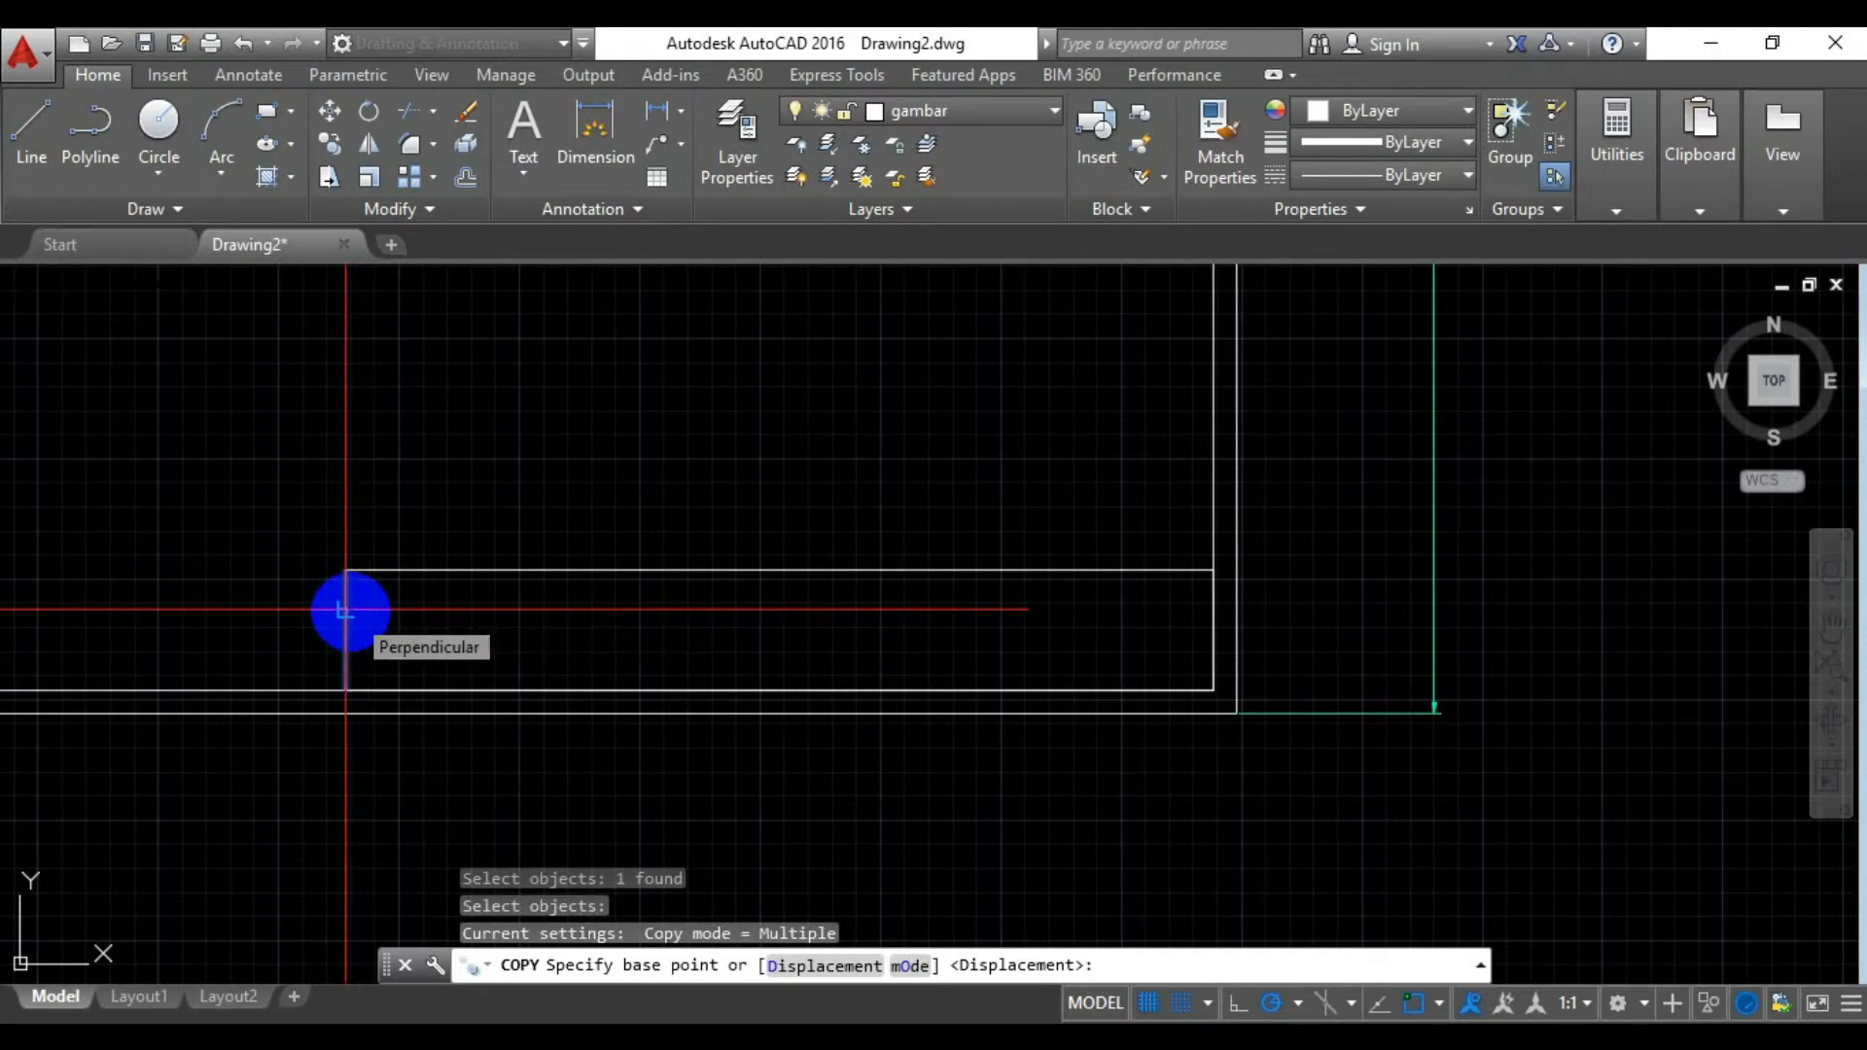
{"action": "left_click", "coordinate": [345, 611]}
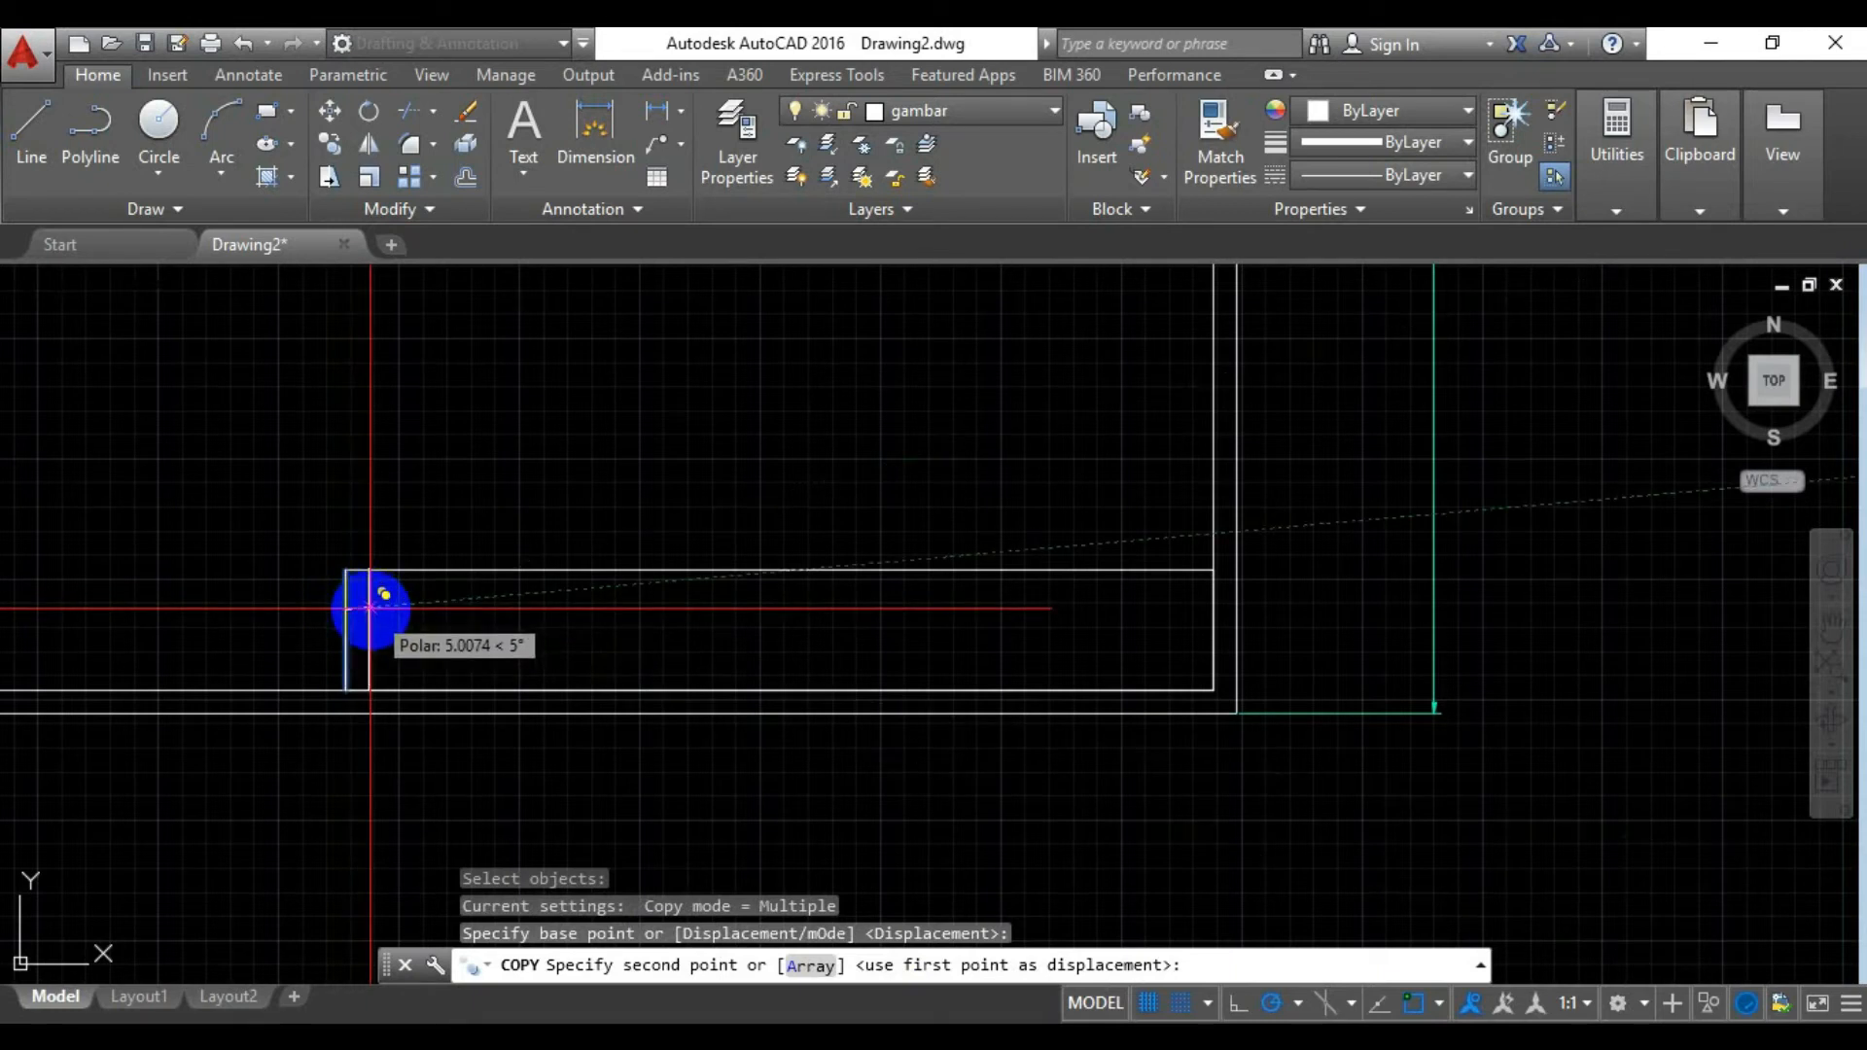
{"action": "type", "text": "30"}
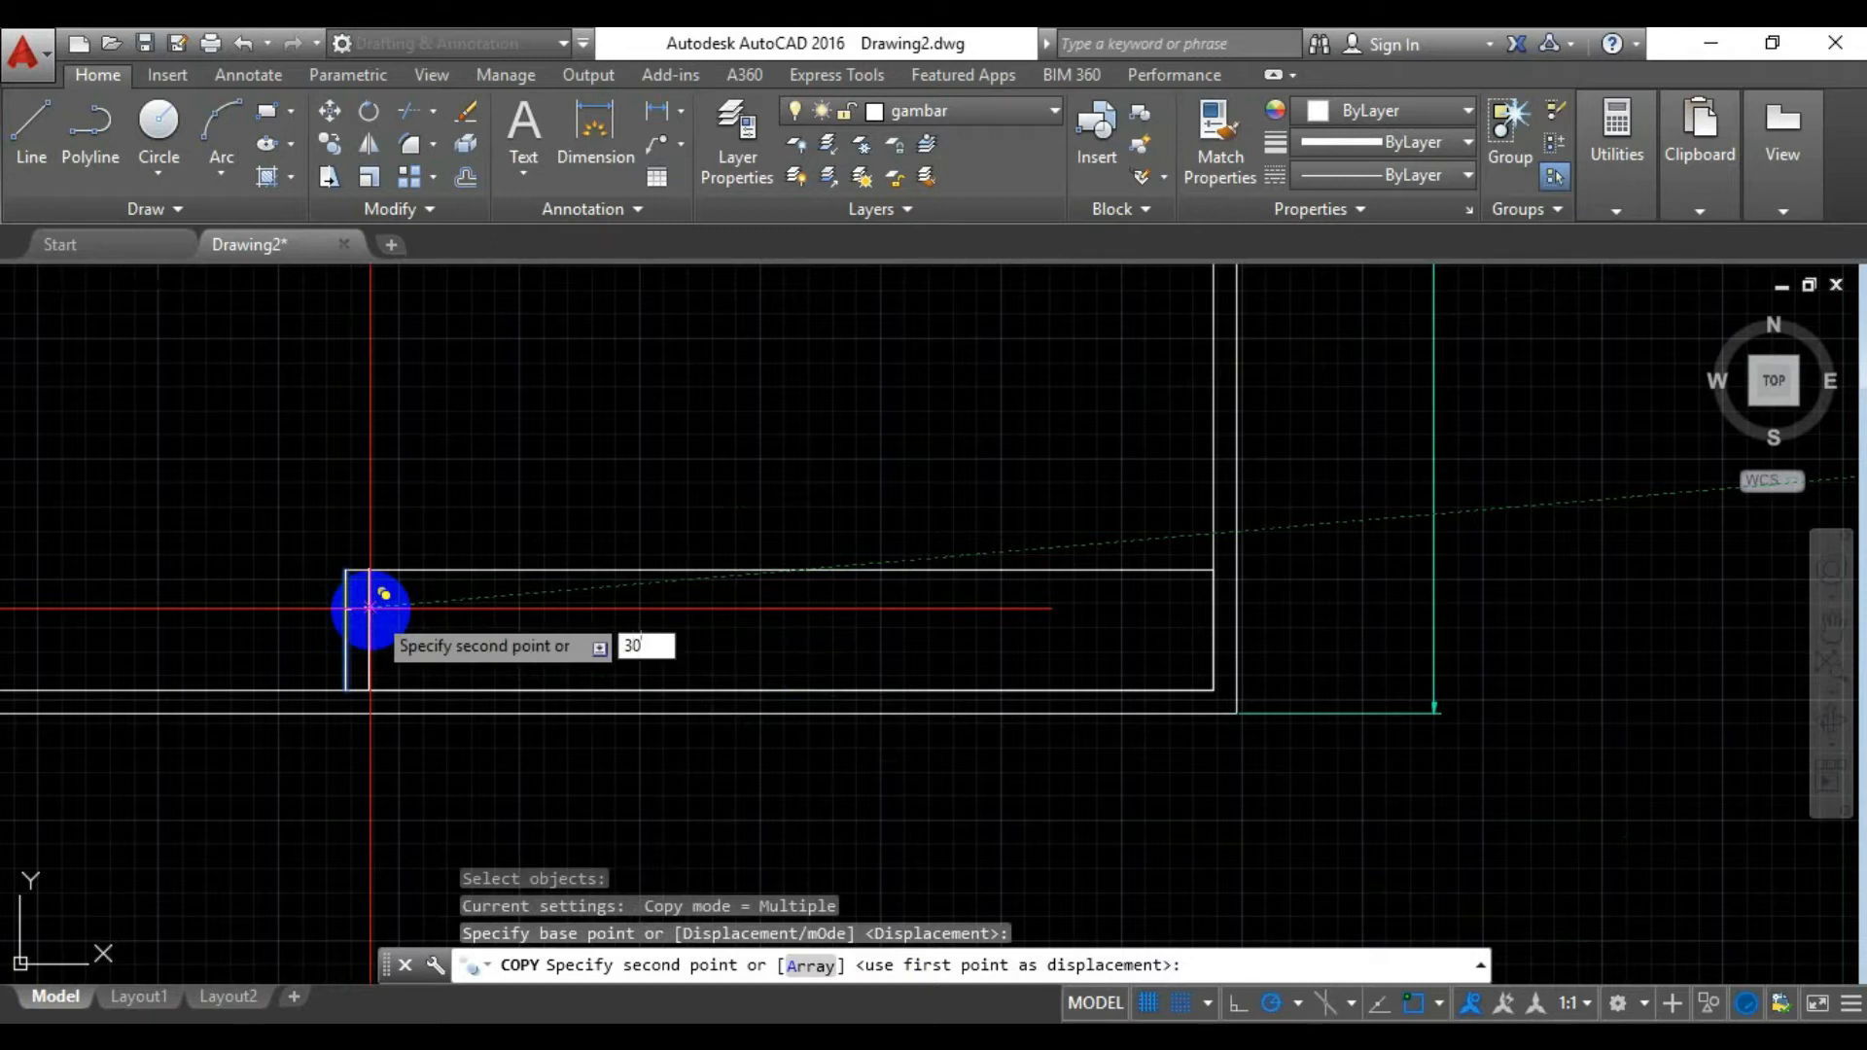
{"action": "key", "text": "Tab"}
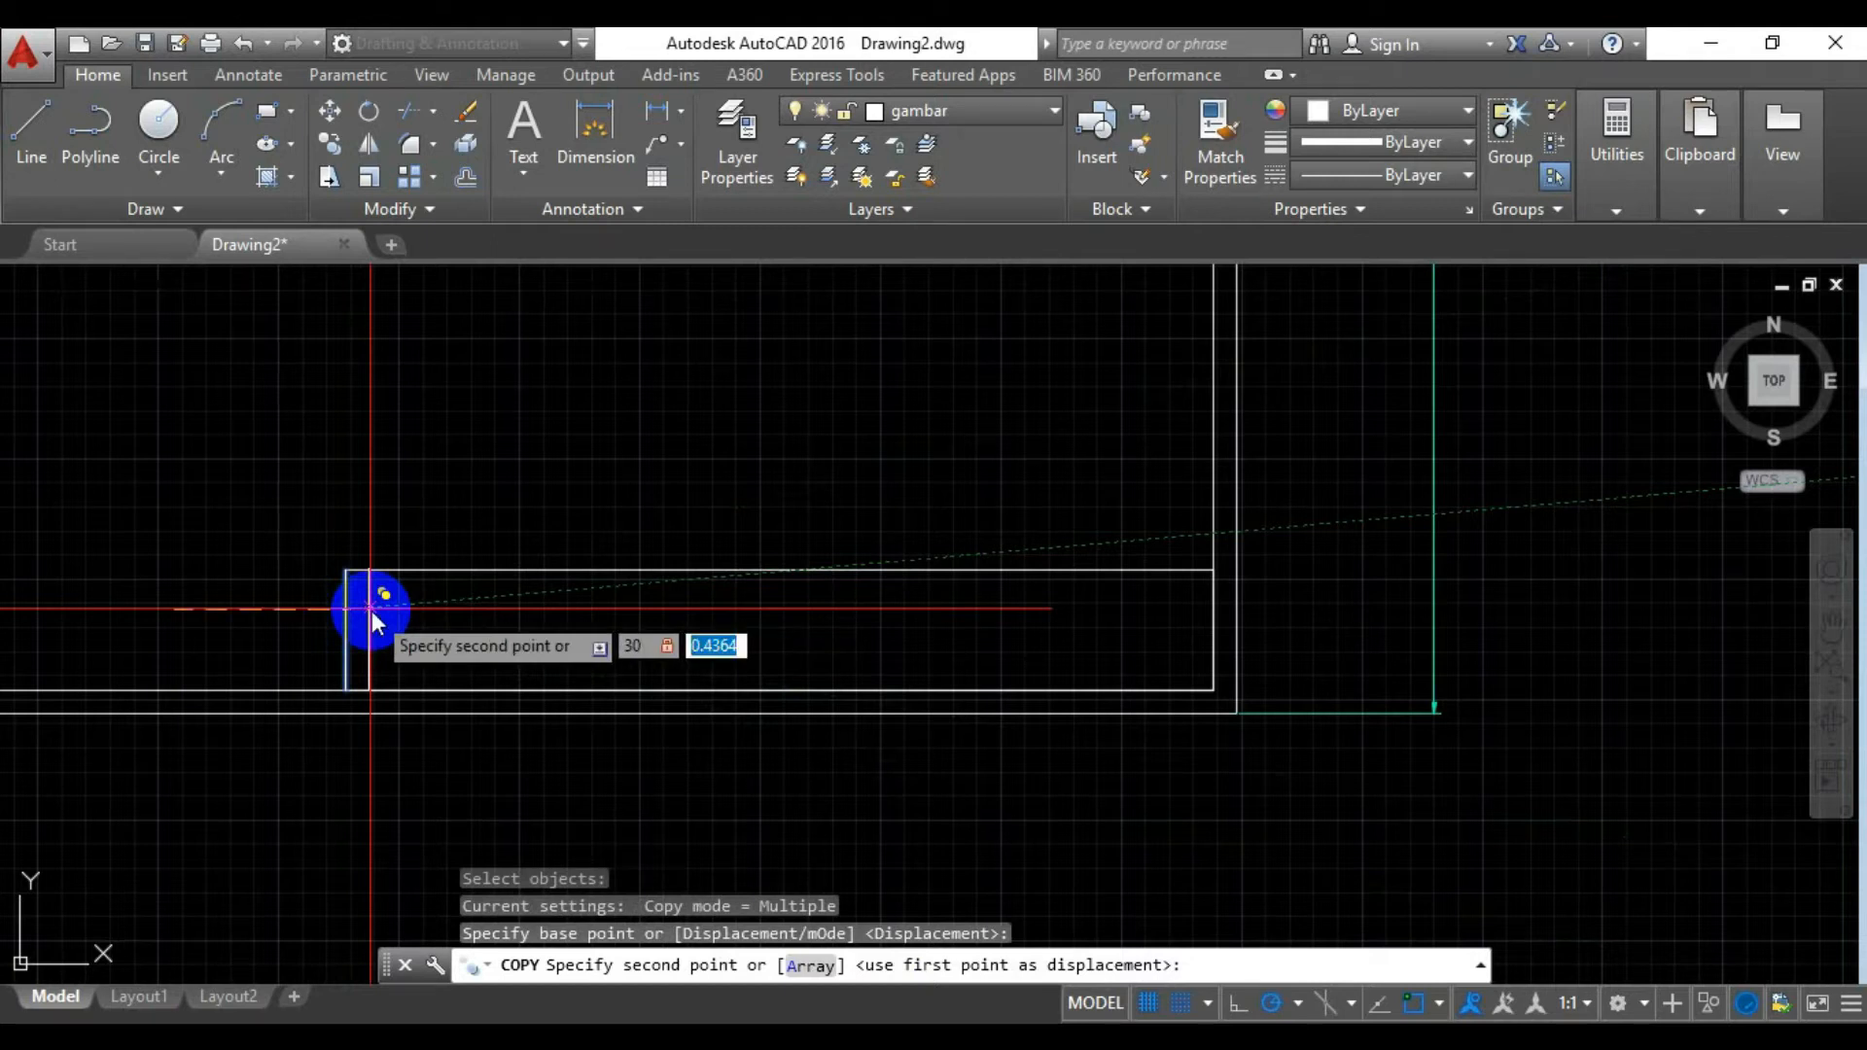
{"action": "type", "text": "0"}
{"action": "key", "text": "Return"}
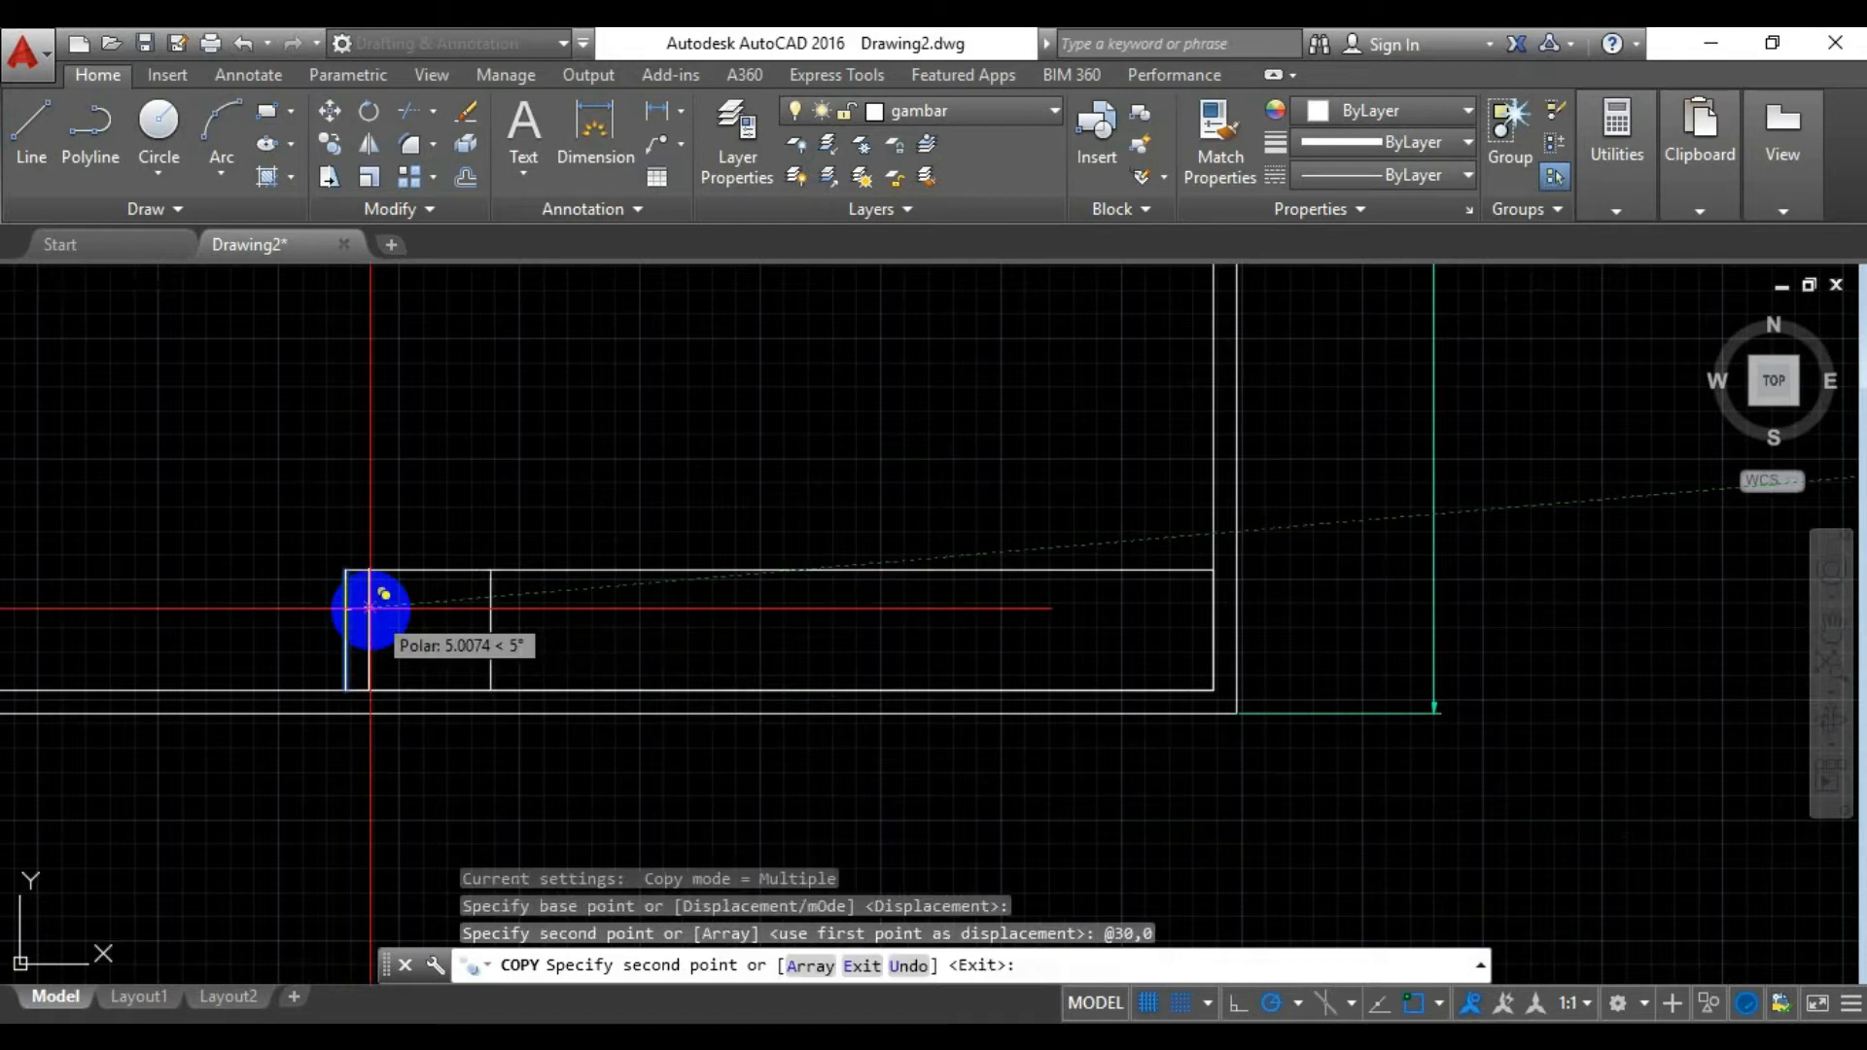
{"action": "key", "text": "Escape"}
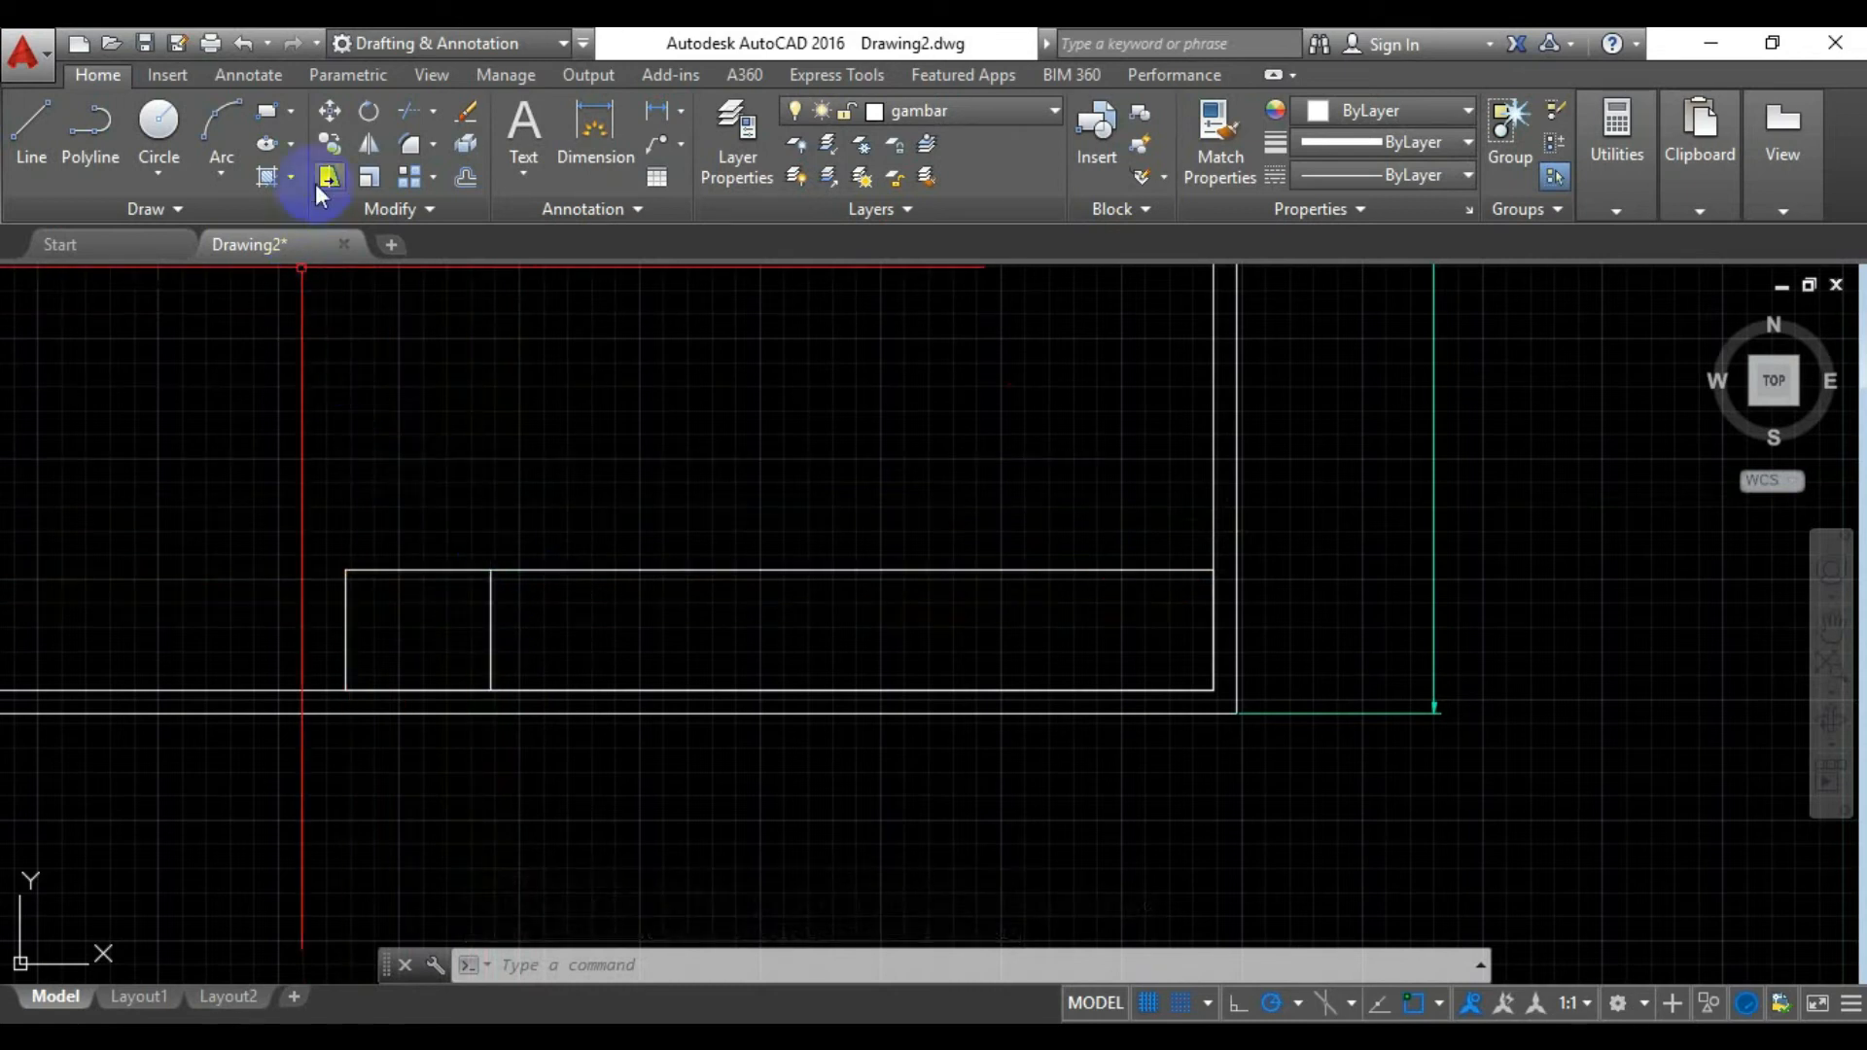
Copy the title block's first inner vertical divider 40 to the right at relative coordinates 40, 0
{"action": "left_click", "coordinate": [329, 141]}
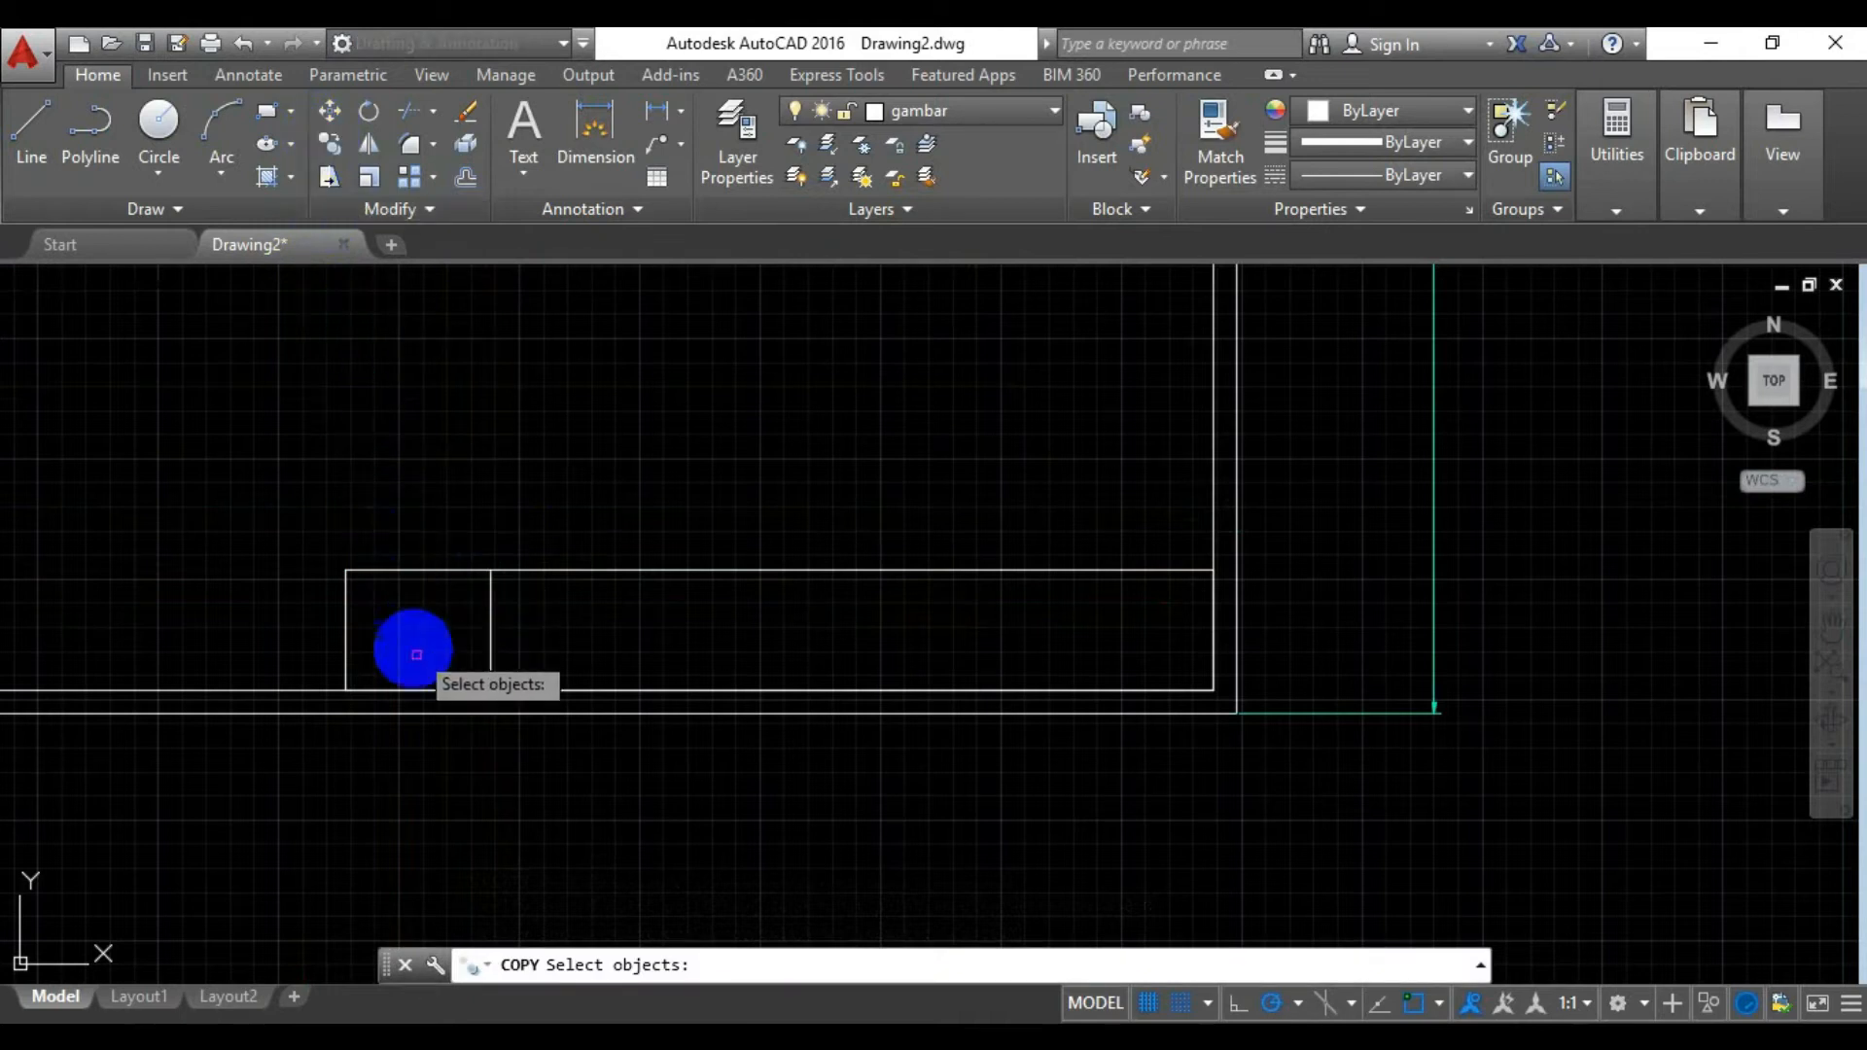
{"action": "left_click", "coordinate": [490, 624]}
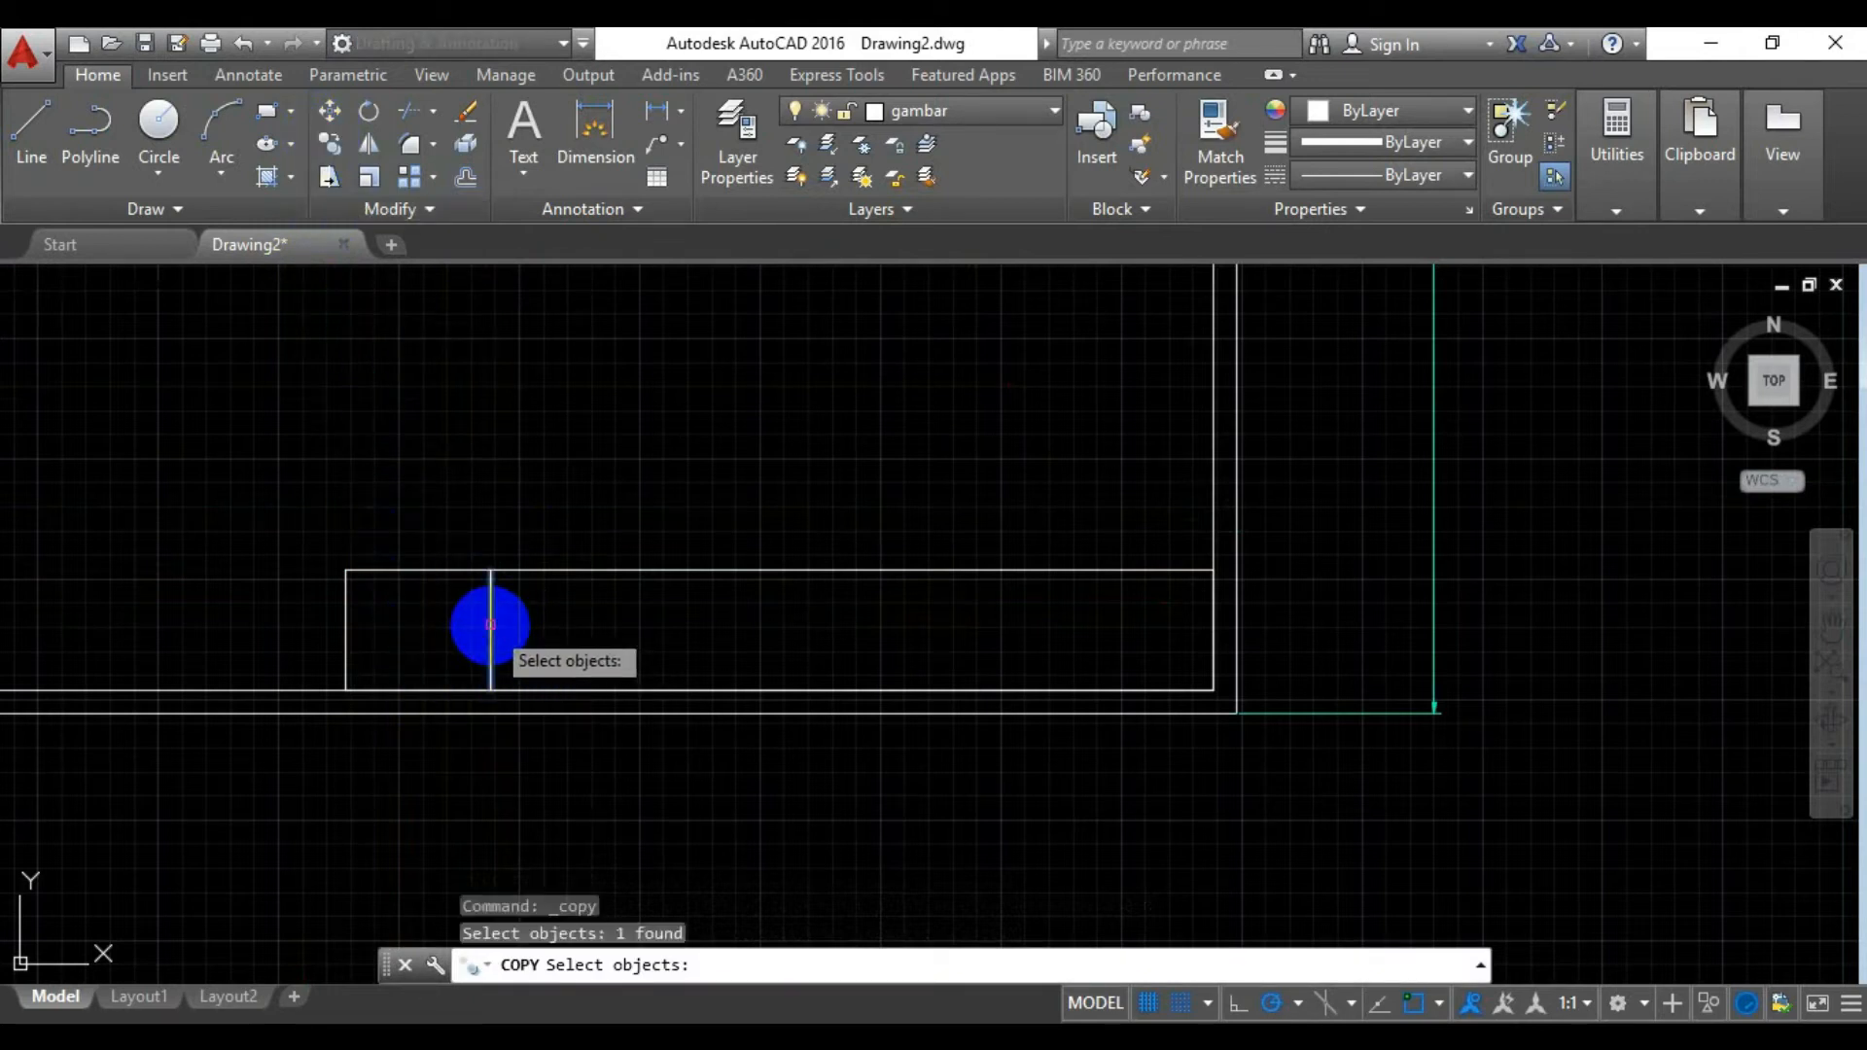
{"action": "key", "text": "Return"}
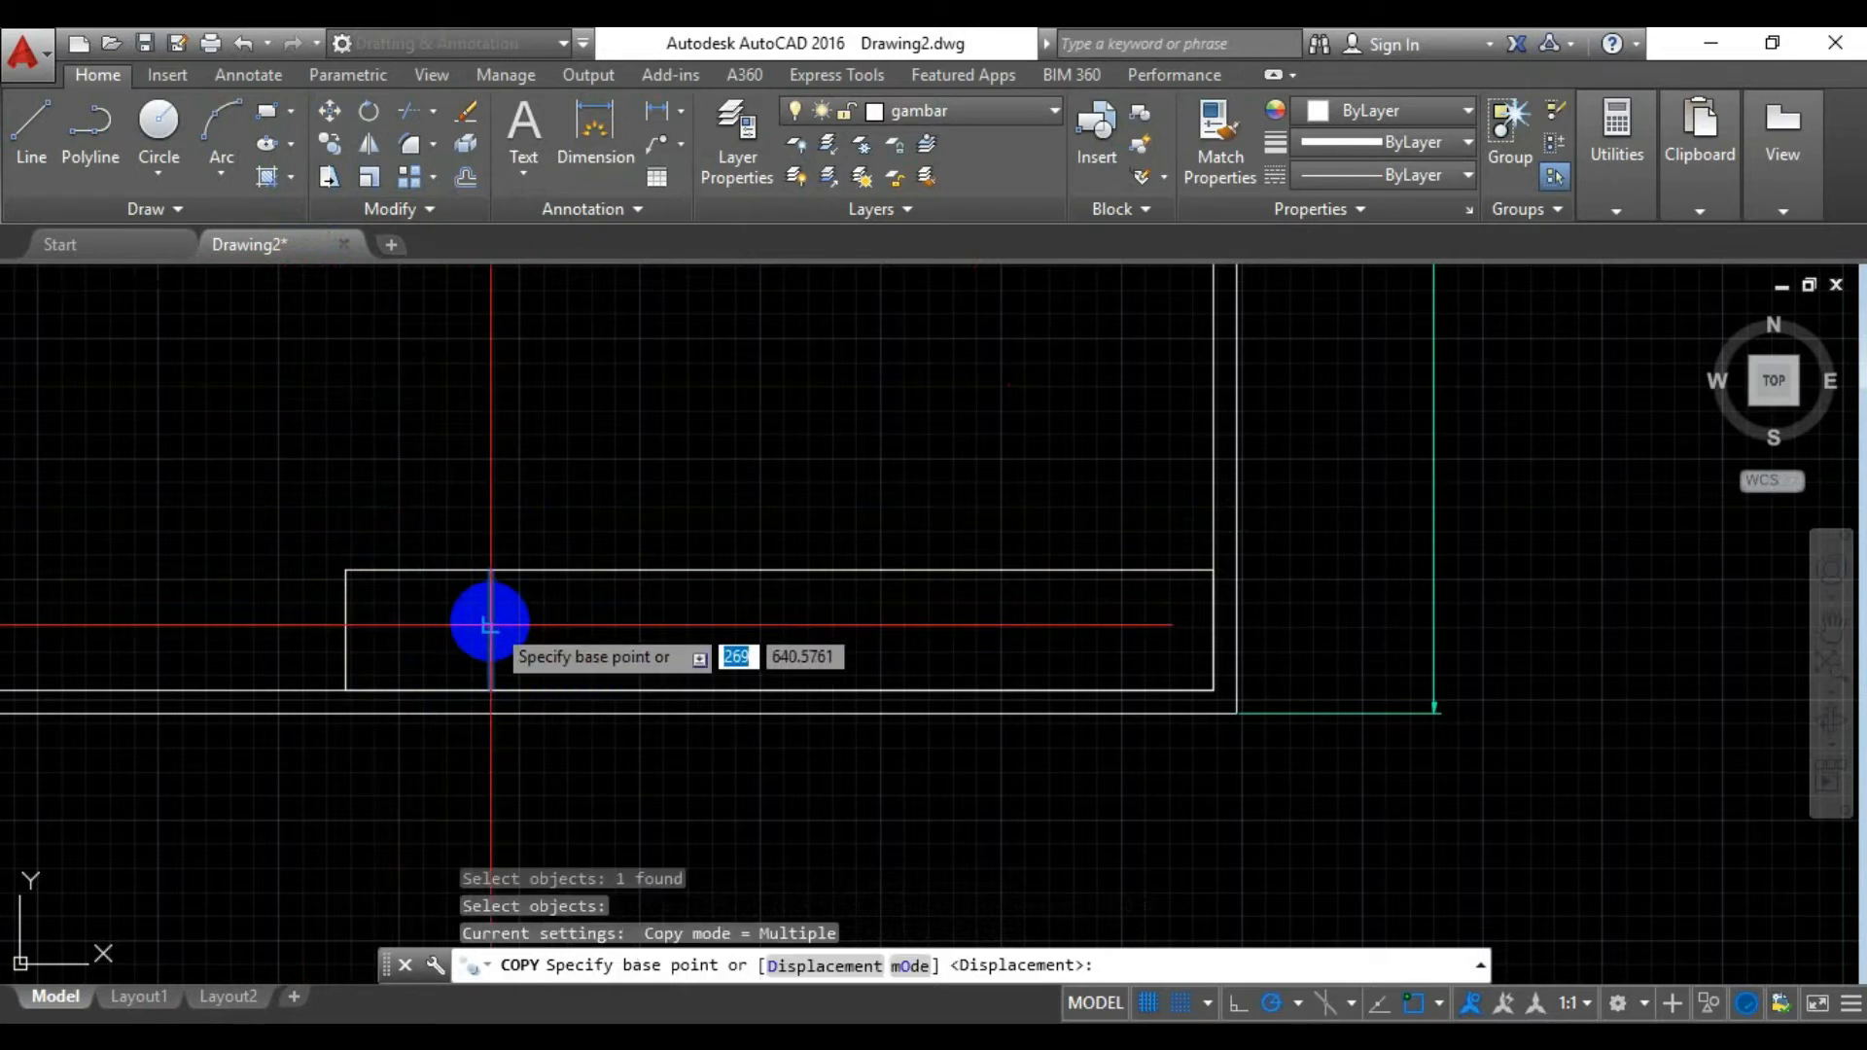
{"action": "left_click", "coordinate": [490, 622]}
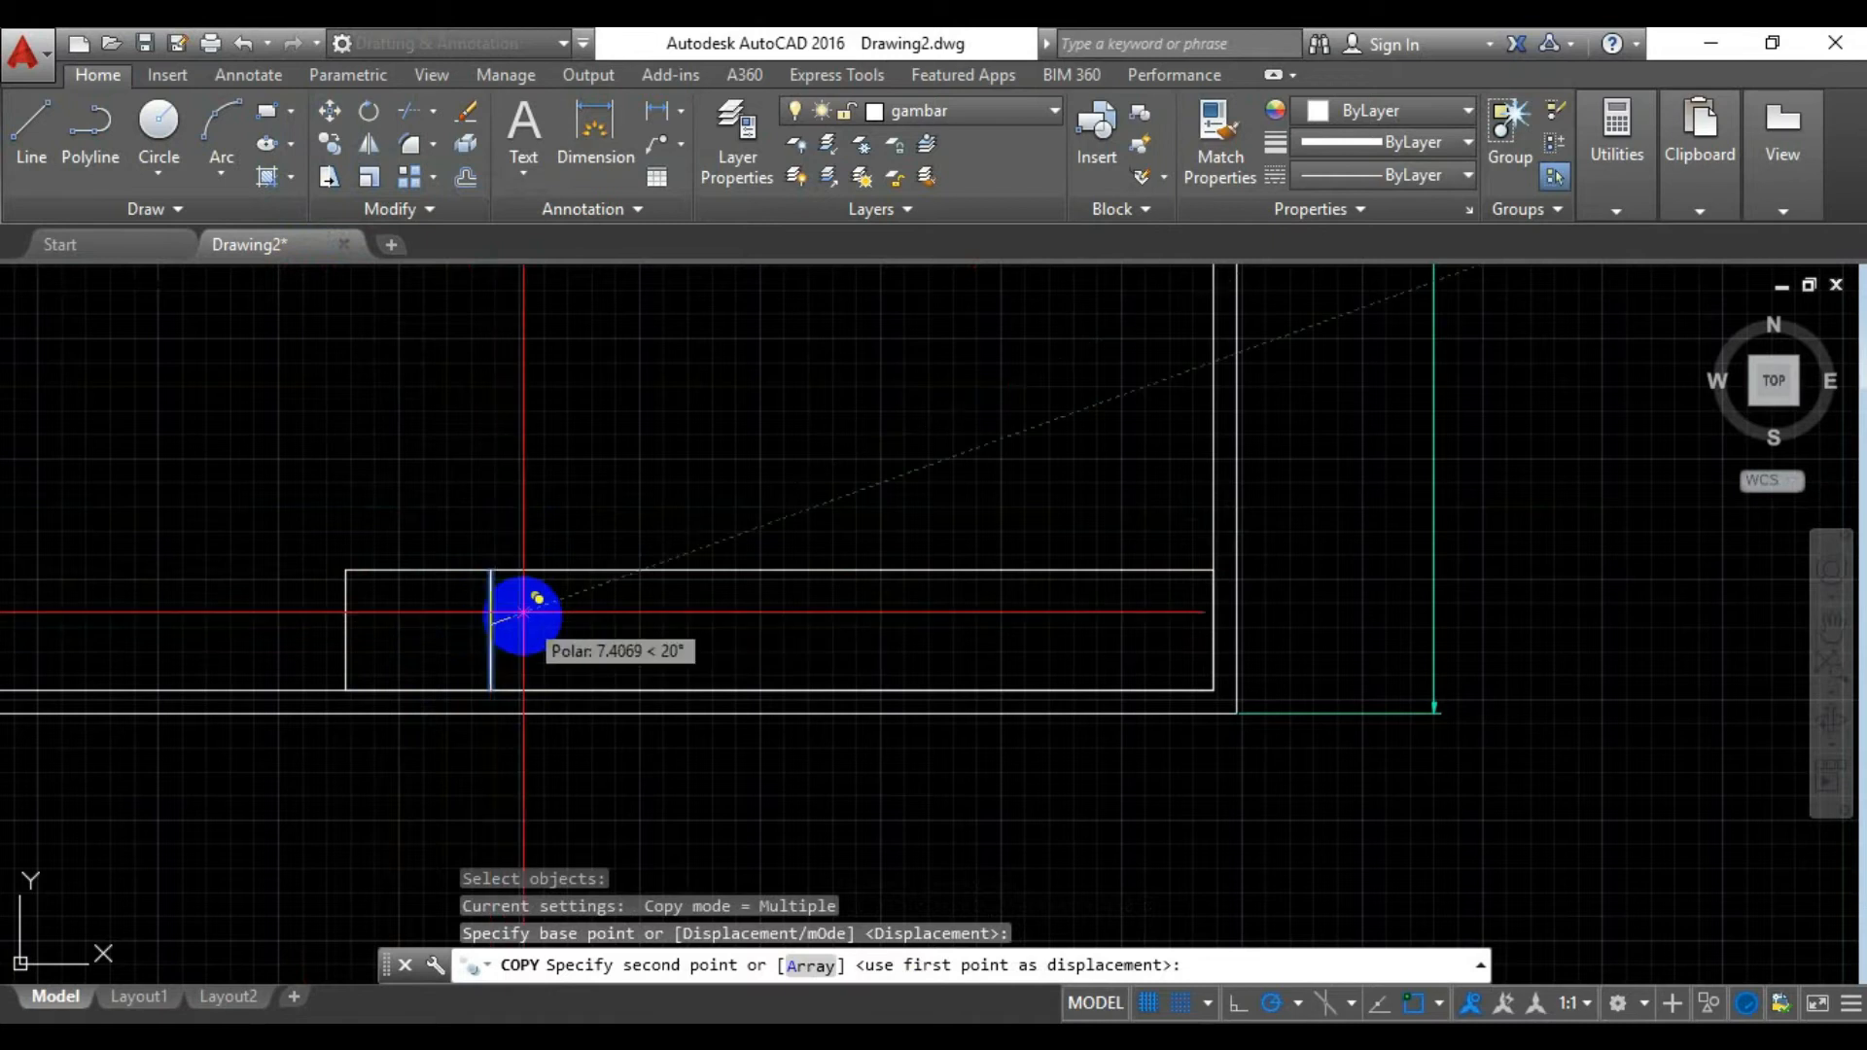
{"action": "type", "text": "40"}
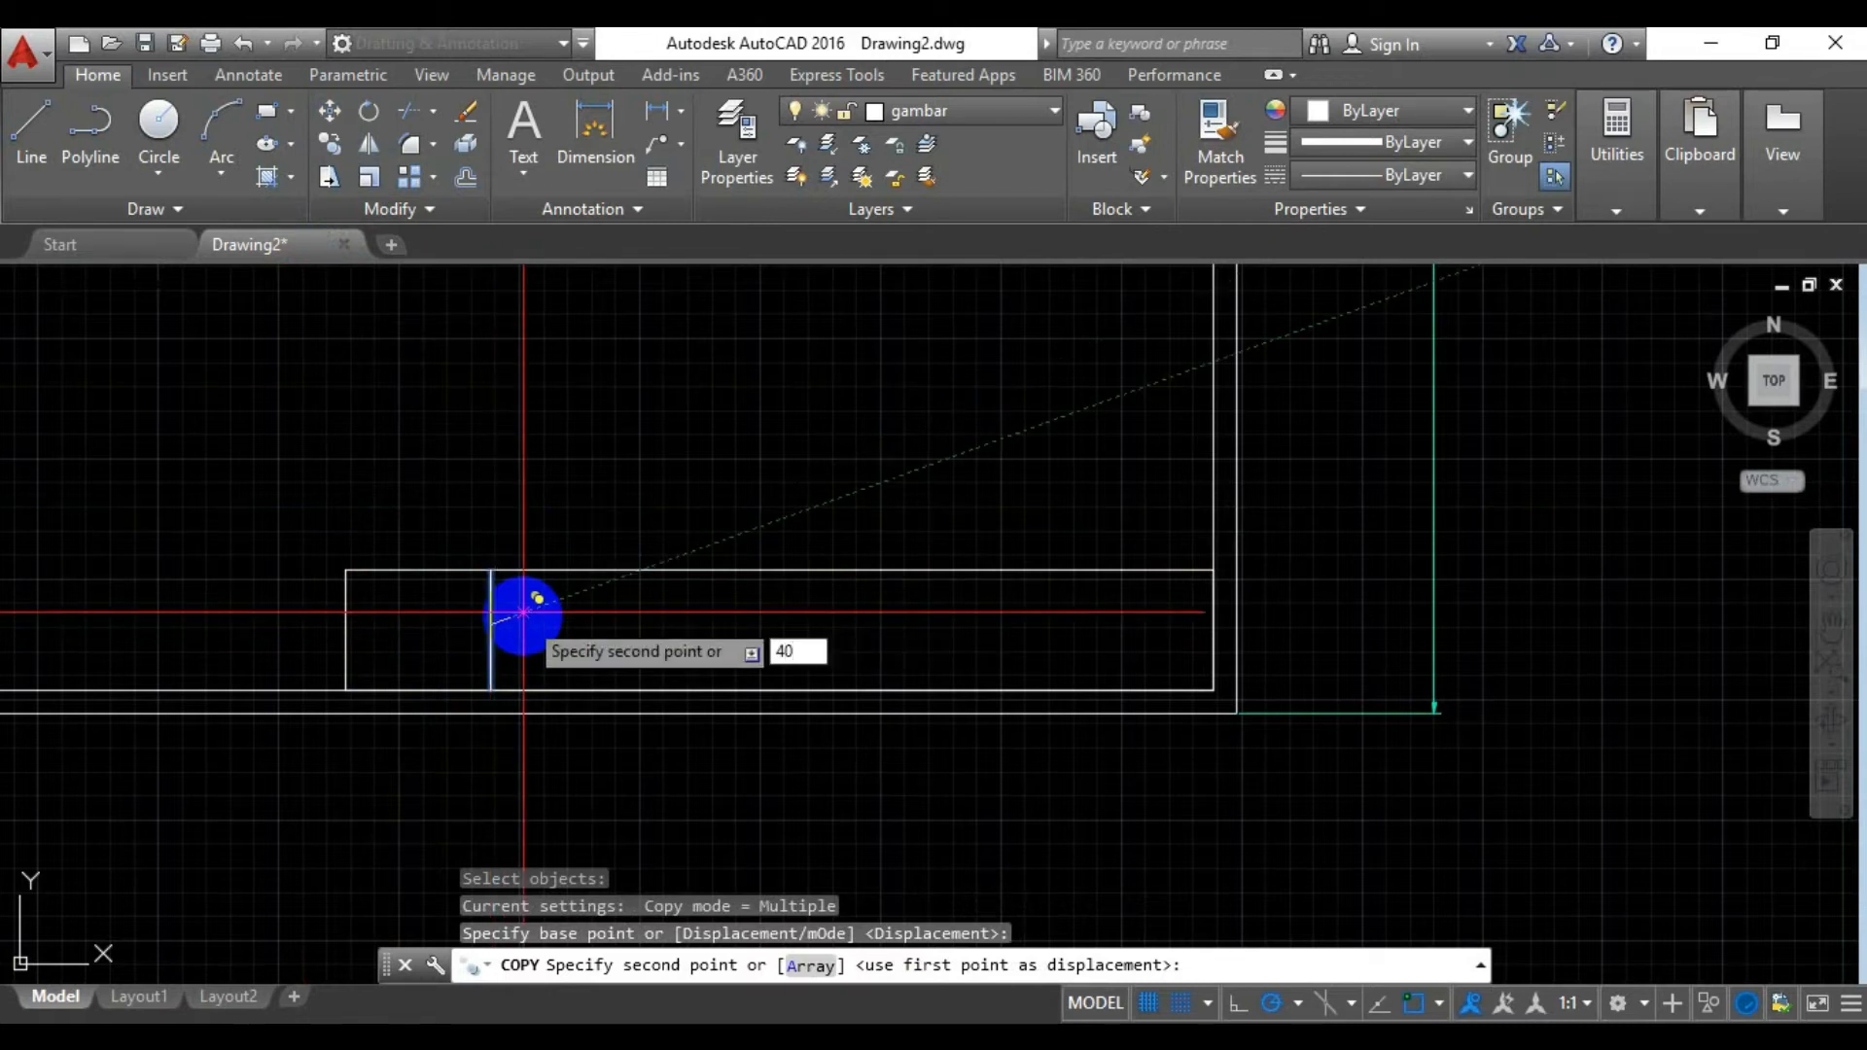
{"action": "key", "text": "Tab"}
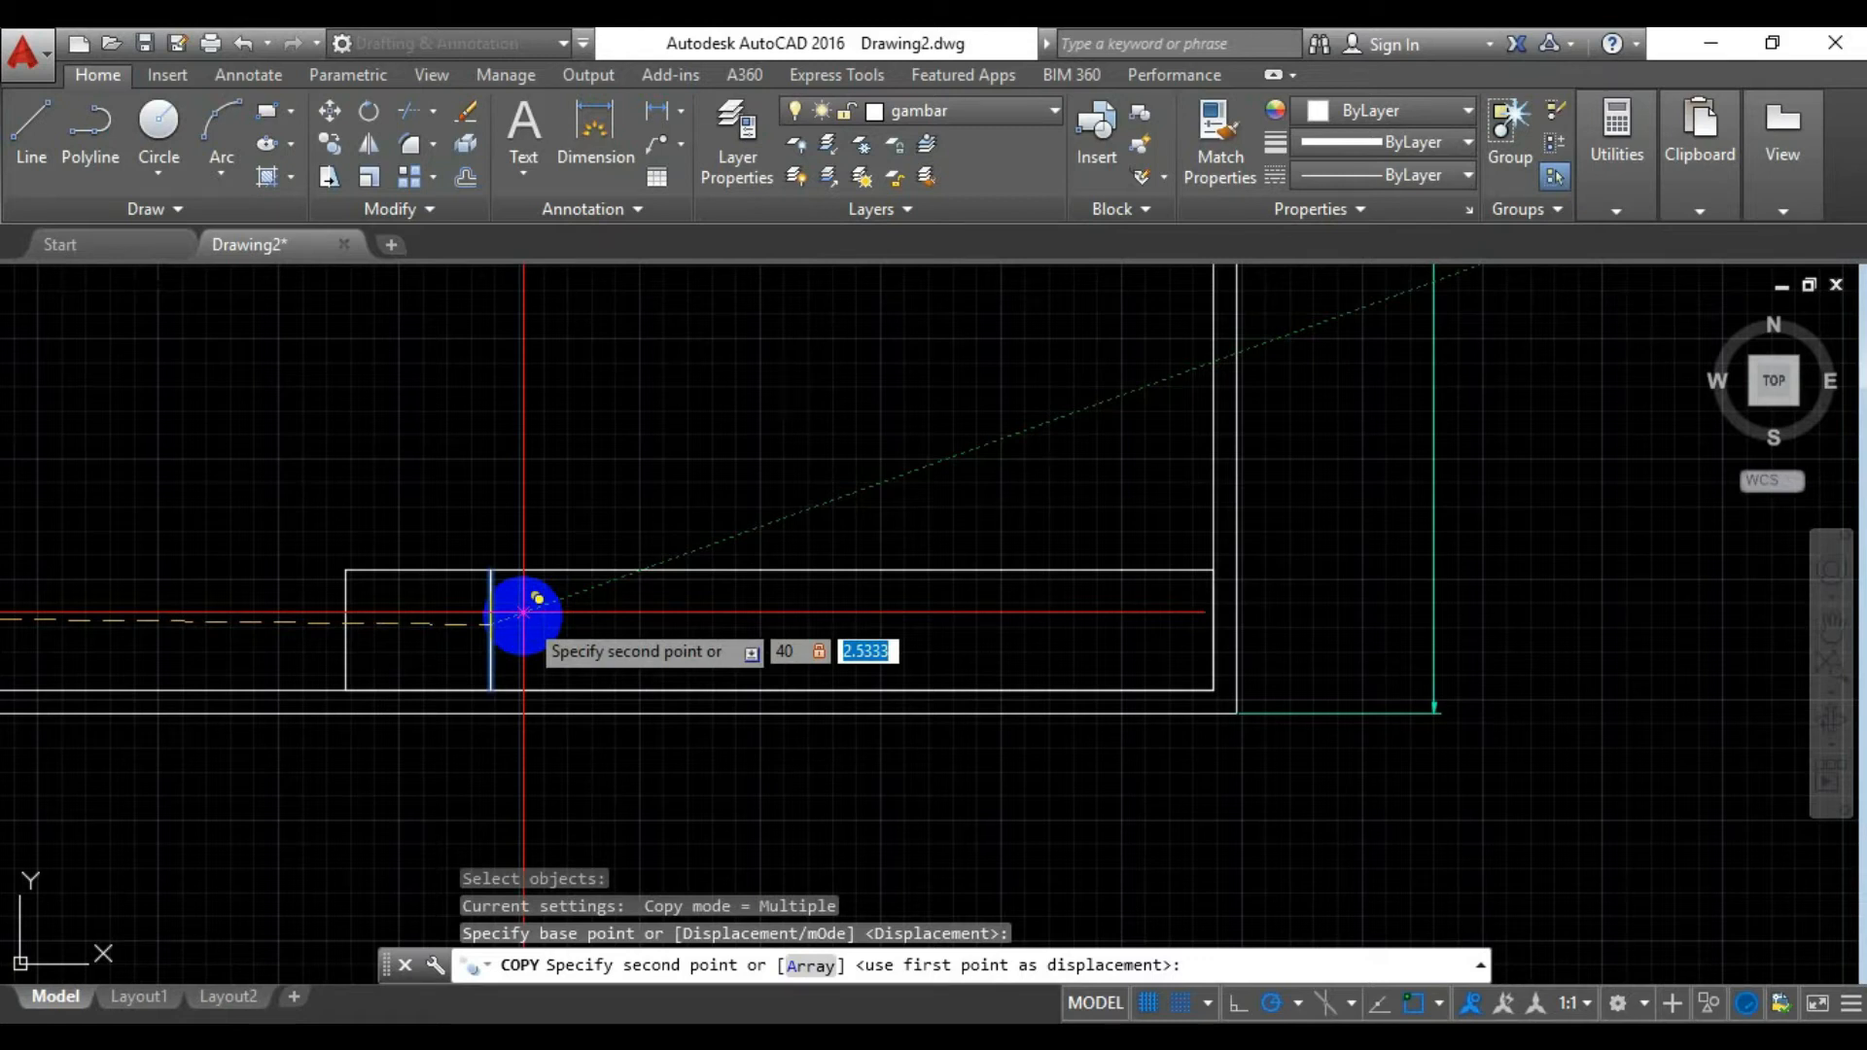
{"action": "type", "text": "0"}
{"action": "key", "text": "Return"}
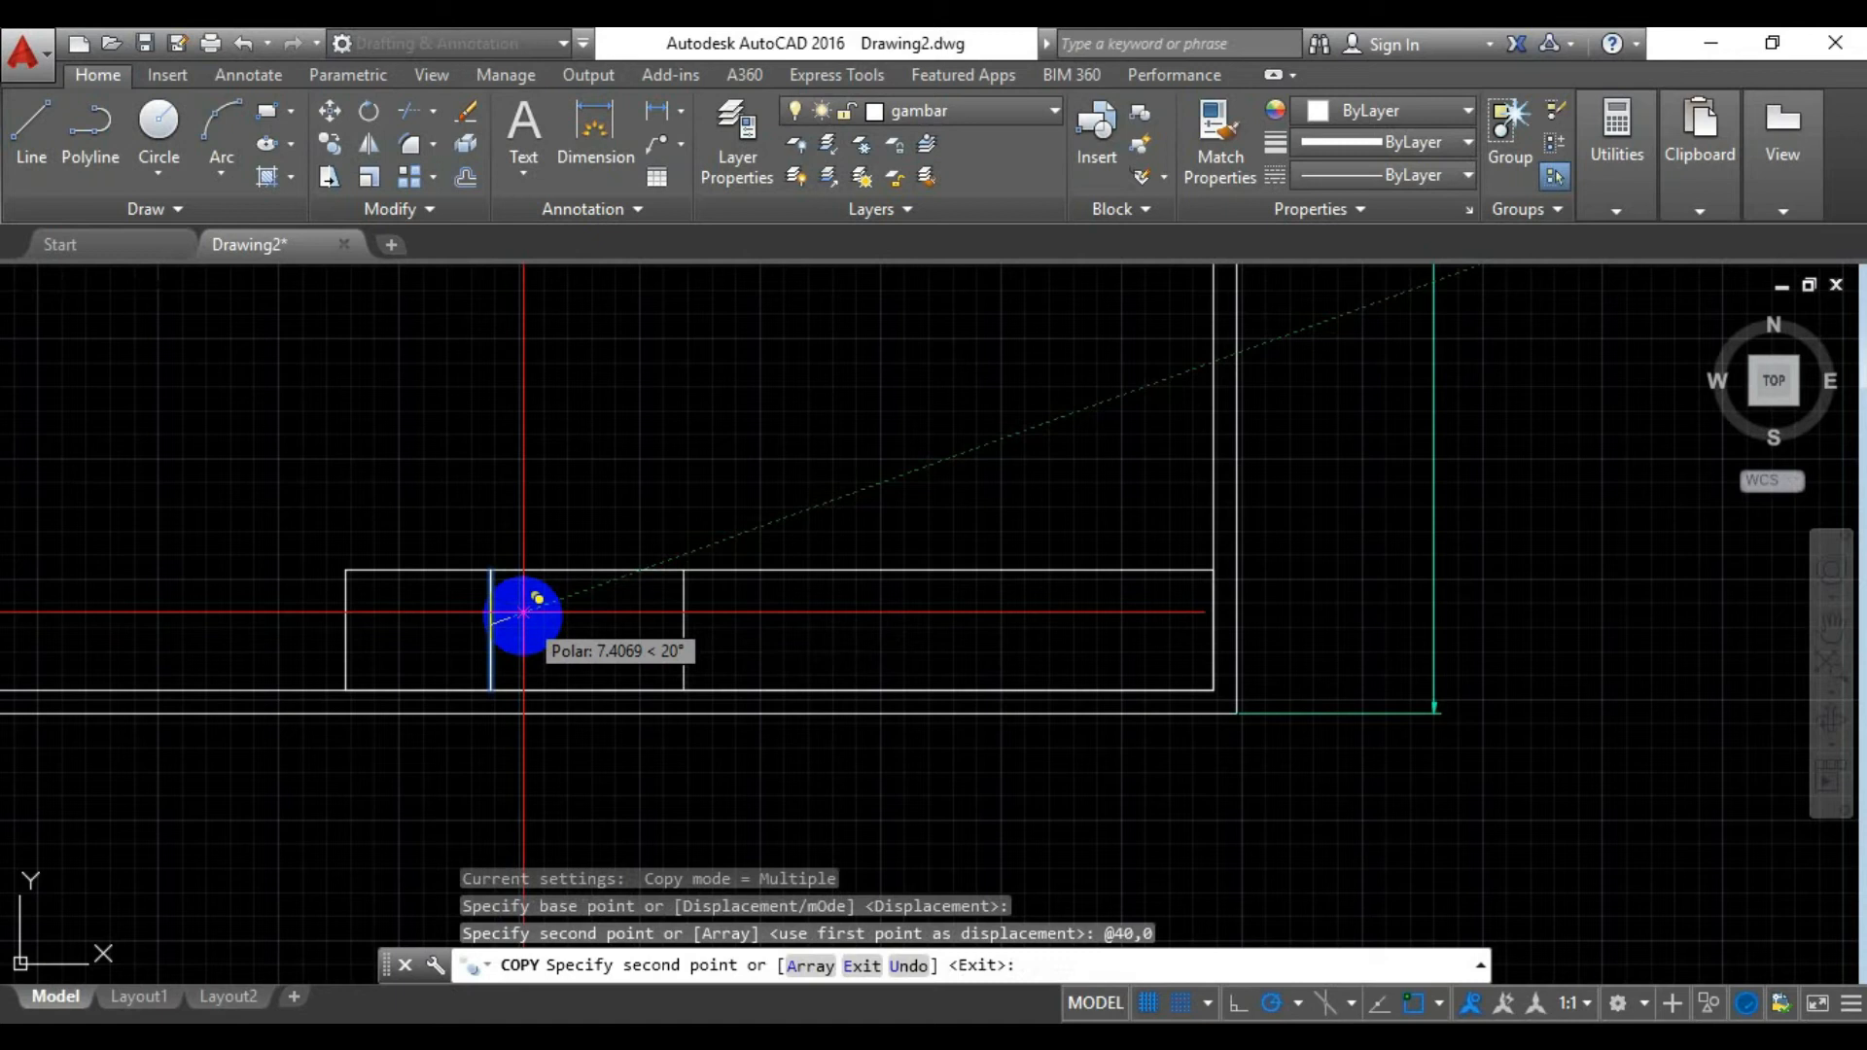
{"action": "key", "text": "Escape"}
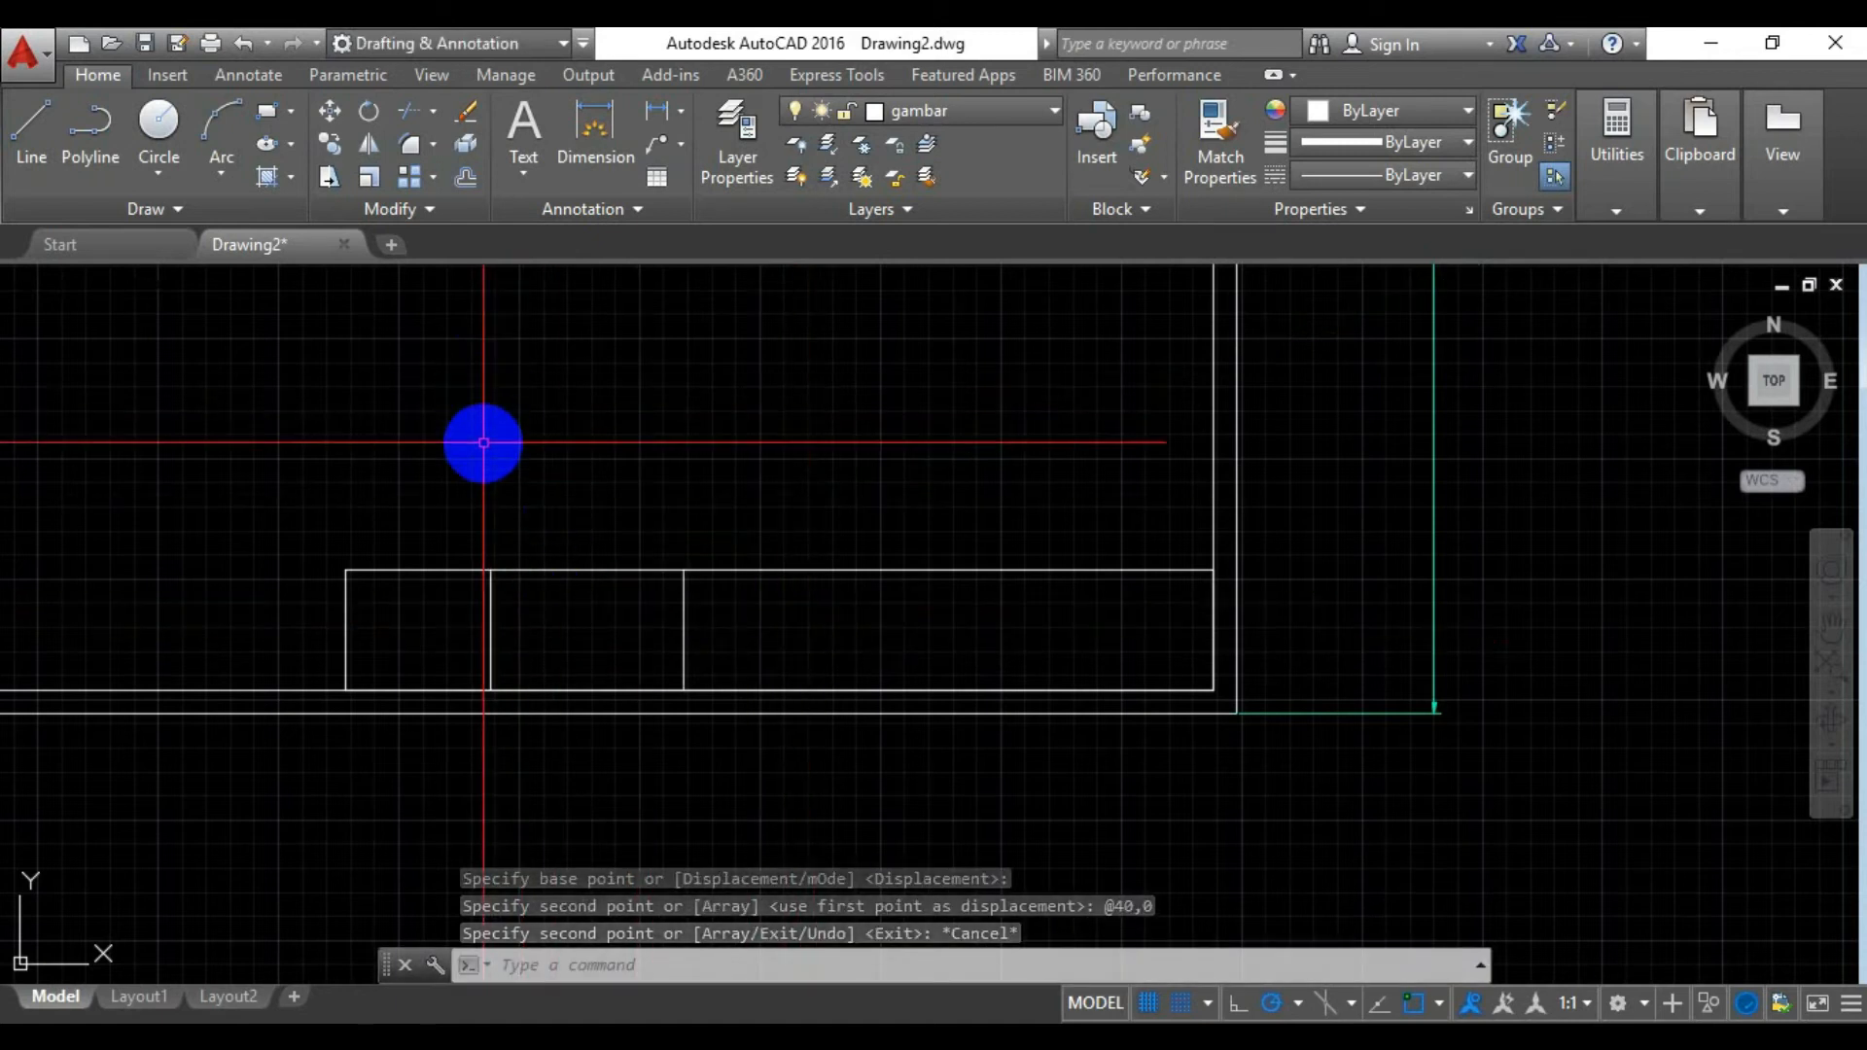
Copy the title block's second inner vertical divider 60 to the right at relative coordinates 60, 0
{"action": "left_click", "coordinate": [329, 143]}
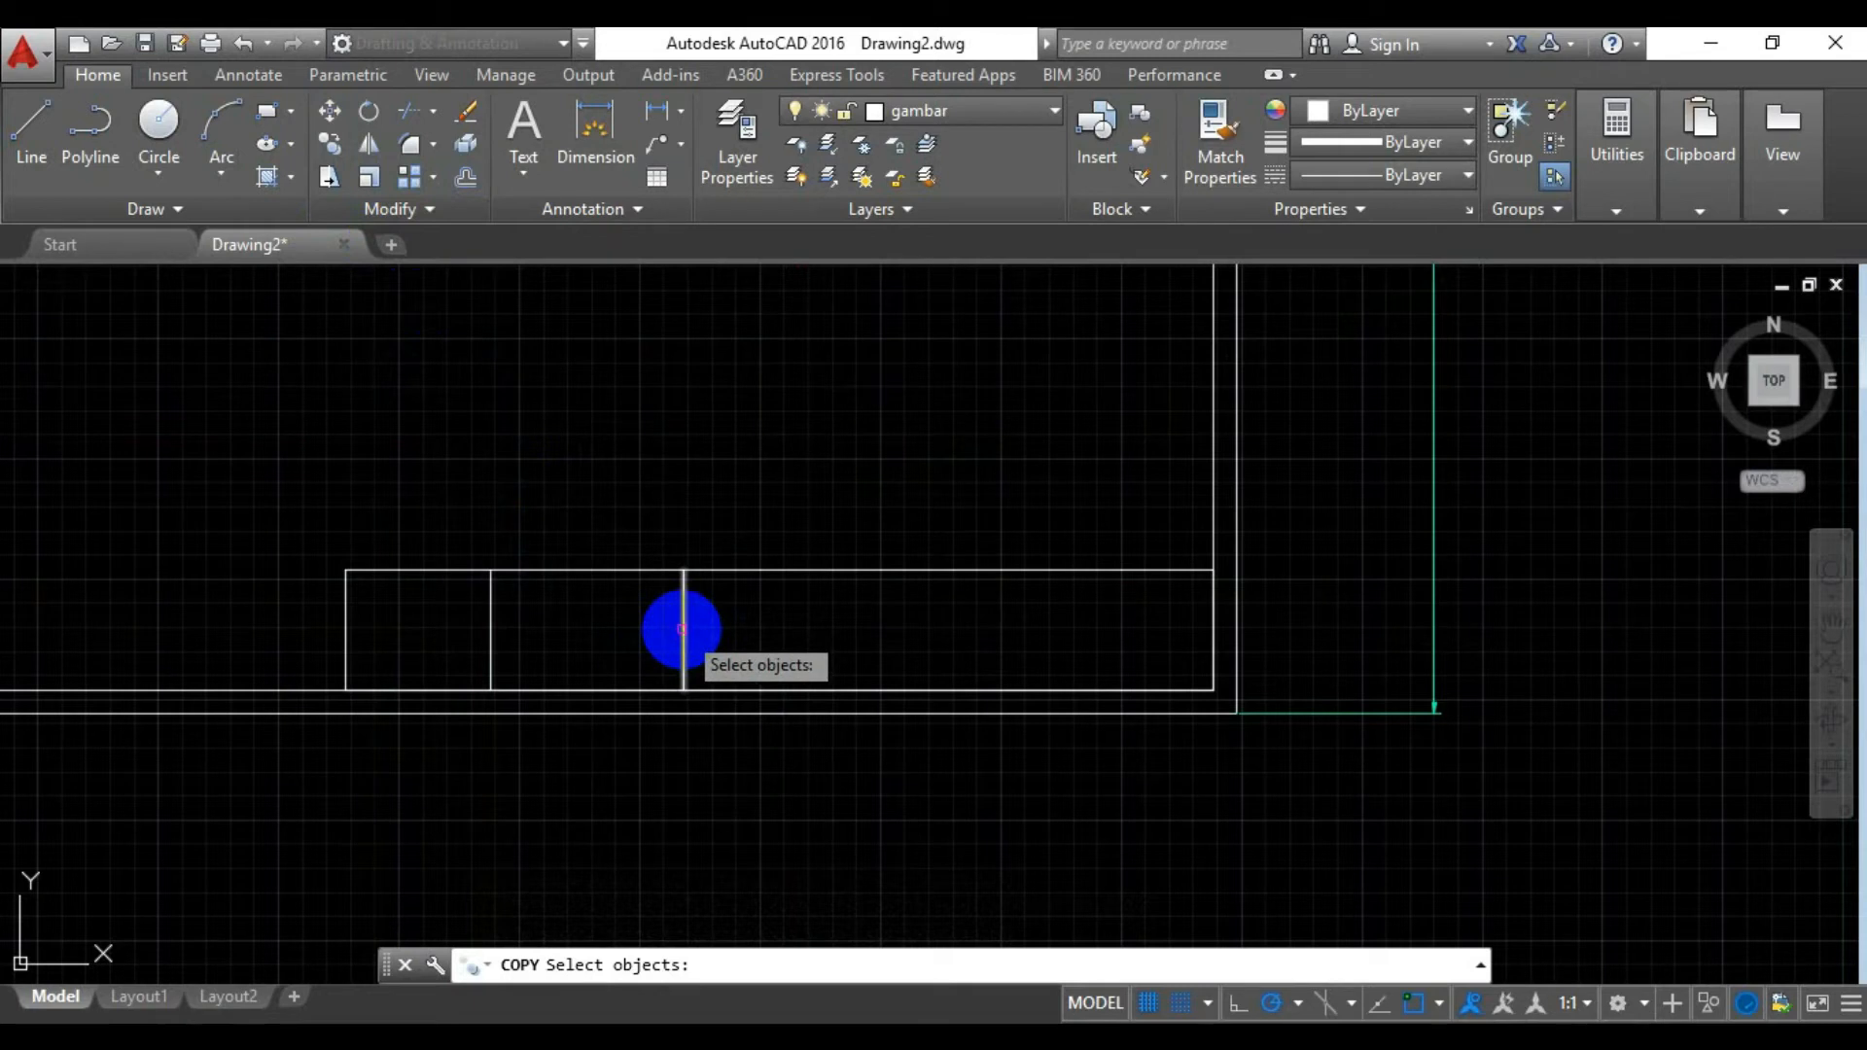
{"action": "left_click", "coordinate": [684, 629]}
{"action": "key", "text": "Return"}
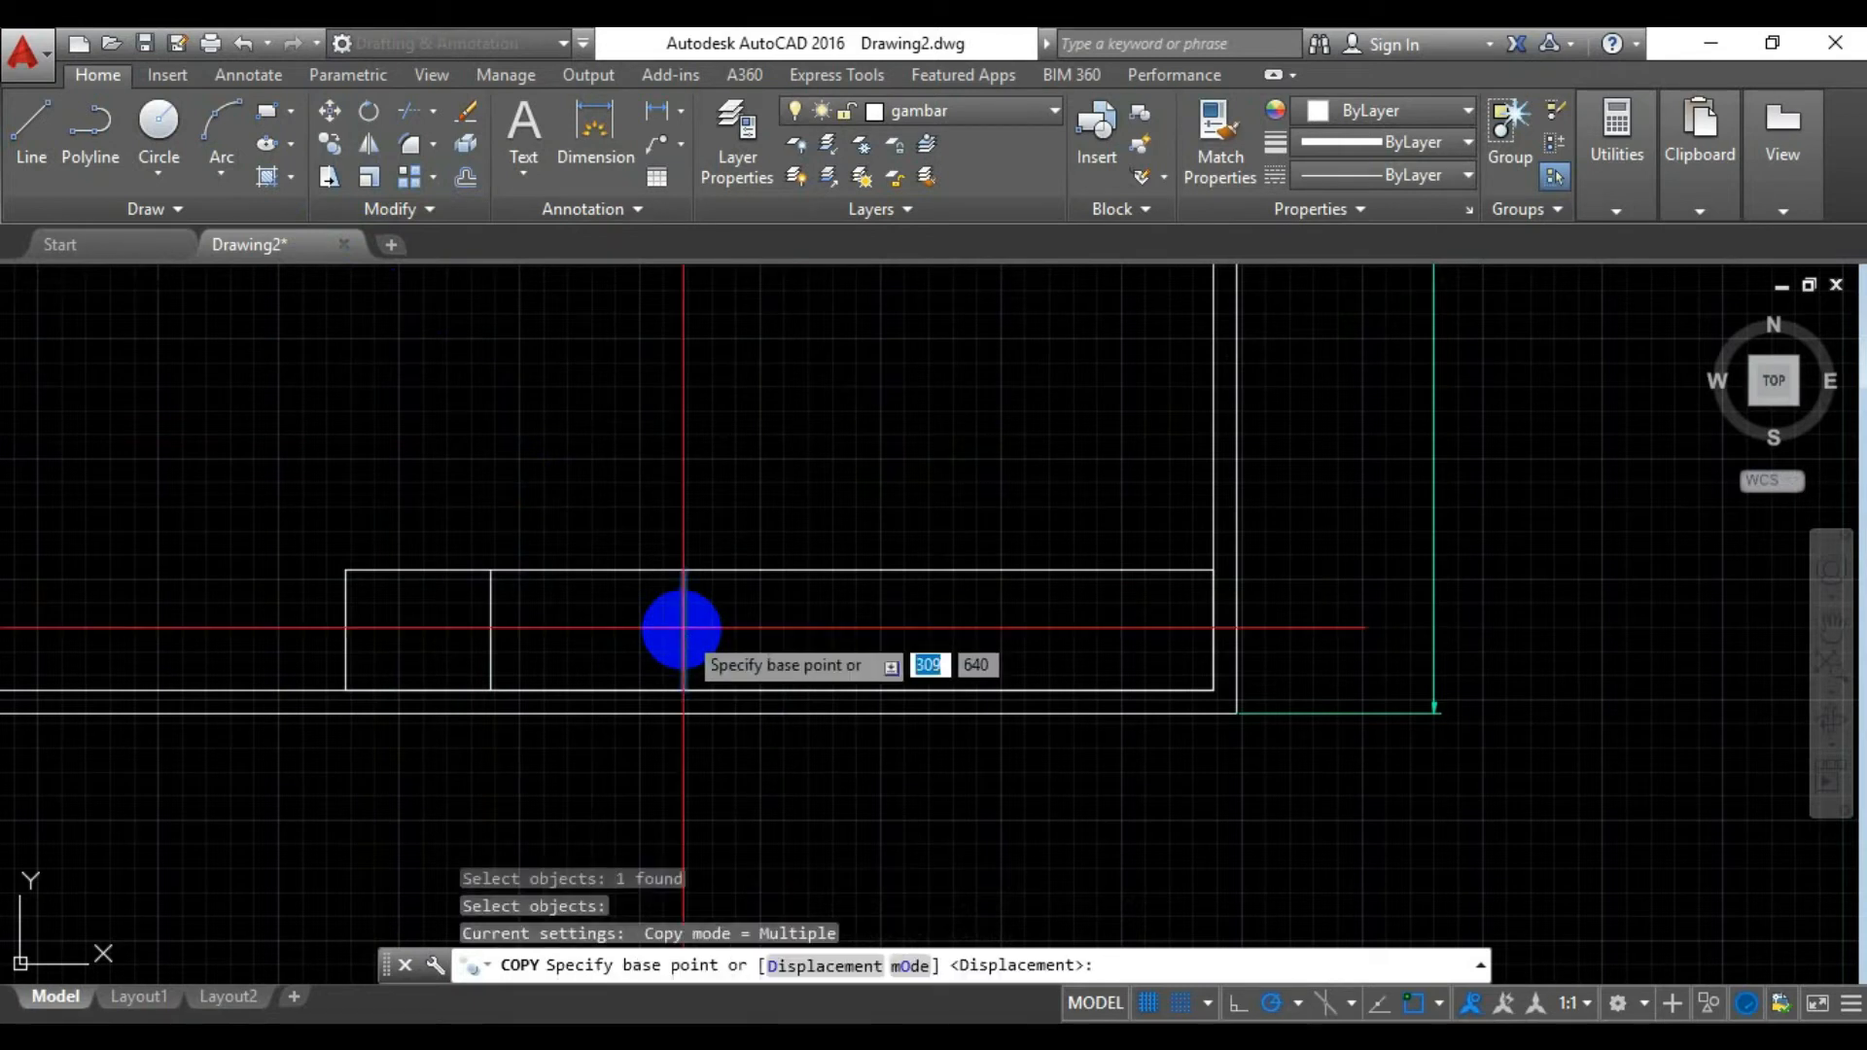
{"action": "left_click", "coordinate": [684, 629]}
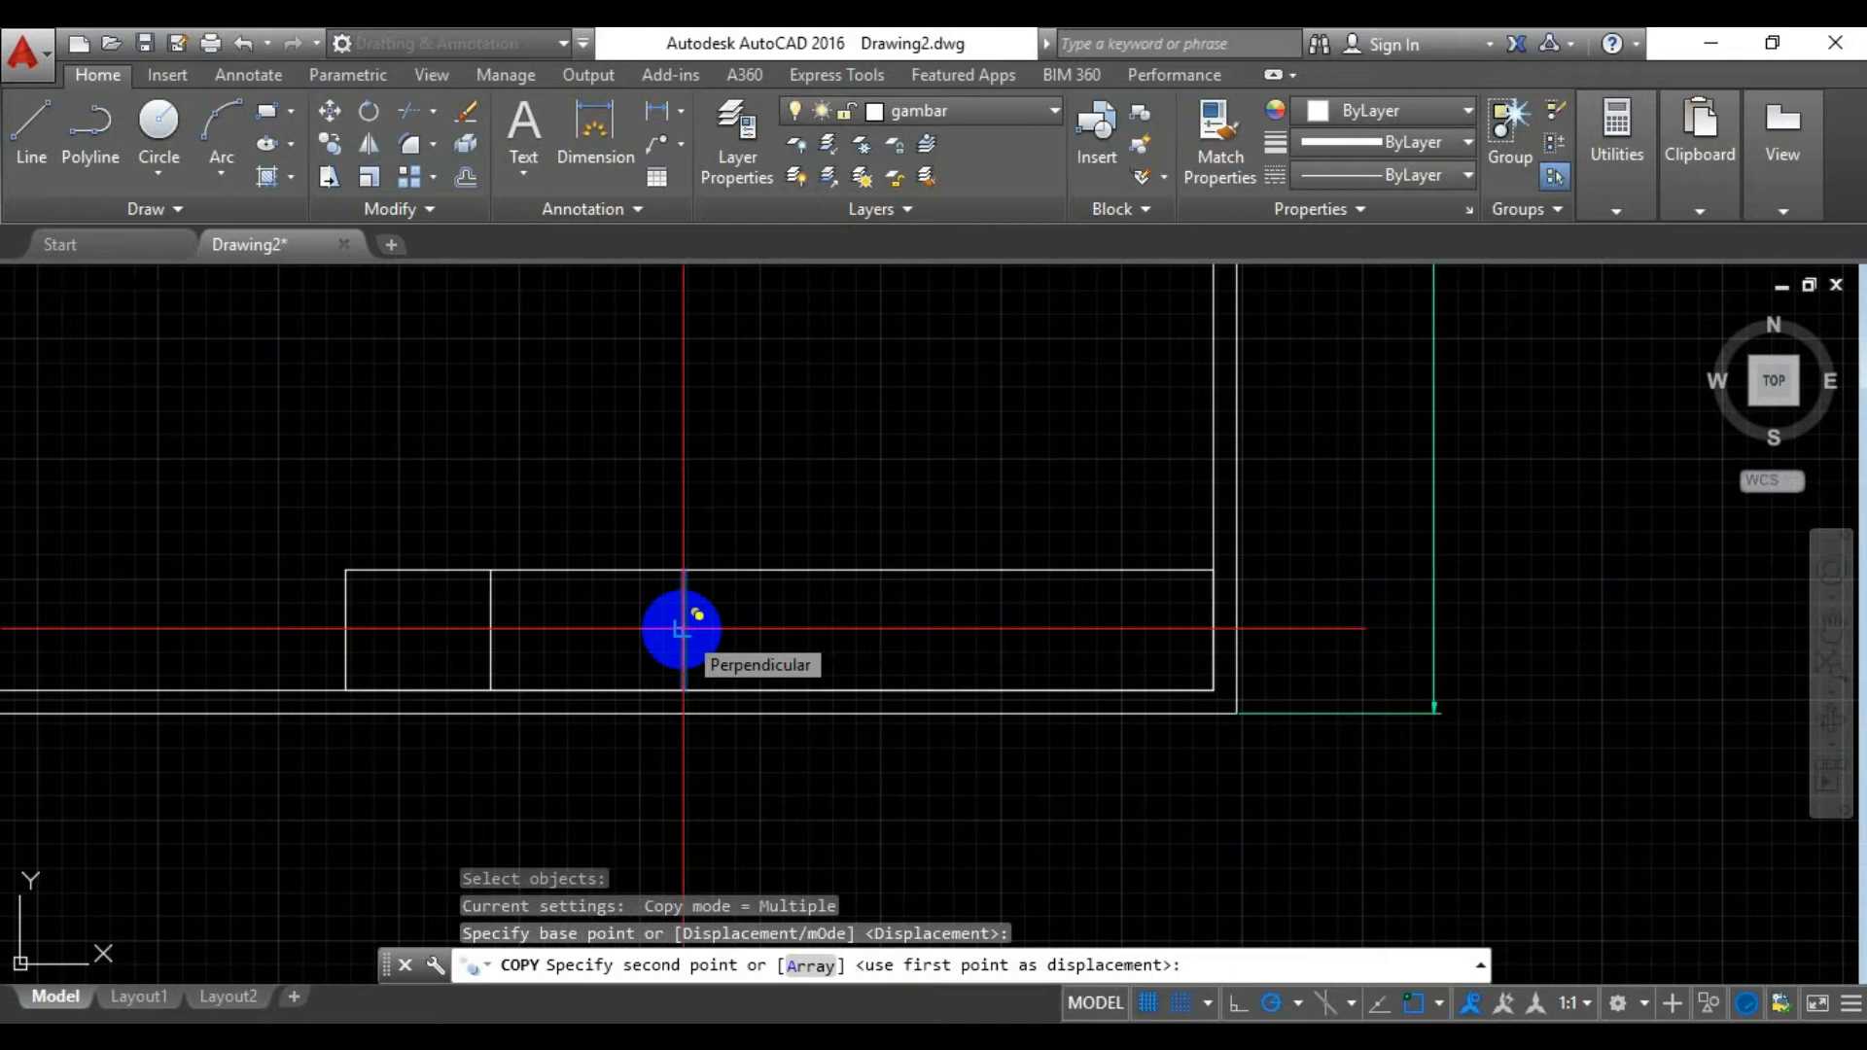
{"action": "type", "text": "60"}
{"action": "key", "text": "Return"}
{"action": "type", "text": "0"}
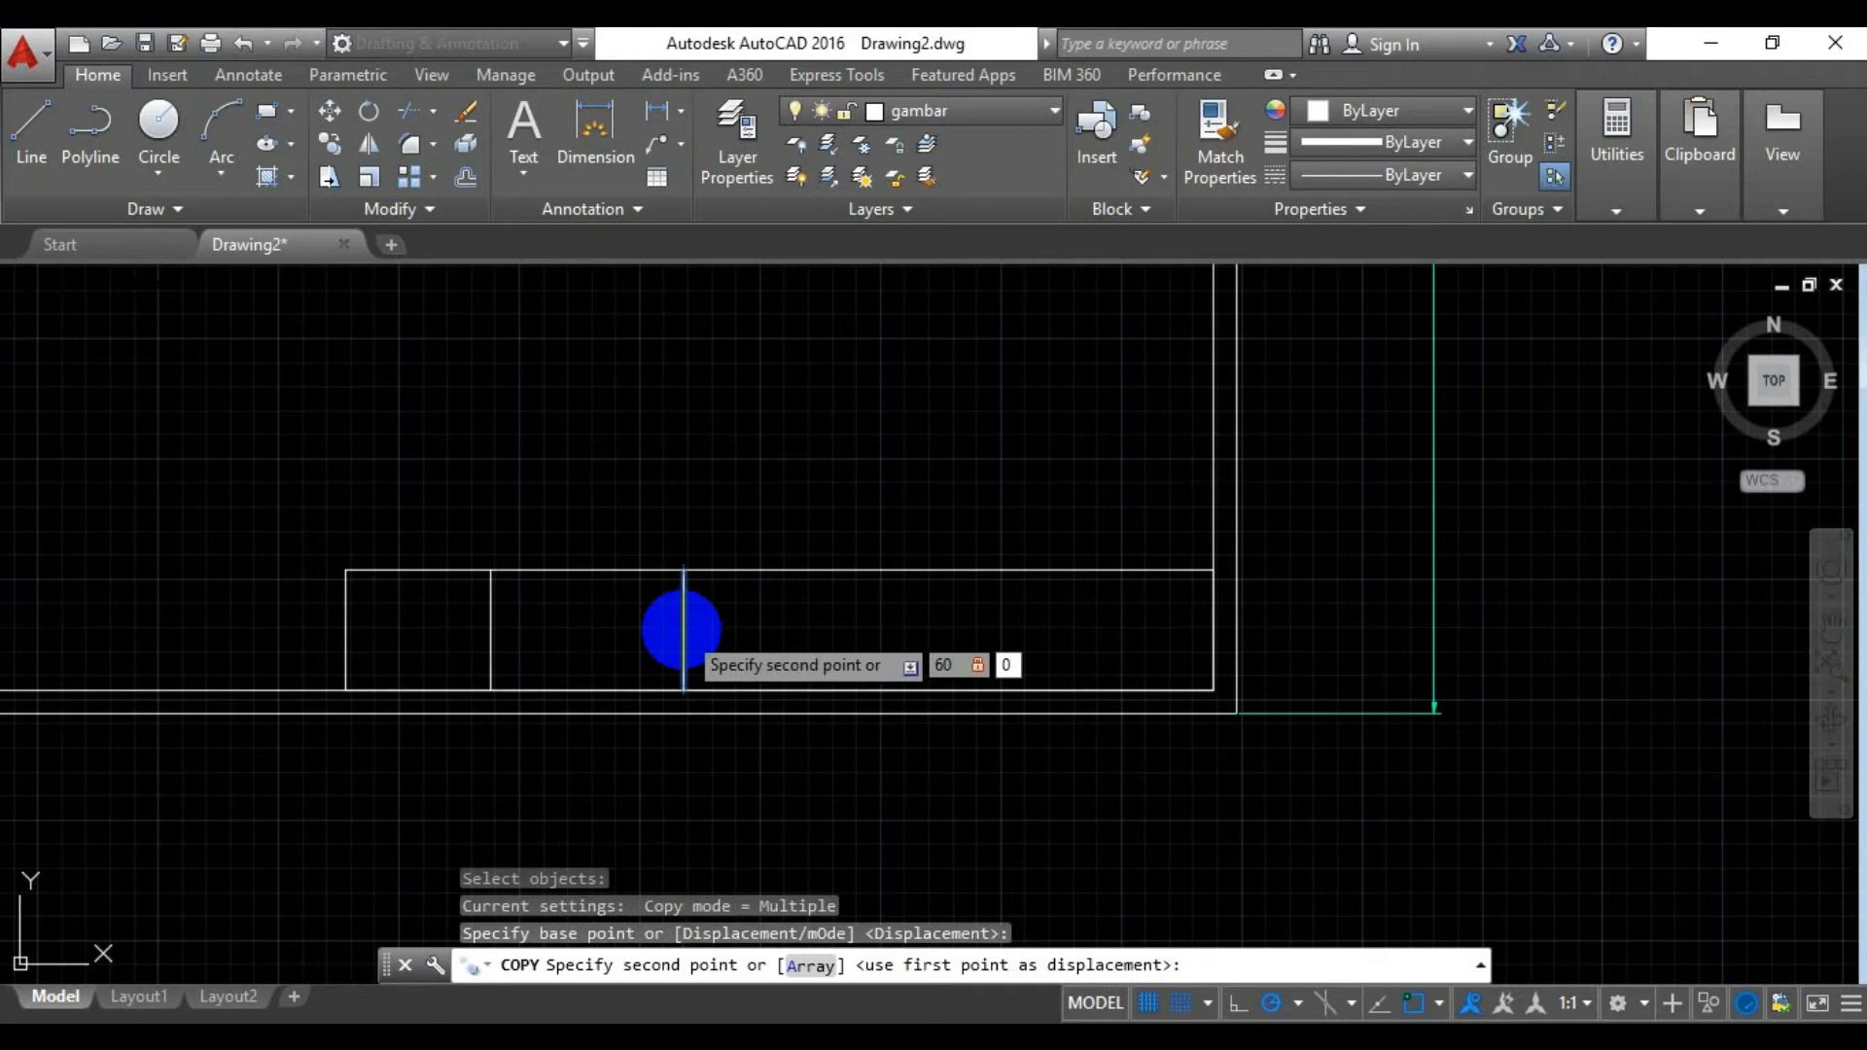
{"action": "key", "text": "Return"}
{"action": "key", "text": "Escape"}
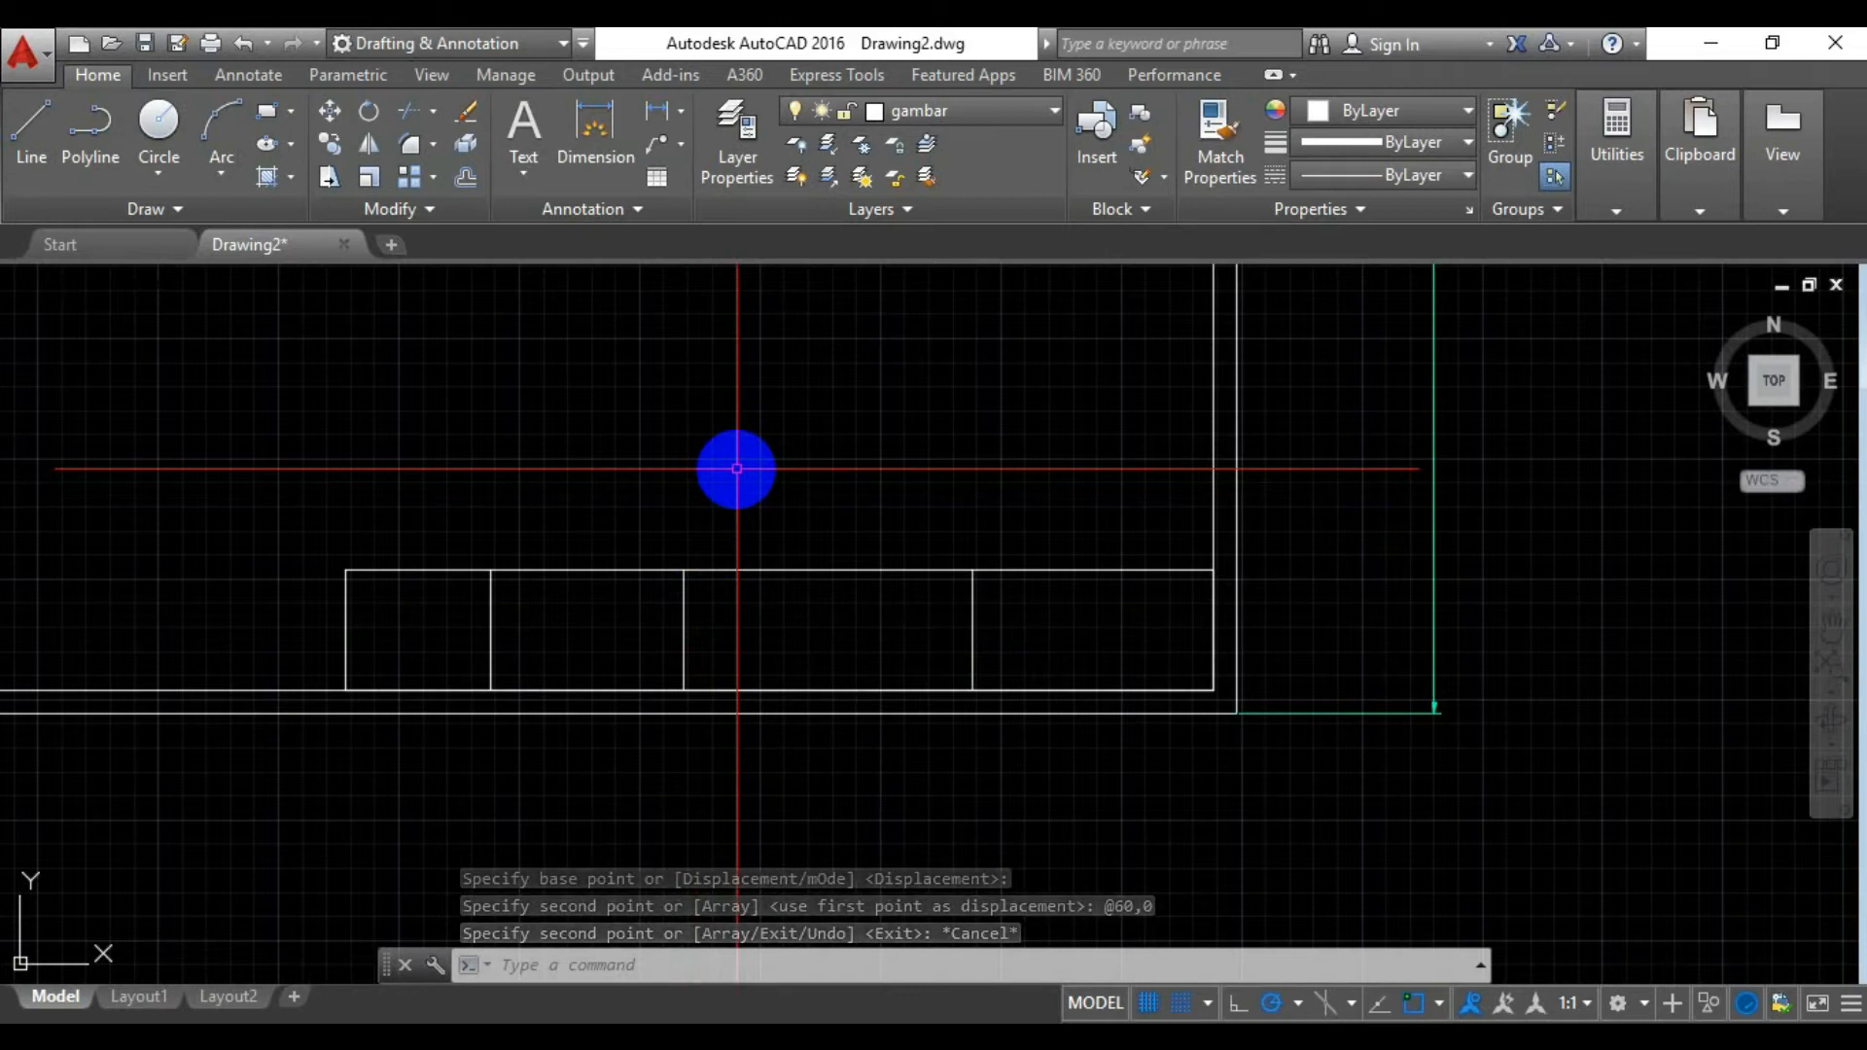
Draw a line from the title block's upper-left corner 5 down its left edge and horizontally across to its right edge
{"action": "scroll", "coordinate": [416, 443], "scroll_direction": "up", "scroll_amount": 2}
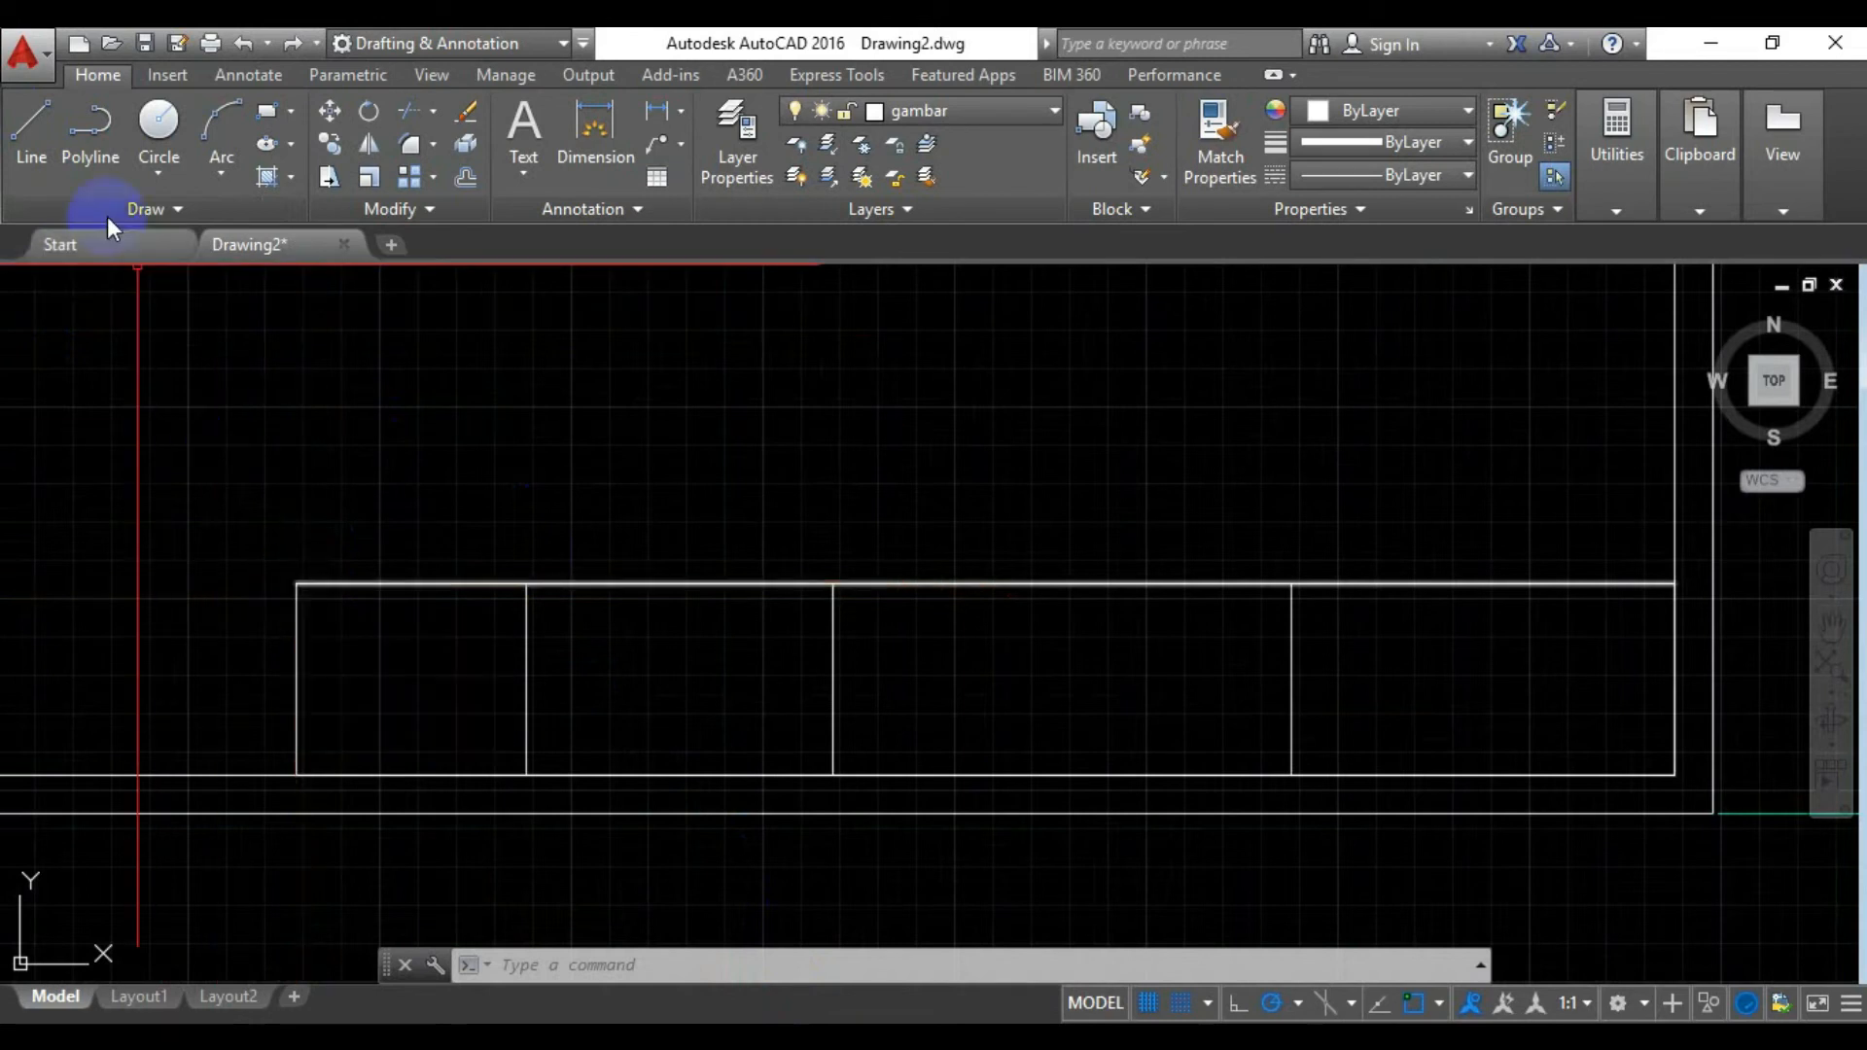
{"action": "left_click", "coordinate": [27, 125]}
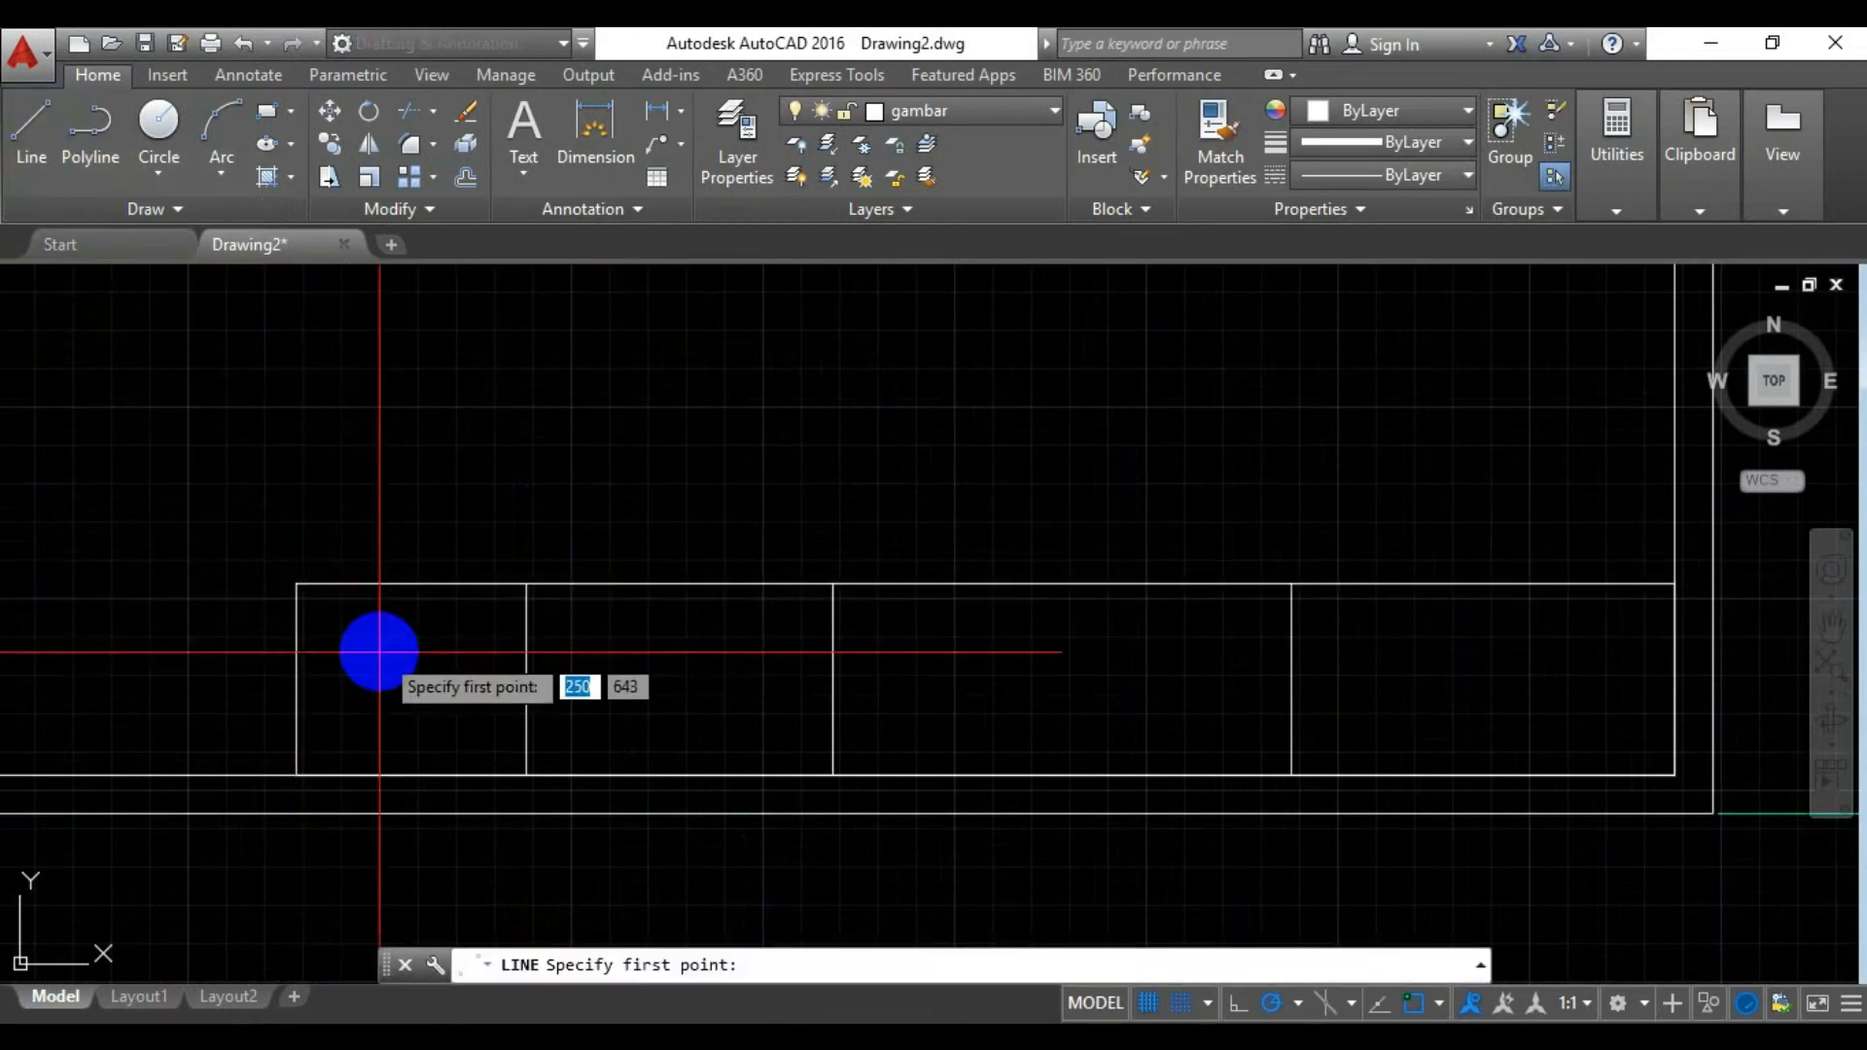
{"action": "left_click", "coordinate": [294, 583]}
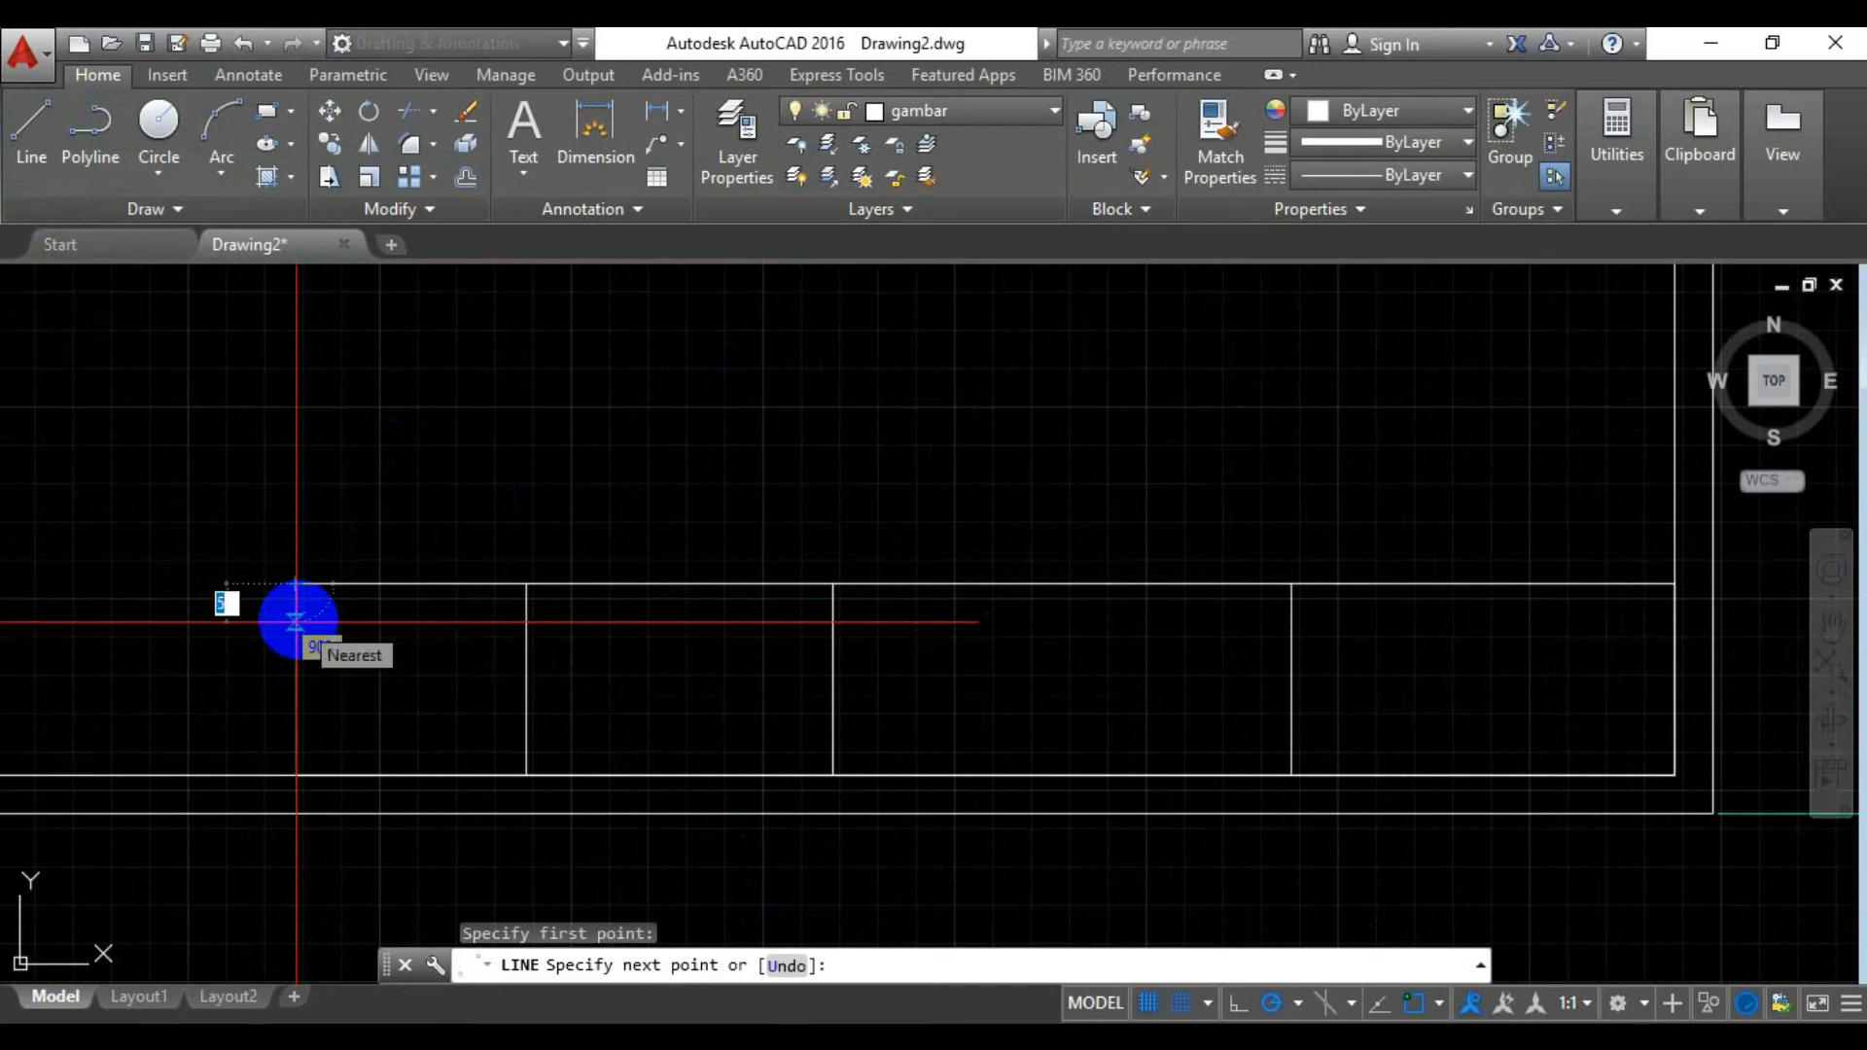
{"action": "type", "text": "5"}
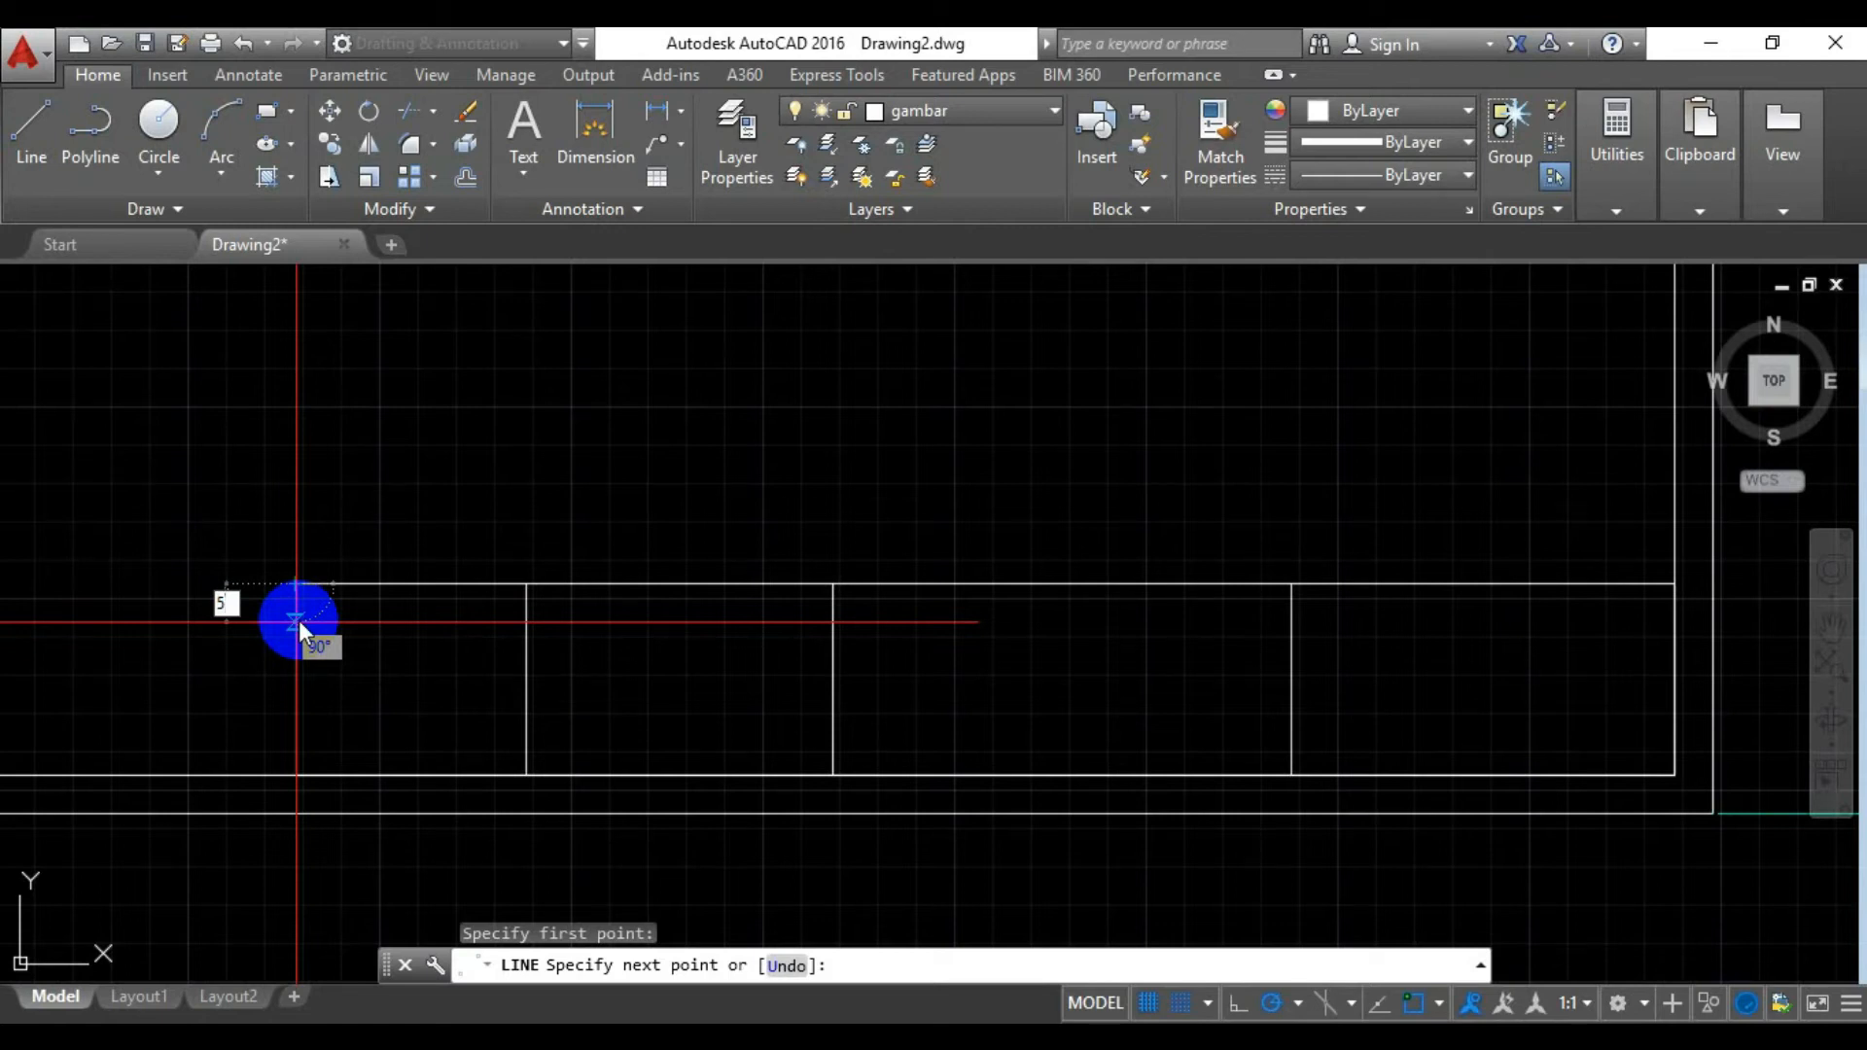
{"action": "key", "text": "Return"}
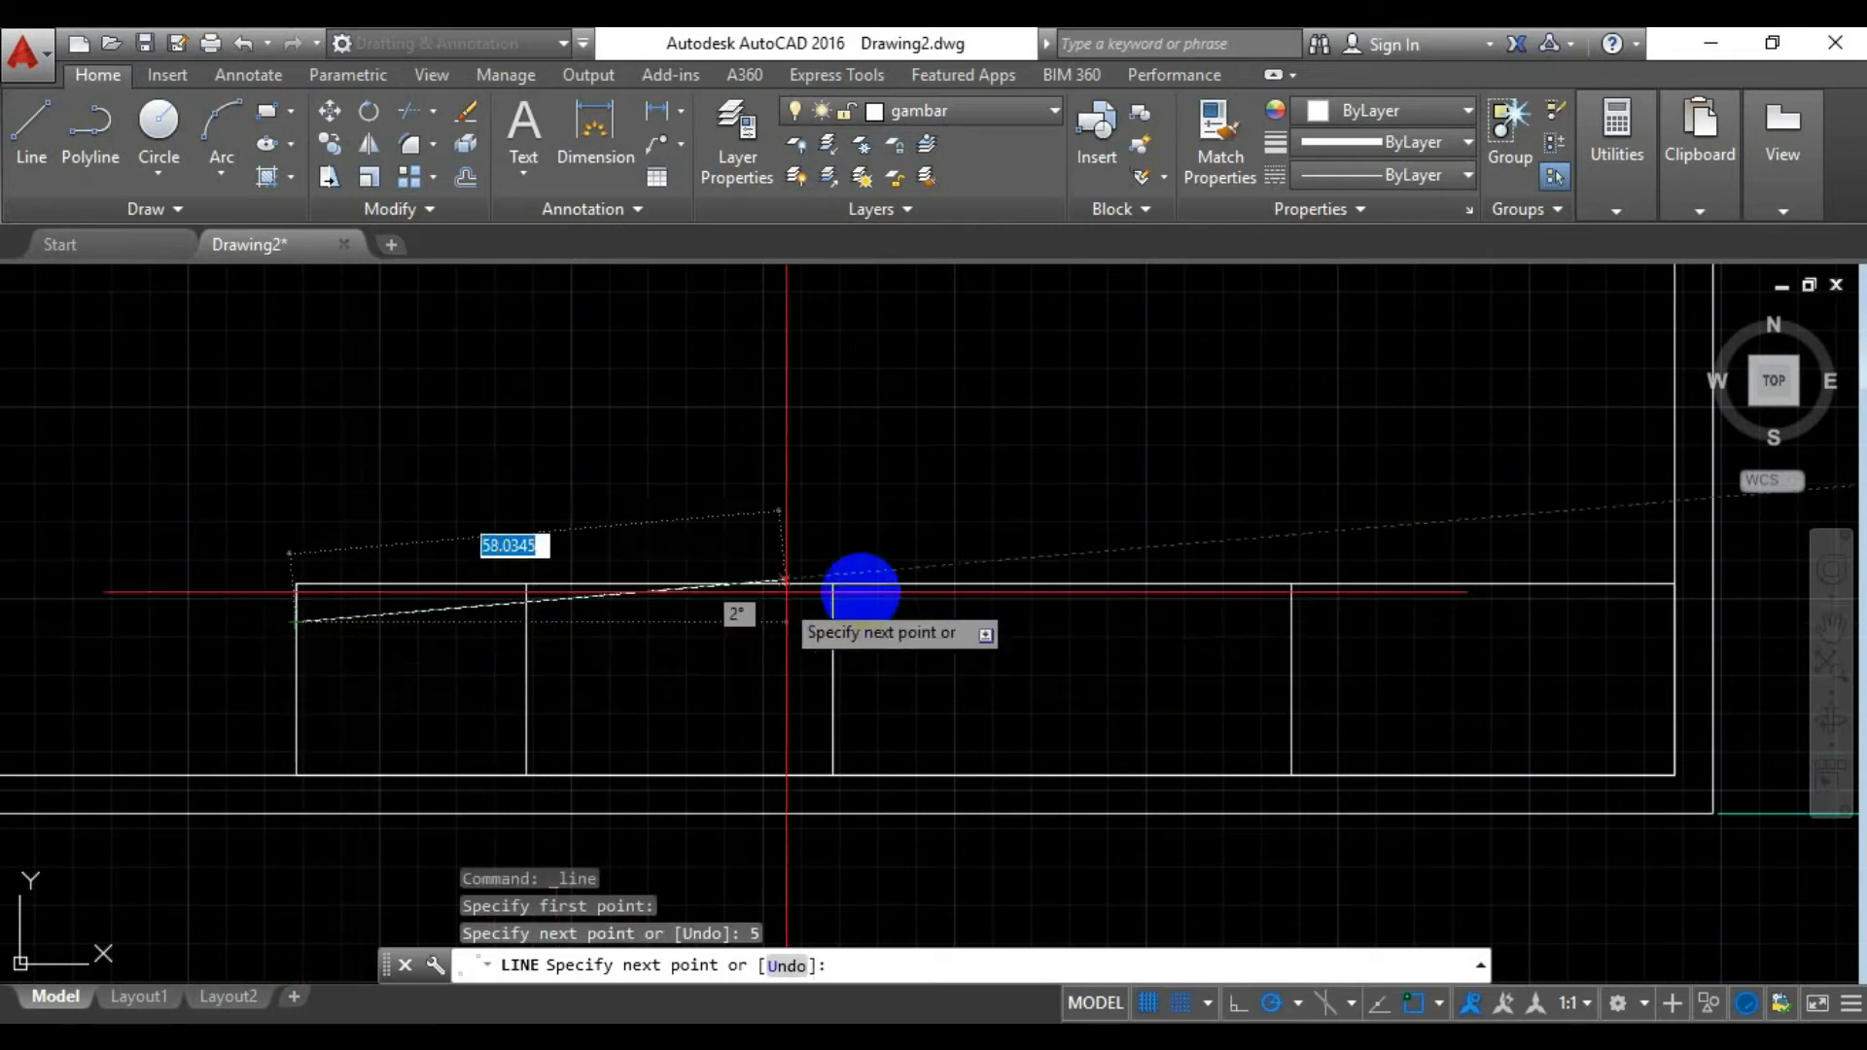
{"action": "left_click", "coordinate": [1674, 622]}
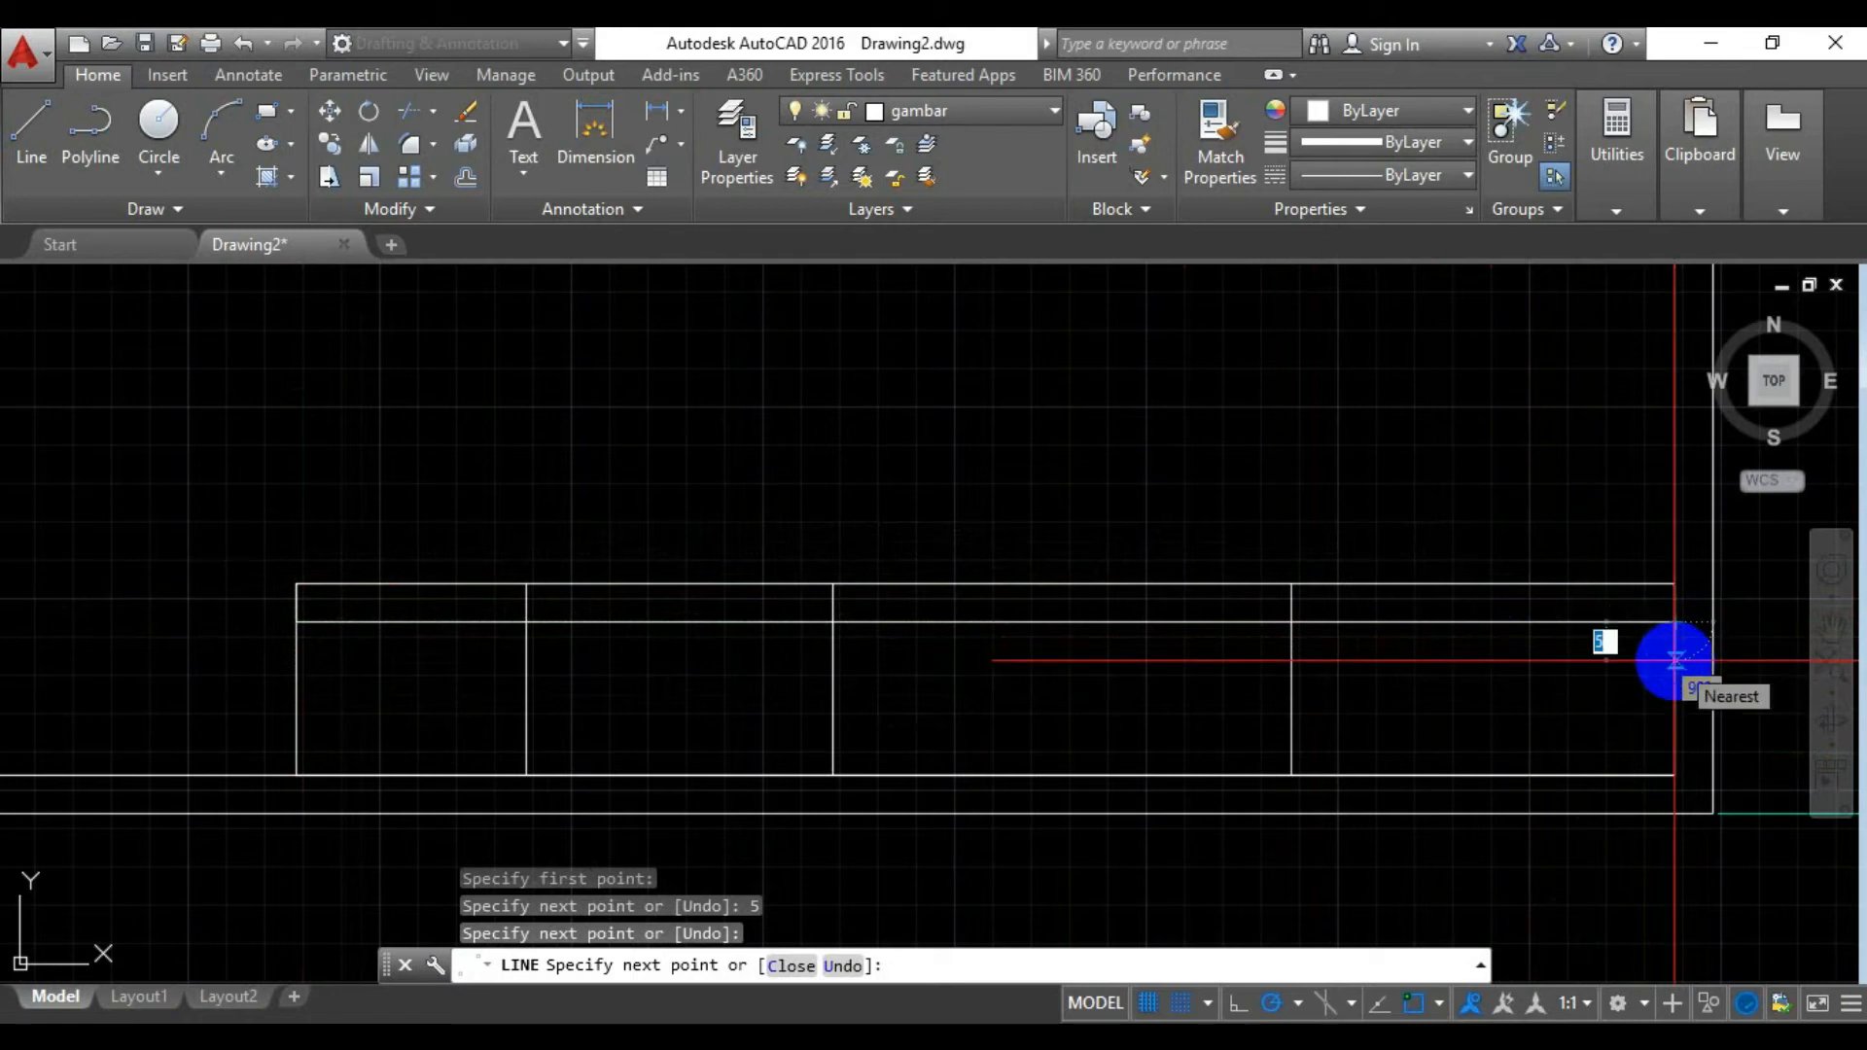
Continue the line with two more full-width horizontal row lines, each 5 below the previous one, and end the Line command
{"action": "type", "text": "5"}
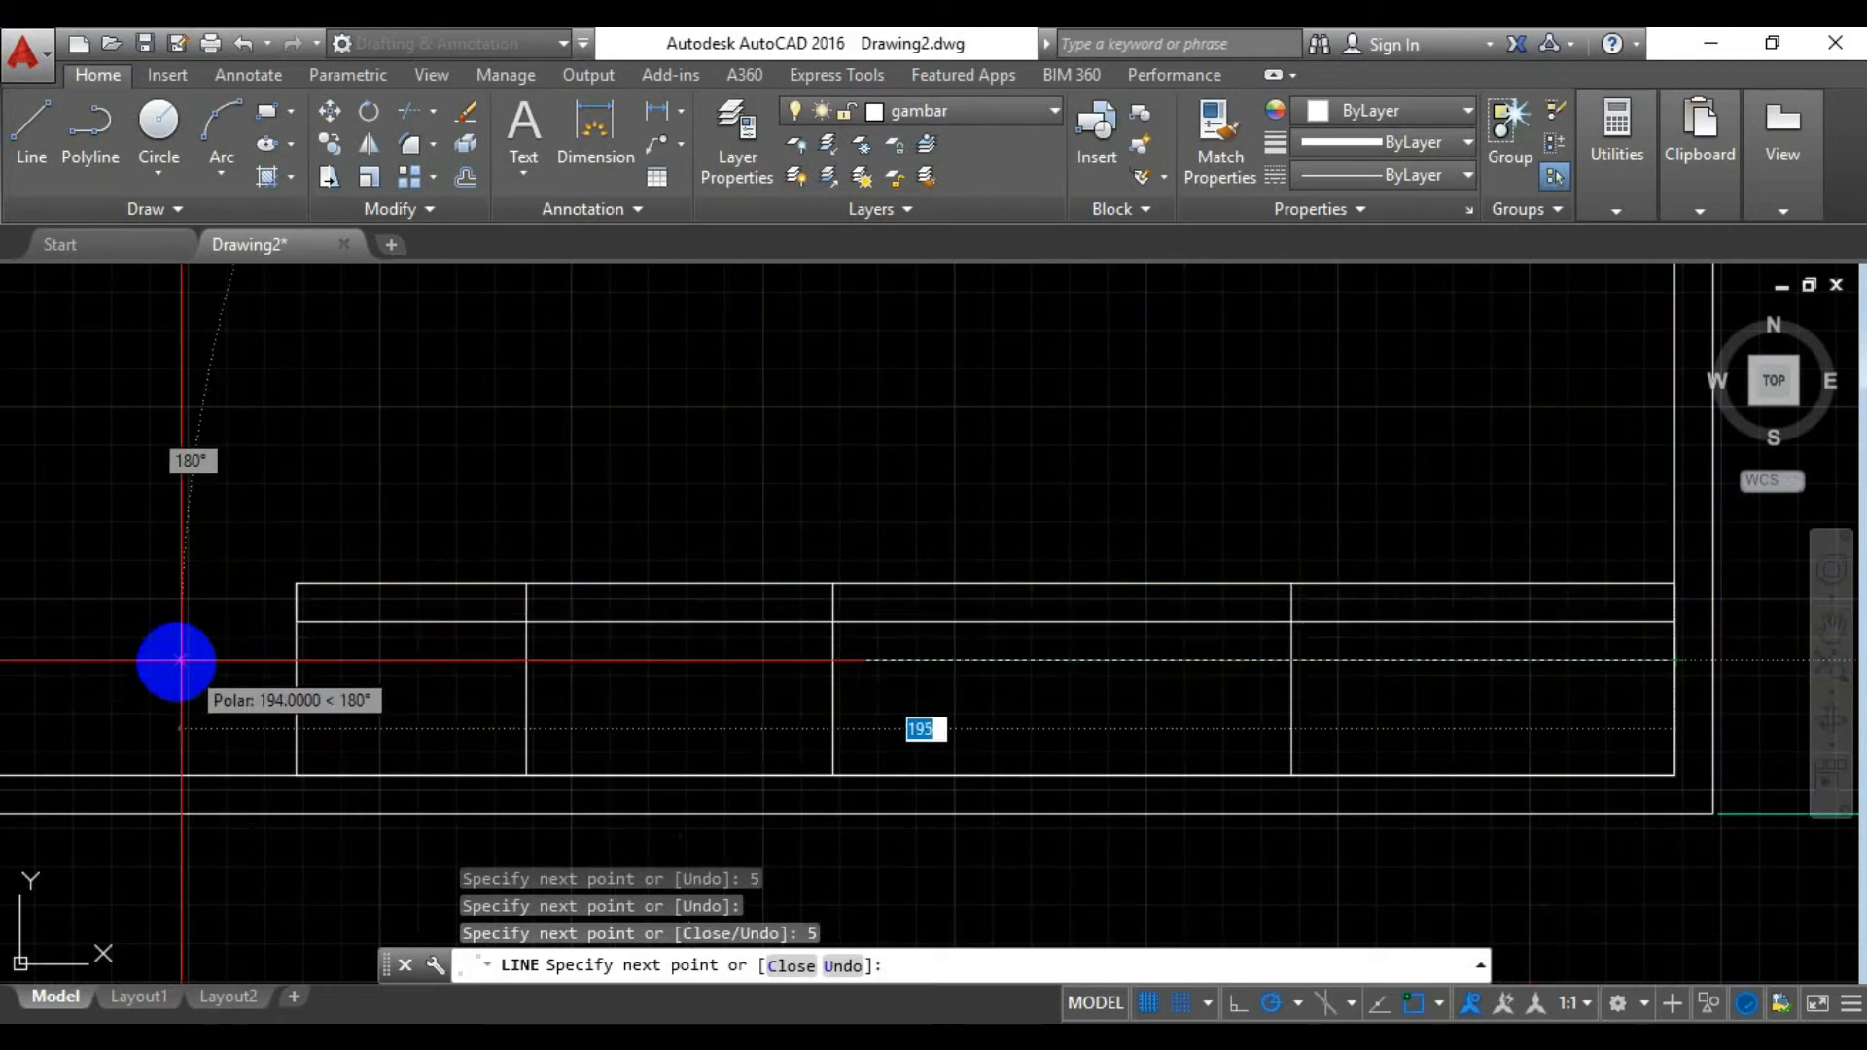
{"action": "left_click", "coordinate": [295, 660]}
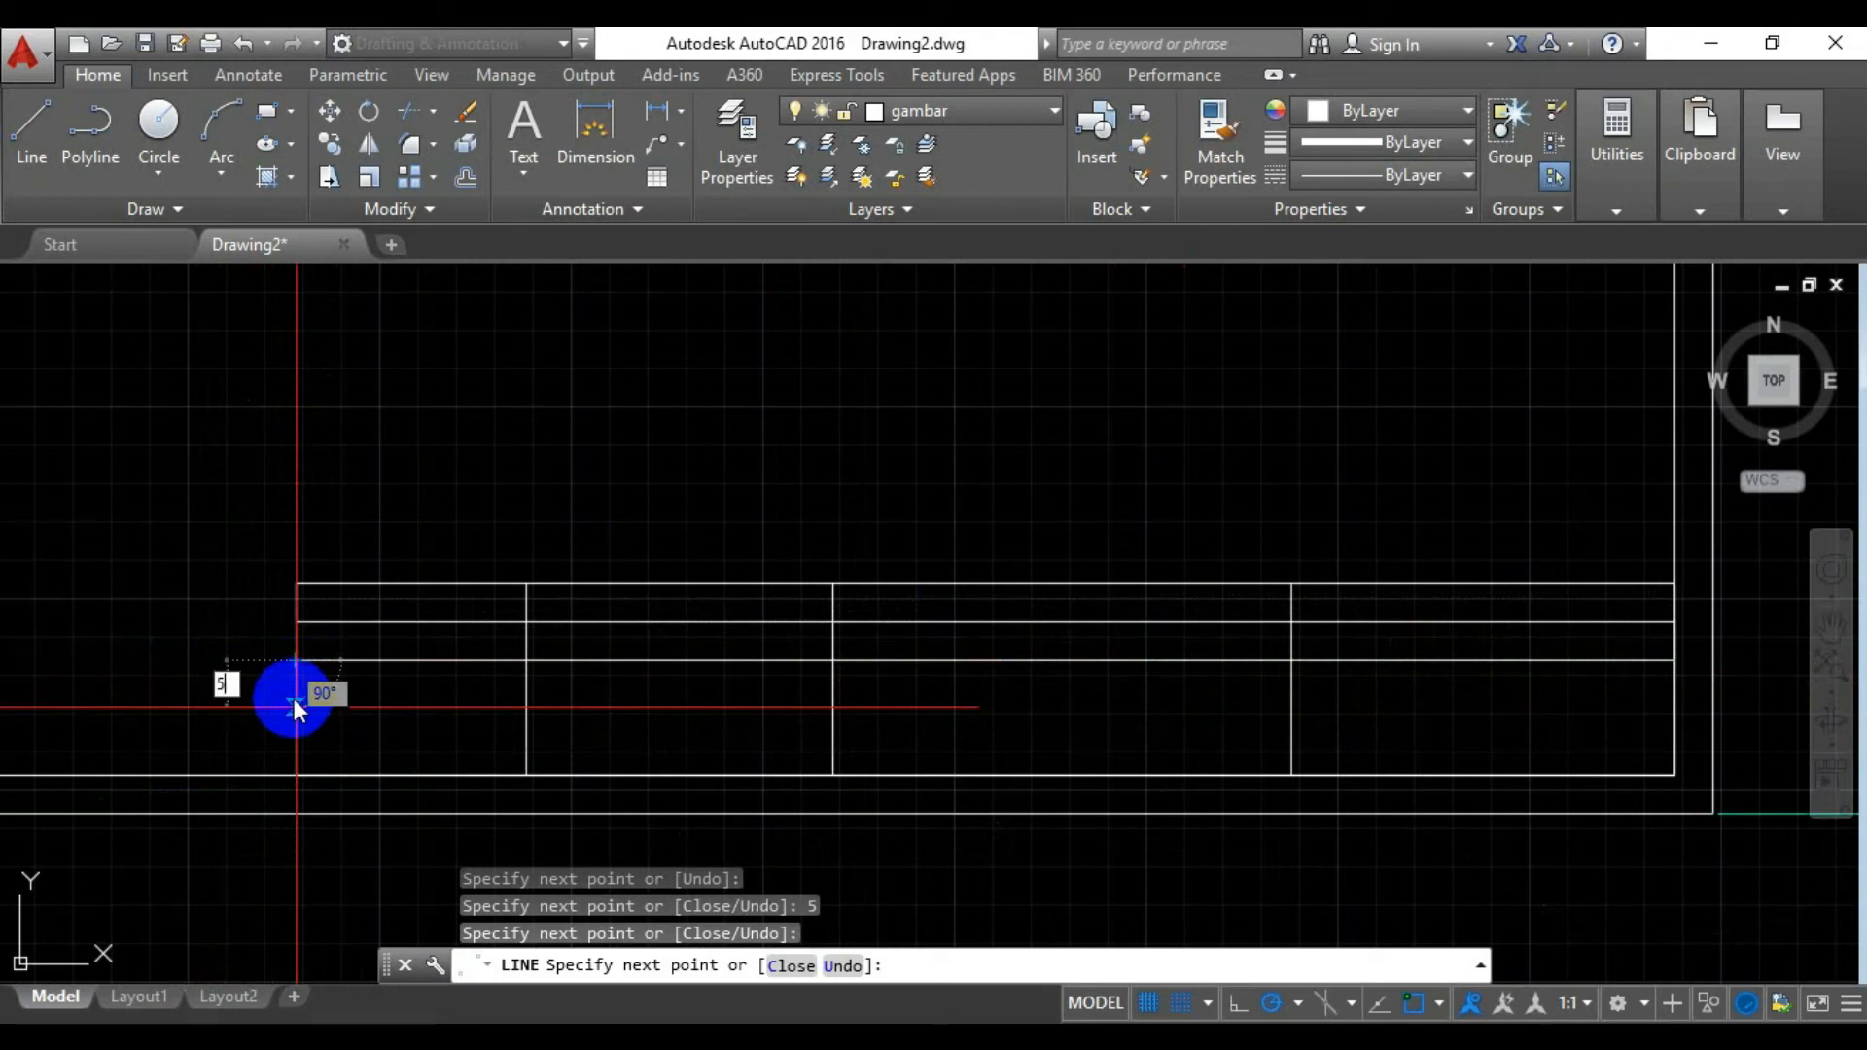
{"action": "key", "text": "Return"}
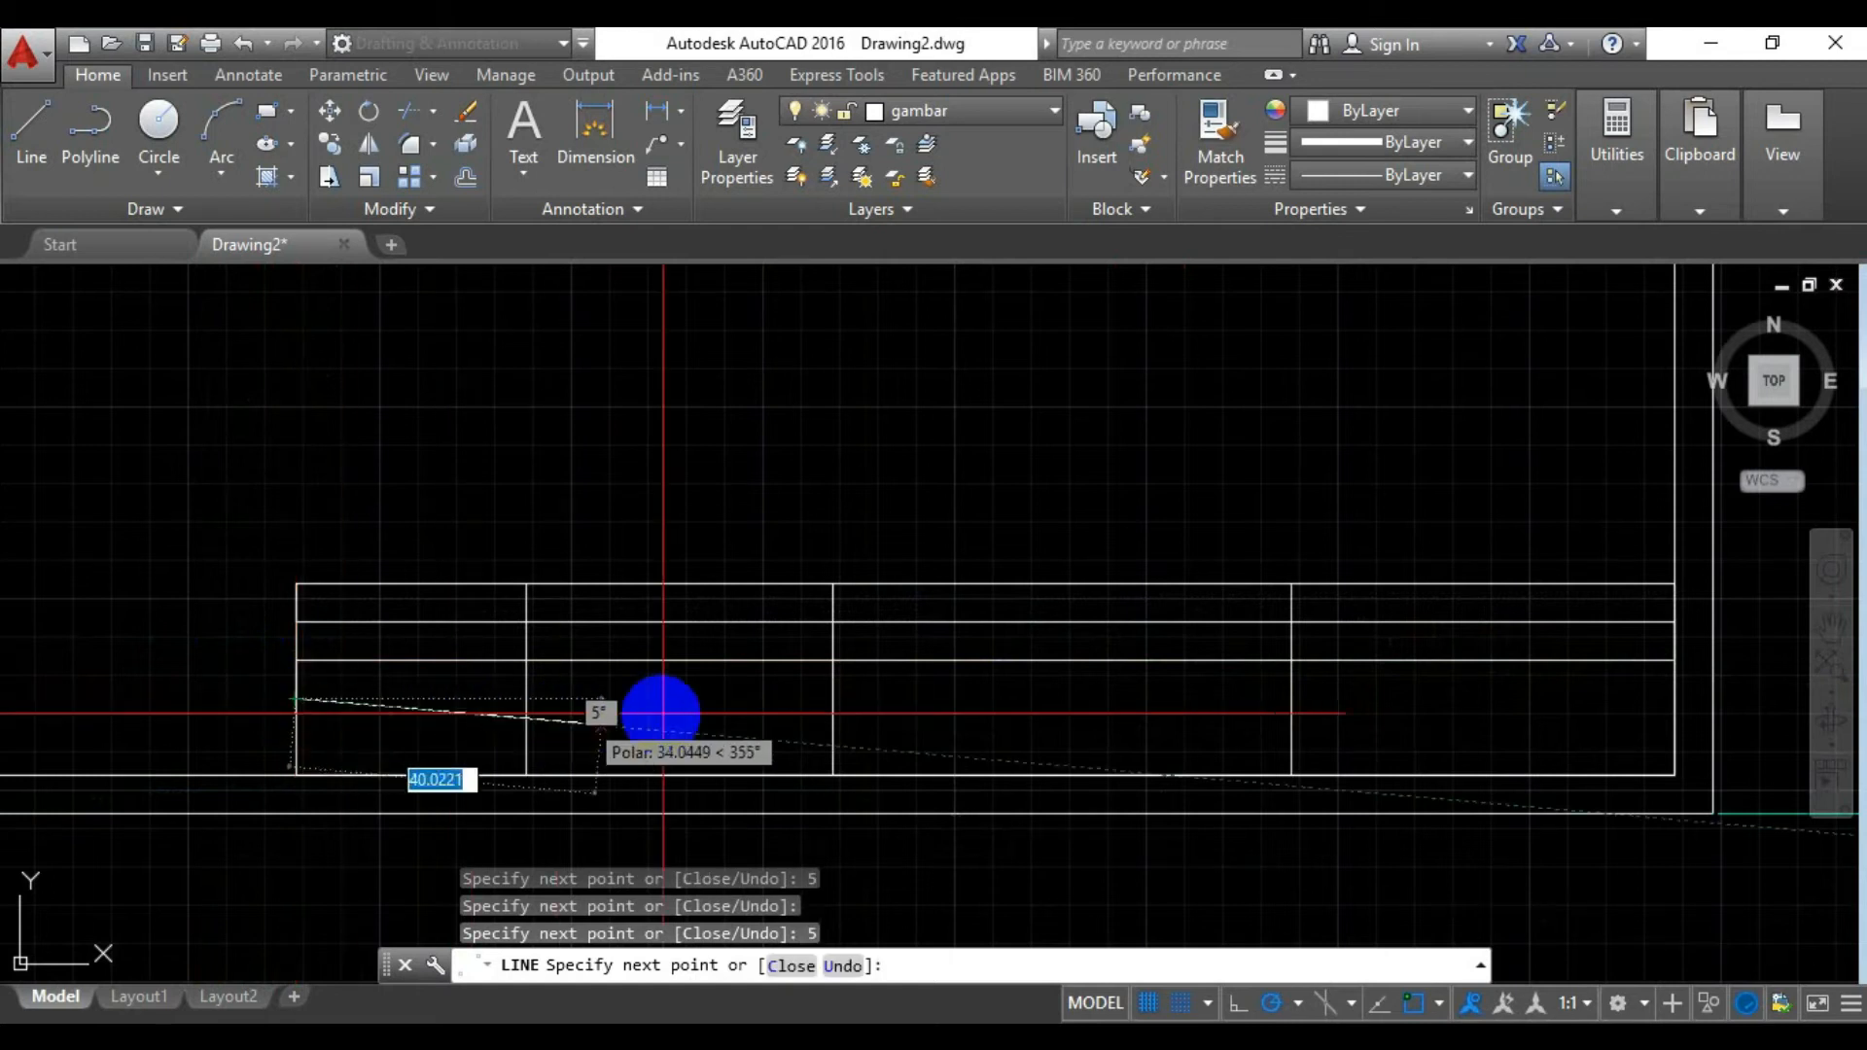
{"action": "left_click", "coordinate": [1673, 698]}
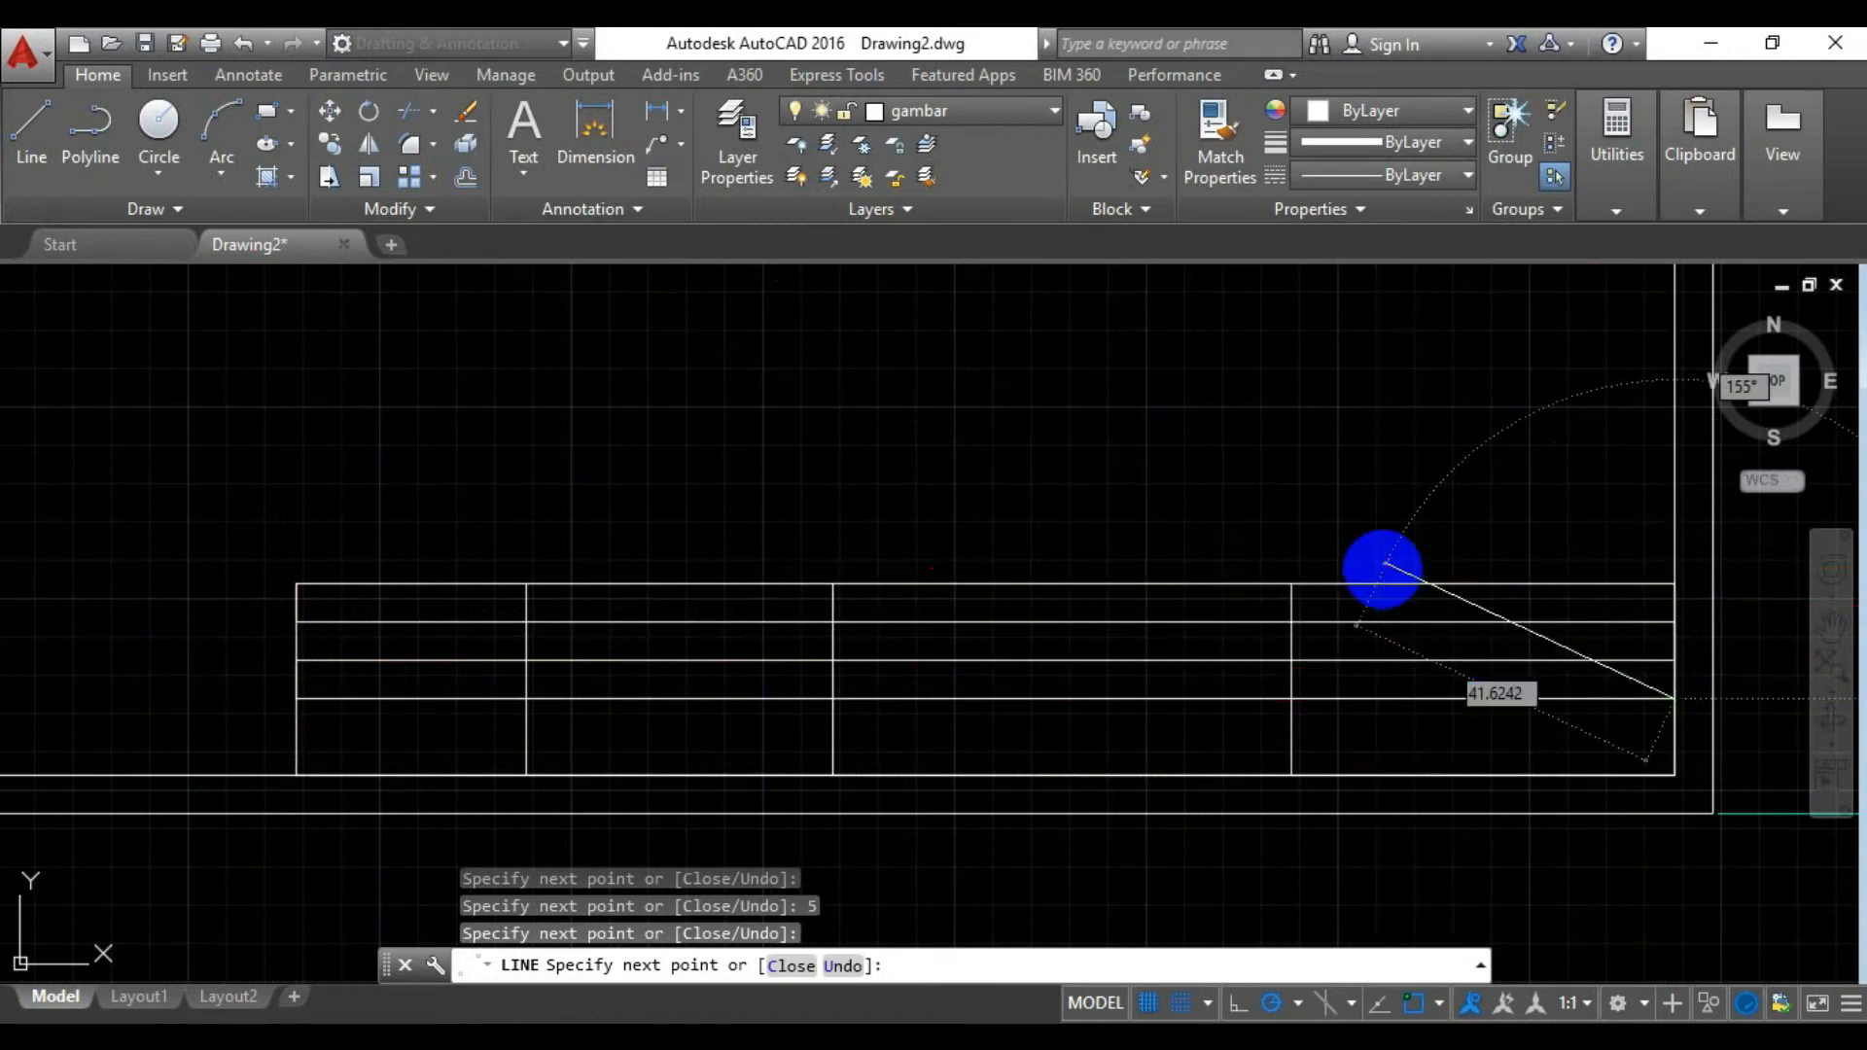
{"action": "key", "text": "Escape"}
Trim the title block's upper two row lines out of the first column, using the first inner vertical divider as cutting edge
{"action": "scroll", "coordinate": [564, 516], "scroll_direction": "up", "scroll_amount": 3}
{"action": "middle_click_drag", "start_coordinate": [538, 548], "coordinate": [690, 415]}
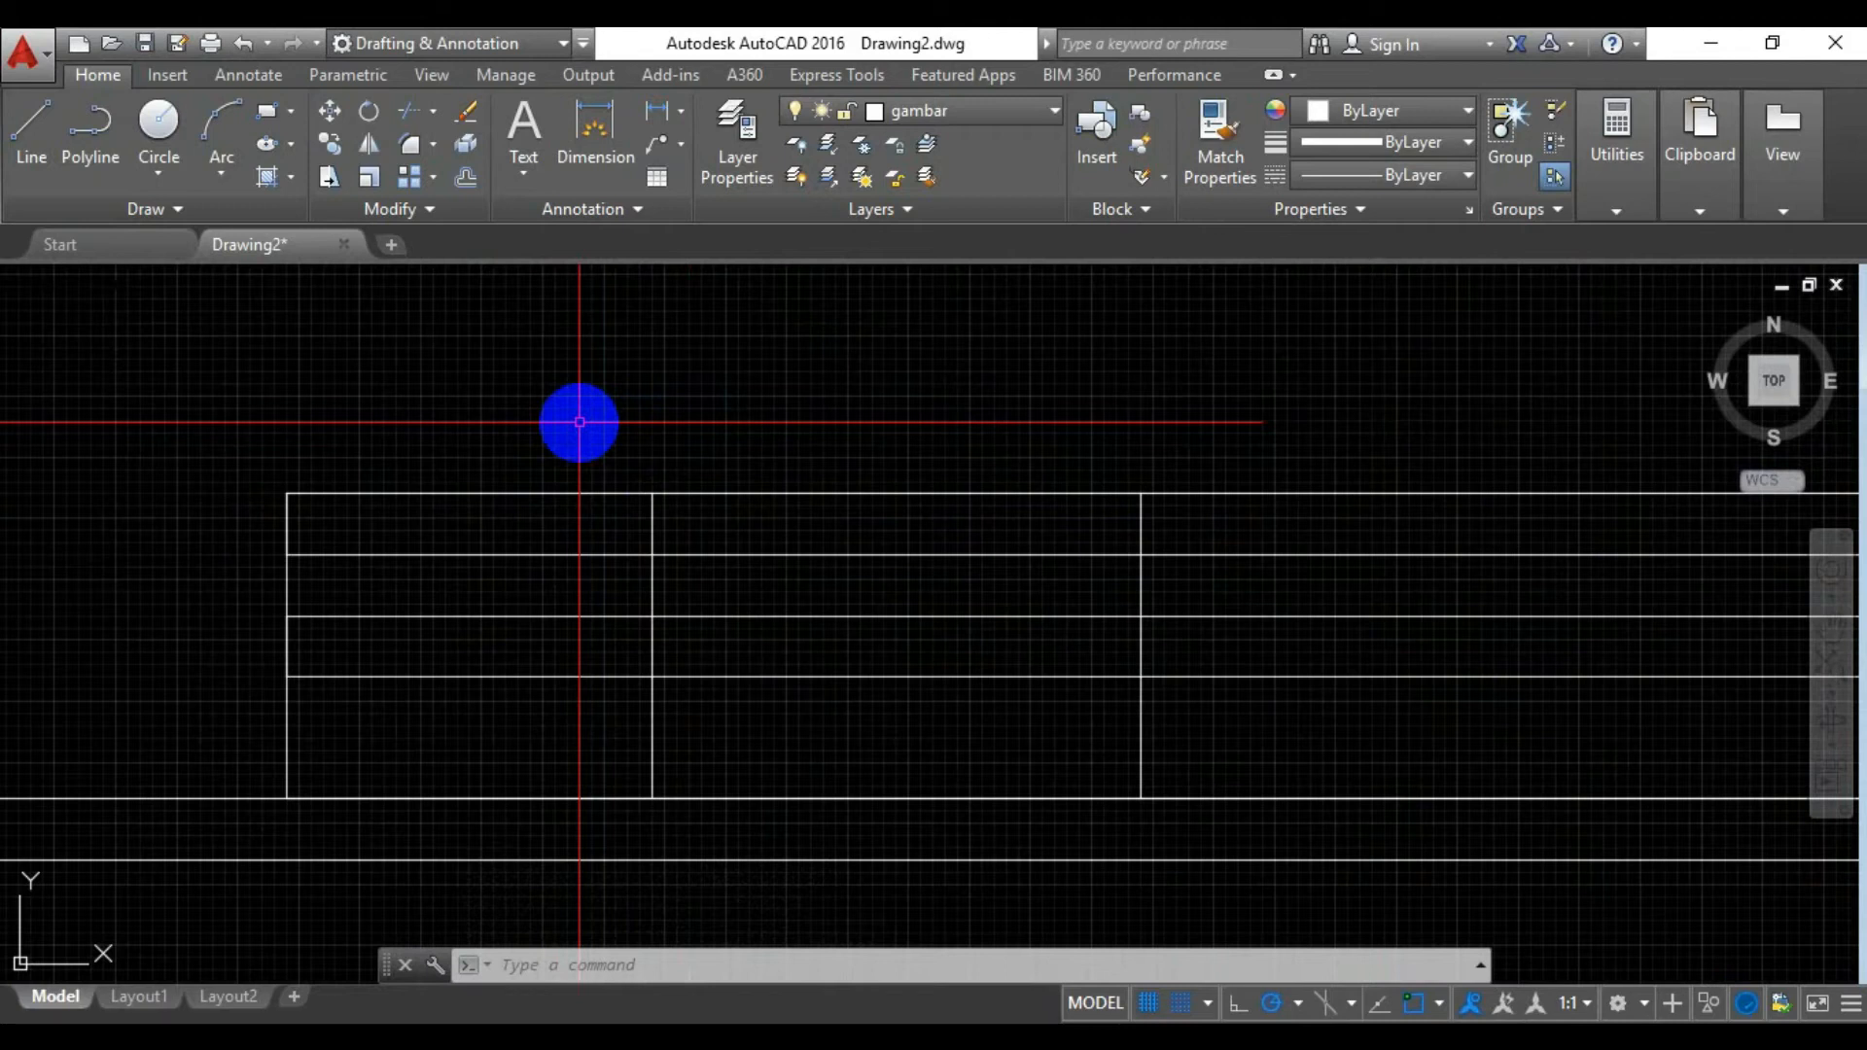
{"action": "left_click", "coordinate": [410, 111]}
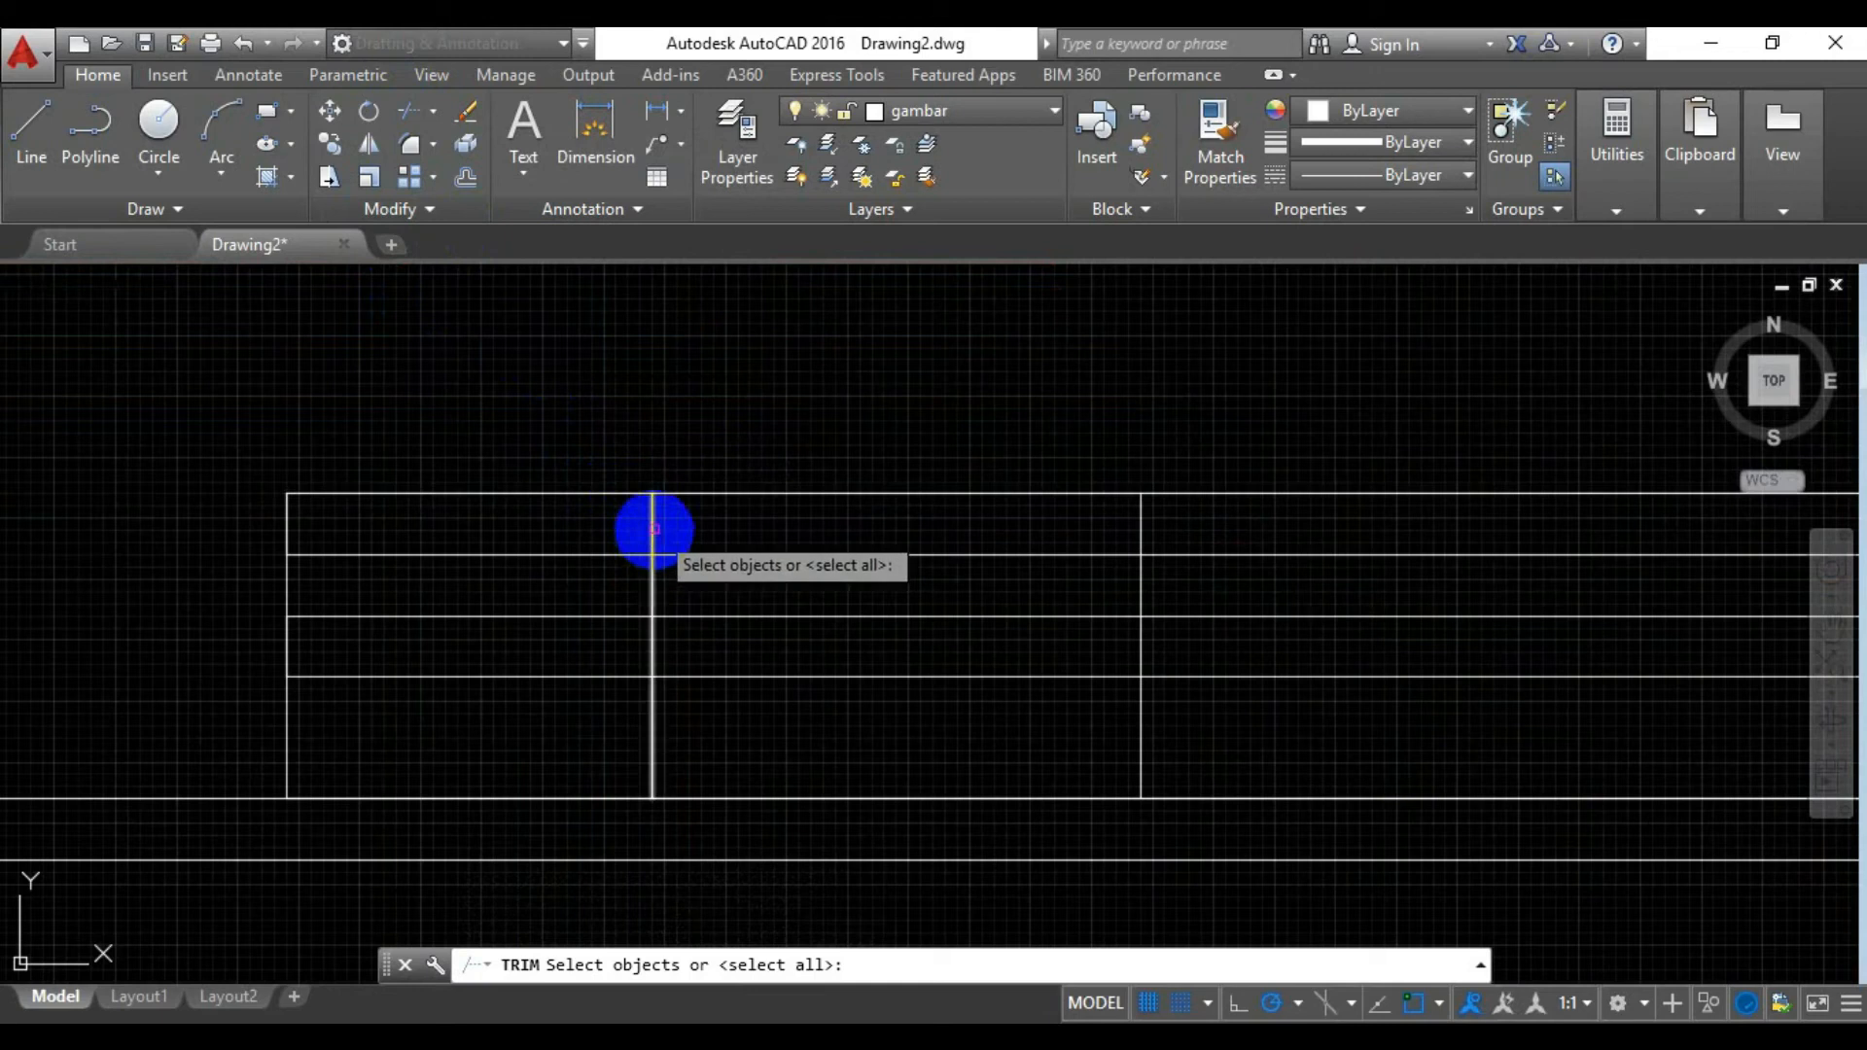
{"action": "left_click", "coordinate": [653, 529]}
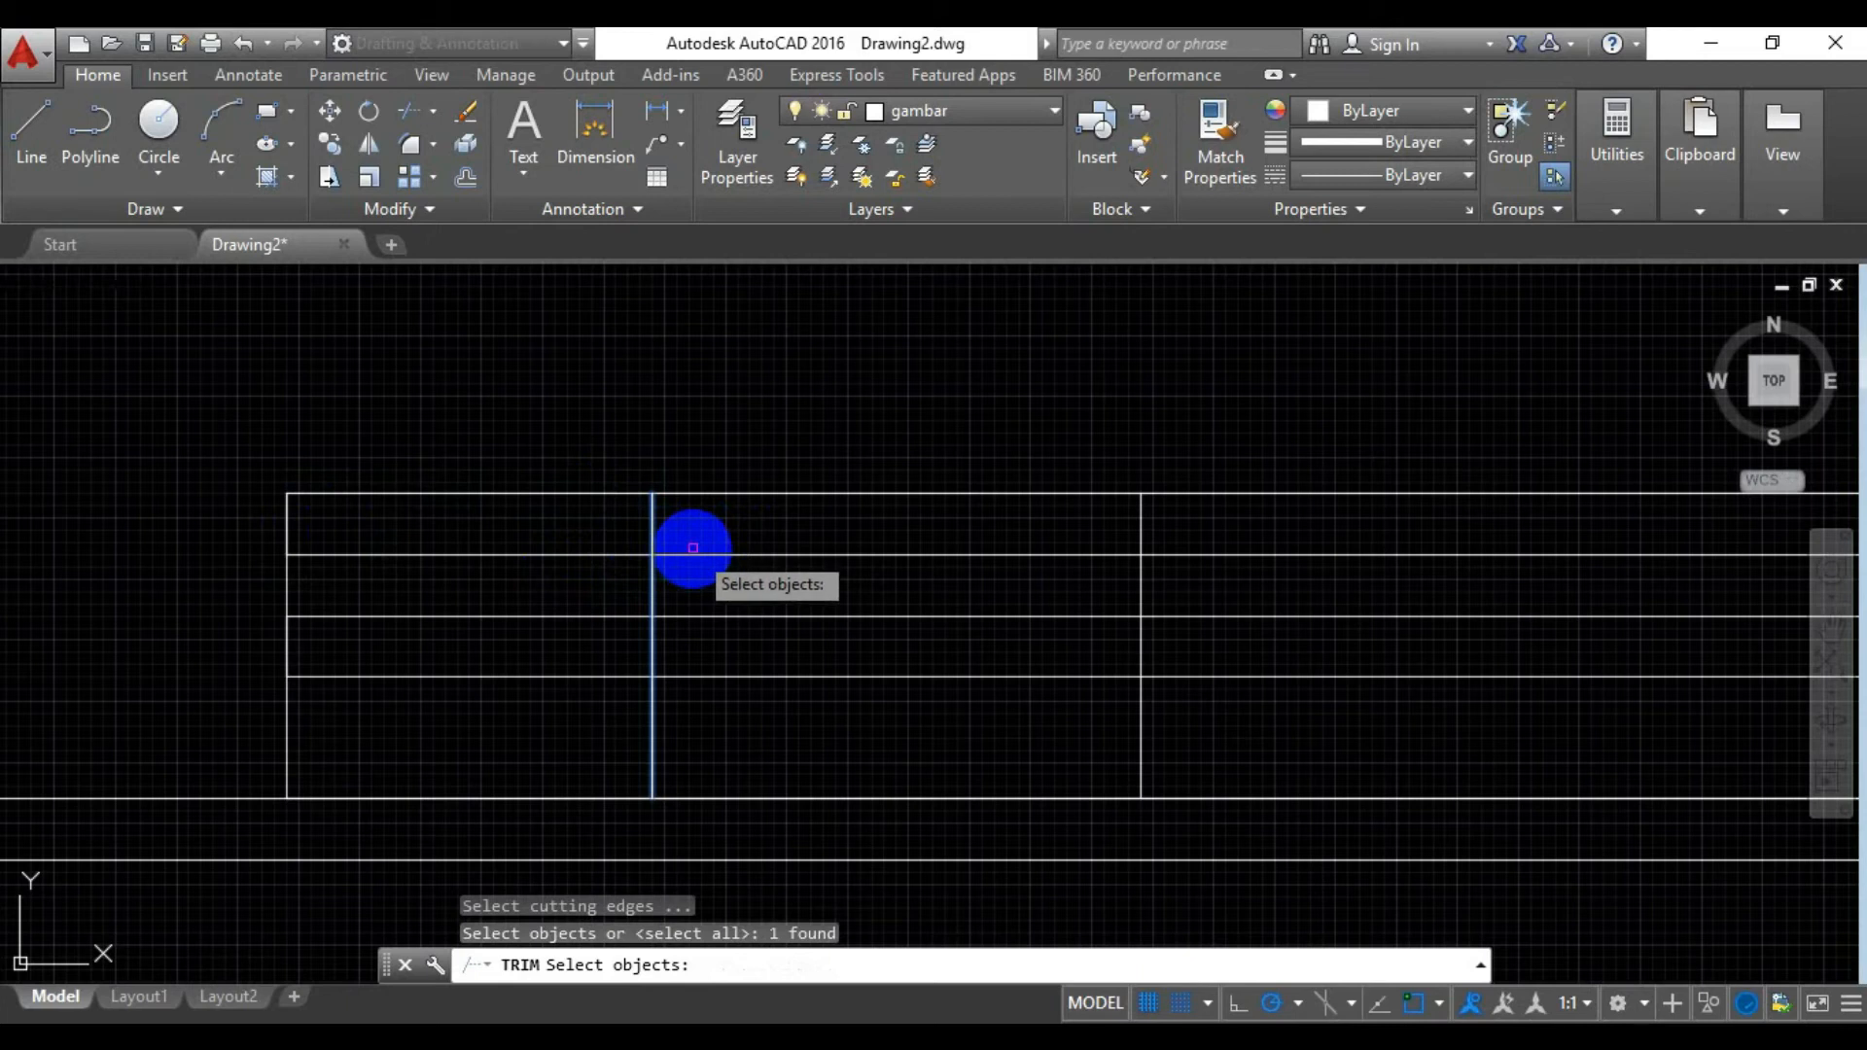
{"action": "key", "text": "Return"}
{"action": "left_click", "coordinate": [544, 552]}
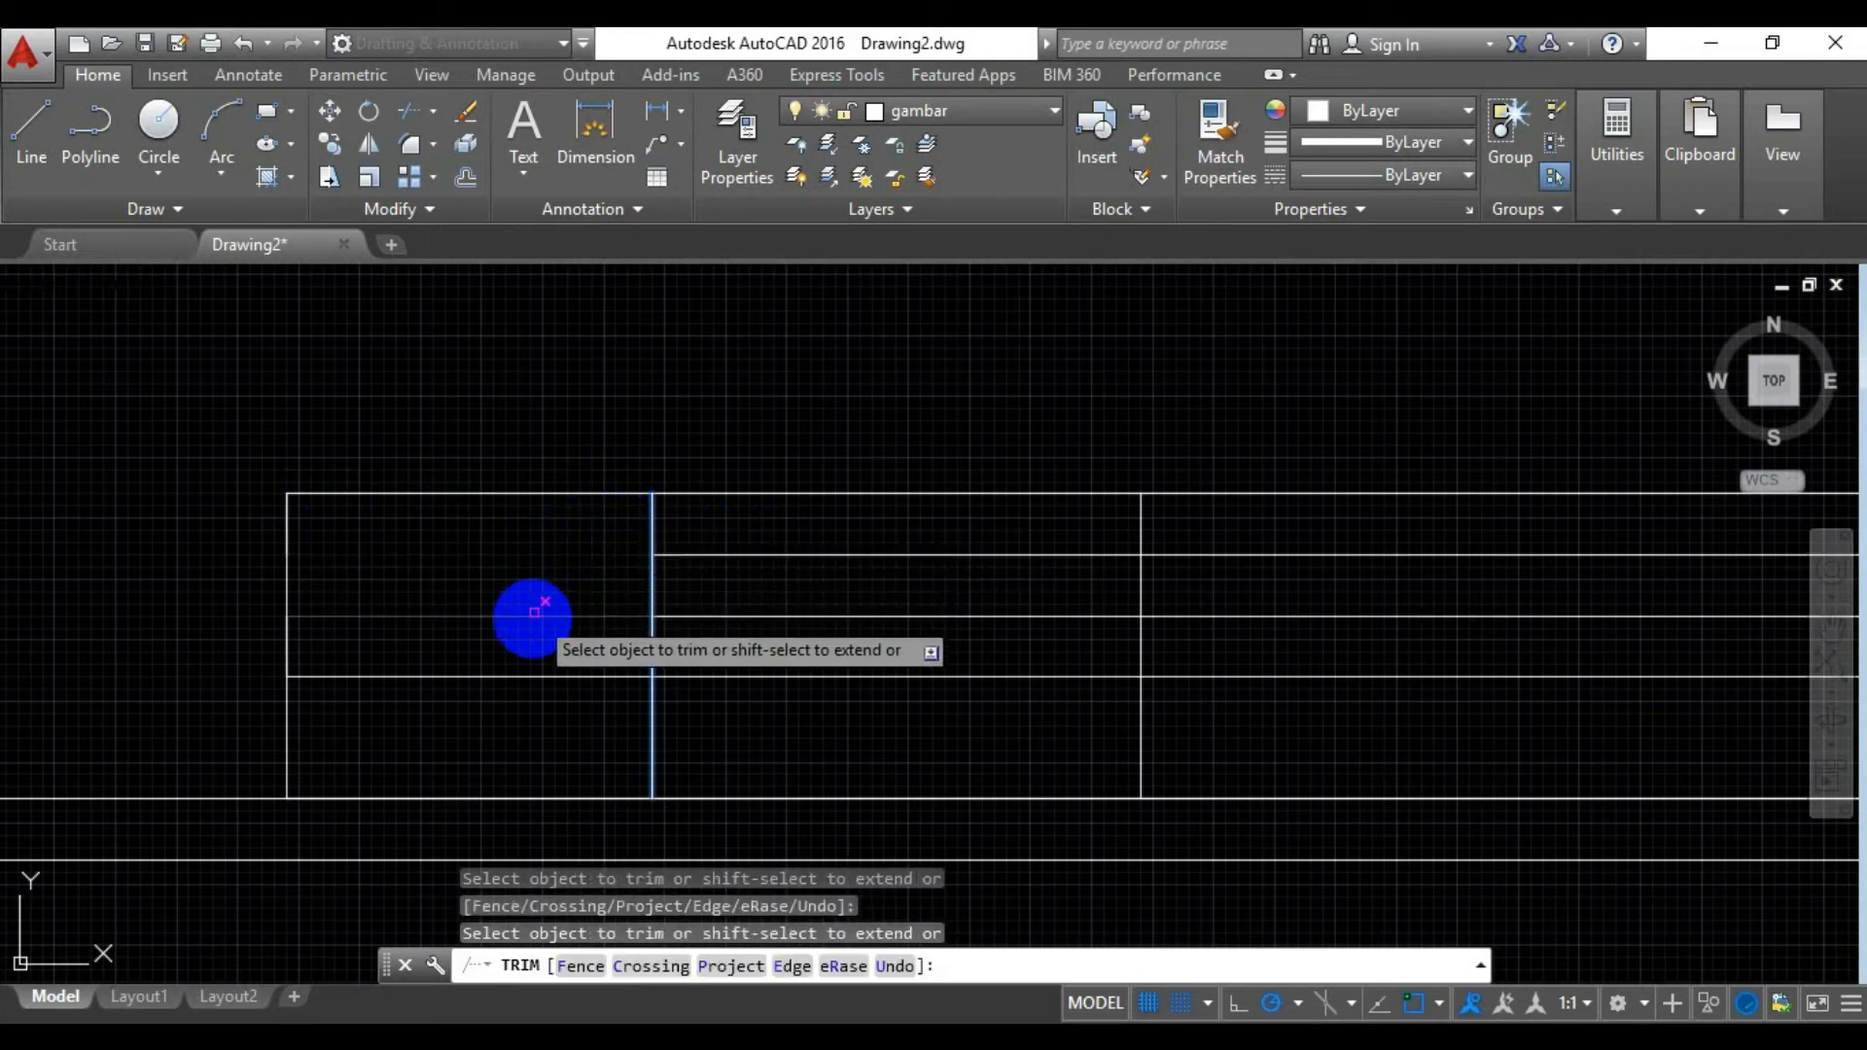
{"action": "left_click", "coordinate": [533, 615]}
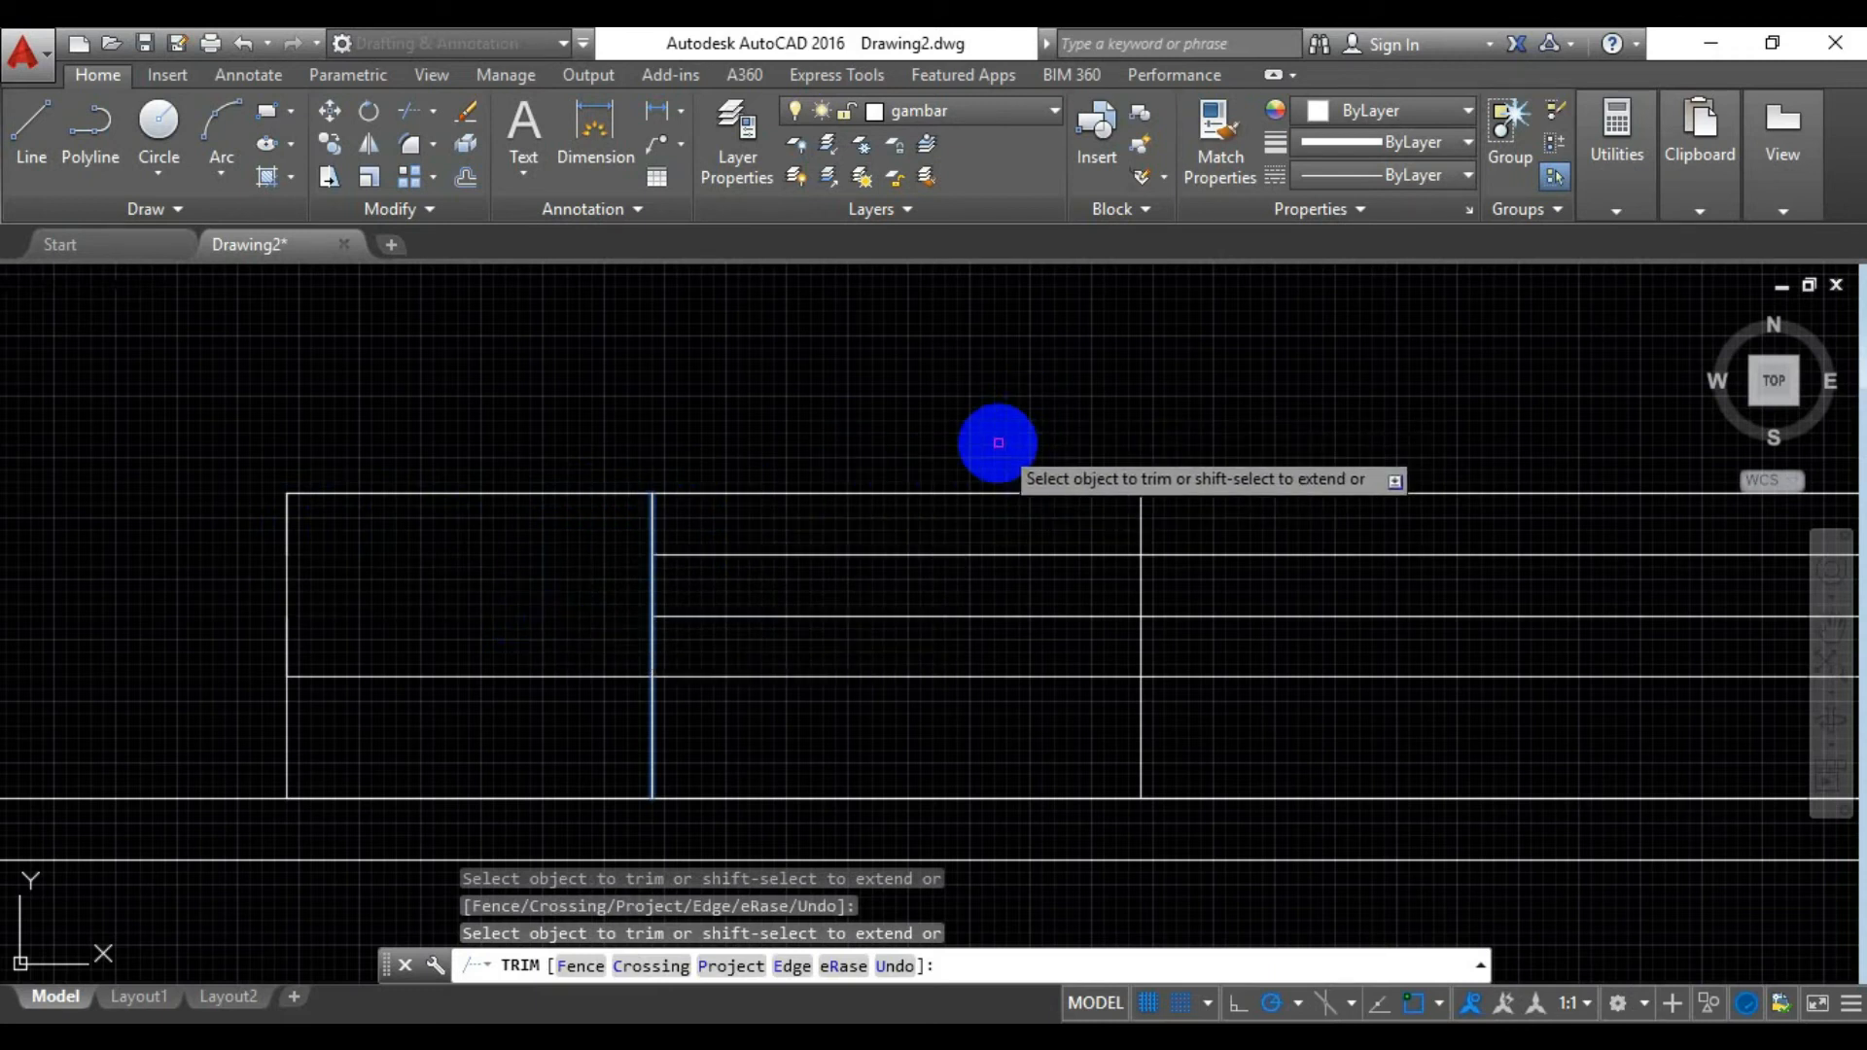
{"action": "key", "text": "Escape"}
Trim the first and second inner vertical dividers below the lowest row line, using that row line as cutting edge
{"action": "scroll", "coordinate": [1149, 718], "scroll_direction": "up", "scroll_amount": 2}
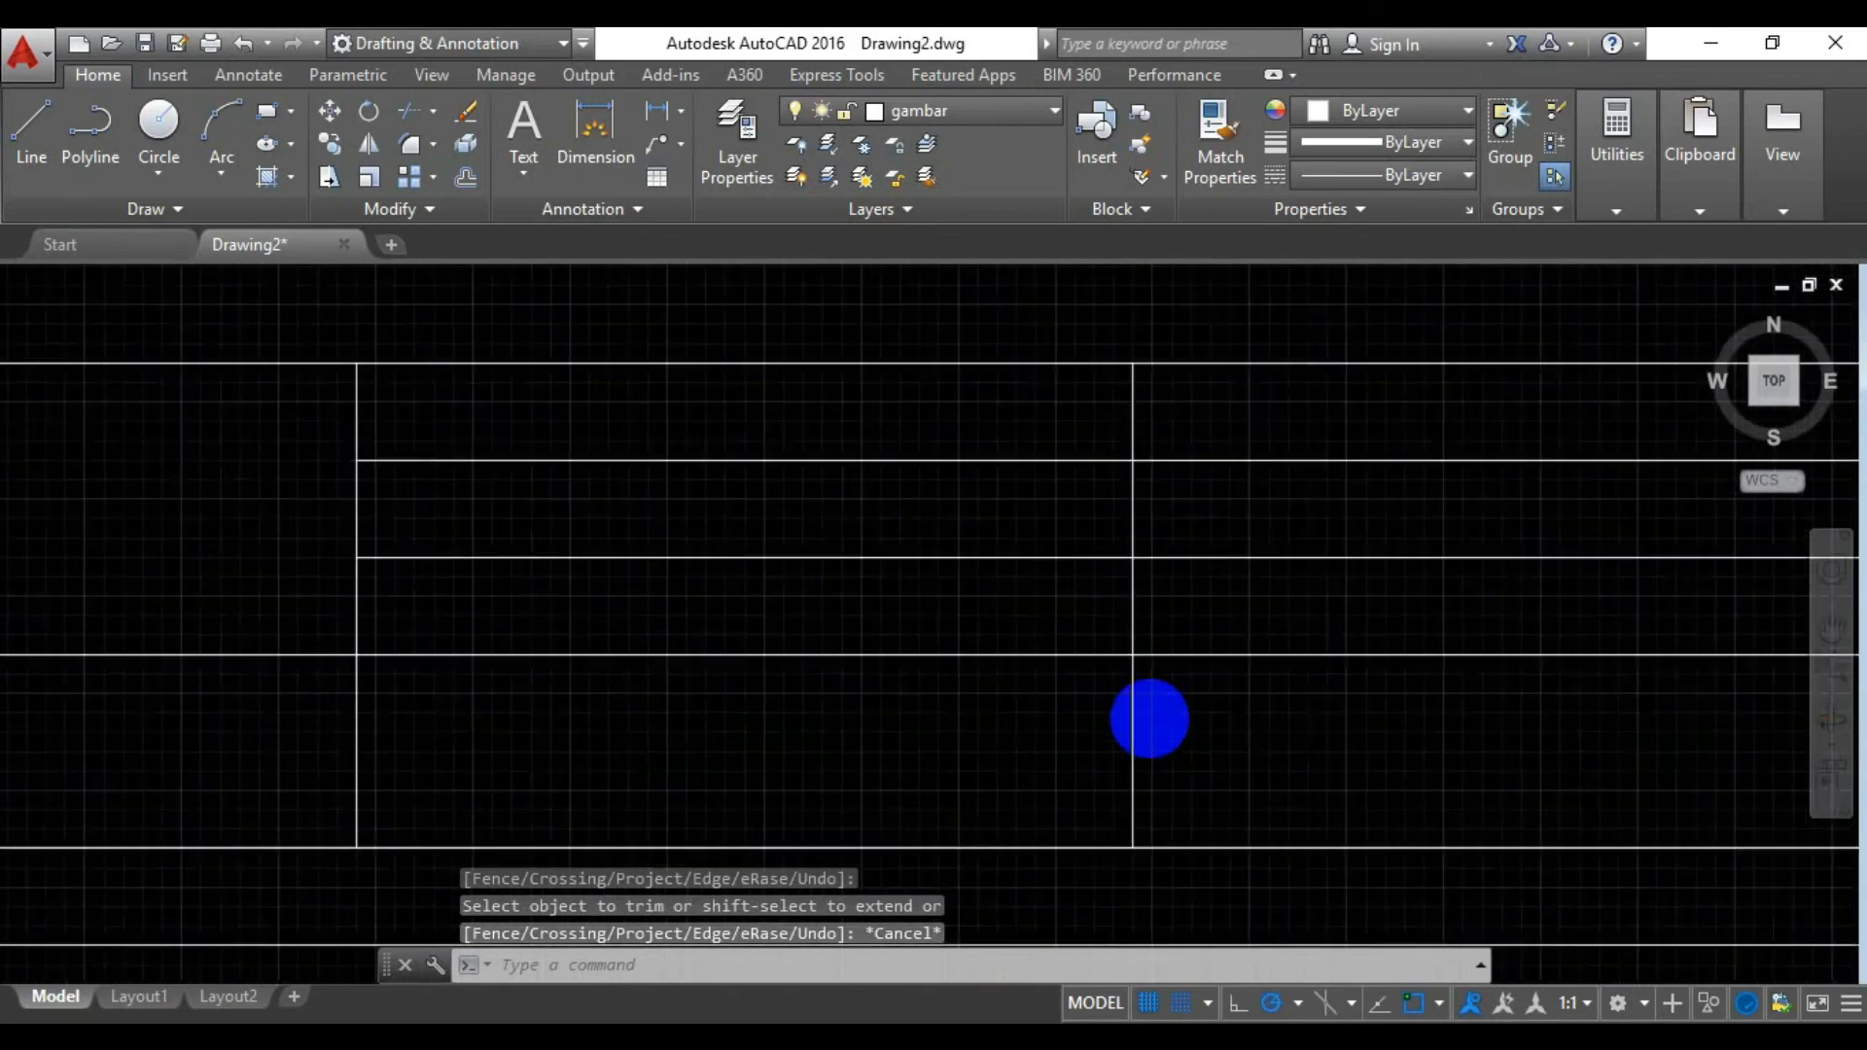
{"action": "scroll", "coordinate": [1149, 719], "scroll_direction": "down", "scroll_amount": 4}
{"action": "middle_click_drag", "start_coordinate": [1146, 479], "coordinate": [736, 475]}
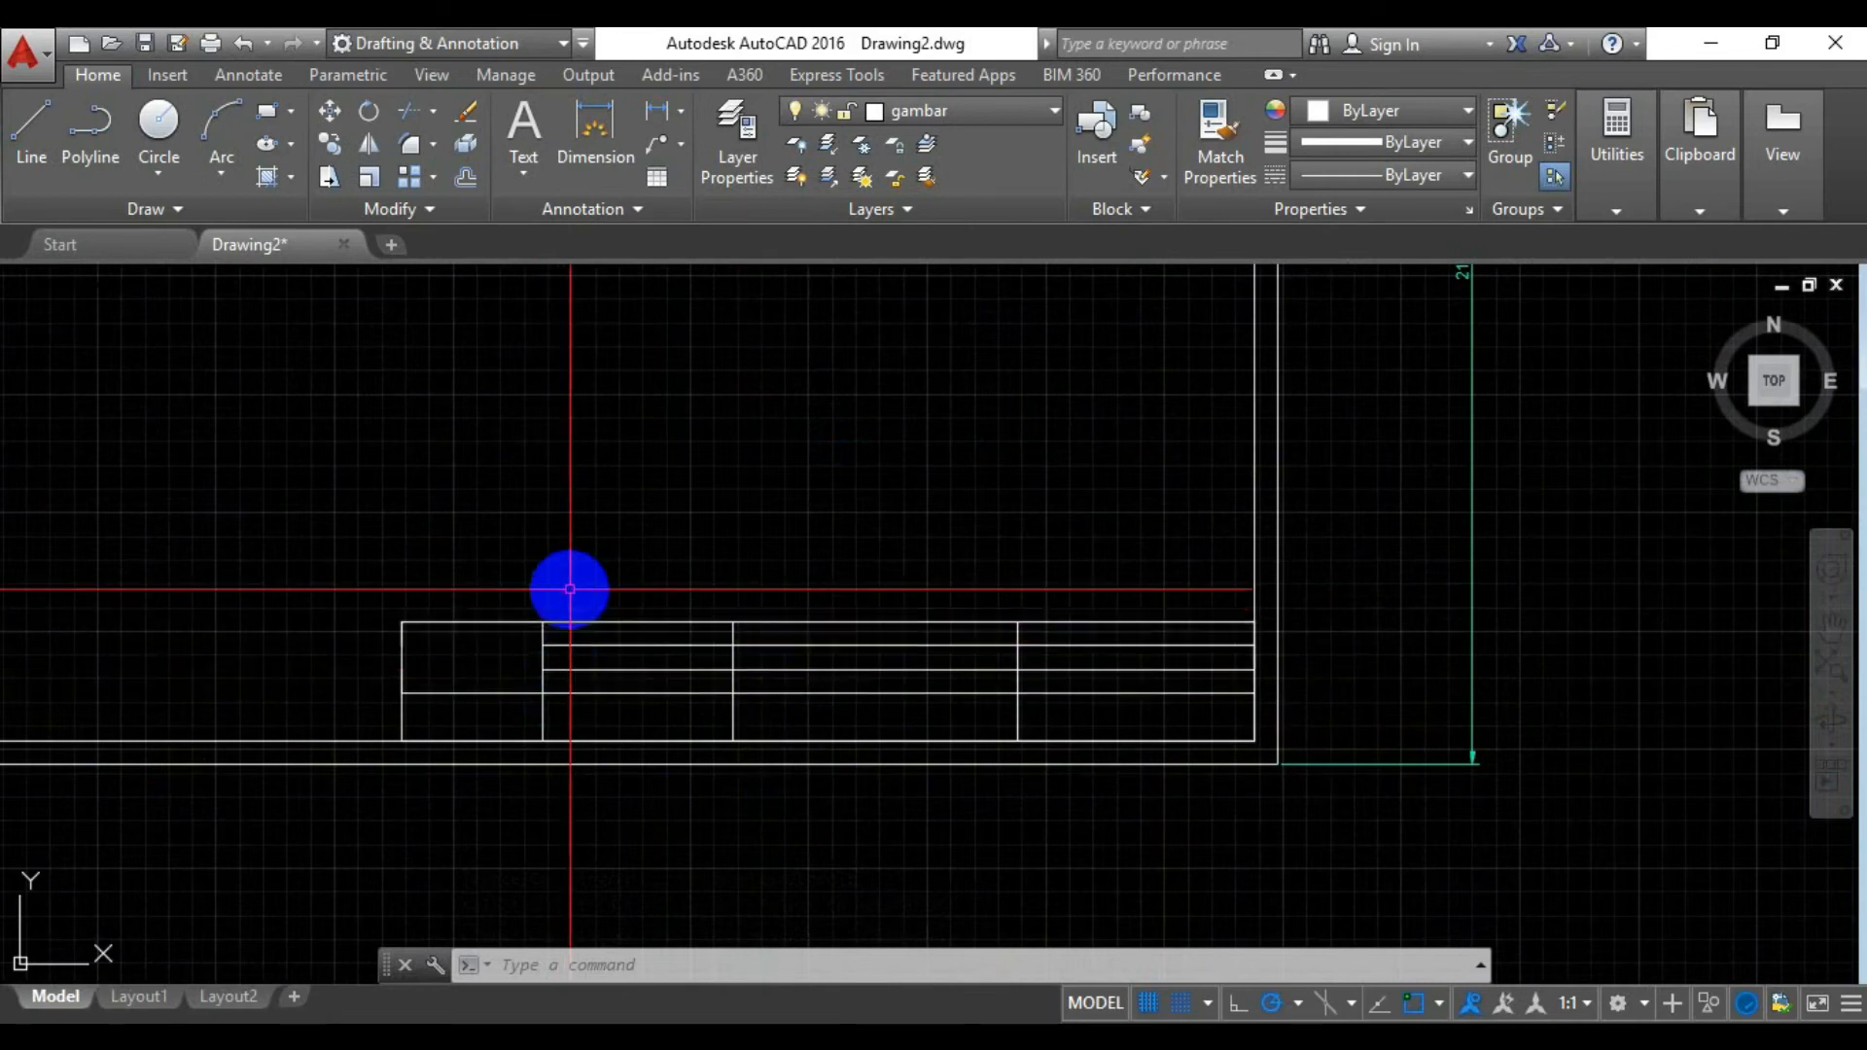
{"action": "scroll", "coordinate": [570, 589], "scroll_direction": "down", "scroll_amount": 2}
{"action": "scroll", "coordinate": [566, 583], "scroll_direction": "up", "scroll_amount": 4}
{"action": "middle_click_drag", "start_coordinate": [567, 606], "coordinate": [564, 547]}
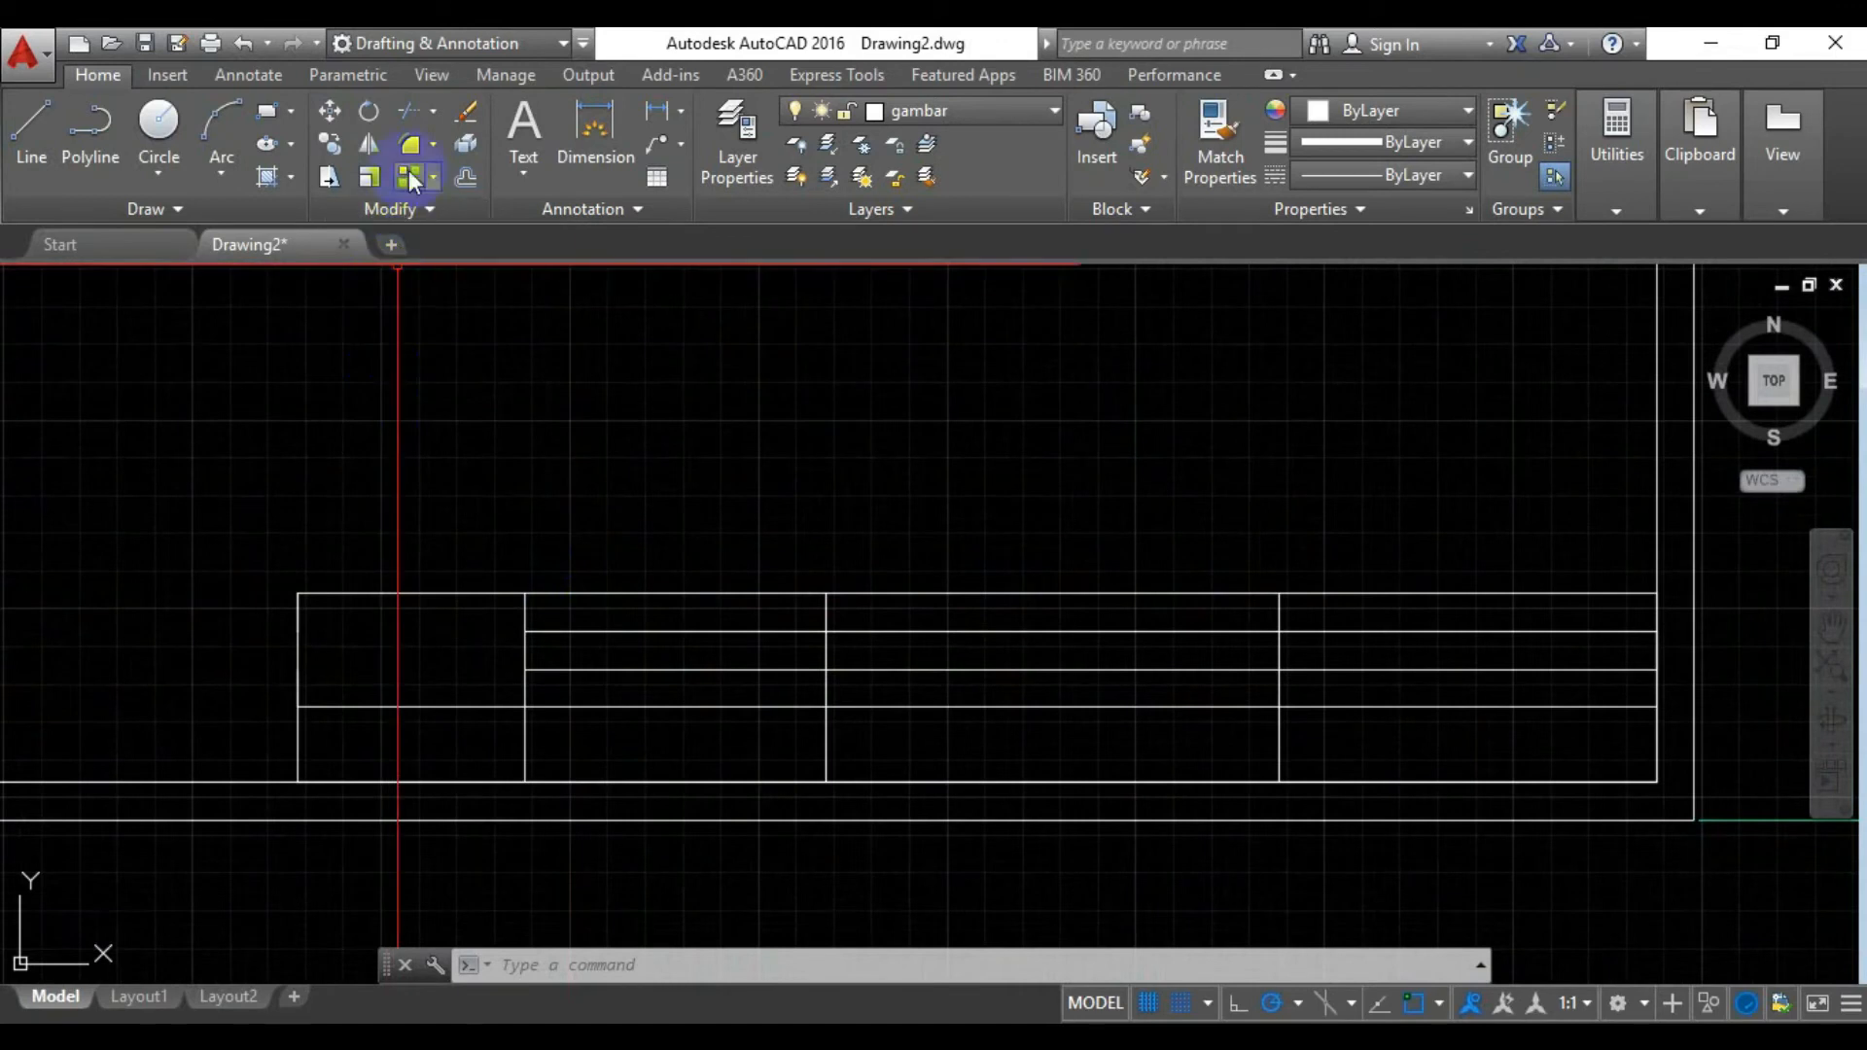
{"action": "left_click", "coordinate": [411, 108]}
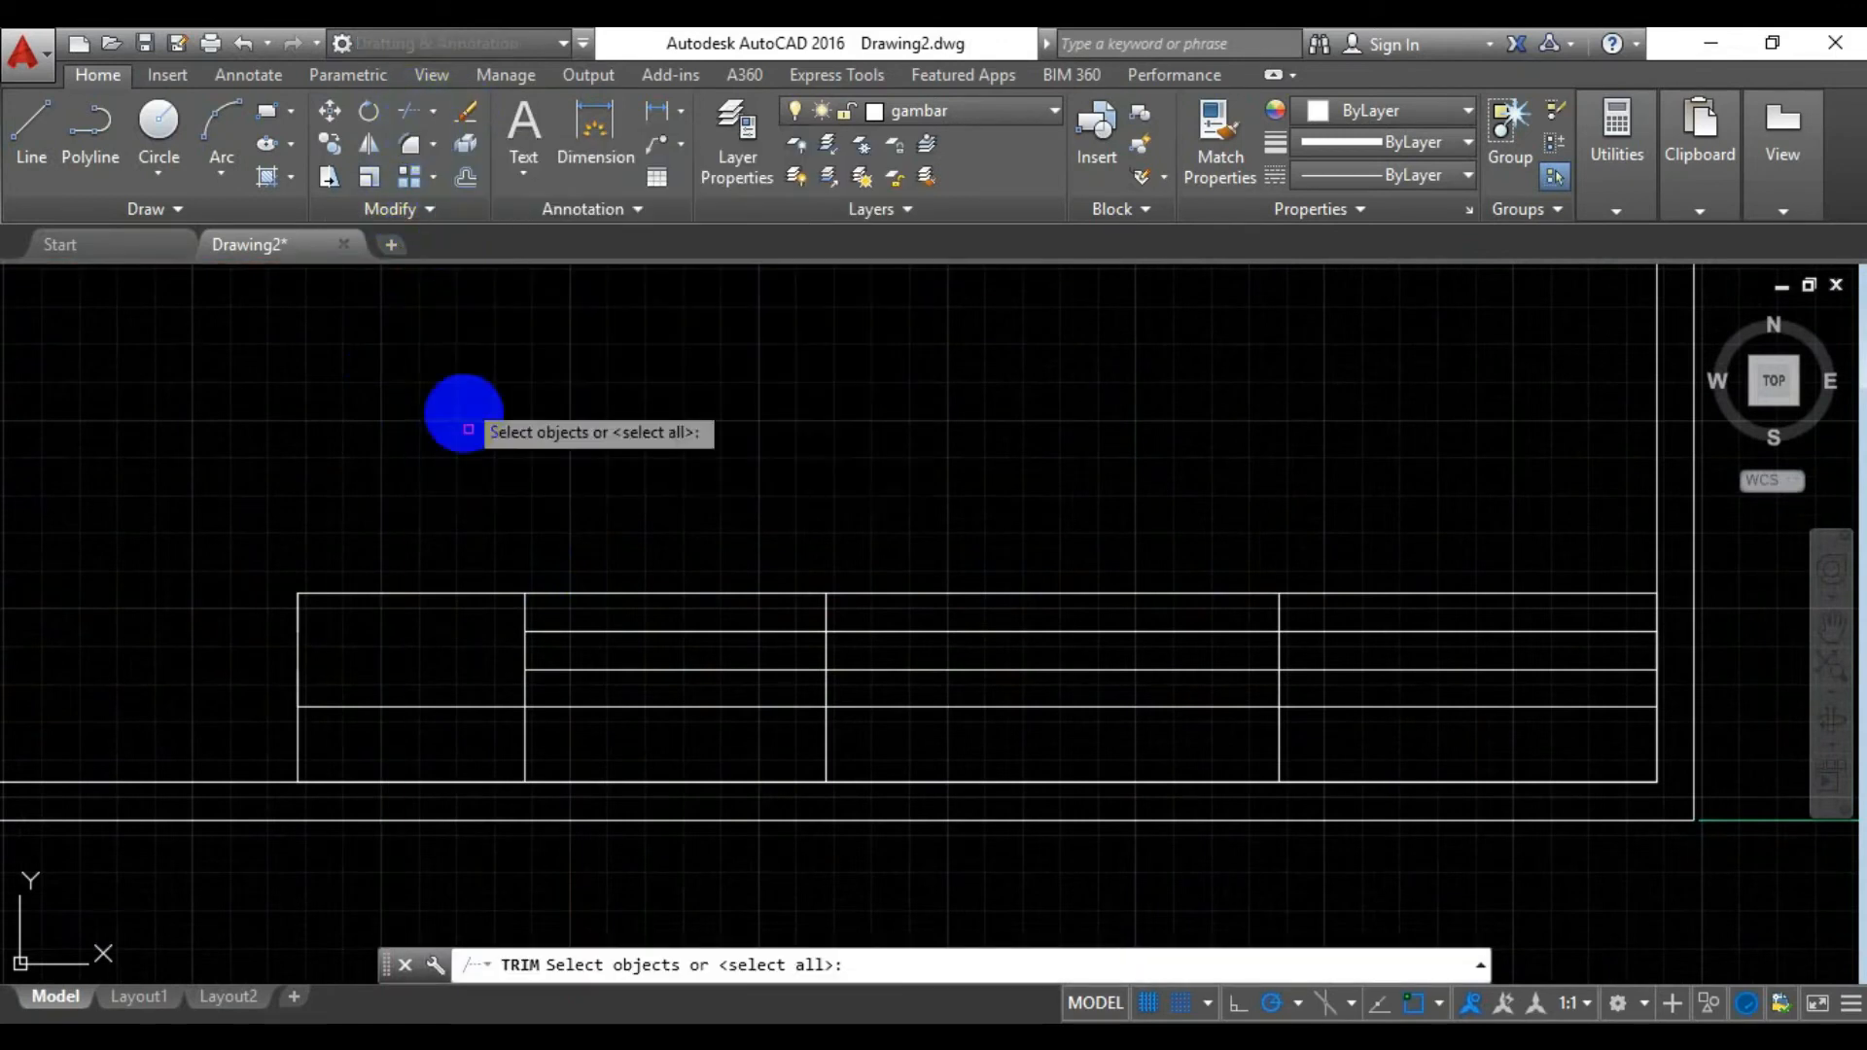
{"action": "left_click", "coordinate": [499, 705]}
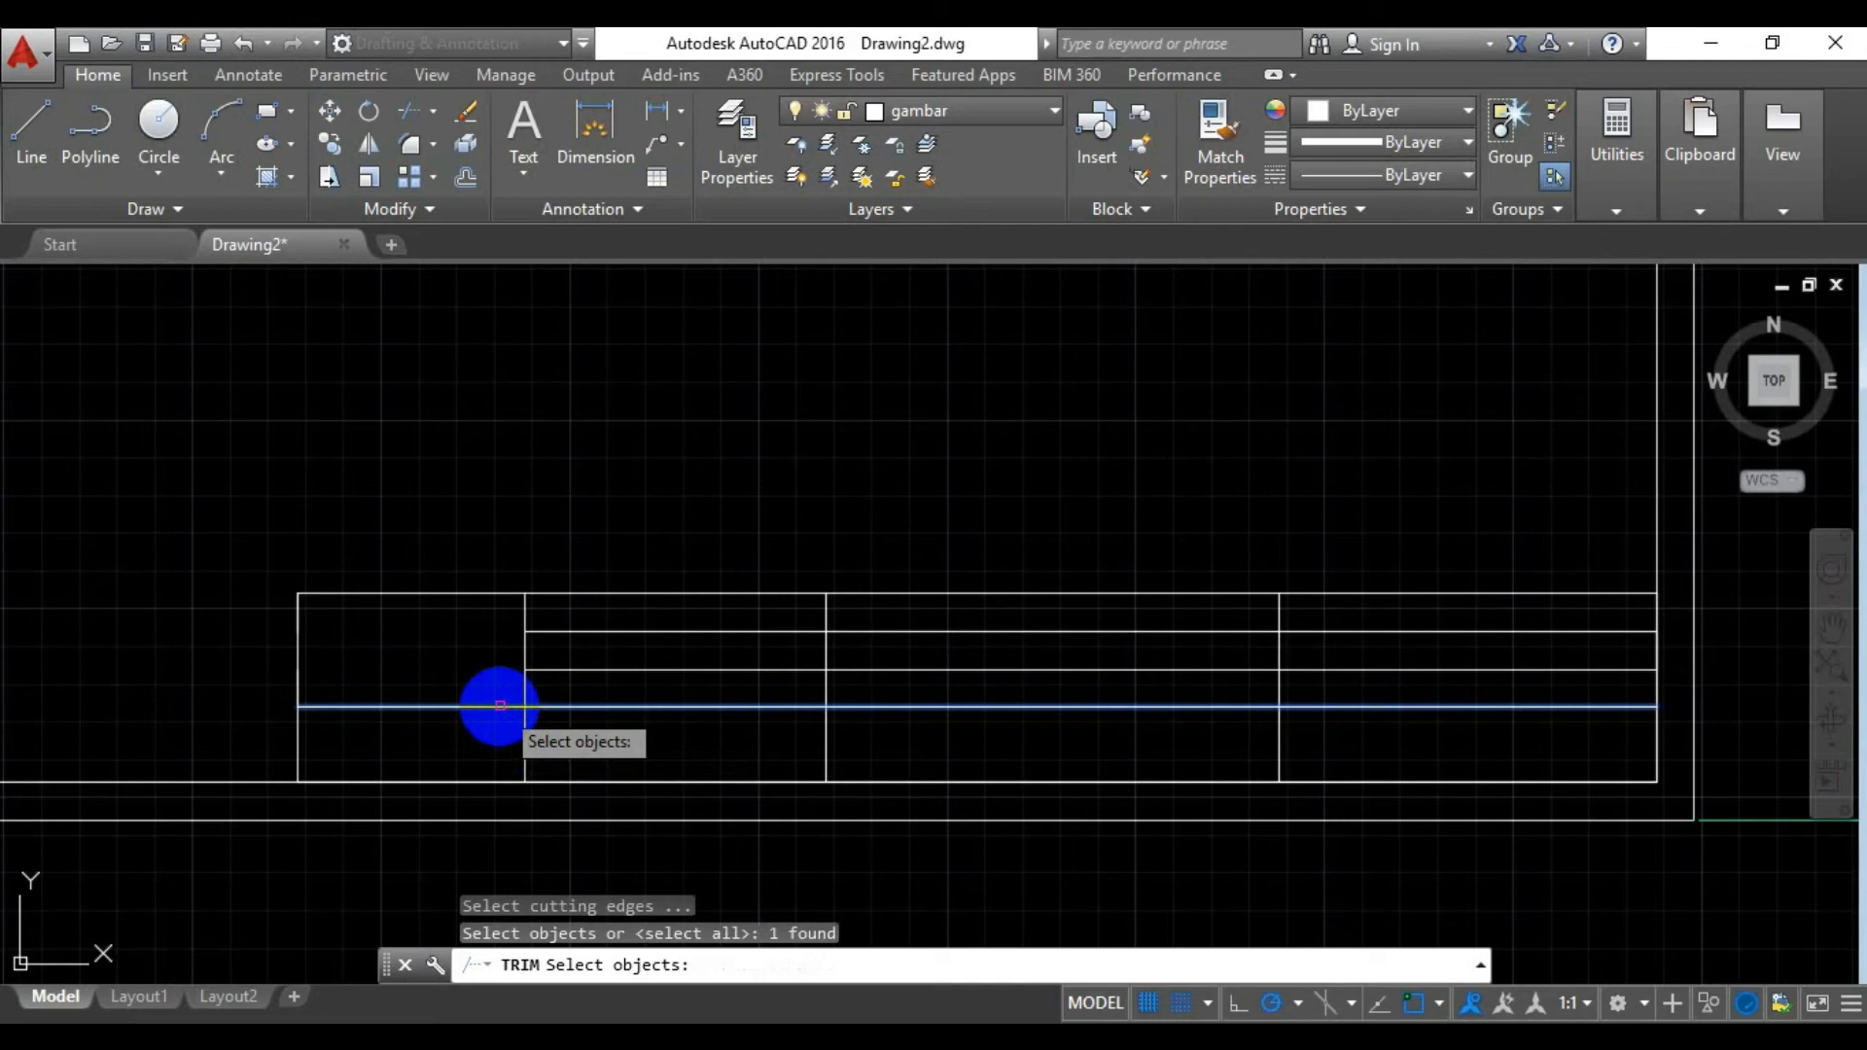
{"action": "key", "text": "Return"}
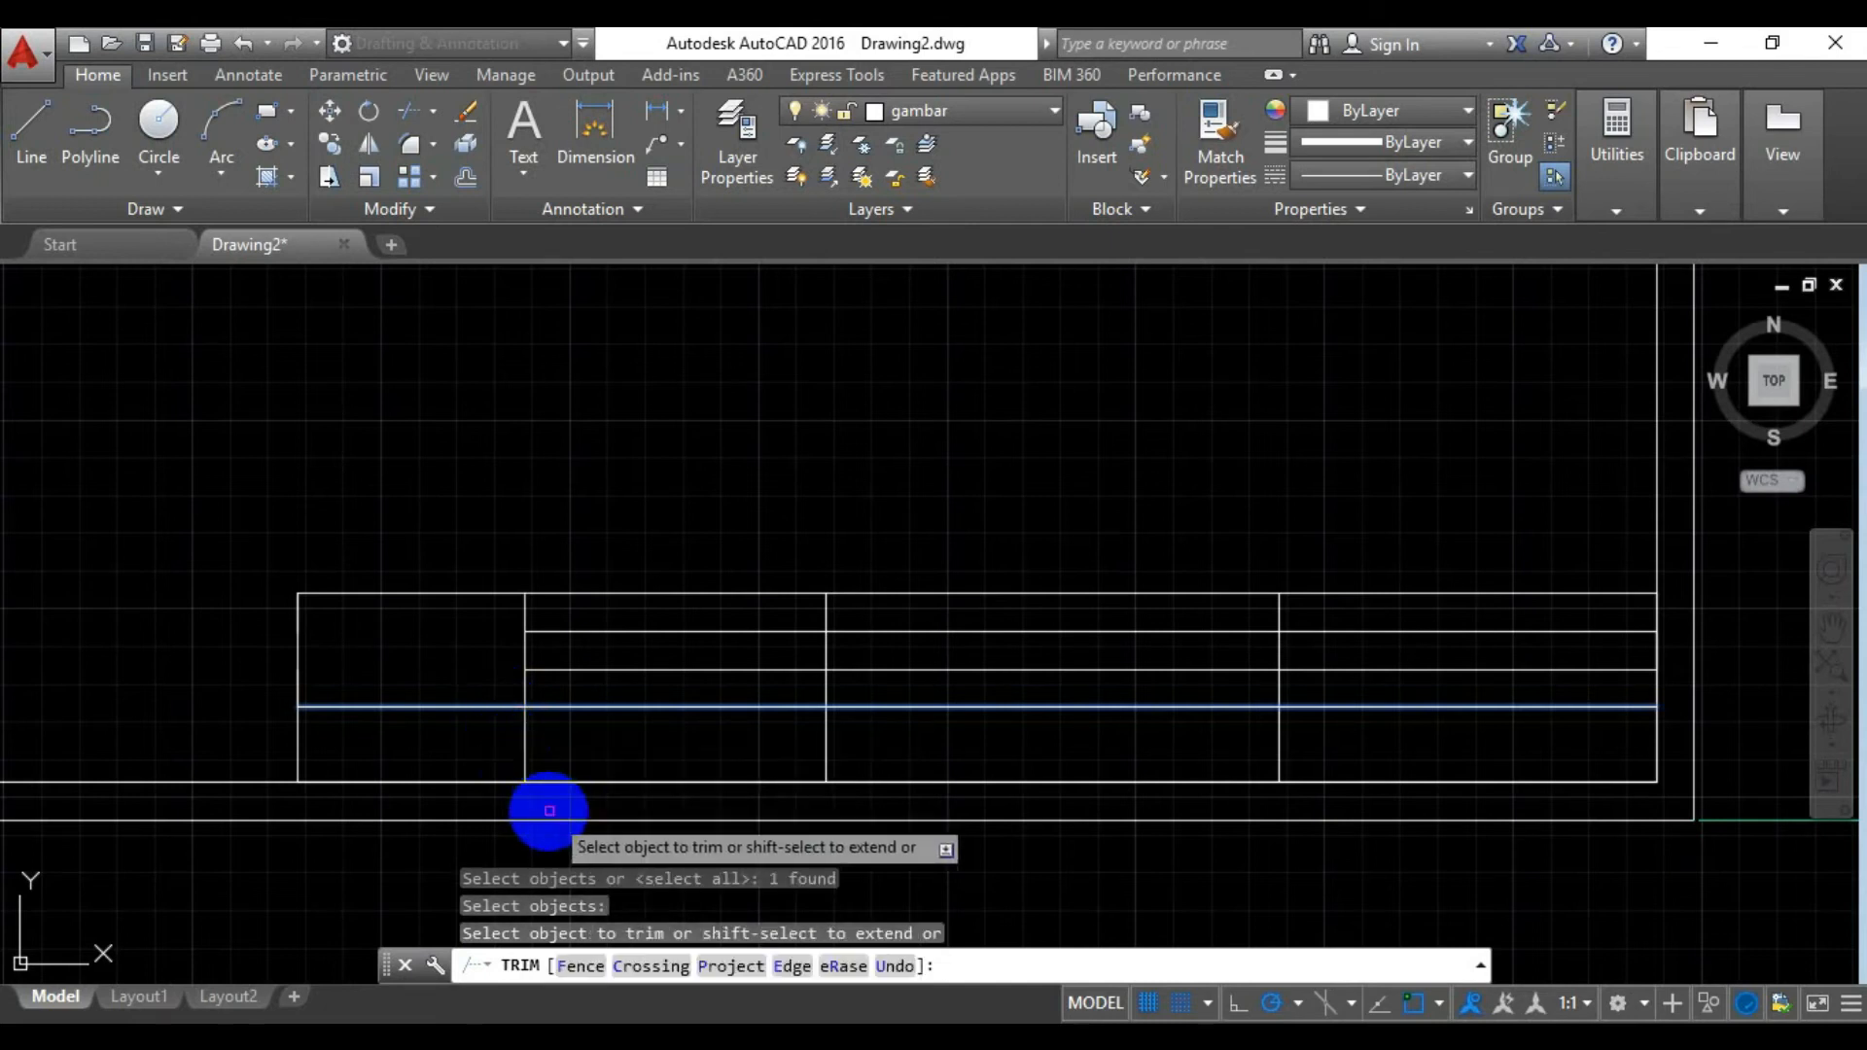
{"action": "left_click", "coordinate": [526, 765]}
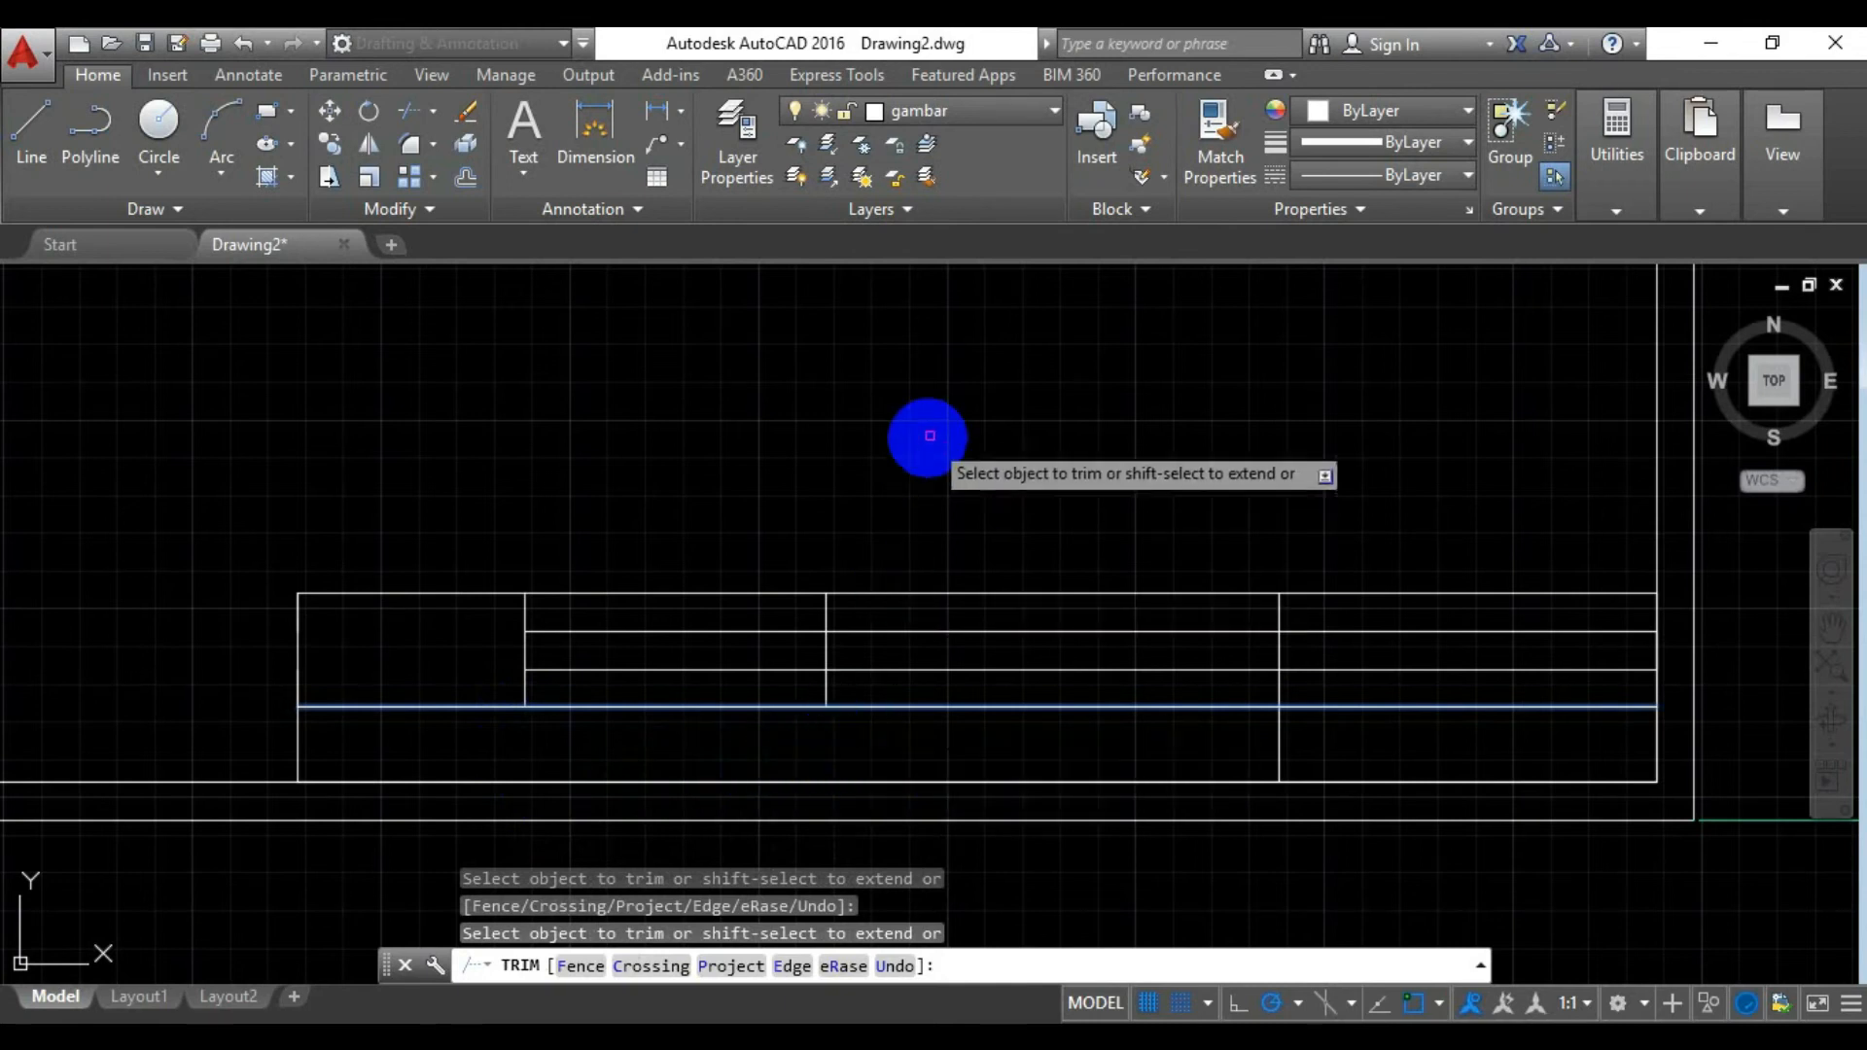
{"action": "key", "text": "Escape"}
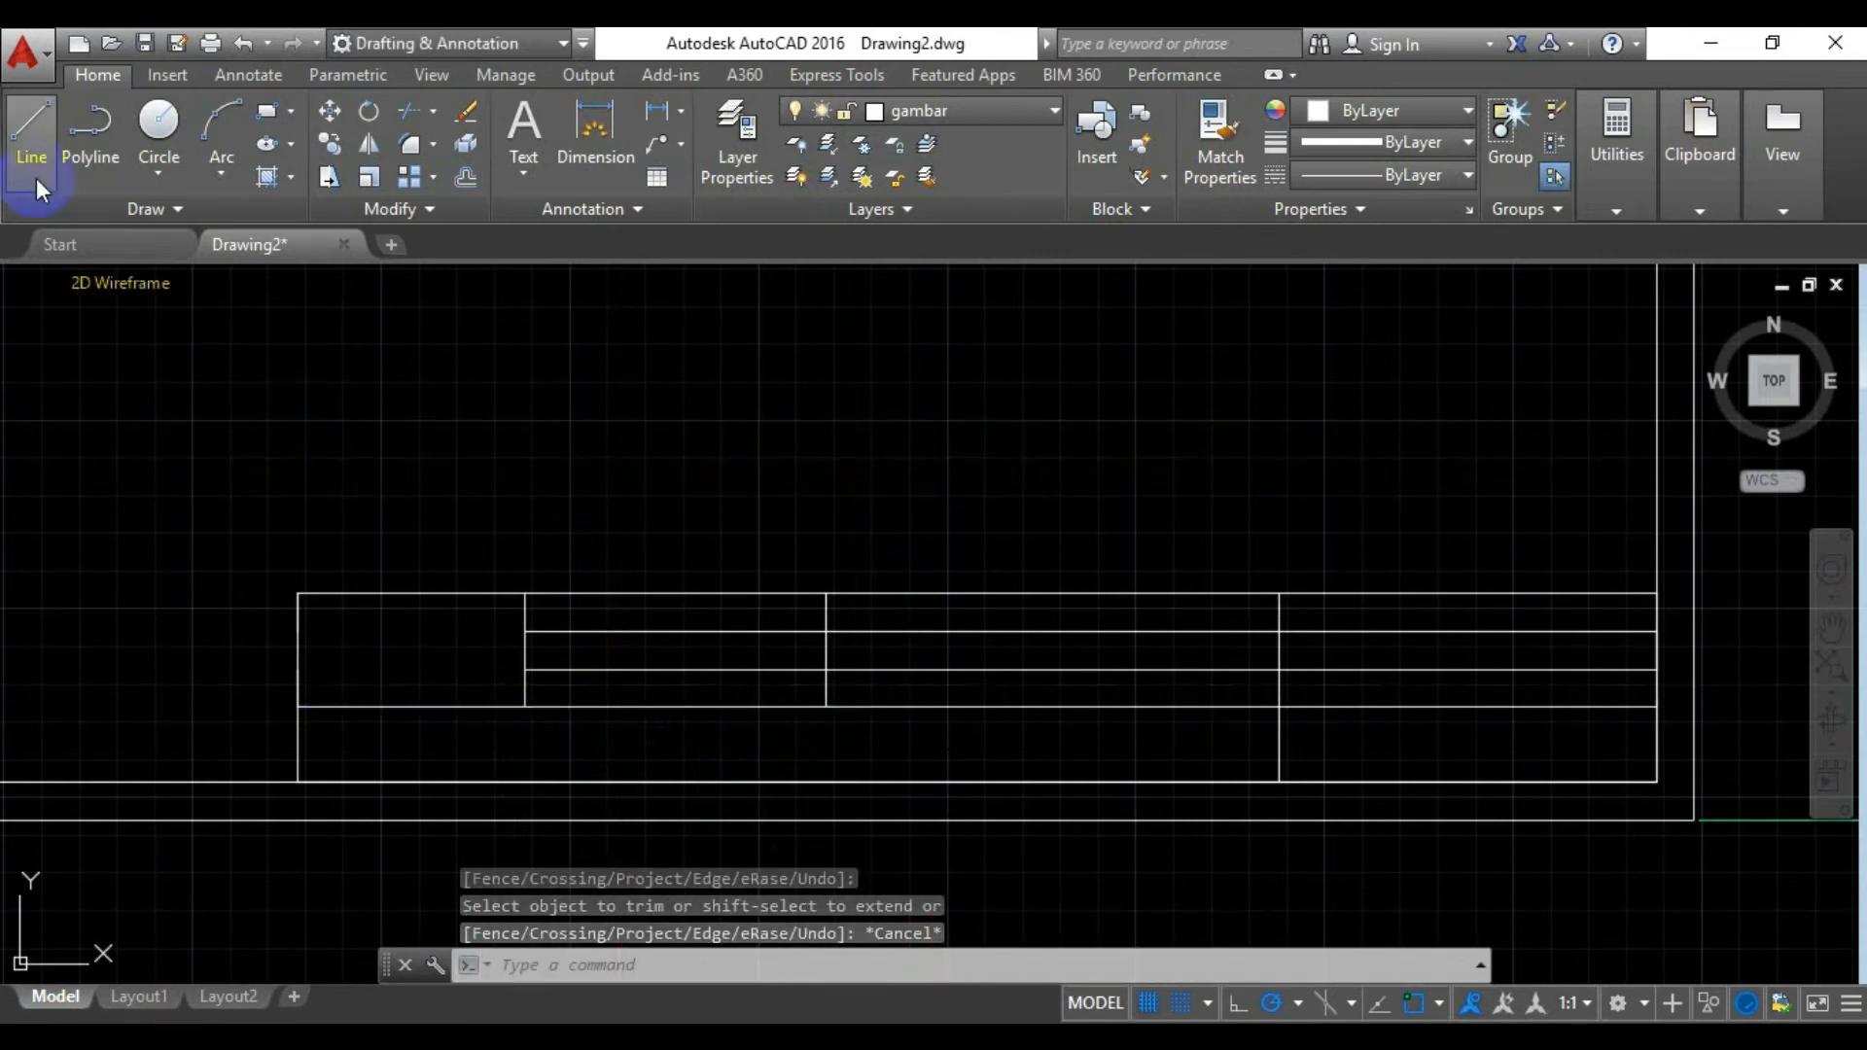
Draw a line from the title block's lower-left corner 50 to the right, continuing perpendicularly up to the lowest row line
{"action": "left_click", "coordinate": [25, 127]}
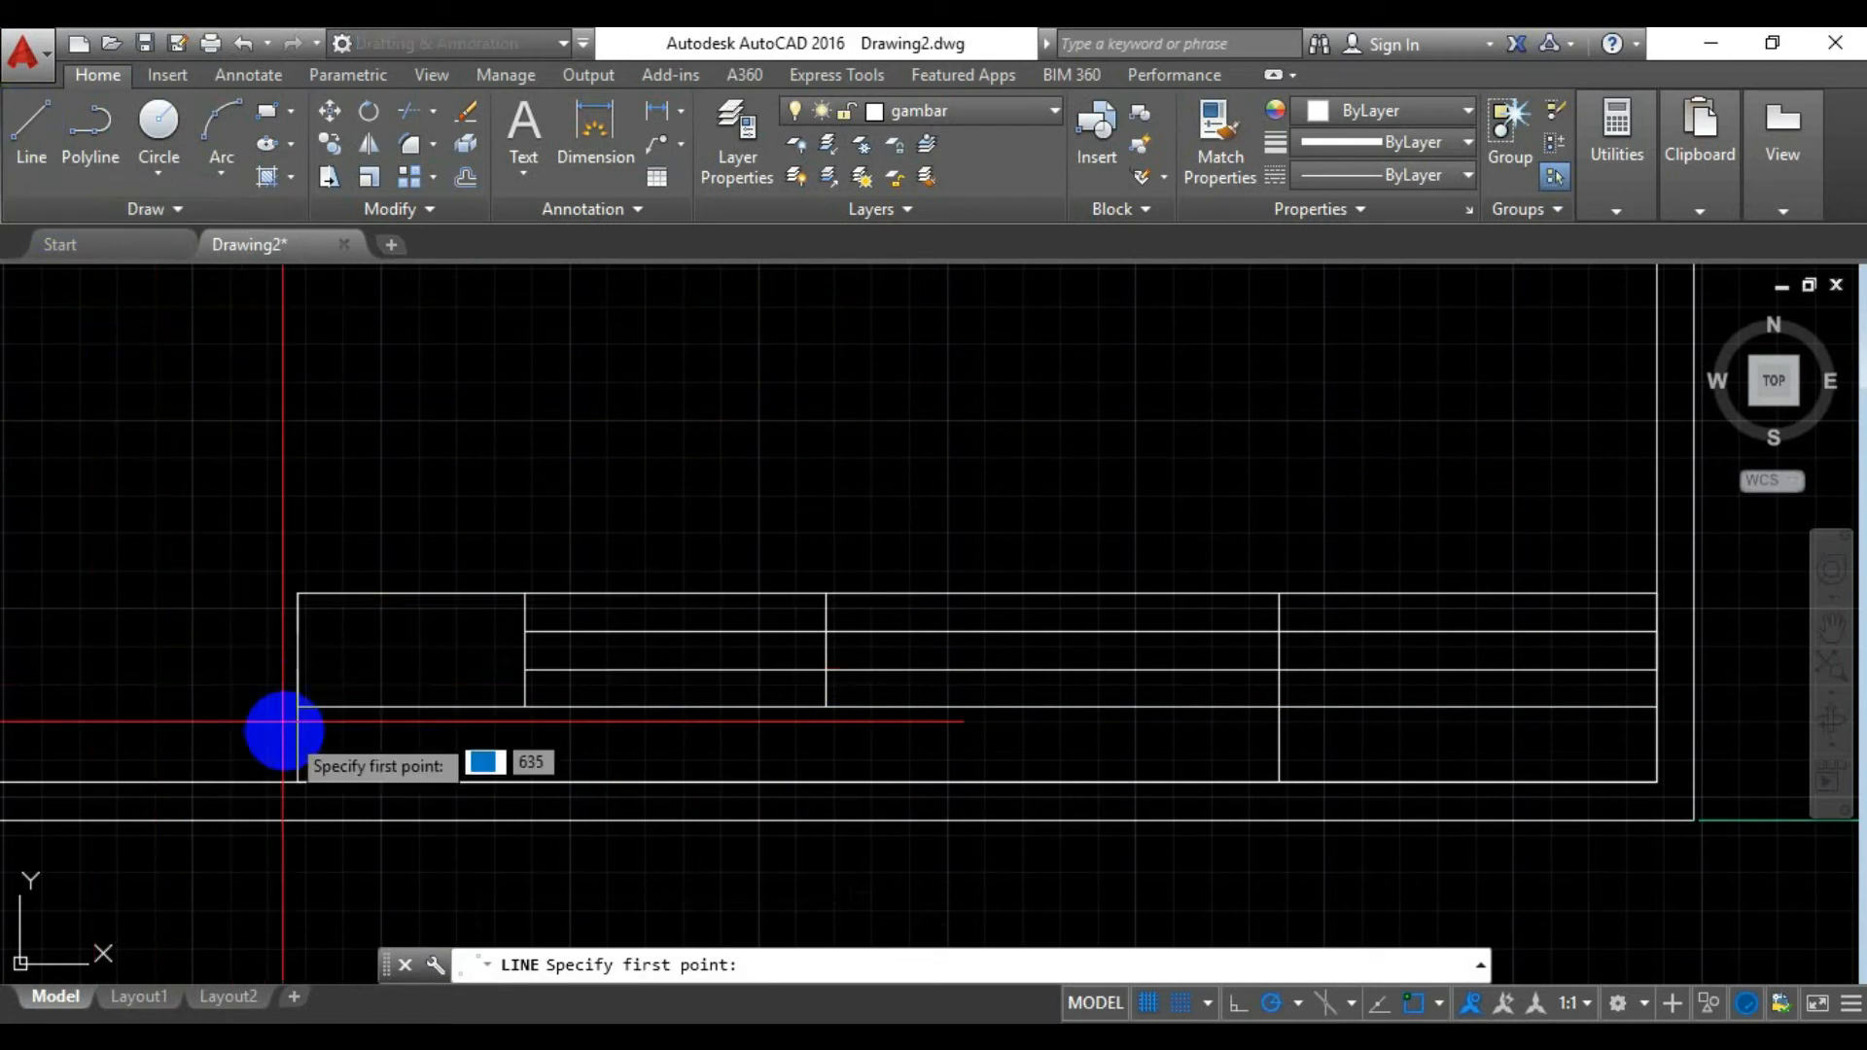
{"action": "left_click", "coordinate": [297, 783]}
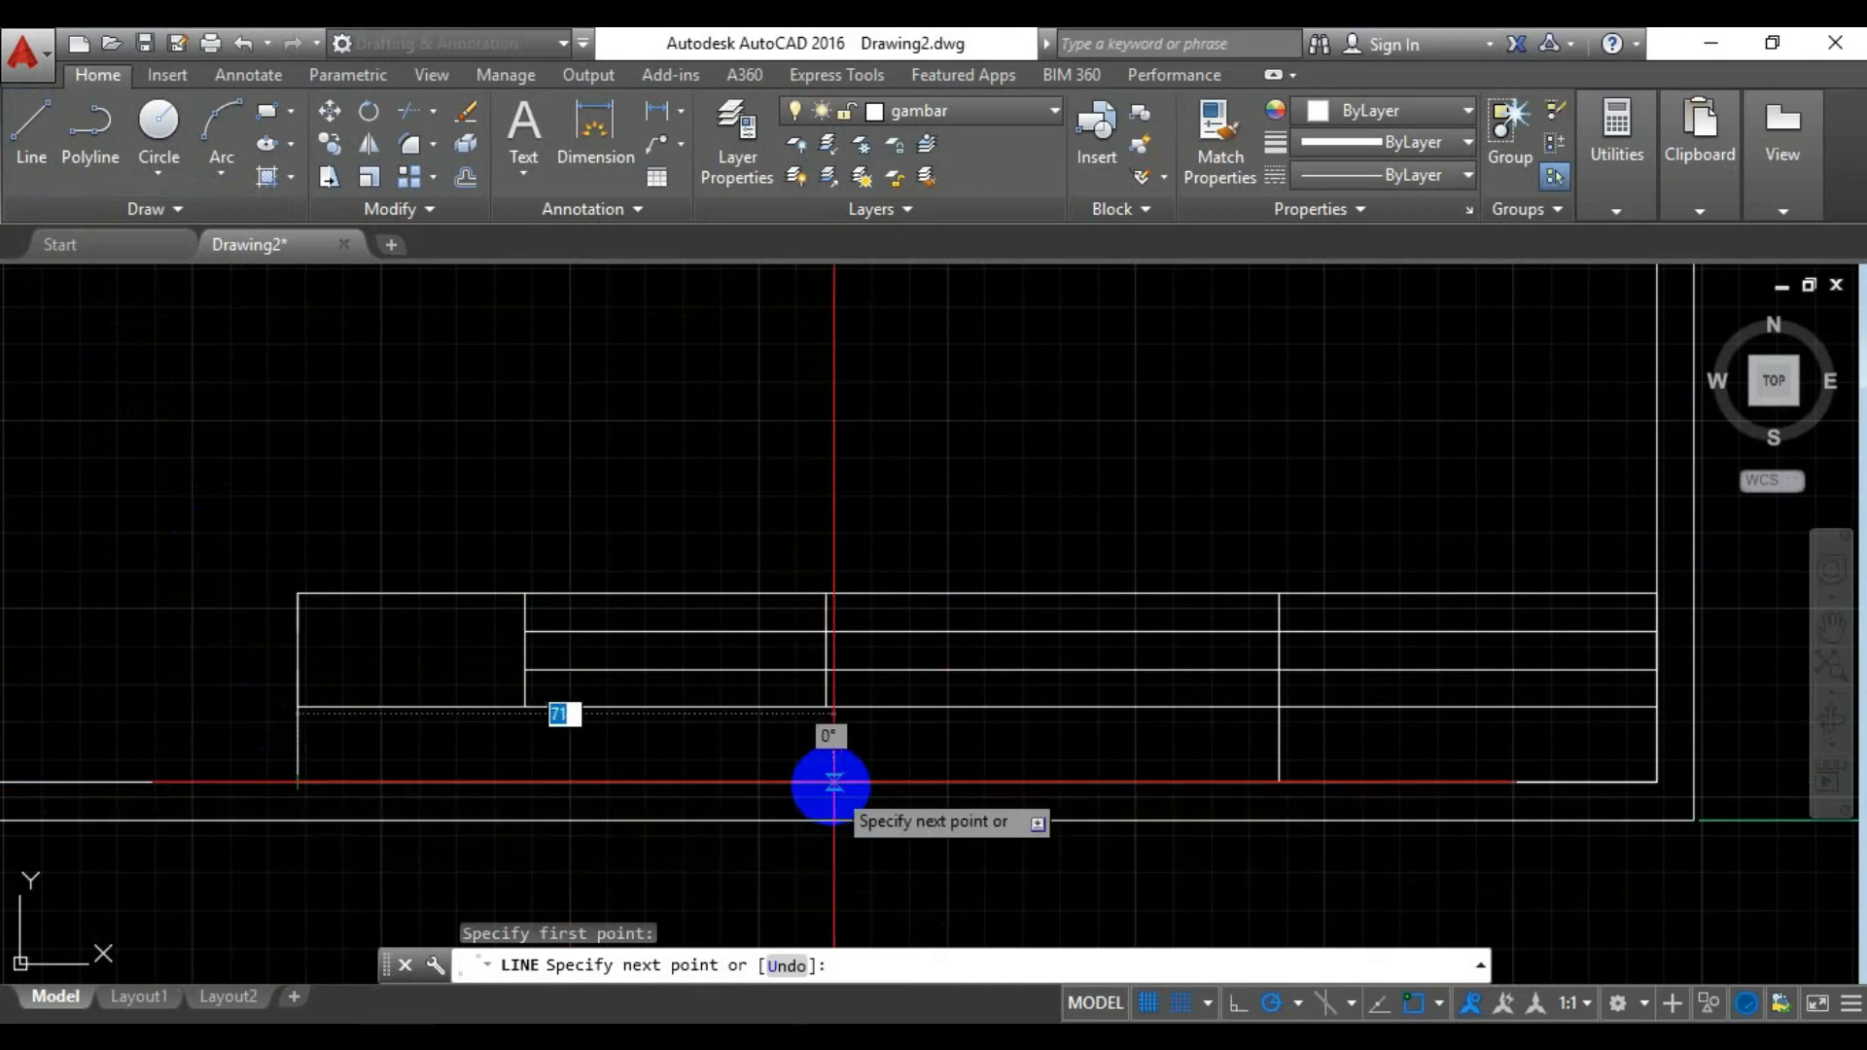
{"action": "type", "text": "50"}
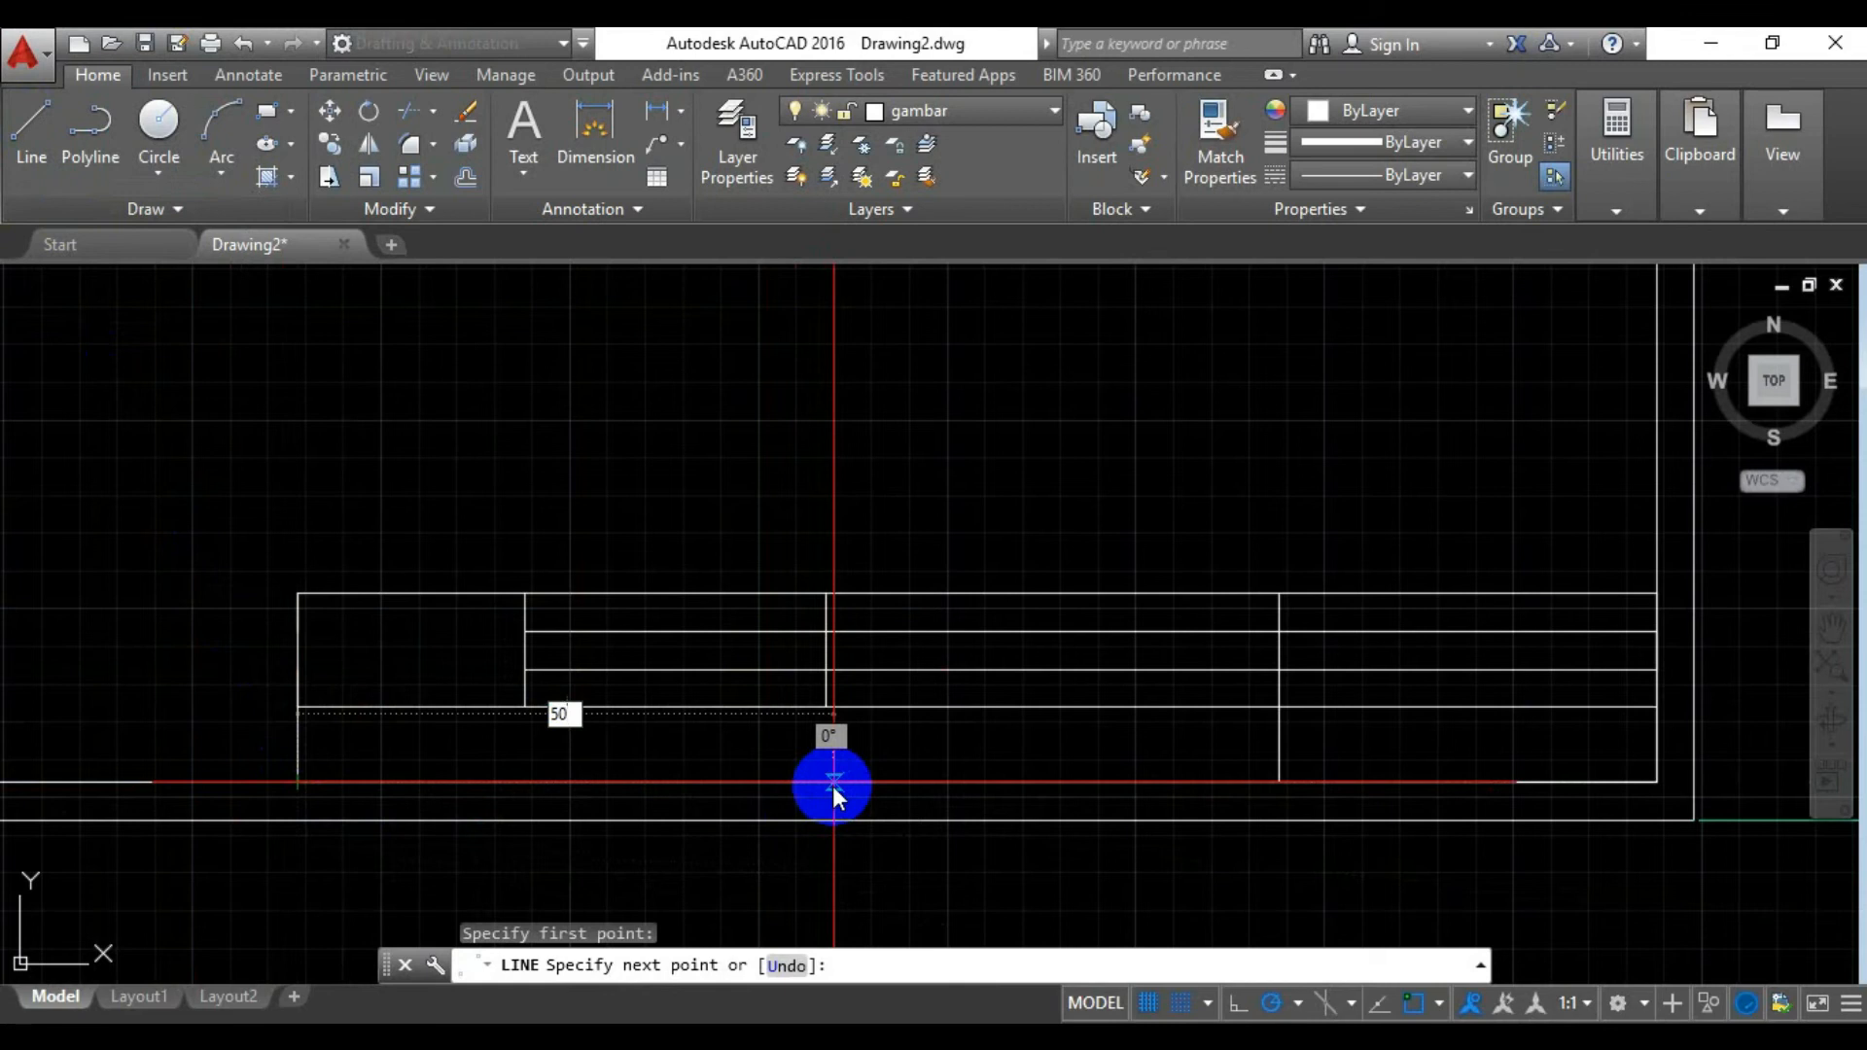
{"action": "key", "text": "Return"}
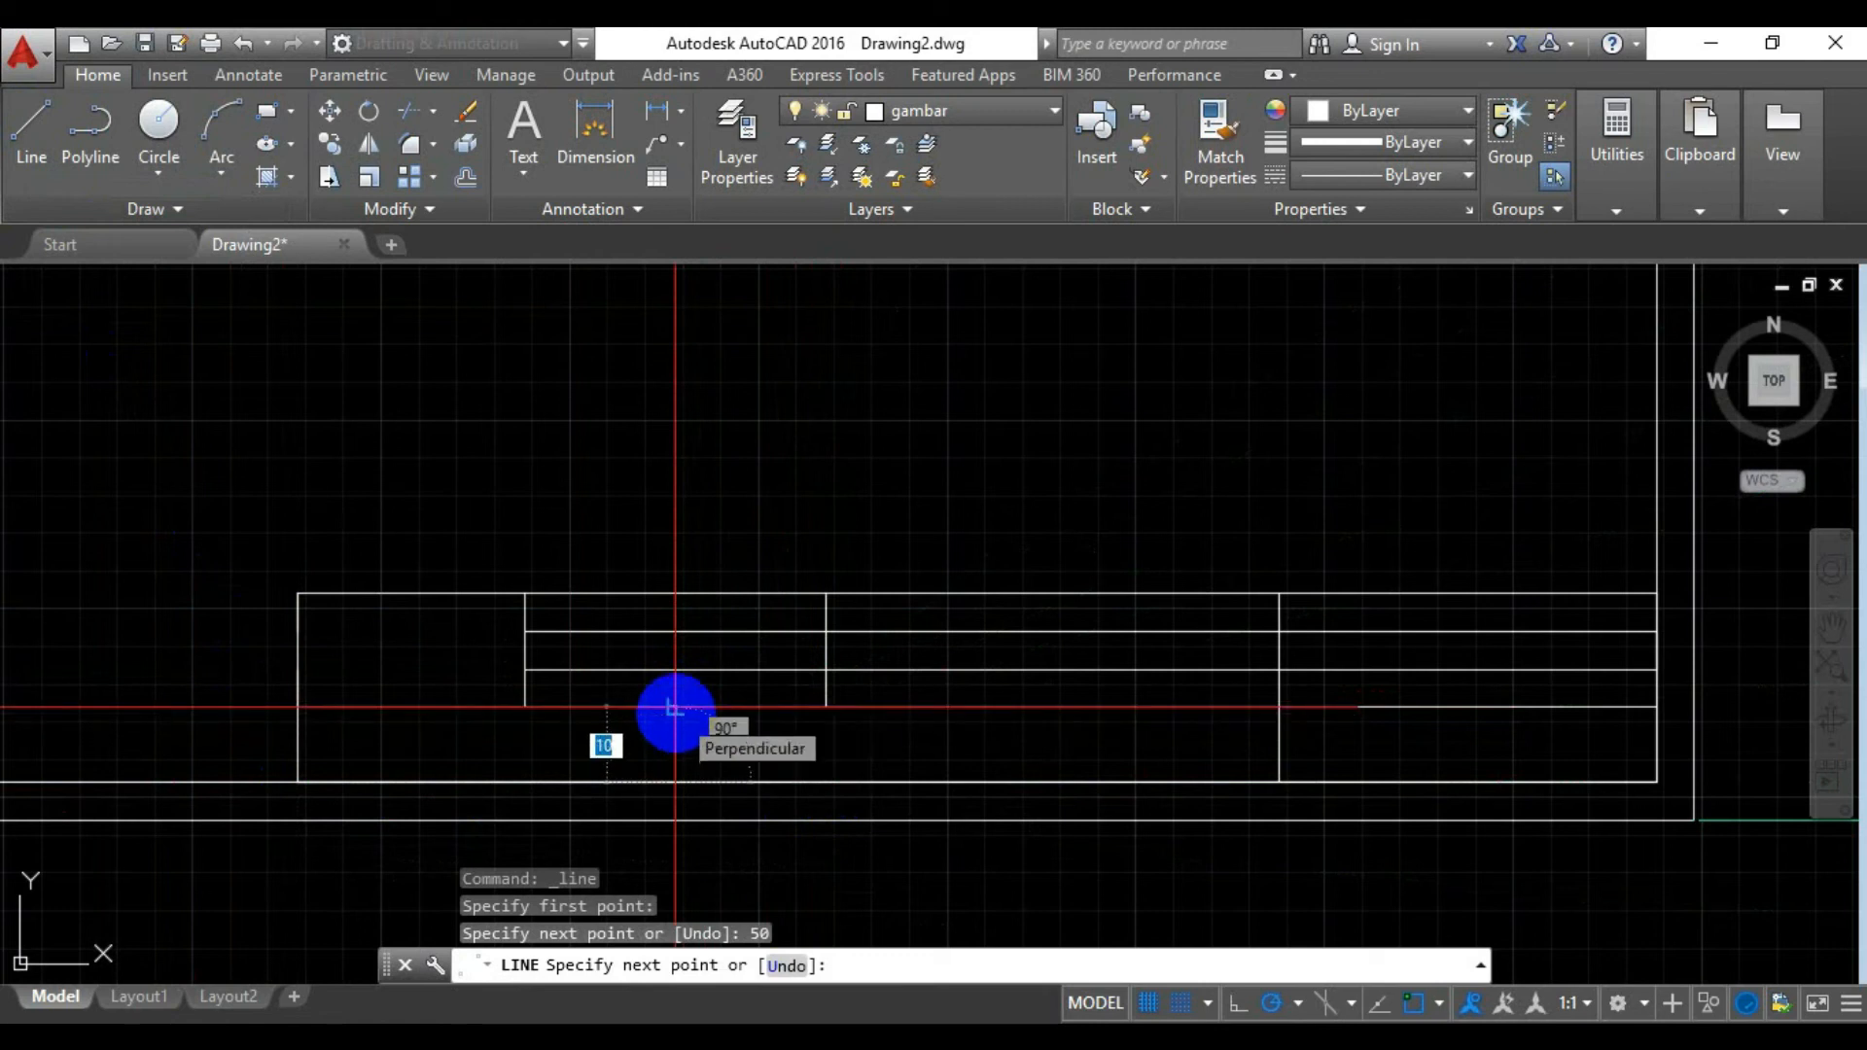
{"action": "left_click", "coordinate": [675, 707]}
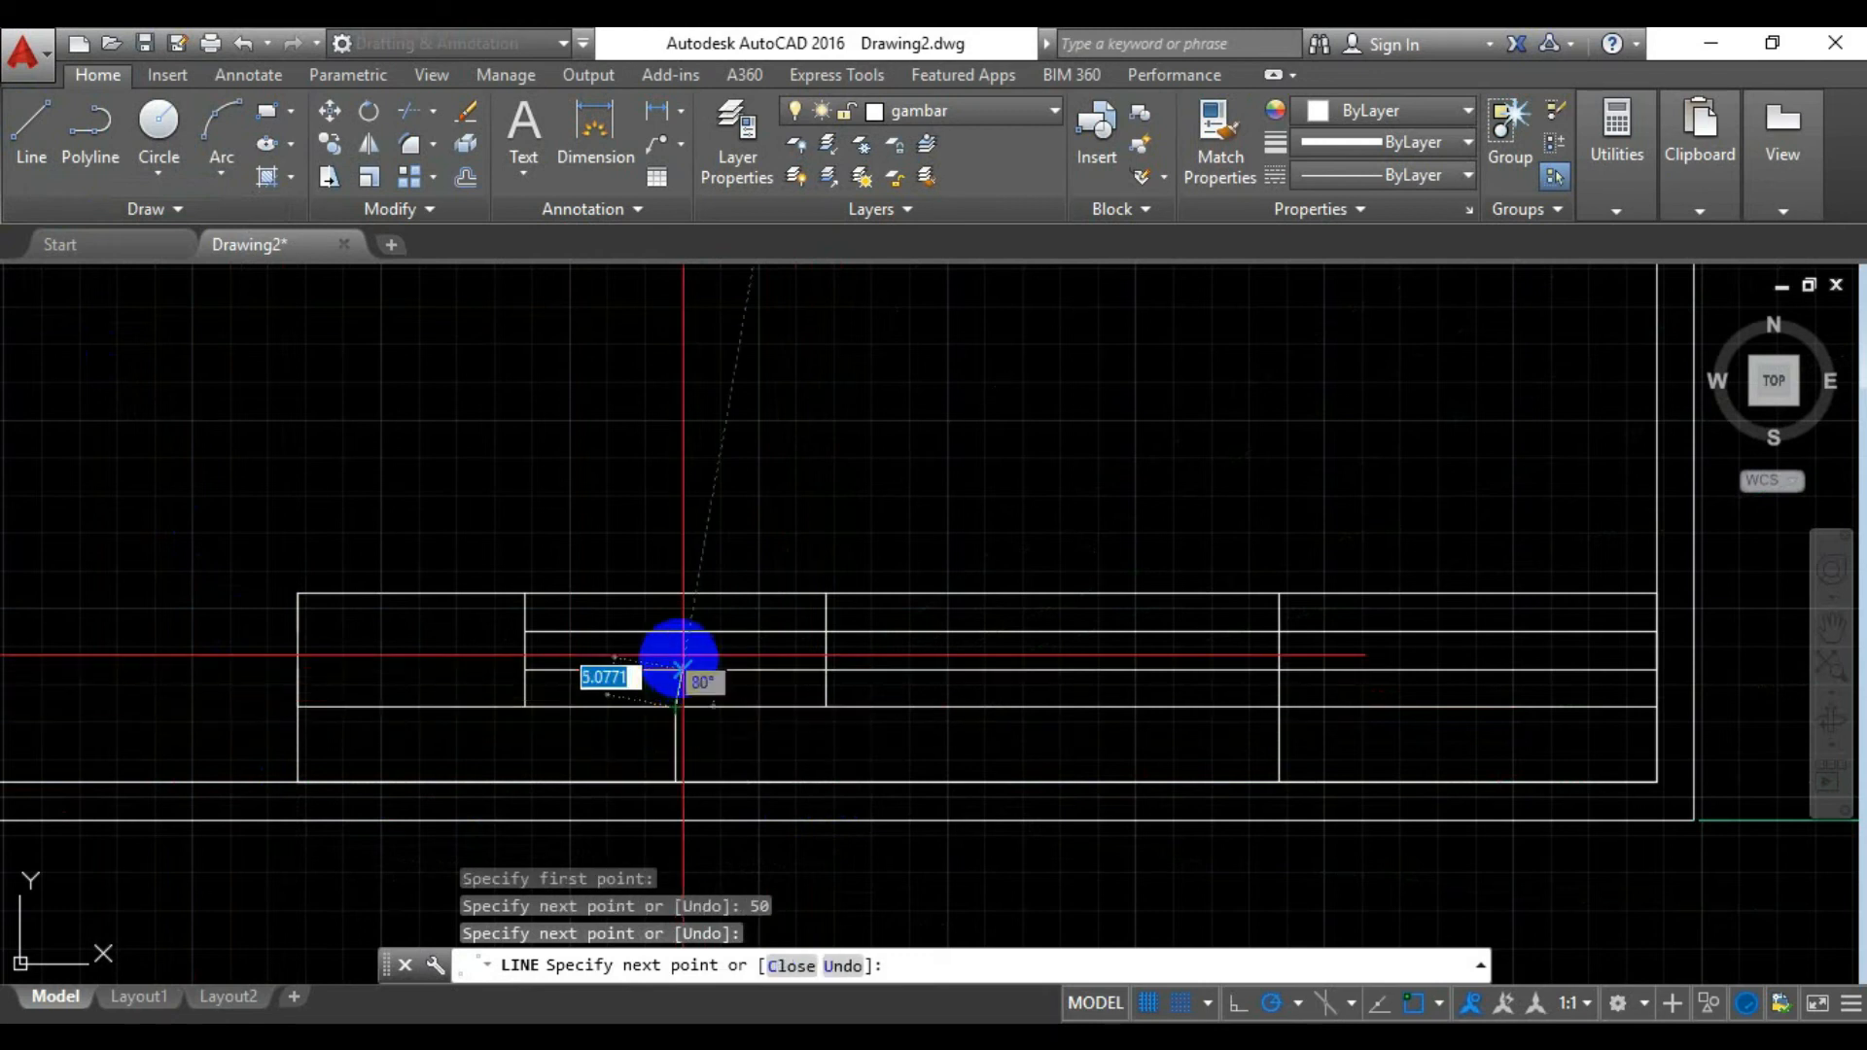
{"action": "key", "text": "Escape"}
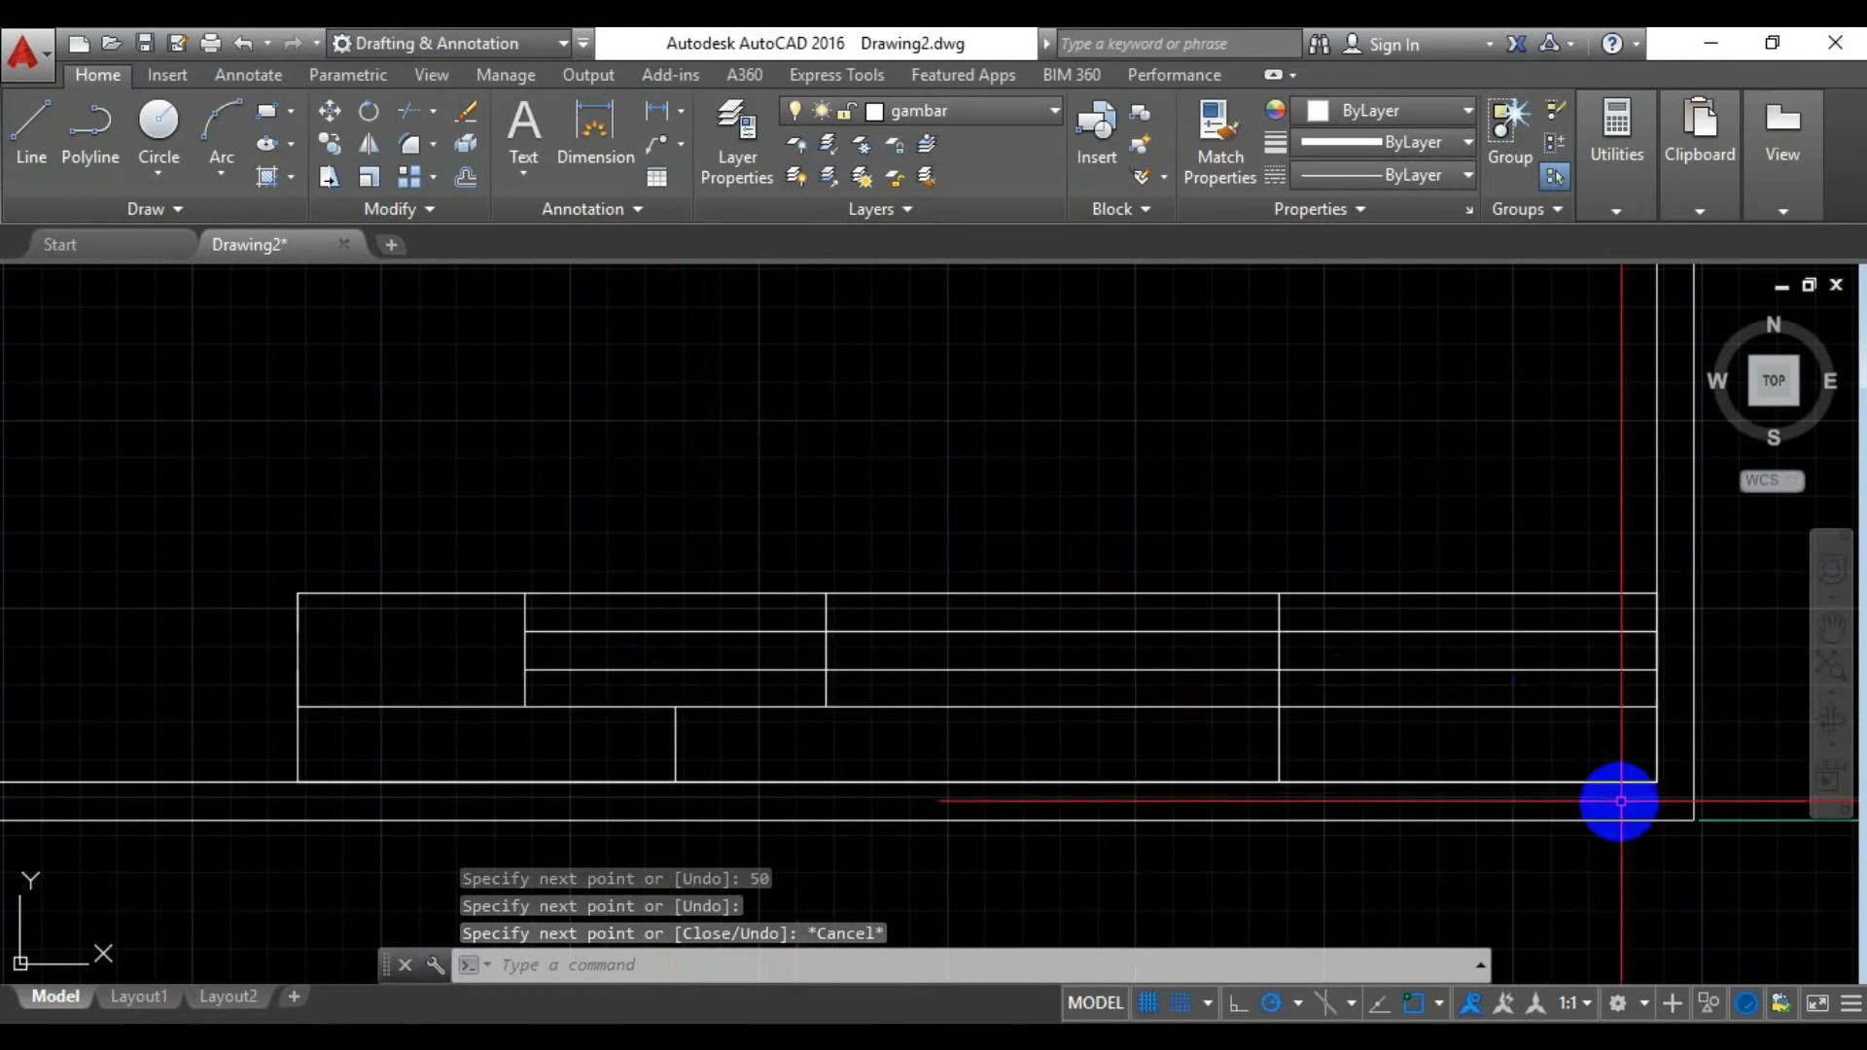
Draw a line from the title block's lower-right corner 16 to the left, continuing perpendicularly up to the lowest row line
{"action": "left_click", "coordinate": [32, 124]}
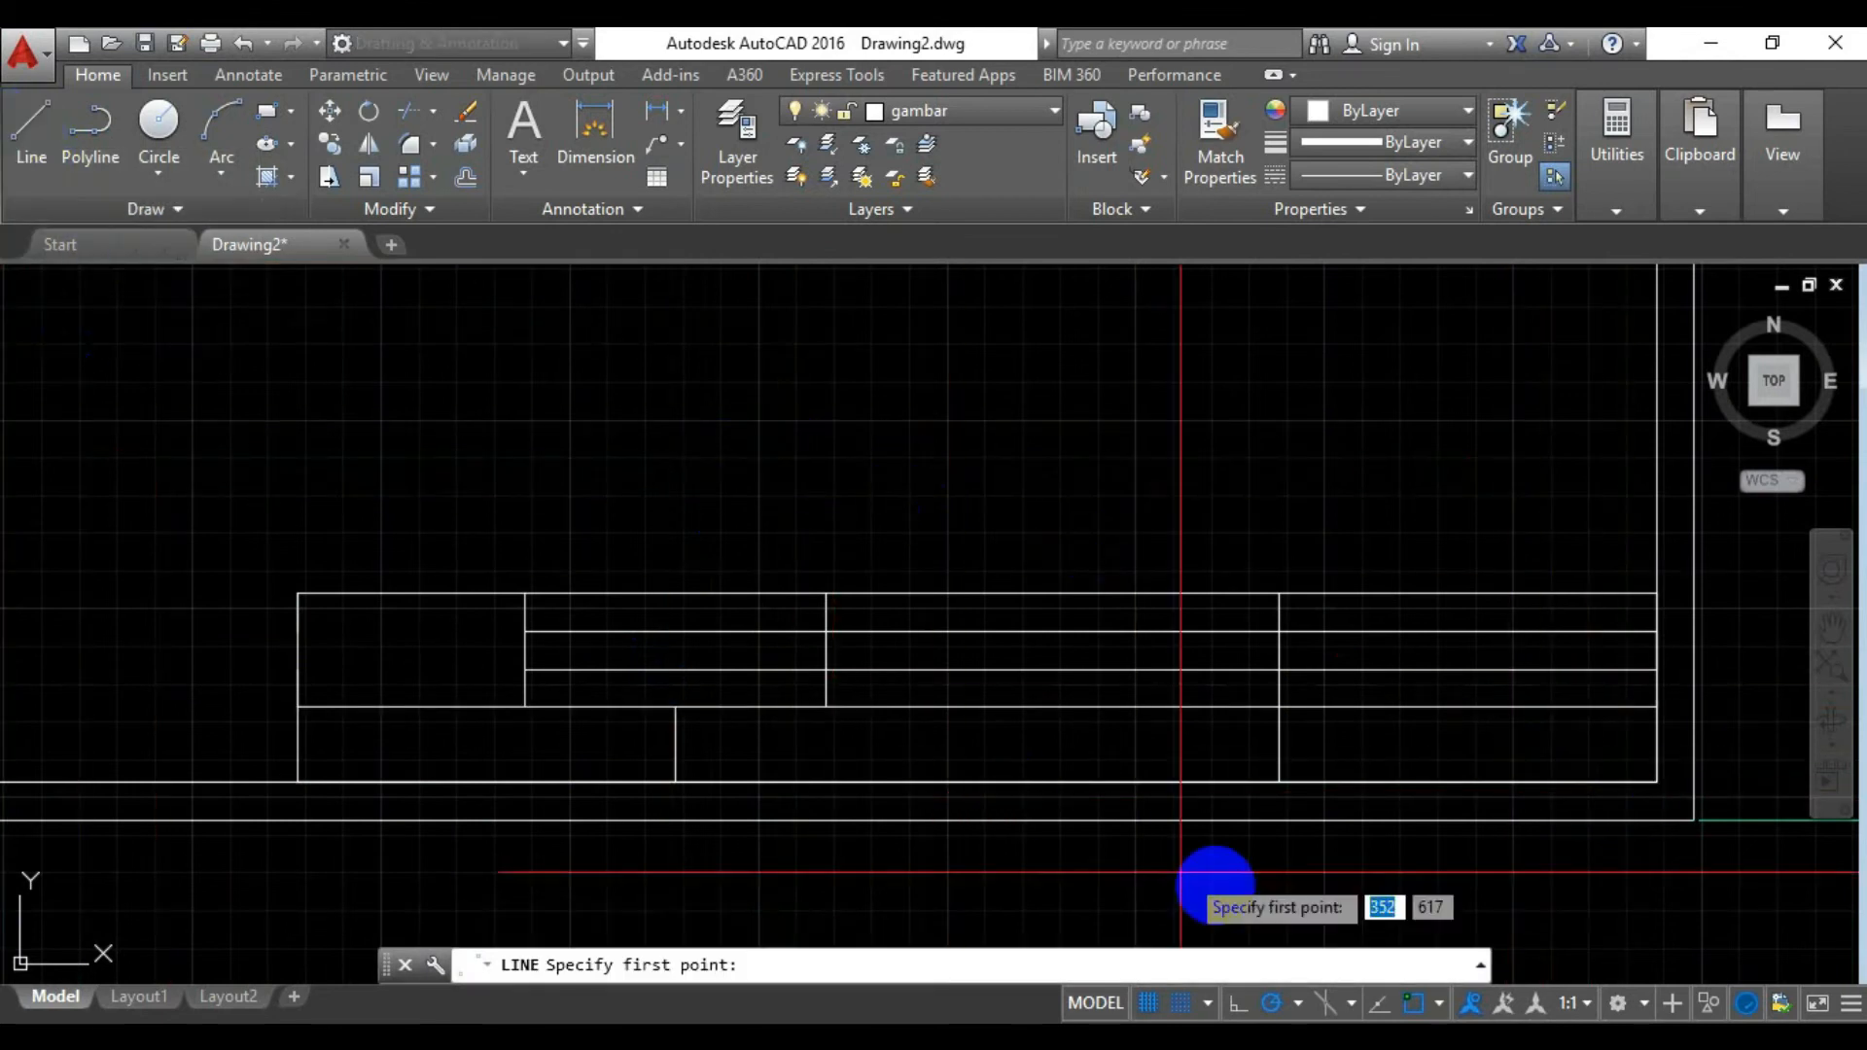
{"action": "left_click", "coordinate": [1658, 780]}
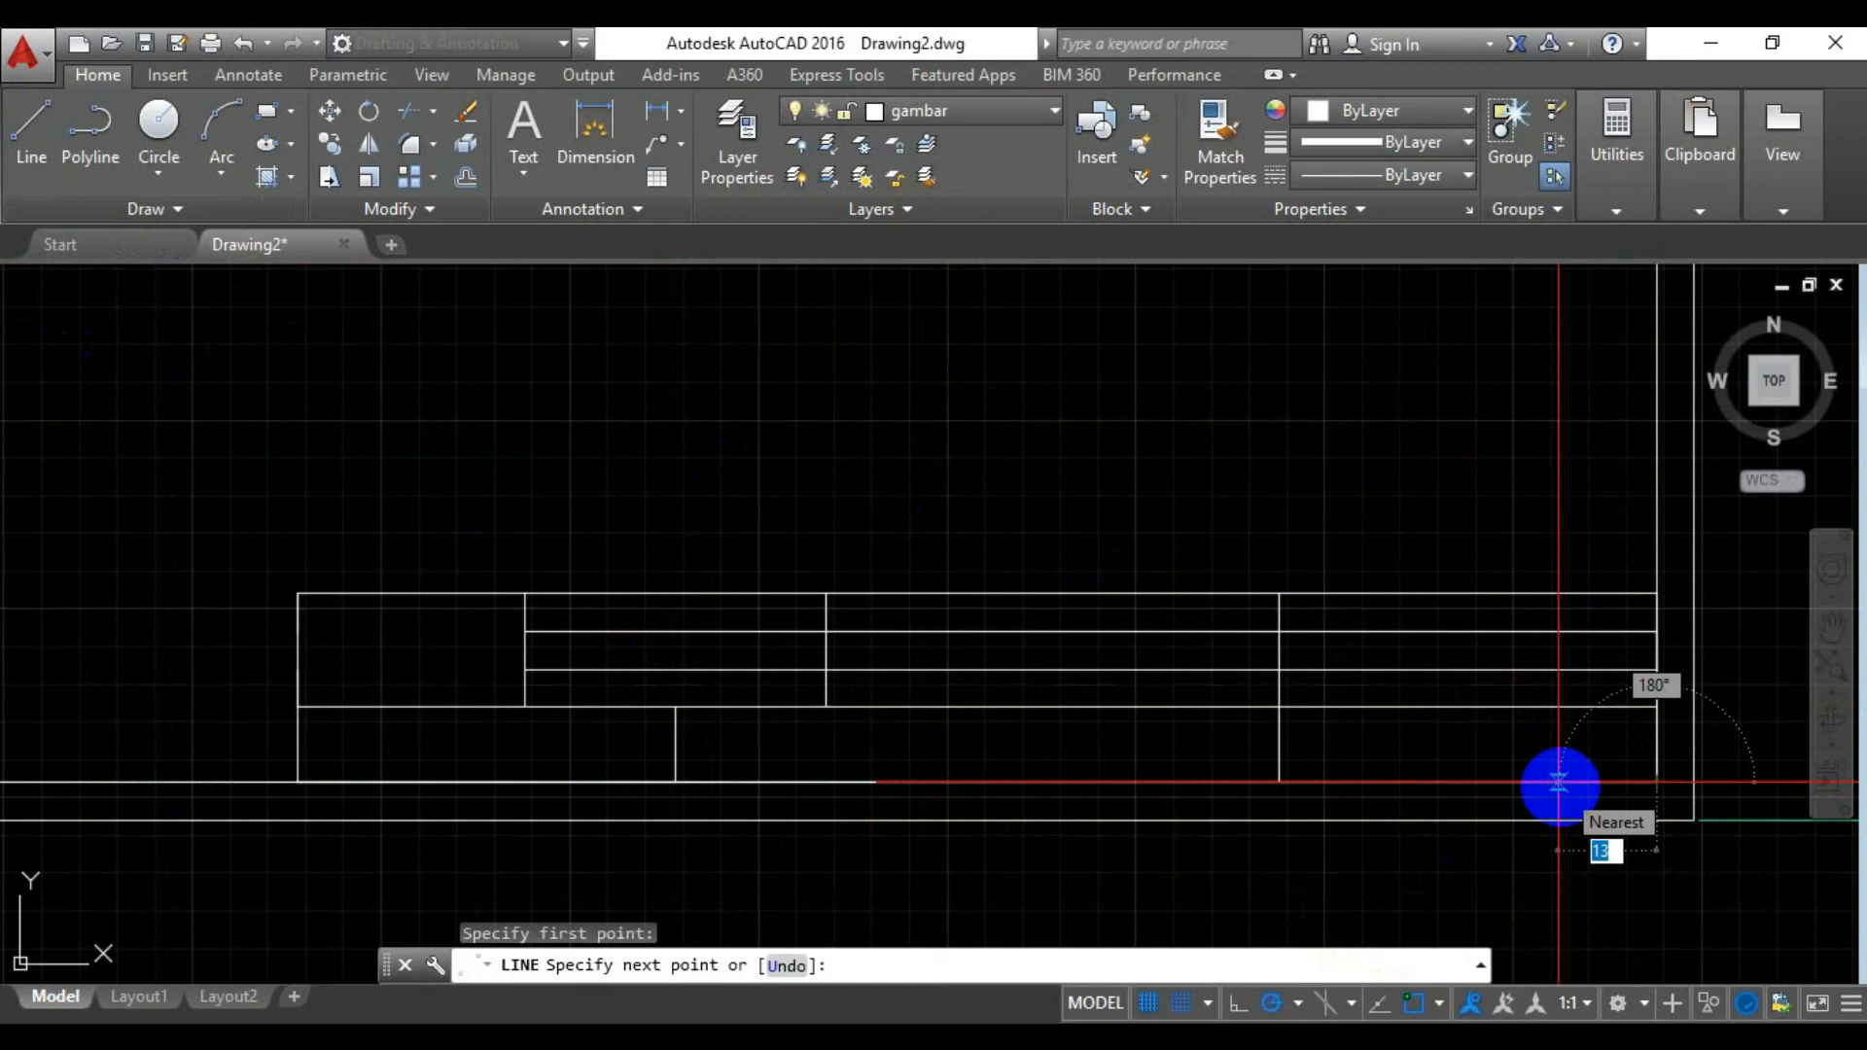
{"action": "type", "text": "16"}
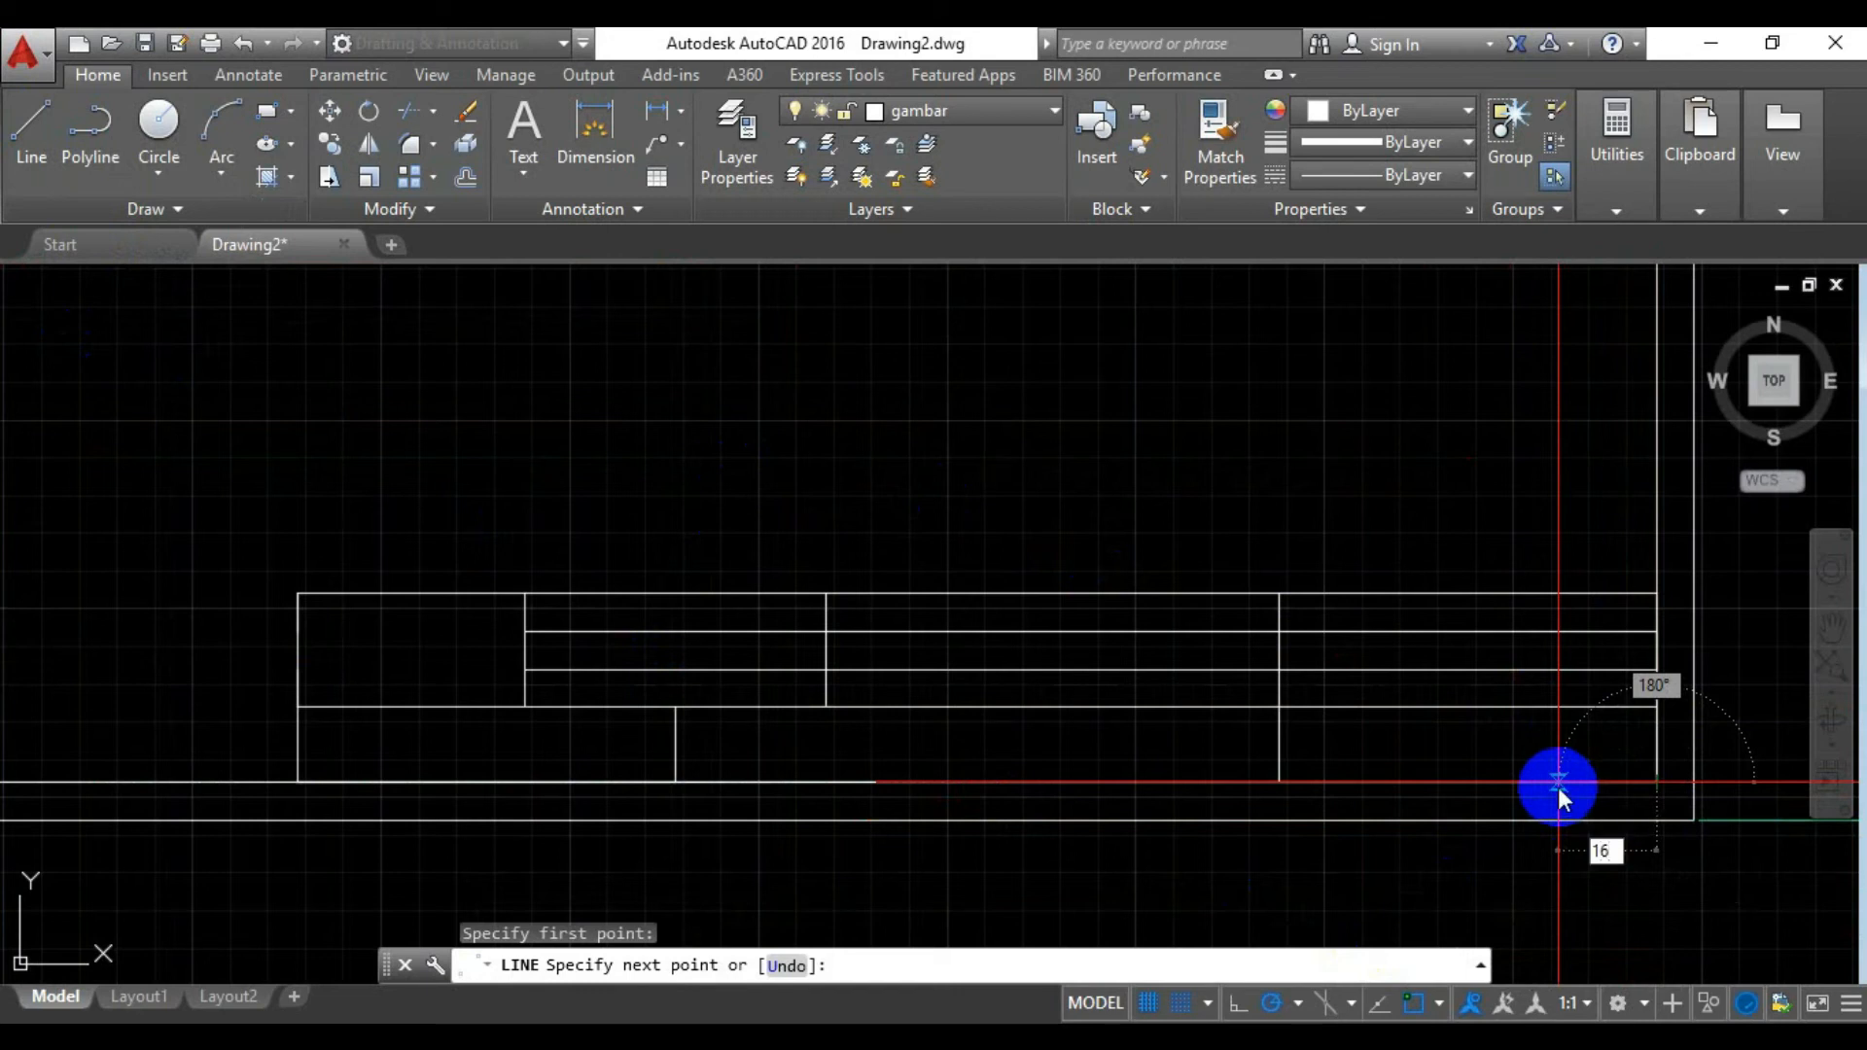
{"action": "key", "text": "Return"}
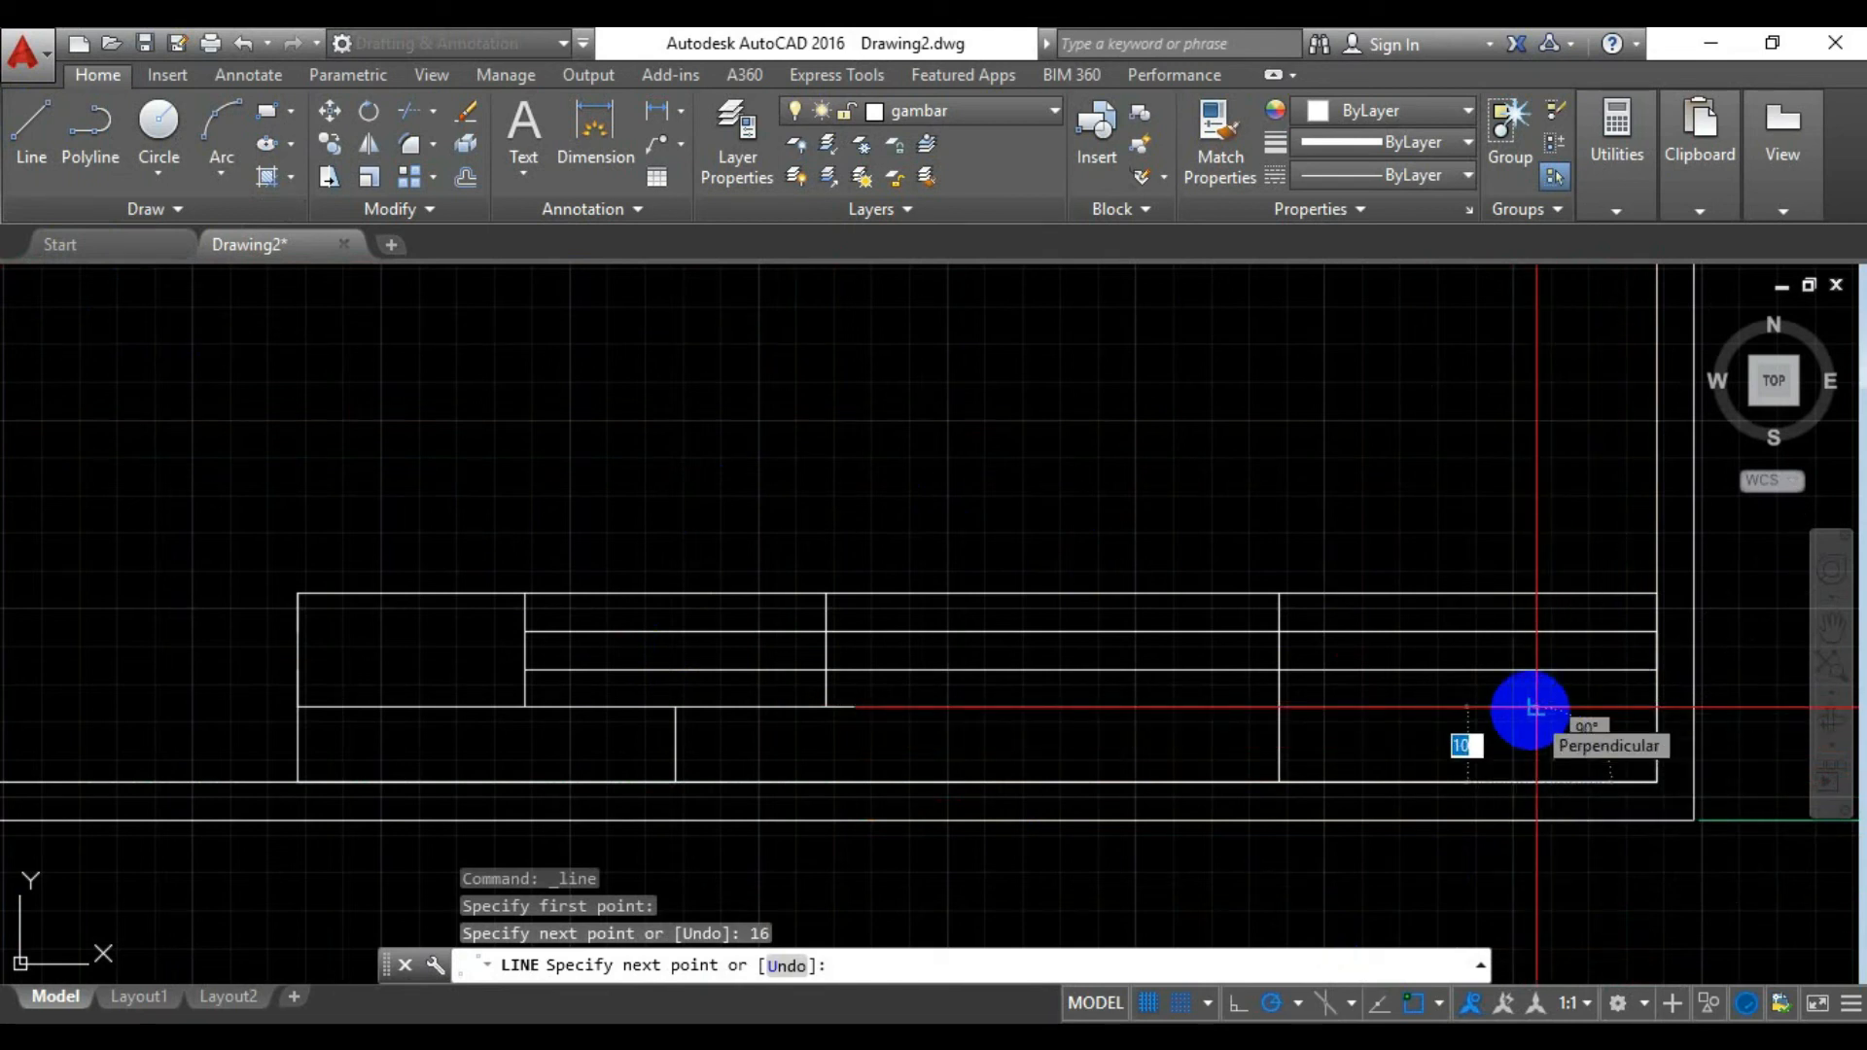
{"action": "left_click", "coordinate": [1534, 707]}
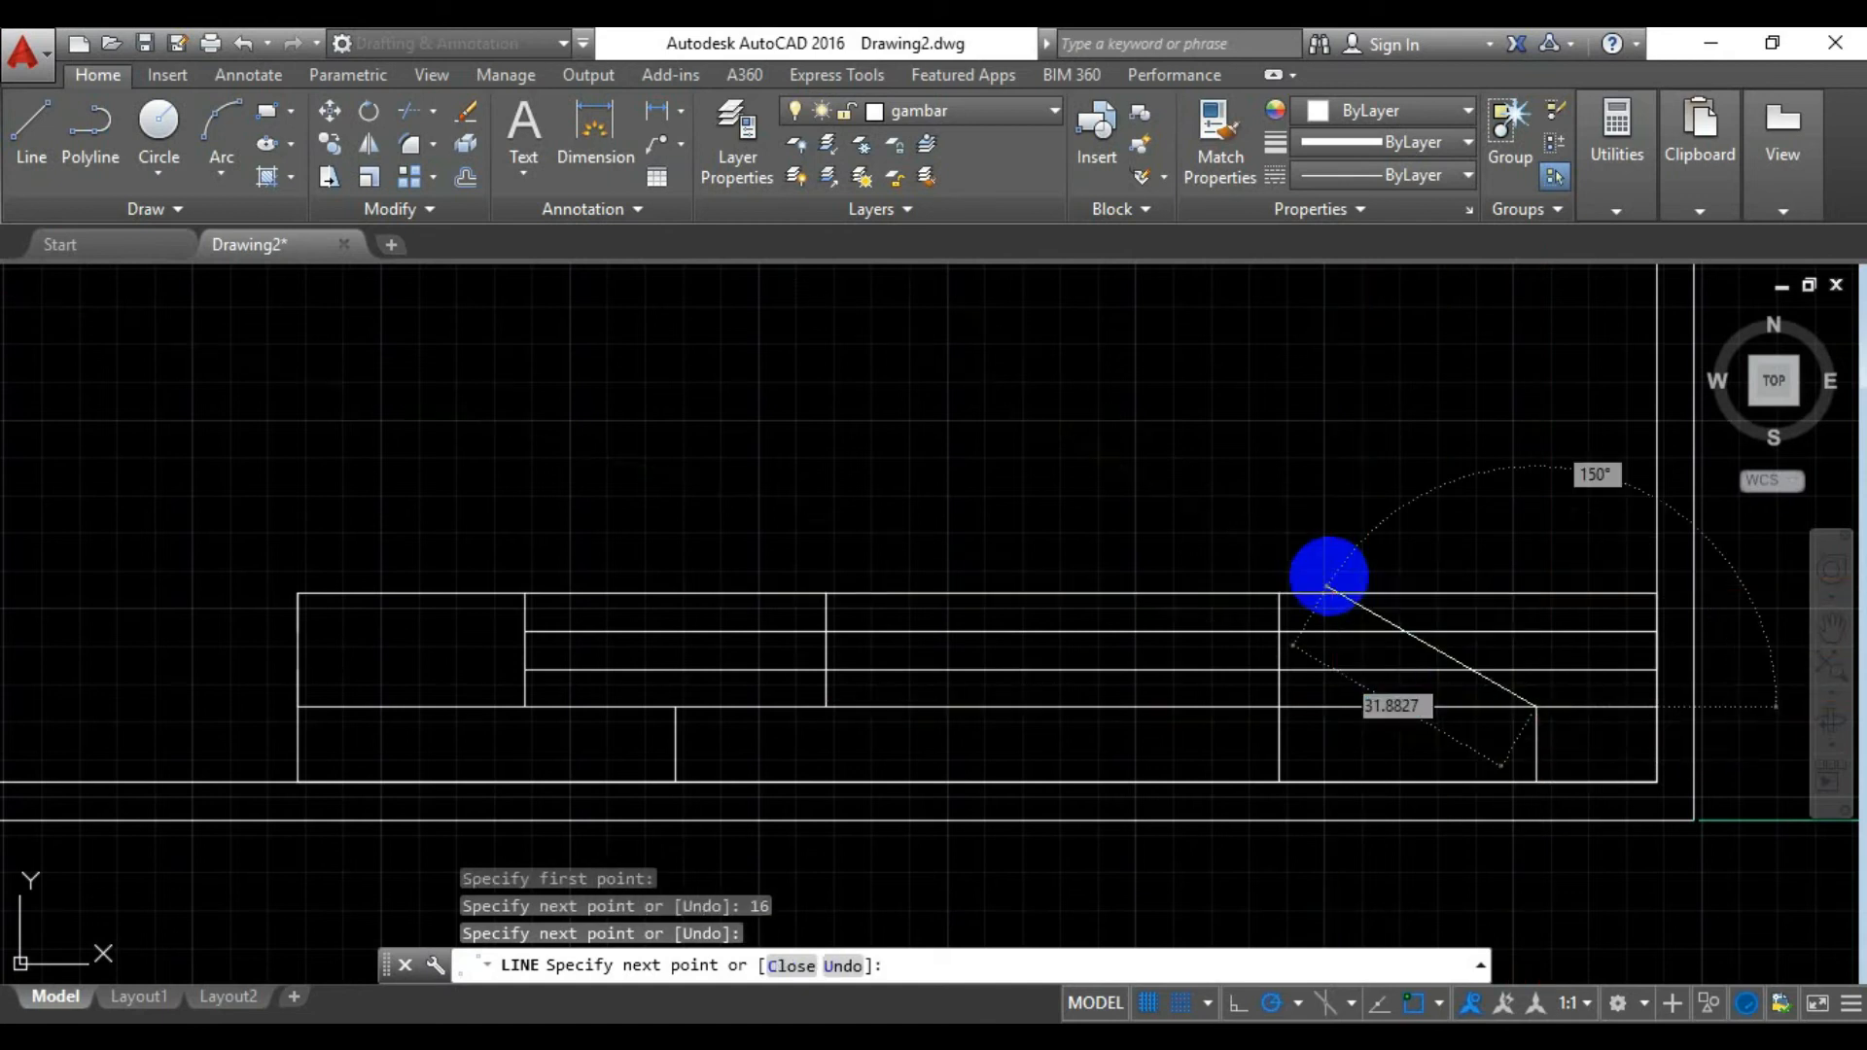
{"action": "key", "text": "Escape"}
Examine the title block's cell layout and its position within the sheet frame
{"action": "scroll", "coordinate": [460, 526], "scroll_direction": "down", "scroll_amount": 2}
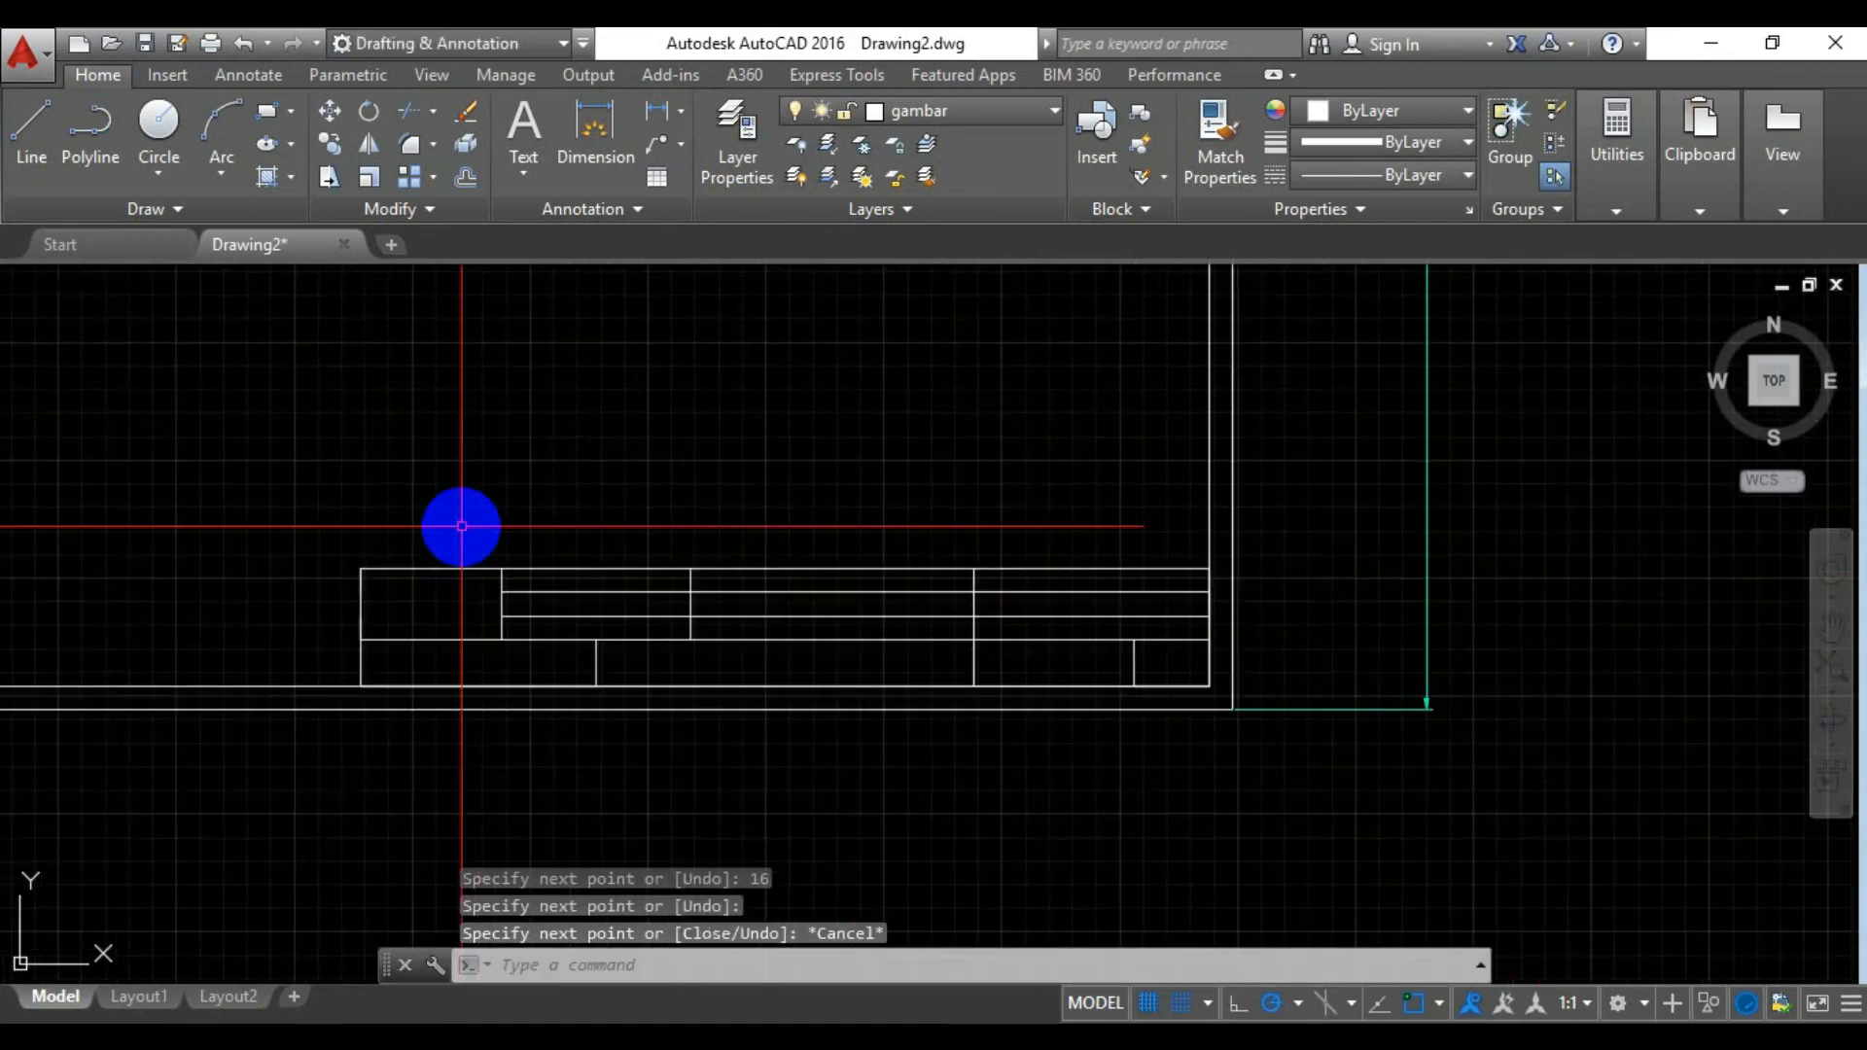
{"action": "scroll", "coordinate": [446, 470], "scroll_direction": "down", "scroll_amount": 2}
{"action": "mouse_move", "coordinate": [447, 469]}
{"action": "middle_mouse_down"}
{"action": "mouse_move", "coordinate": [484, 548]}
{"action": "mouse_move", "coordinate": [575, 633]}
{"action": "mouse_move", "coordinate": [654, 633]}
{"action": "mouse_move", "coordinate": [738, 563]}
{"action": "middle_mouse_up"}
{"action": "scroll", "coordinate": [657, 634], "scroll_direction": "up", "scroll_amount": 2}
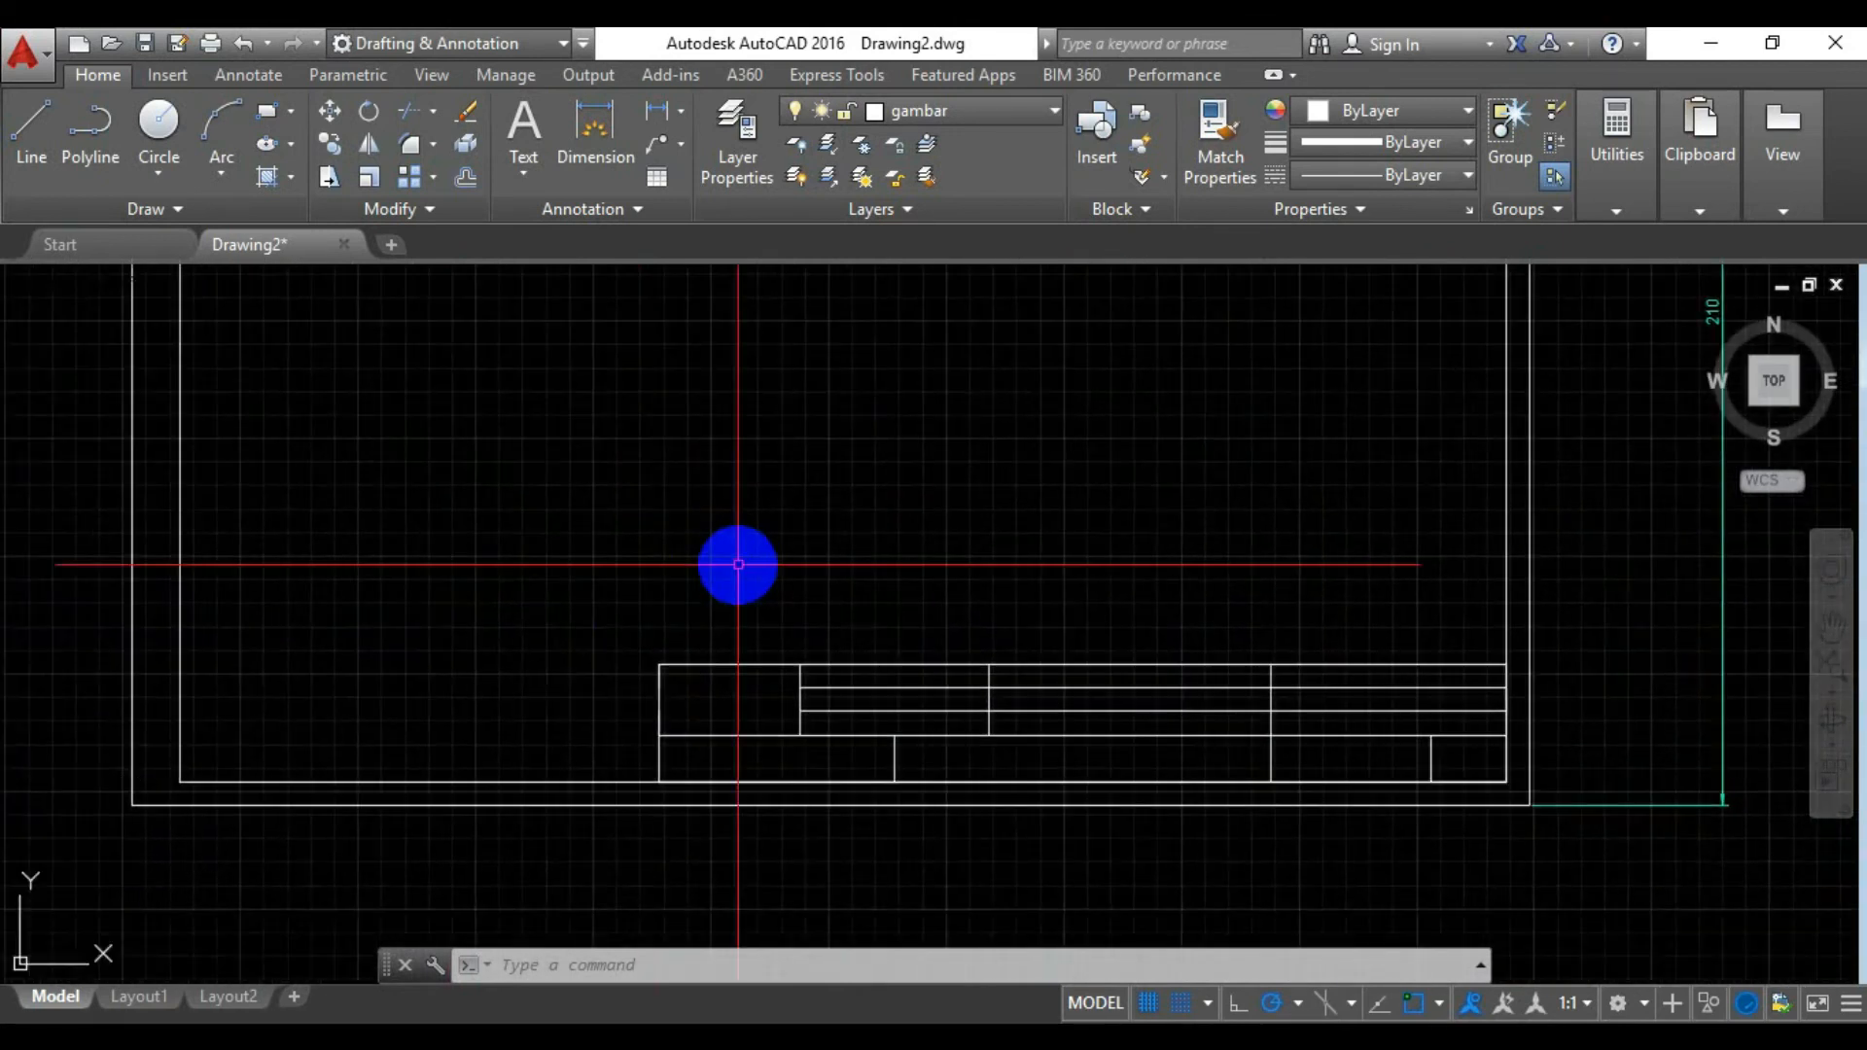
{"action": "scroll", "coordinate": [738, 563], "scroll_direction": "down", "scroll_amount": 2}
{"action": "scroll", "coordinate": [738, 560], "scroll_direction": "up", "scroll_amount": 4}
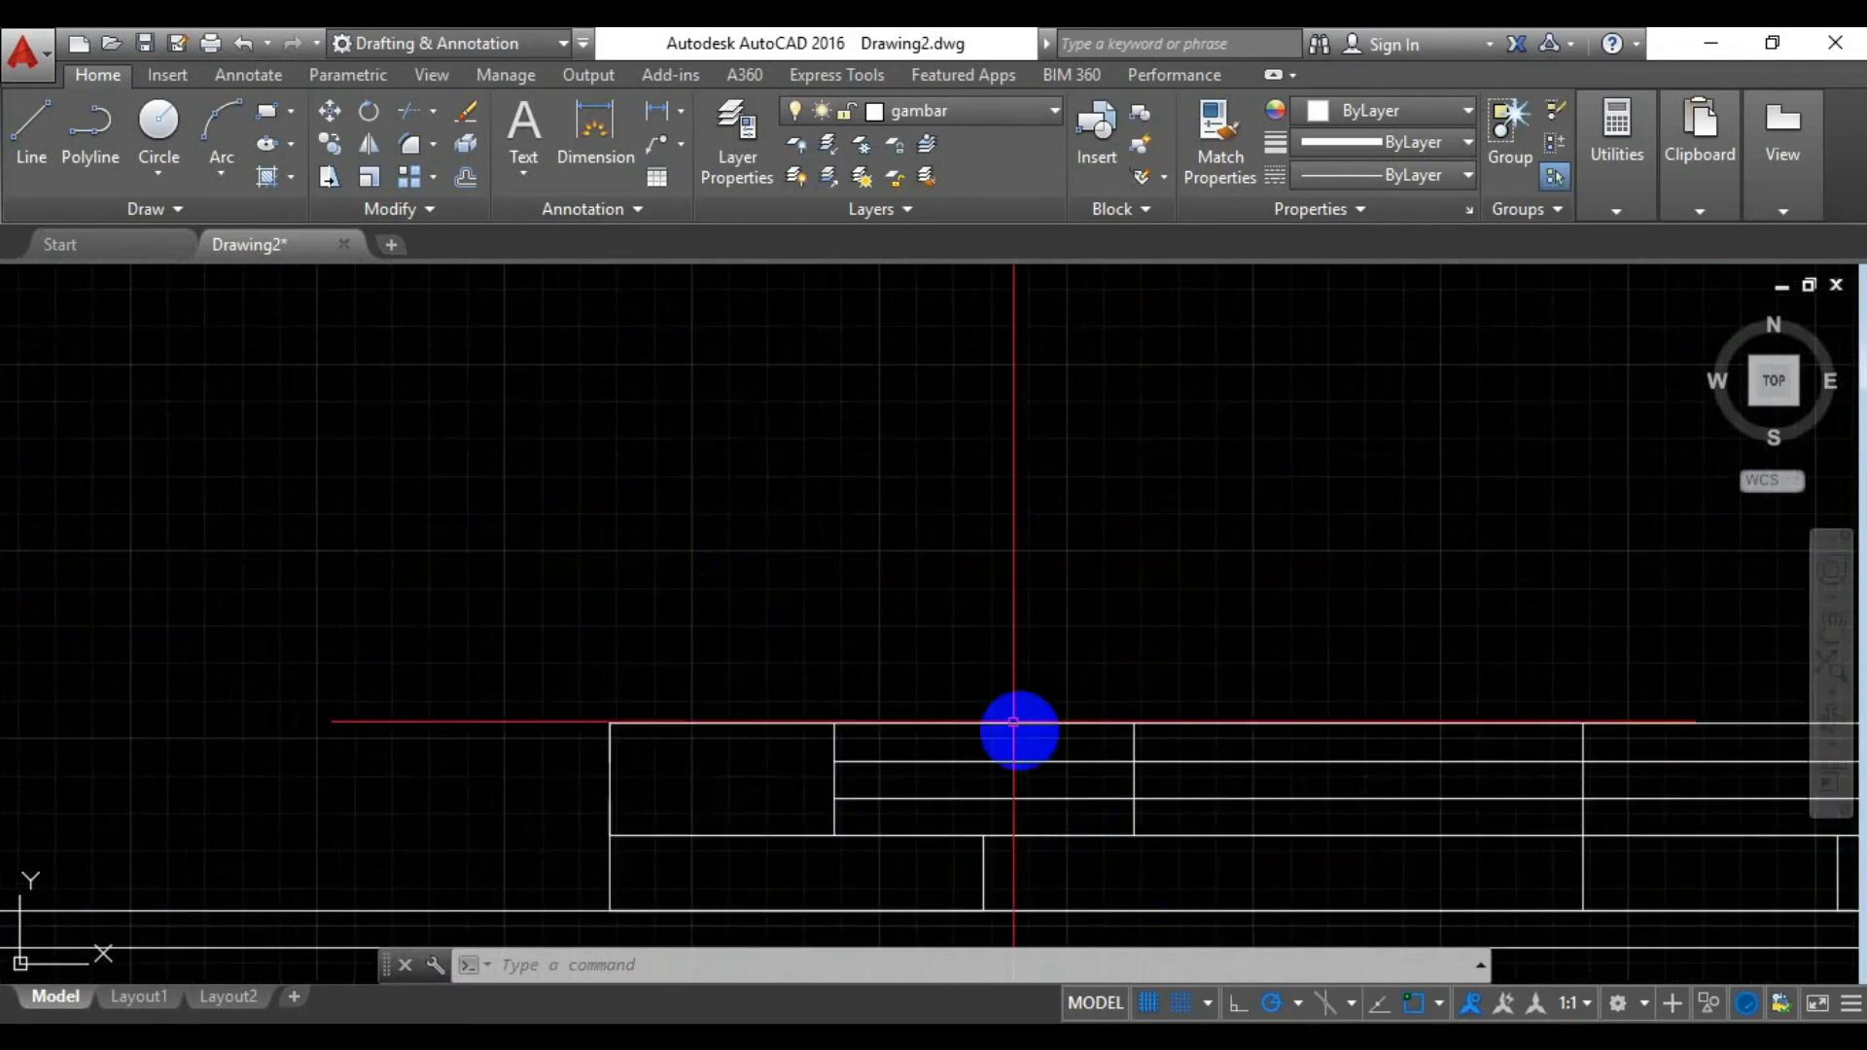
{"action": "middle_click_drag", "start_coordinate": [917, 612], "coordinate": [674, 545]}
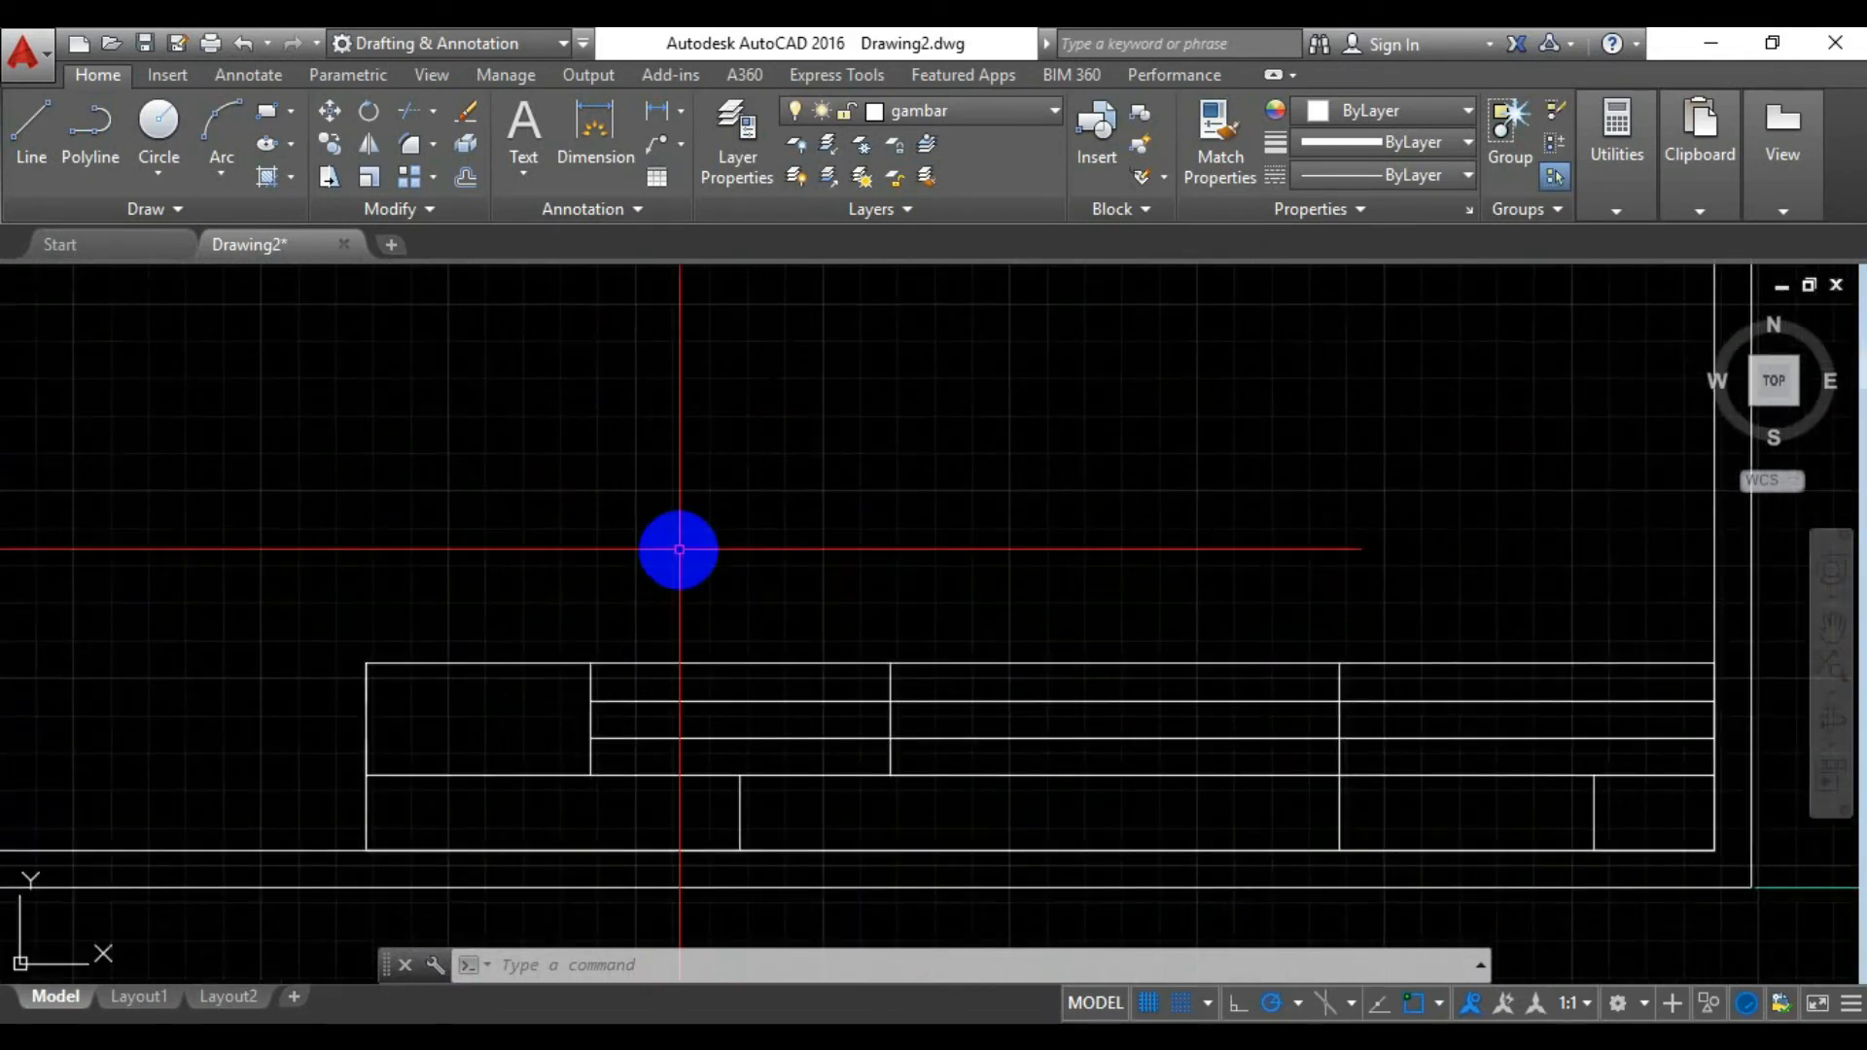
{"action": "scroll", "coordinate": [780, 592], "scroll_direction": "down", "scroll_amount": 2}
{"action": "scroll", "coordinate": [779, 592], "scroll_direction": "up", "scroll_amount": 4}
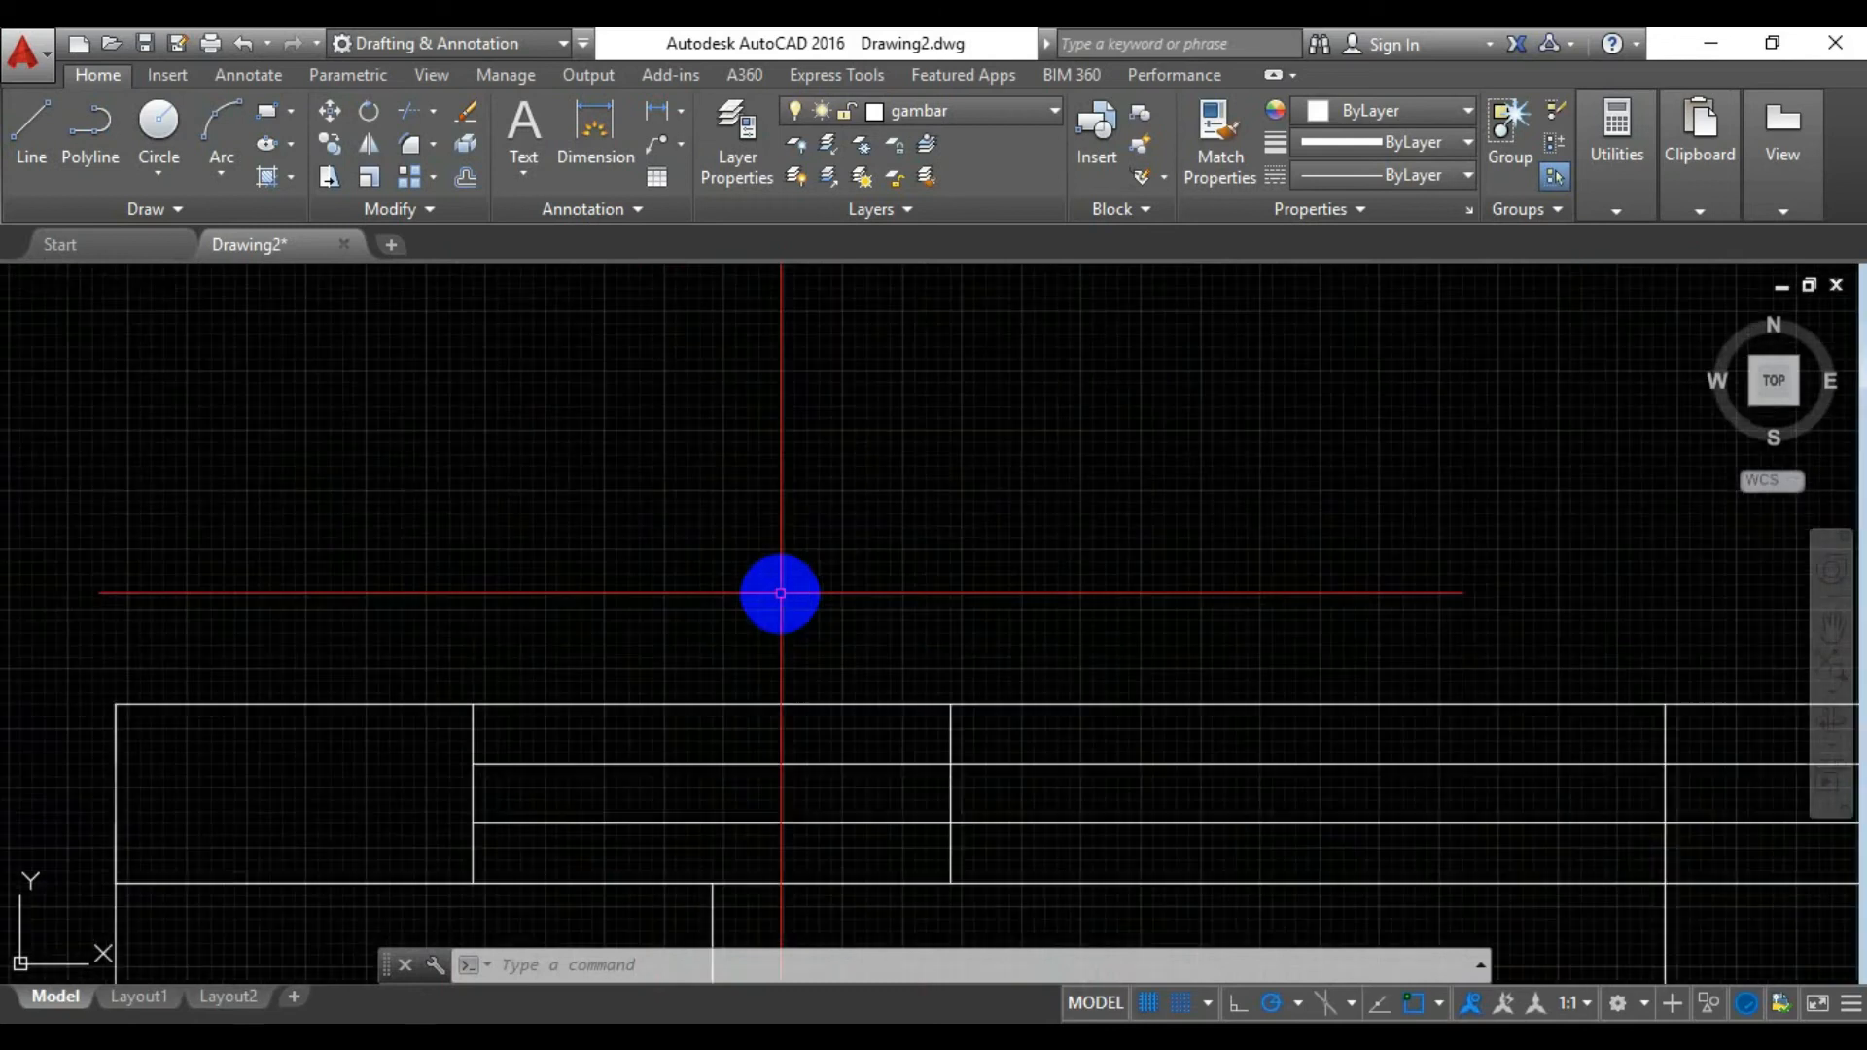
{"action": "middle_click_drag", "start_coordinate": [696, 646], "coordinate": [742, 442]}
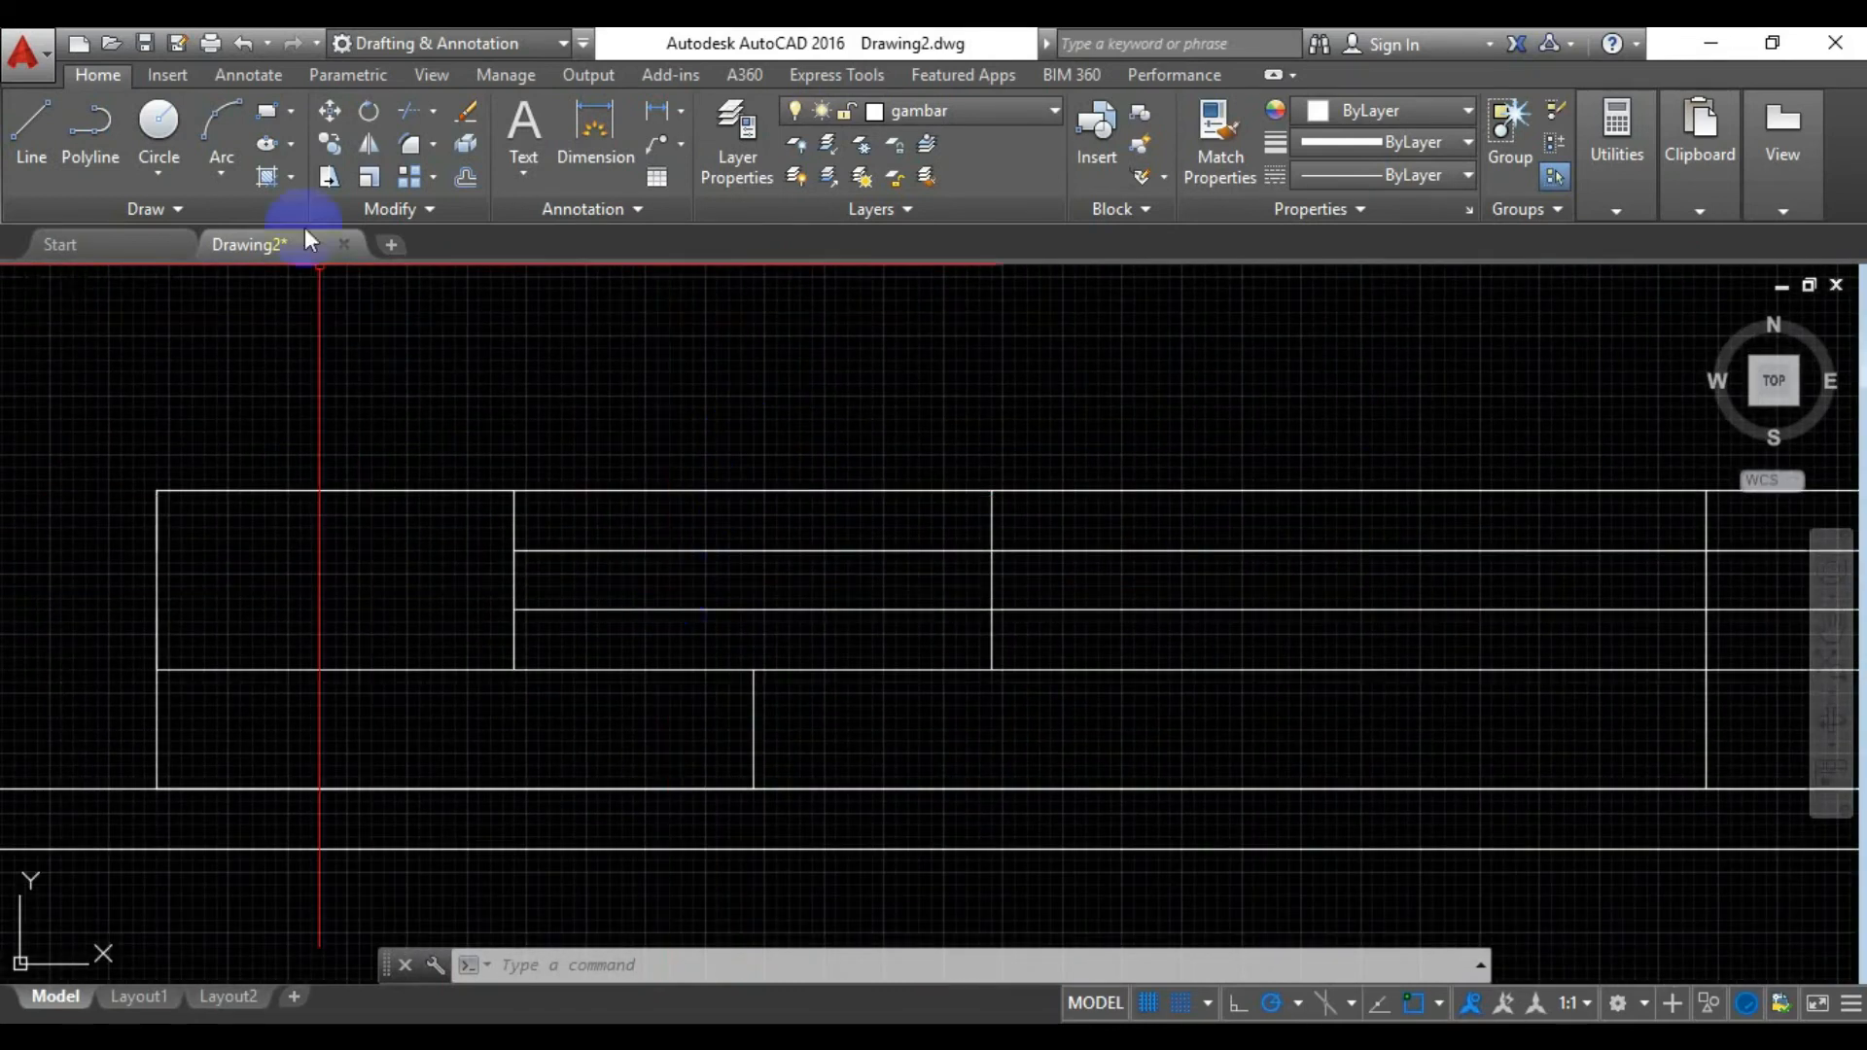
{"action": "left_click", "coordinate": [522, 125]}
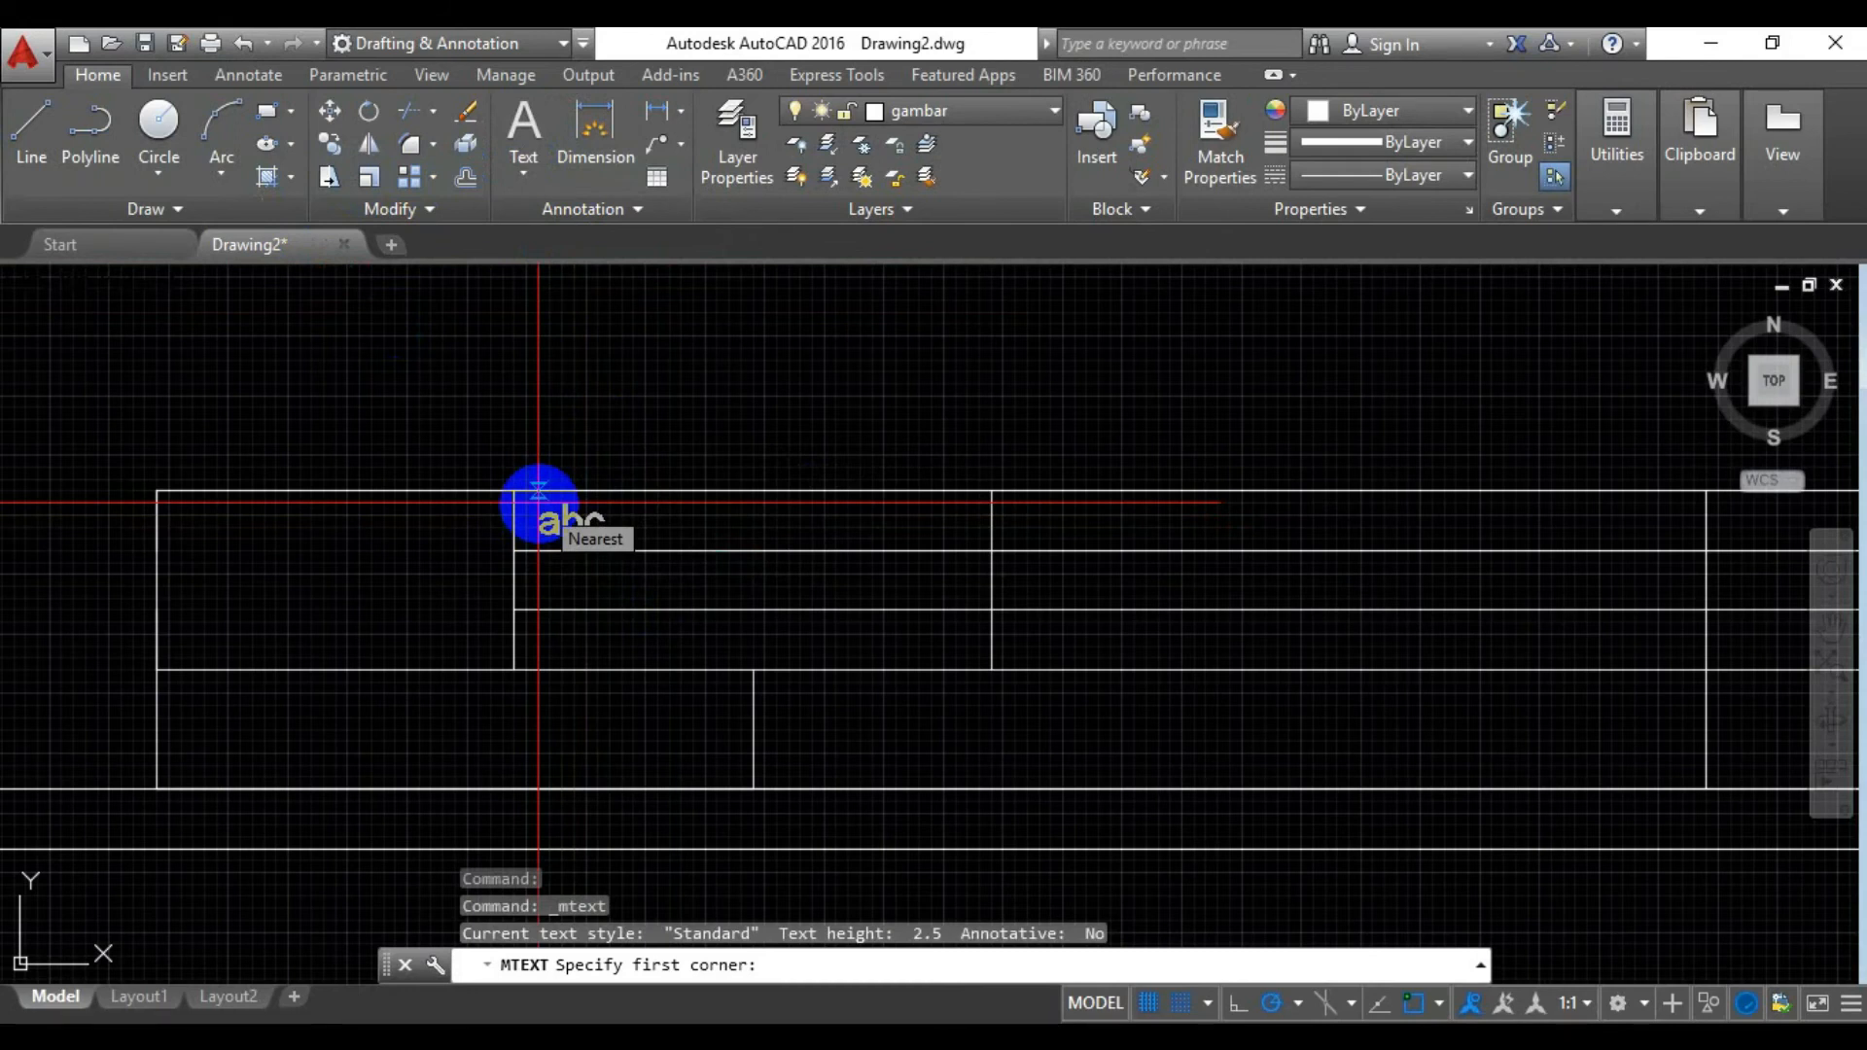
{"action": "left_click", "coordinate": [538, 502]}
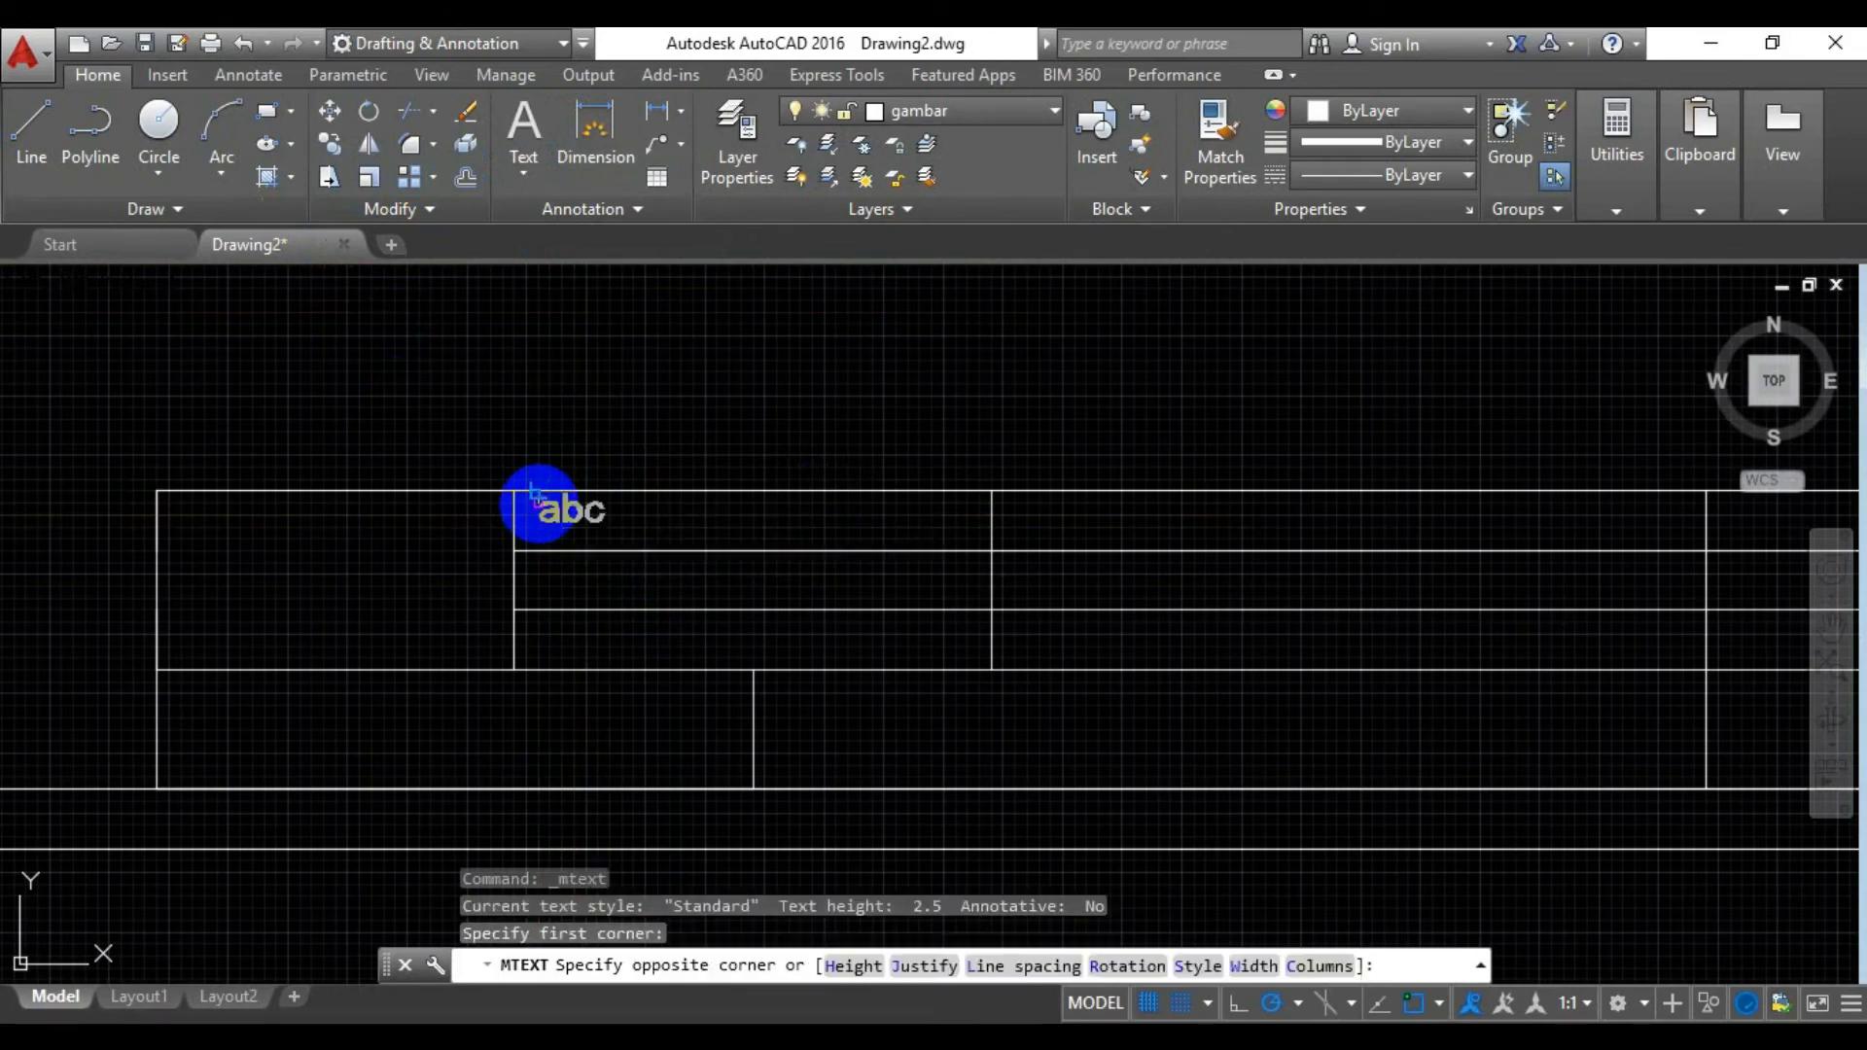
{"action": "key", "text": "Escape"}
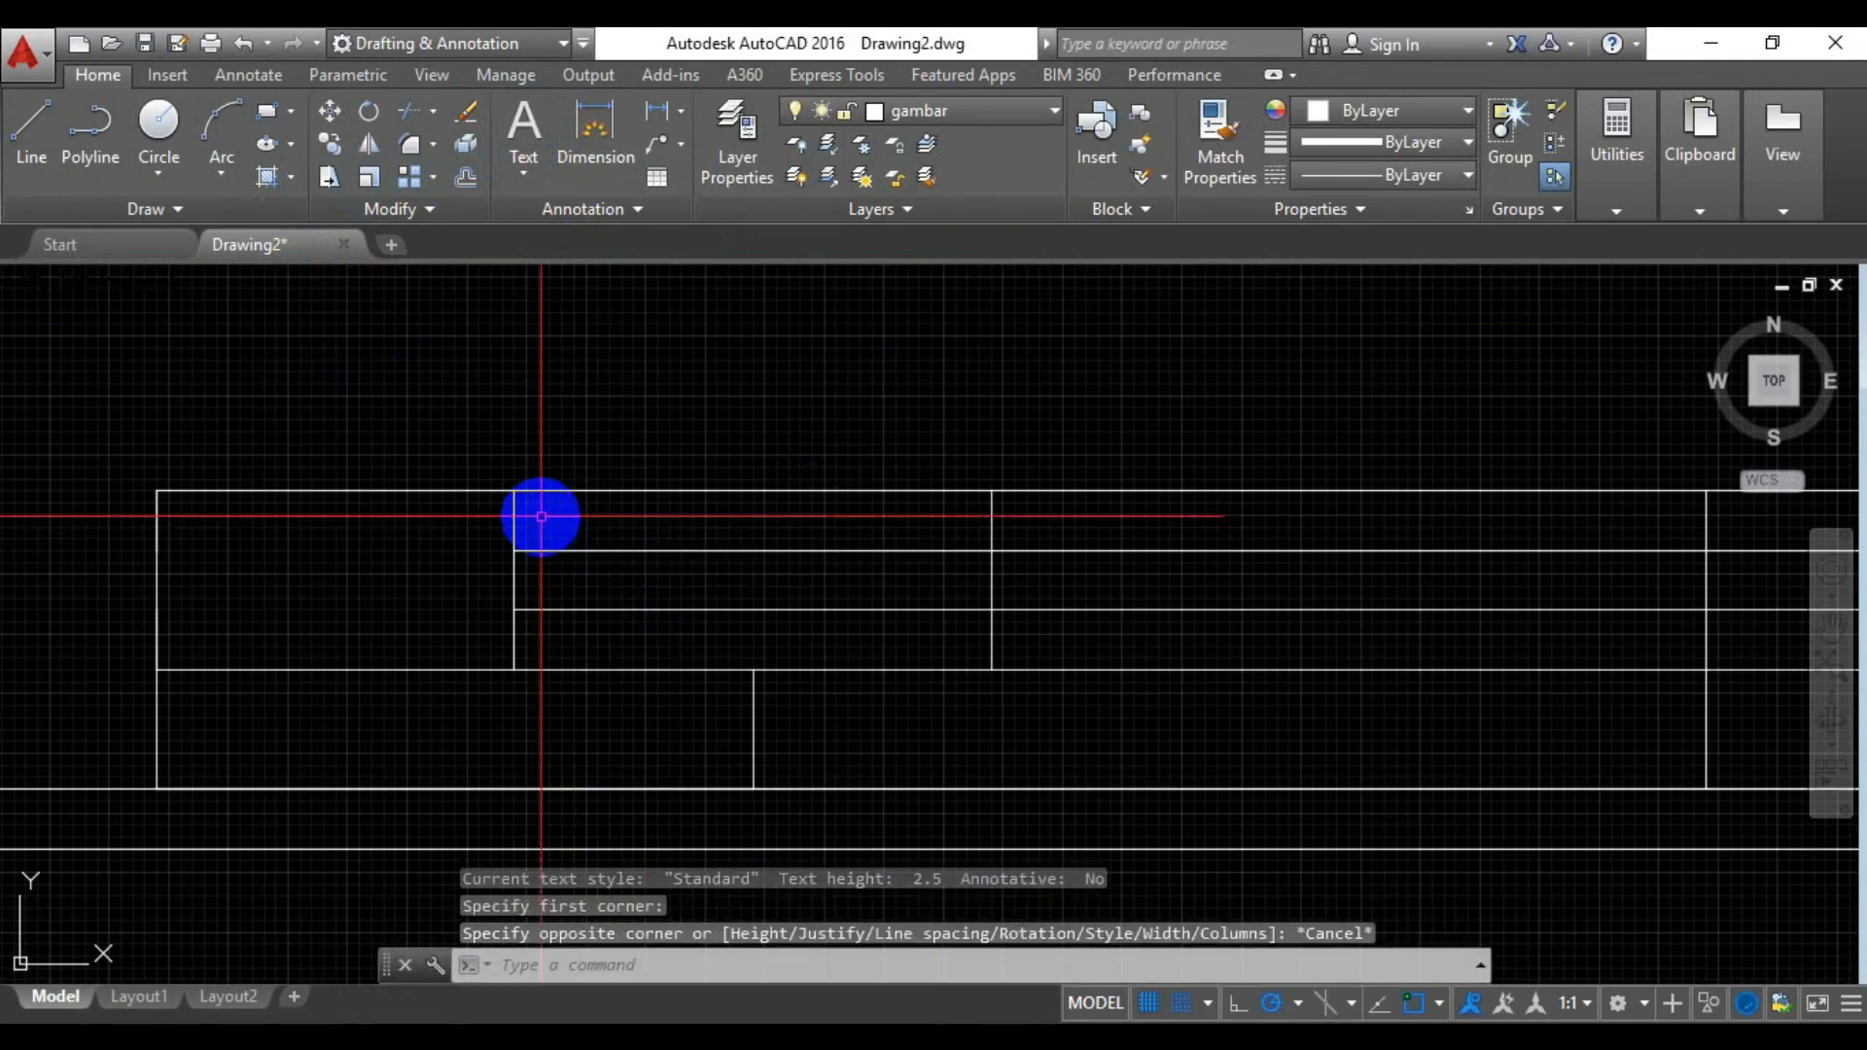
Add multiline text "Skala :" in the top row of the title block's second column, near the cell's upper-left corner
{"action": "scroll", "coordinate": [539, 509], "scroll_direction": "up", "scroll_amount": 4}
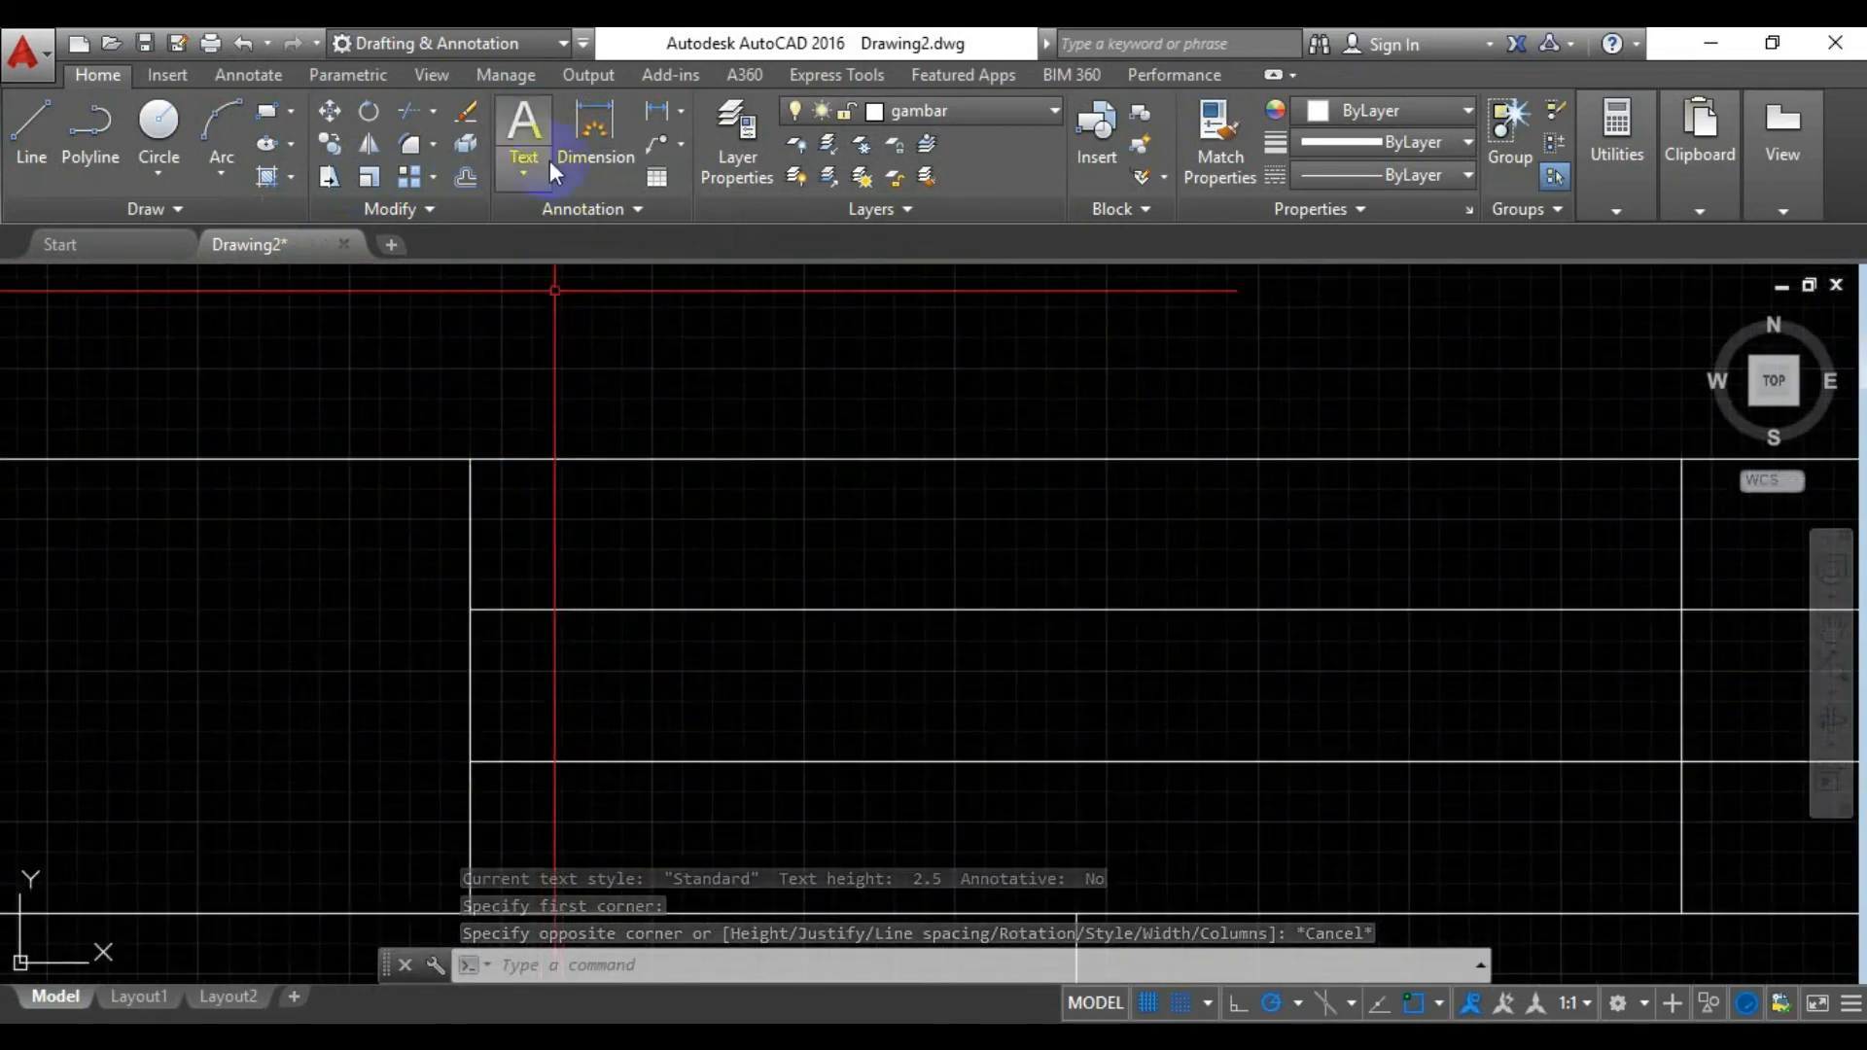
{"action": "left_click", "coordinate": [524, 126]}
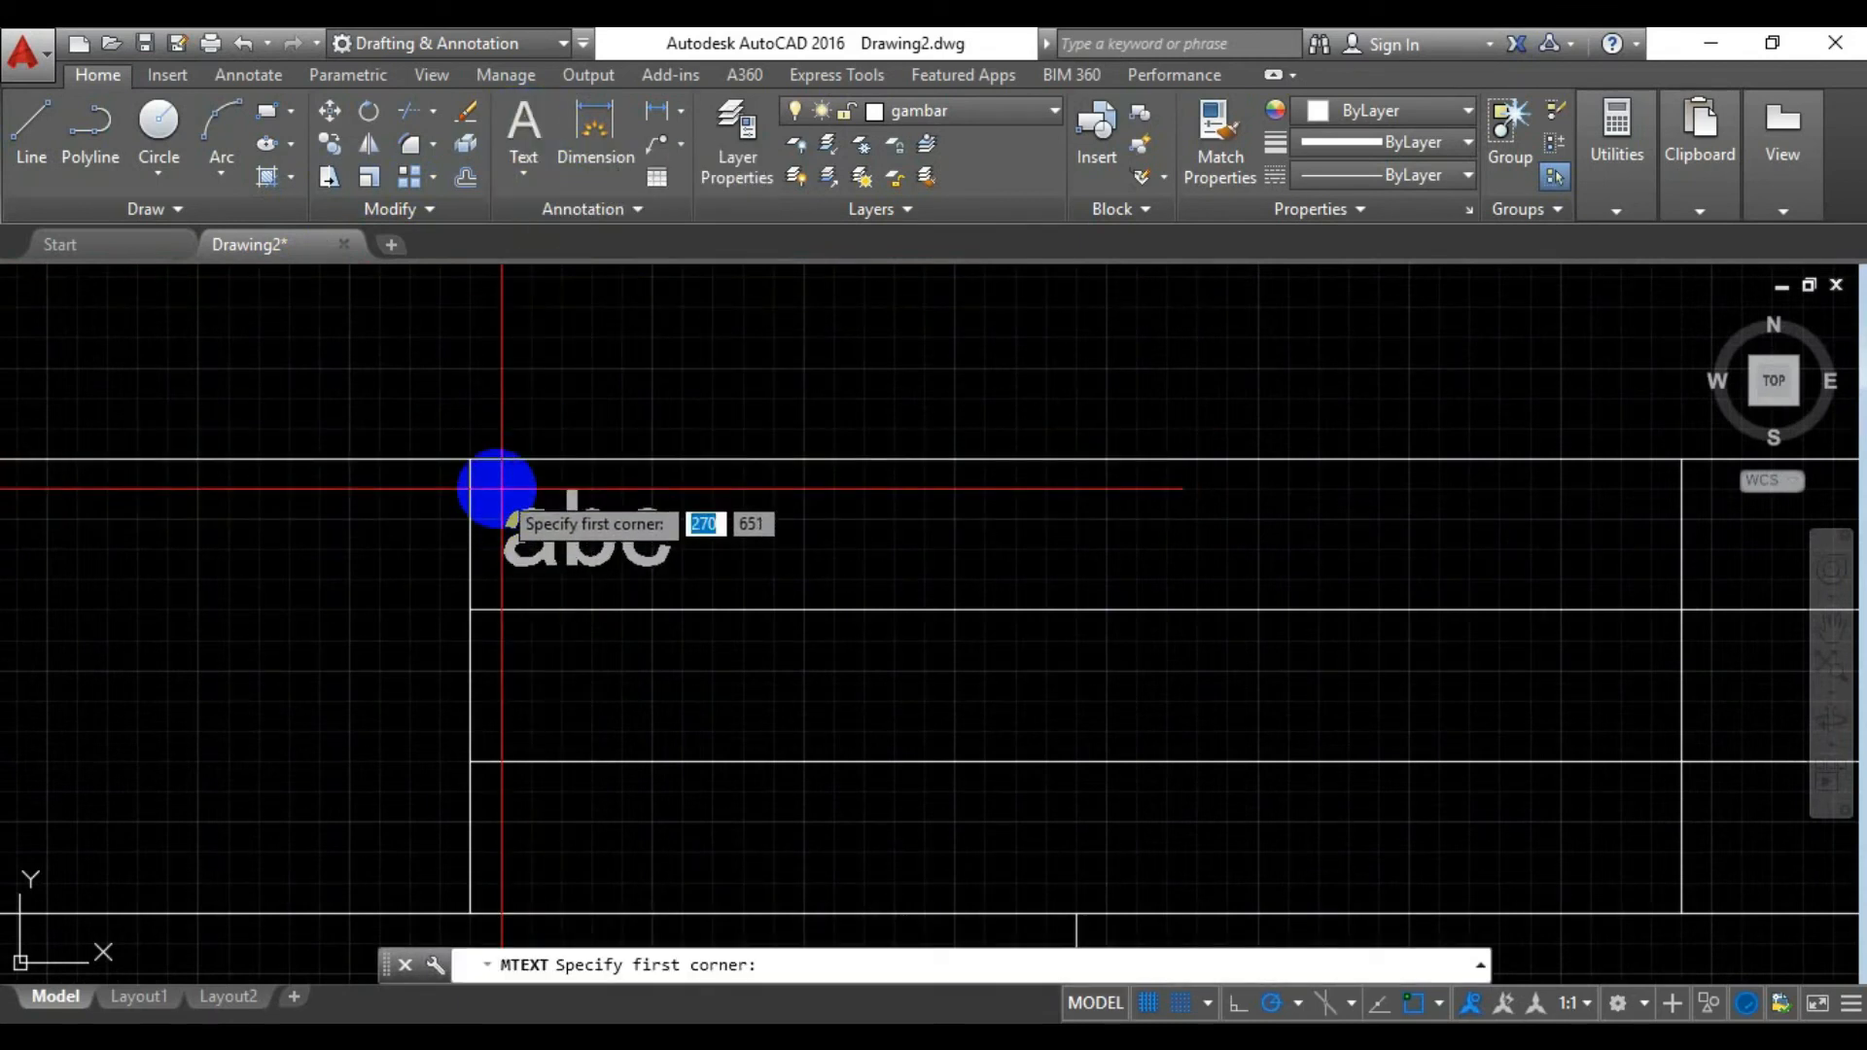
{"action": "left_click", "coordinate": [502, 488]}
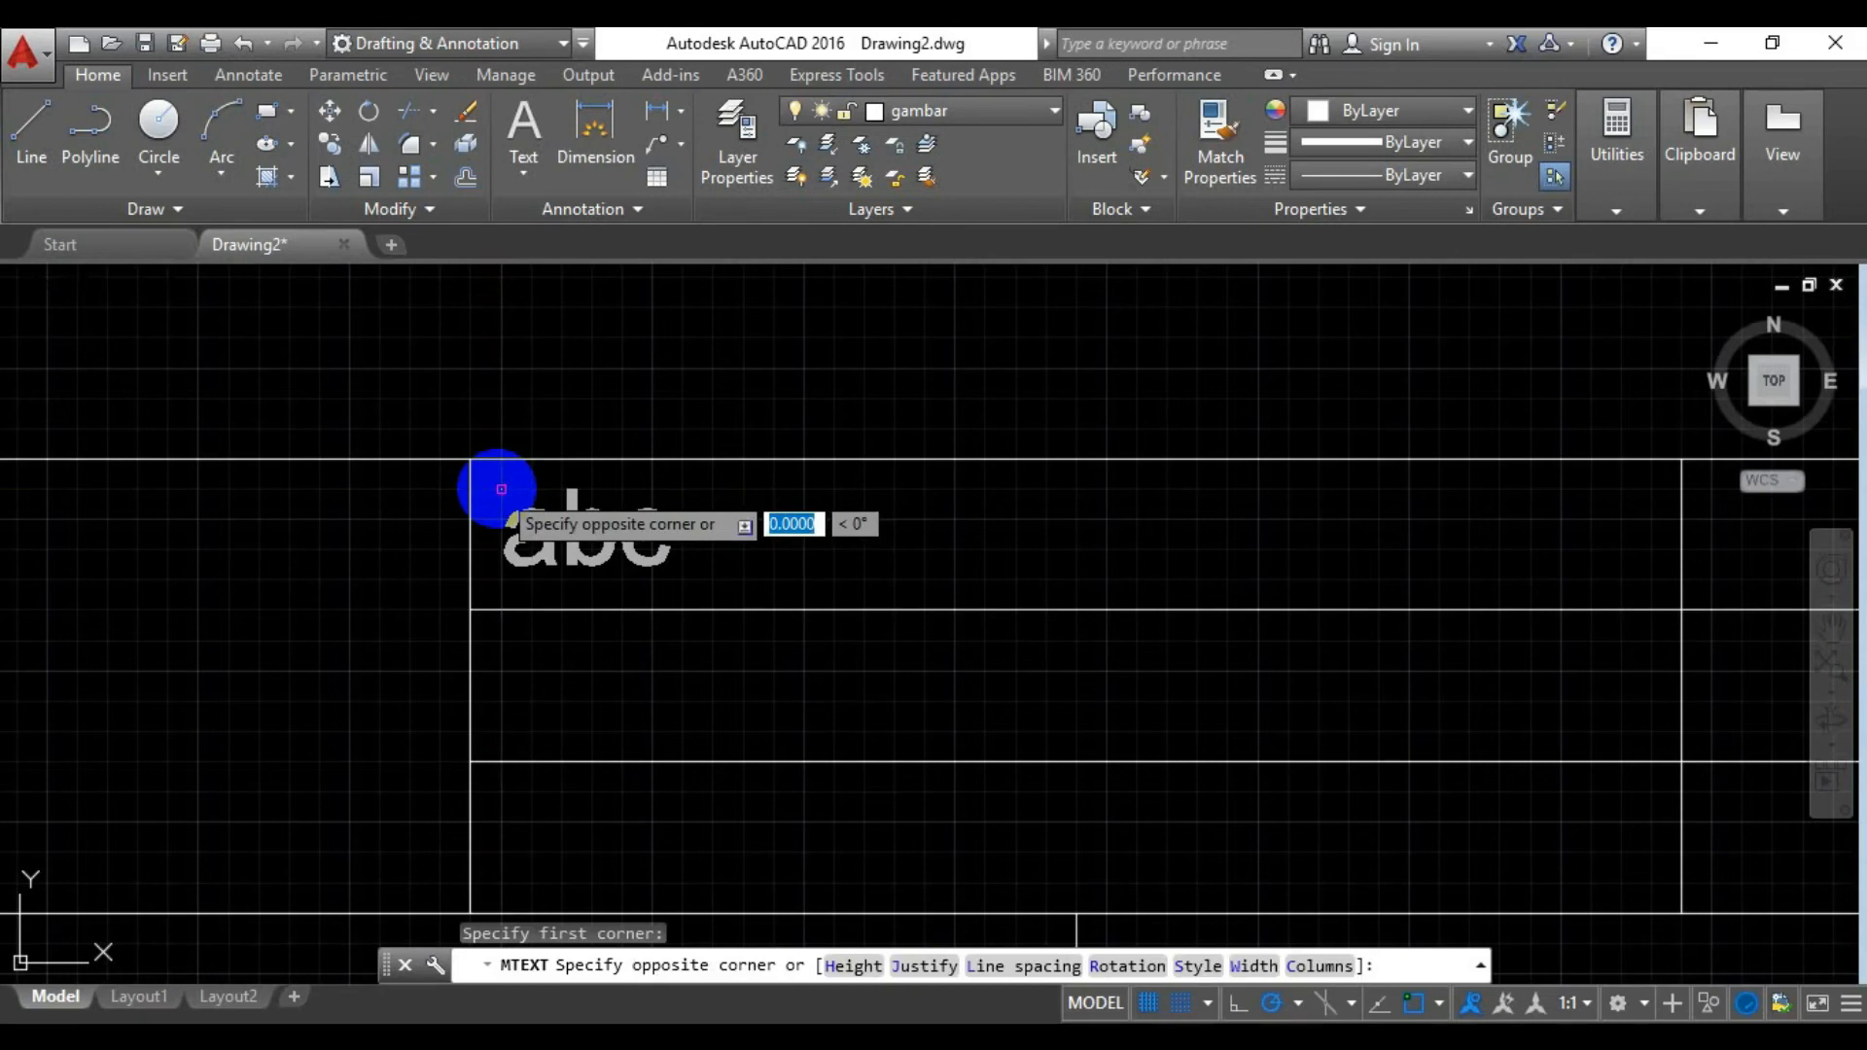
{"action": "left_click", "coordinate": [497, 489]}
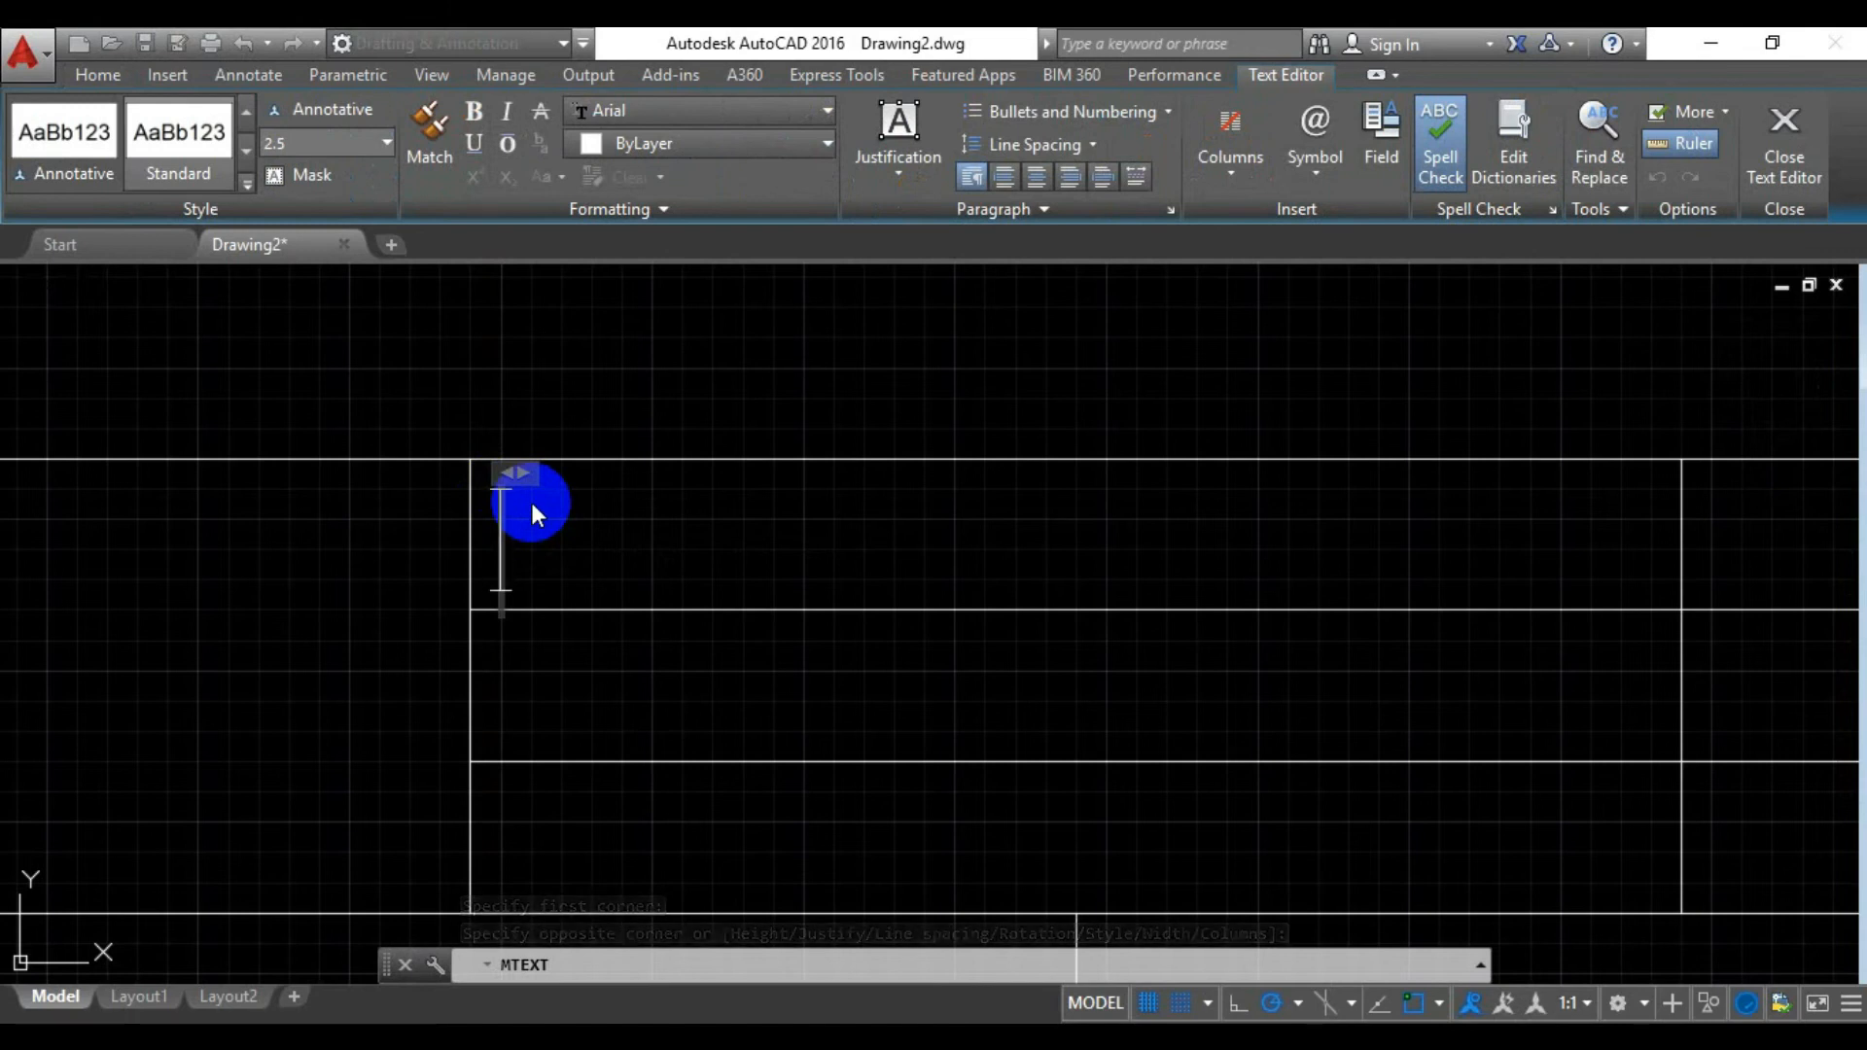
{"action": "type", "text": "Skala :"}
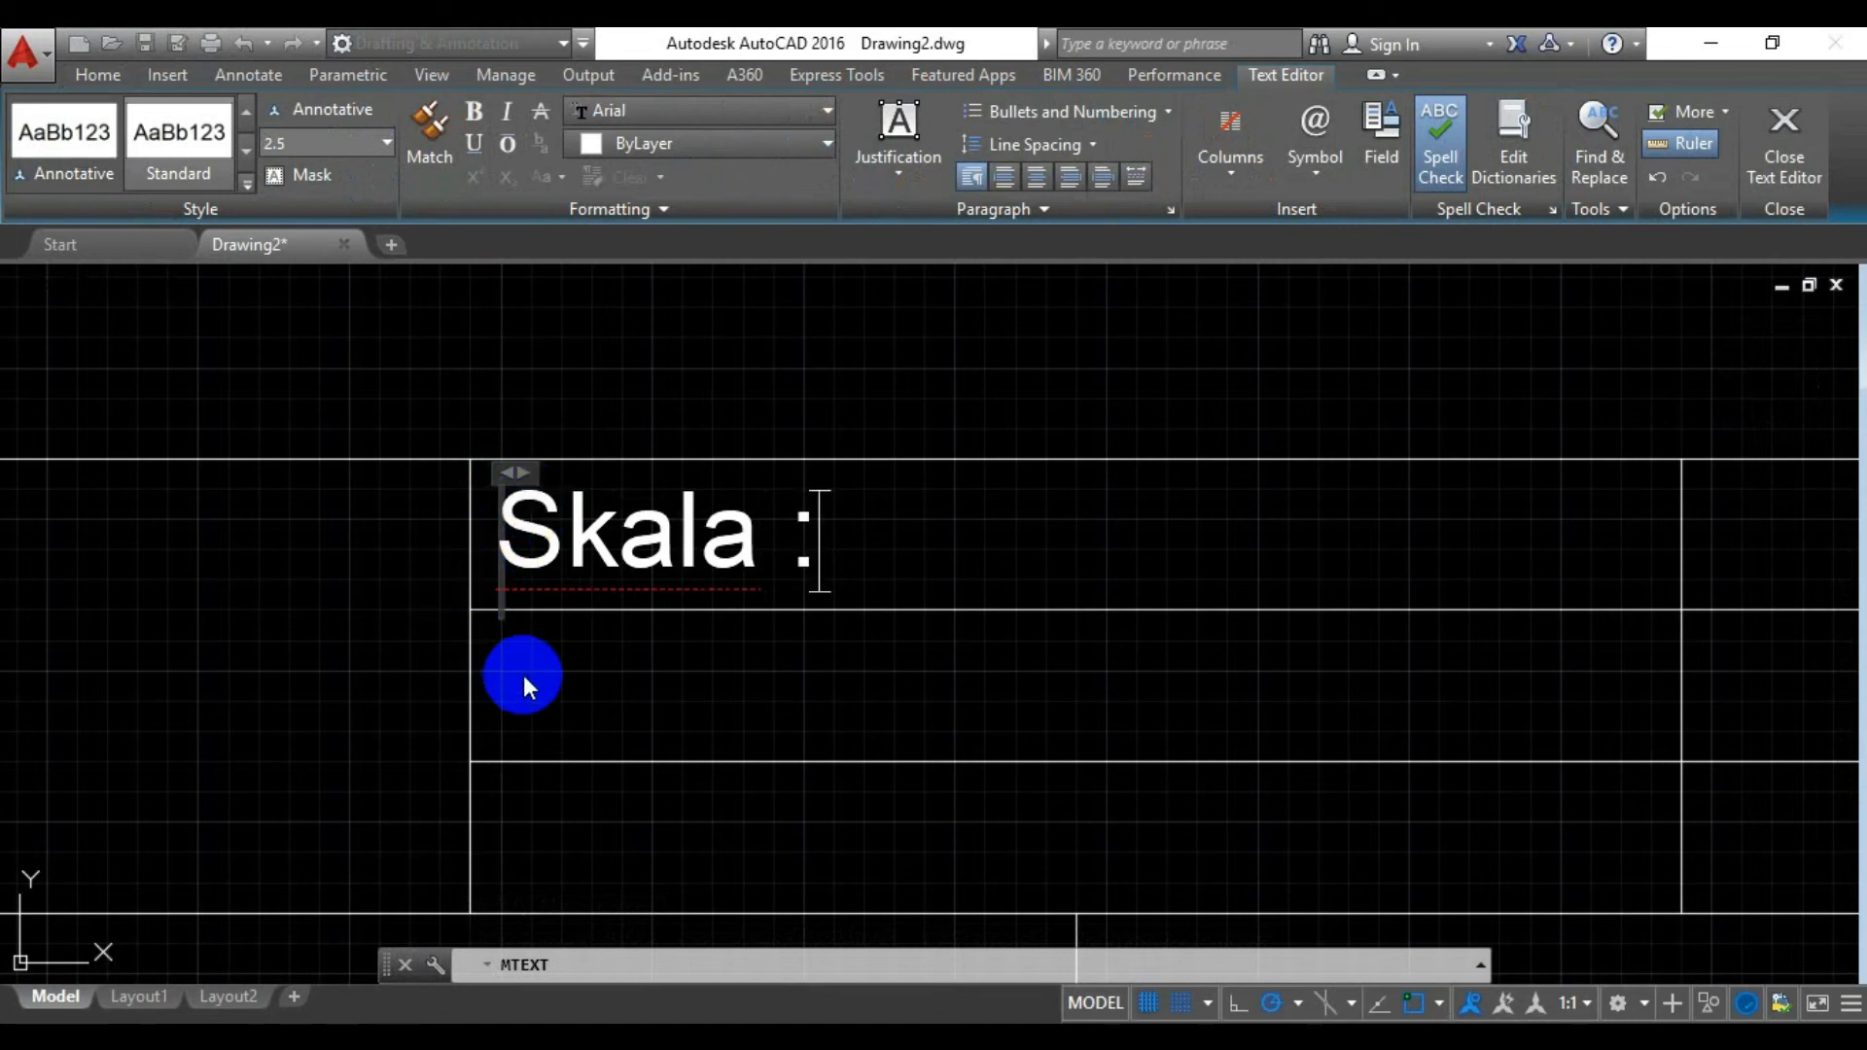
{"action": "left_click", "coordinate": [523, 675]}
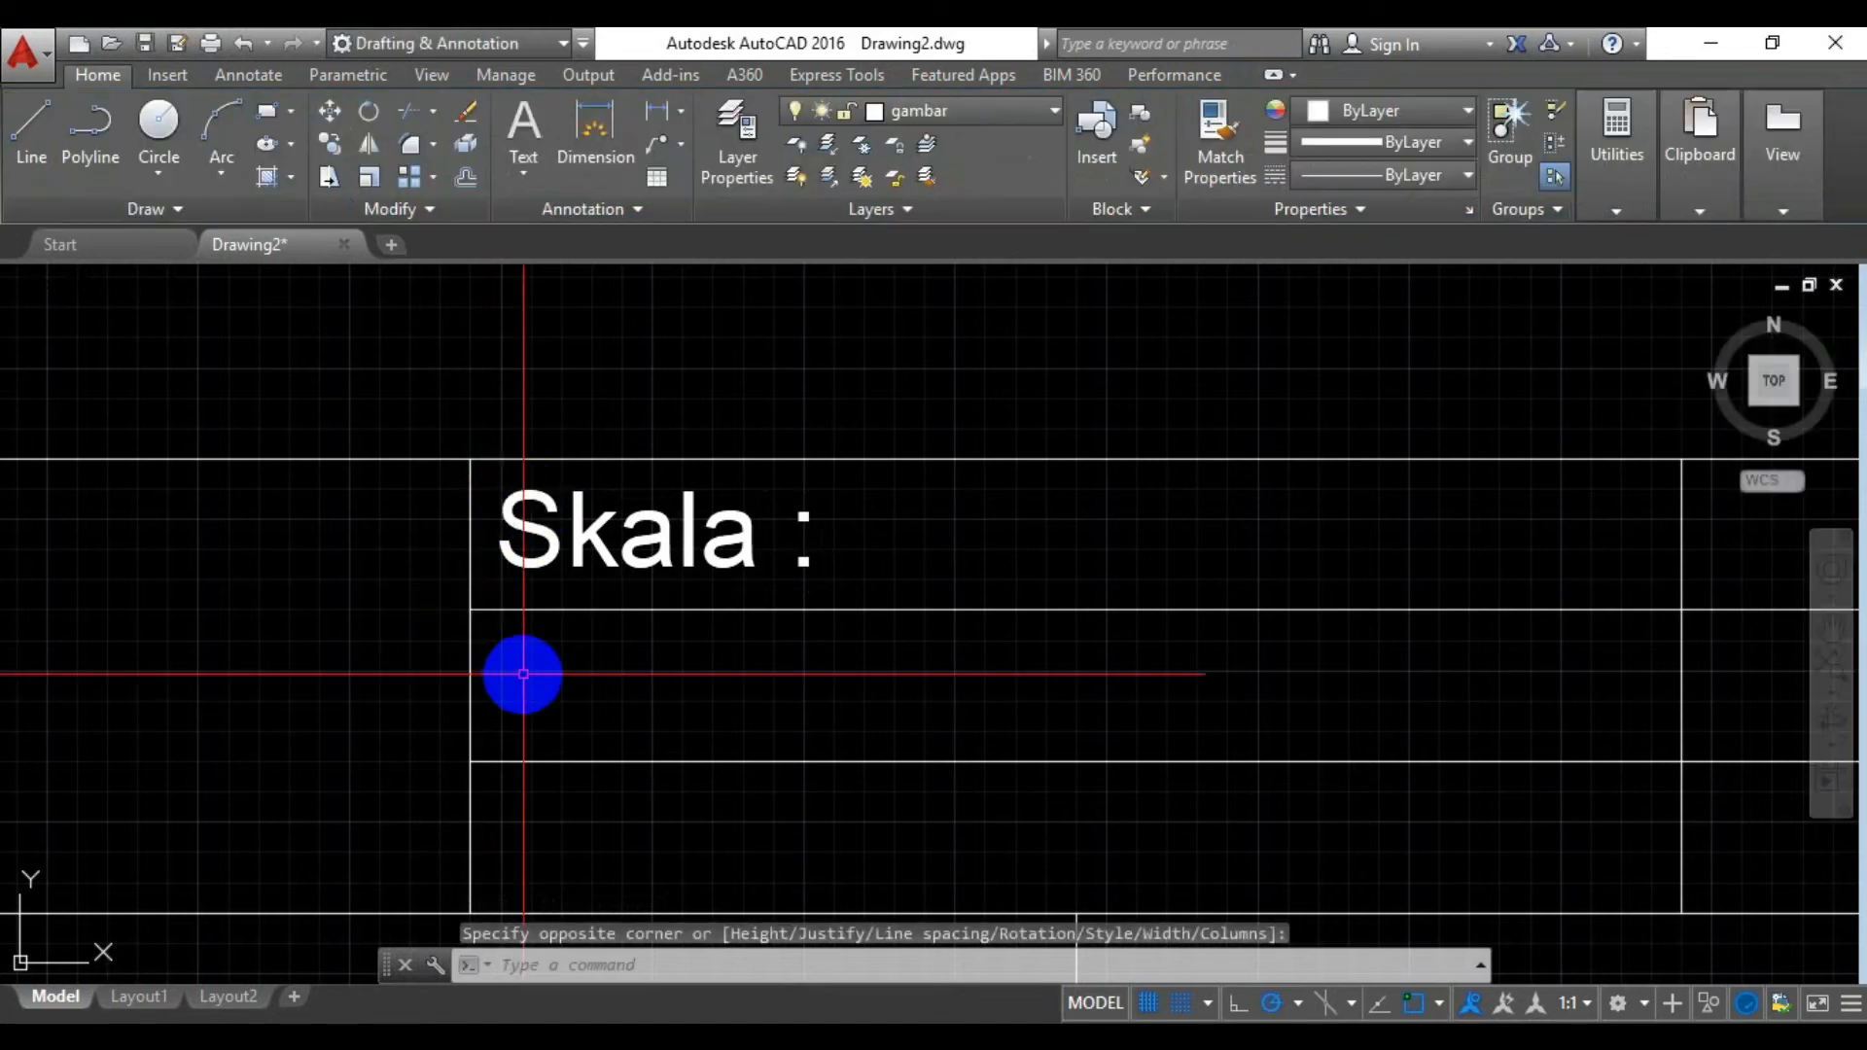
Add multiline text "Satuan Ukuran :" in the row below "Skala :", aligned with that label's left edge
{"action": "left_click", "coordinate": [538, 123]}
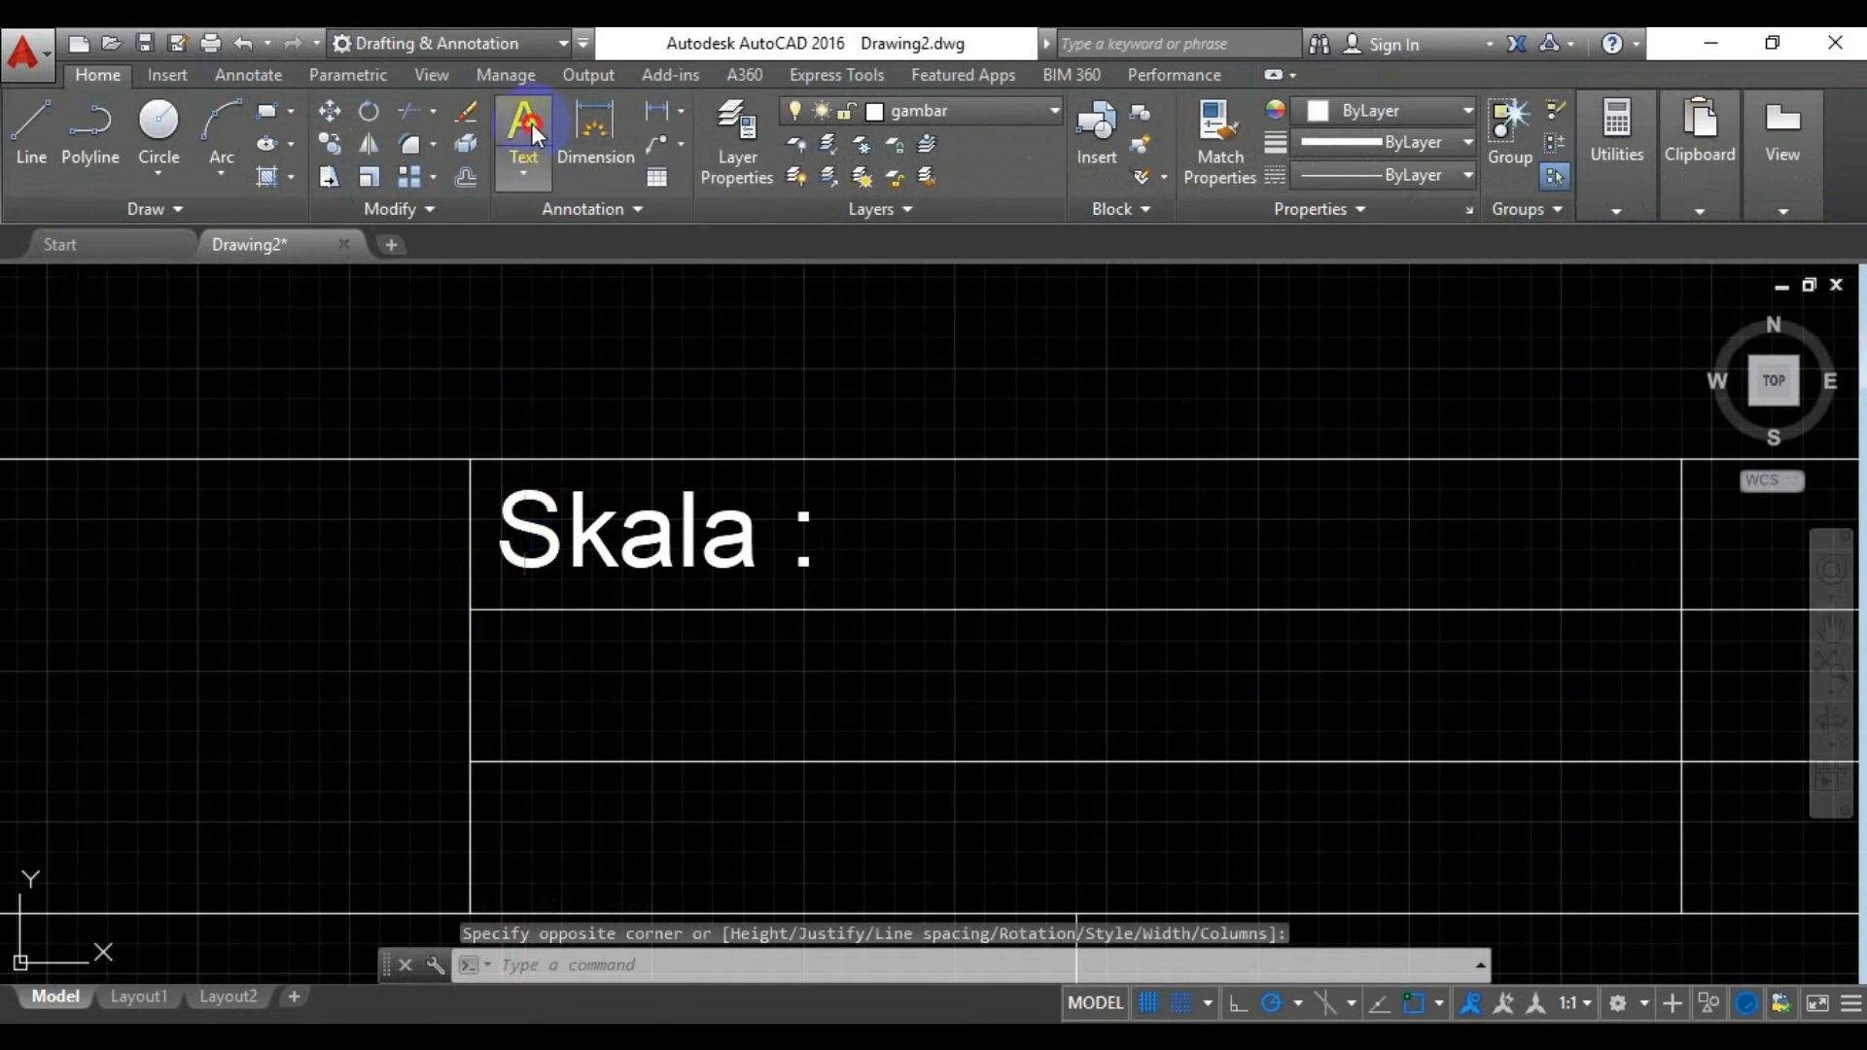
{"action": "left_click", "coordinate": [502, 642]}
{"action": "left_click", "coordinate": [502, 641]}
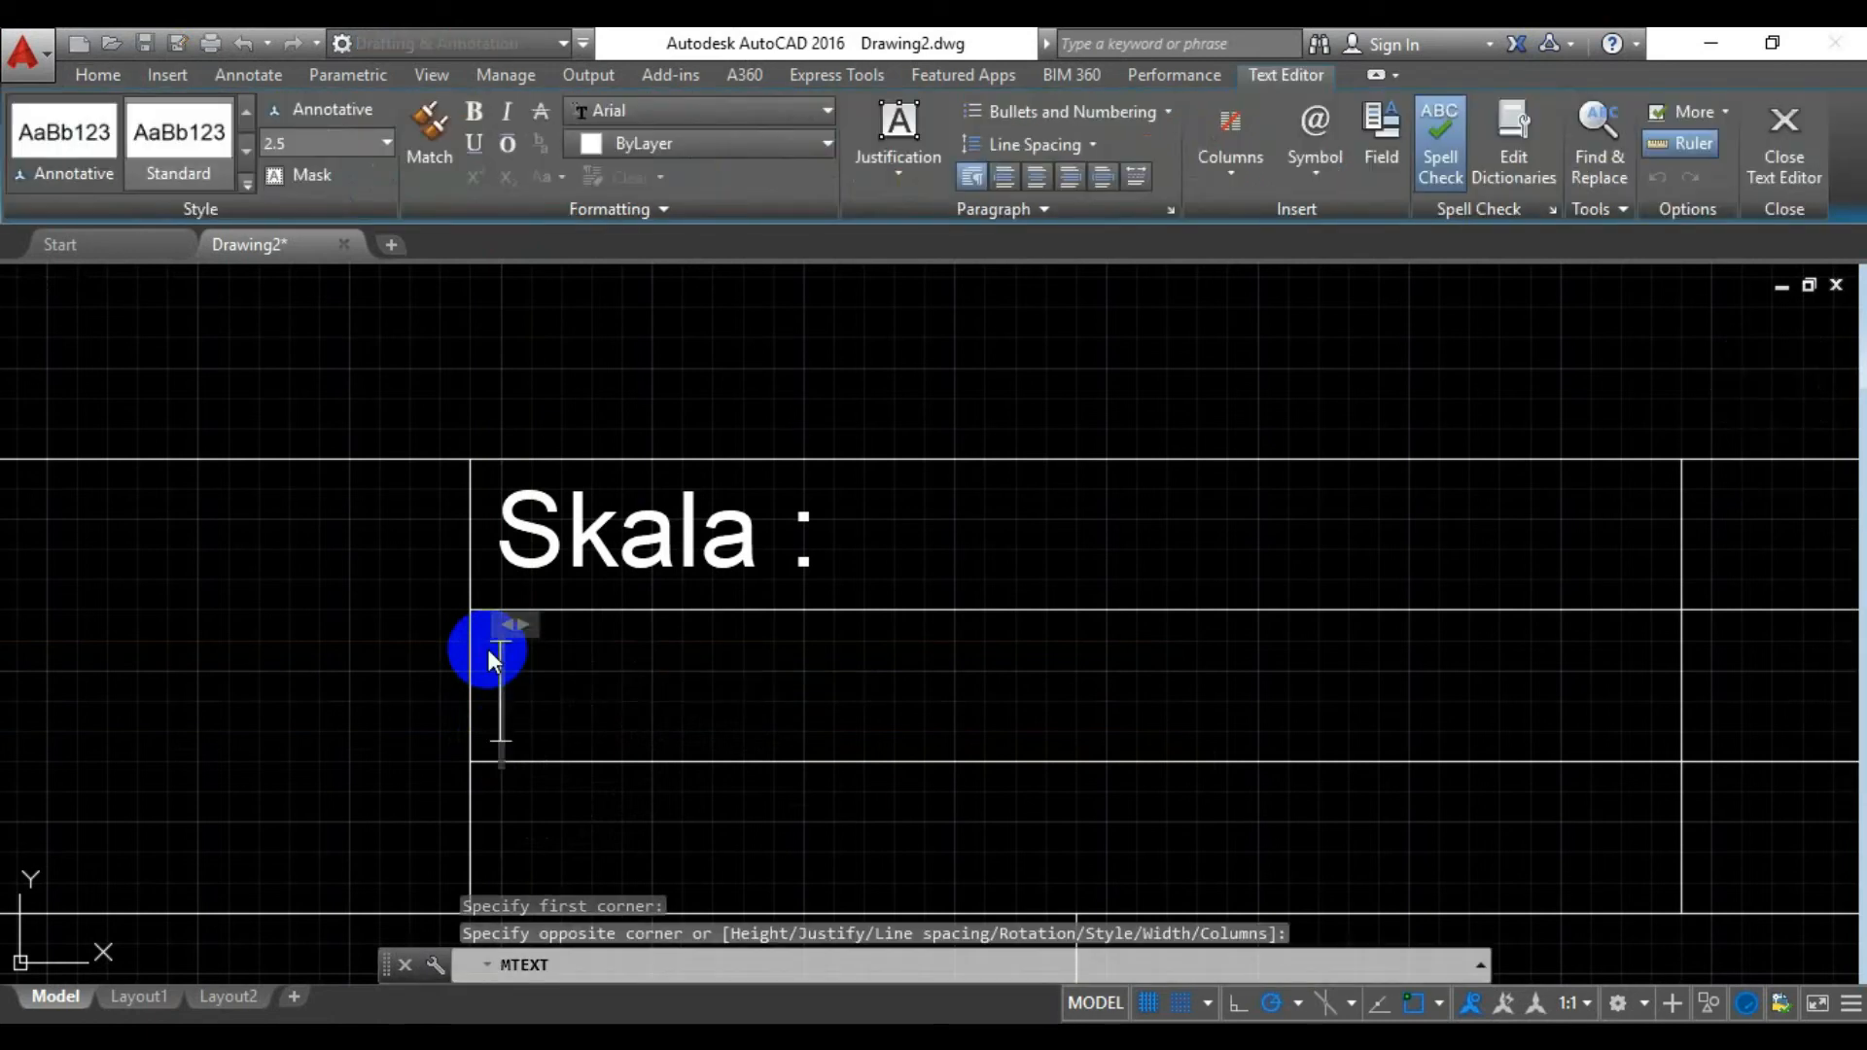
{"action": "type", "text": "S"}
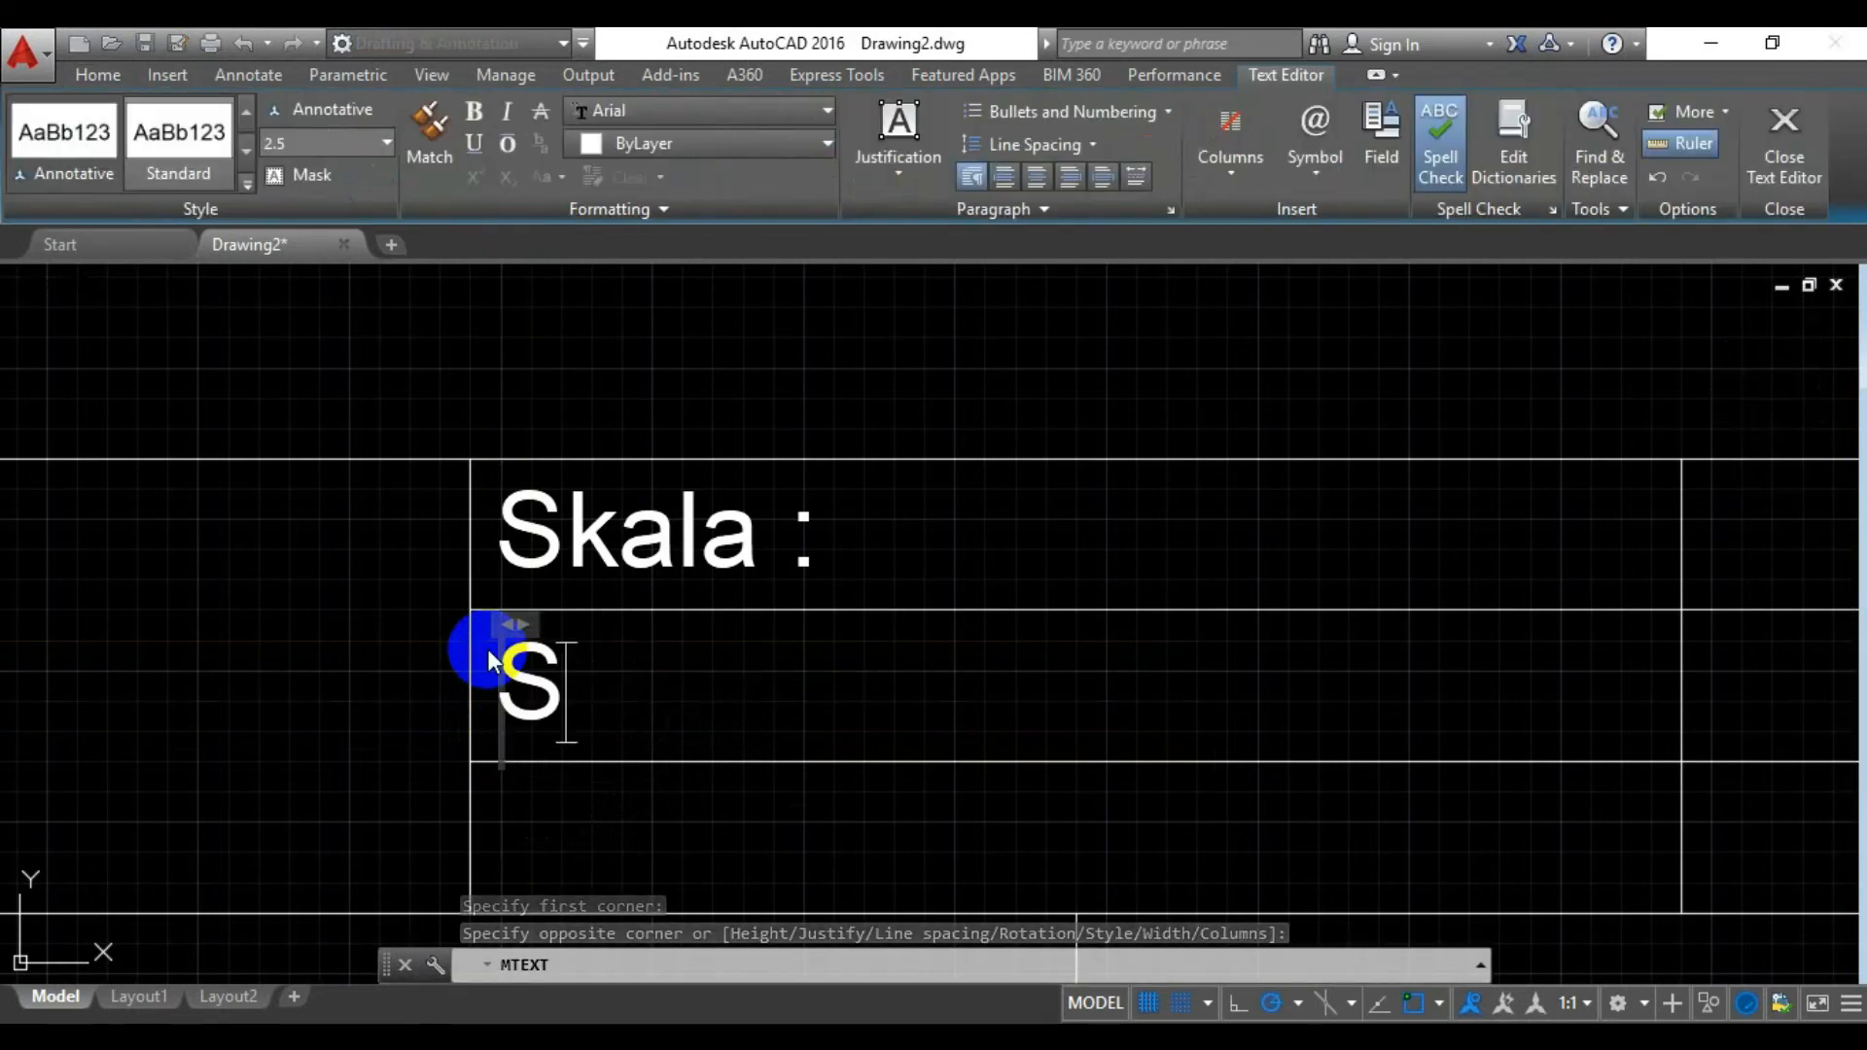
{"action": "type", "text": "atuuan"}
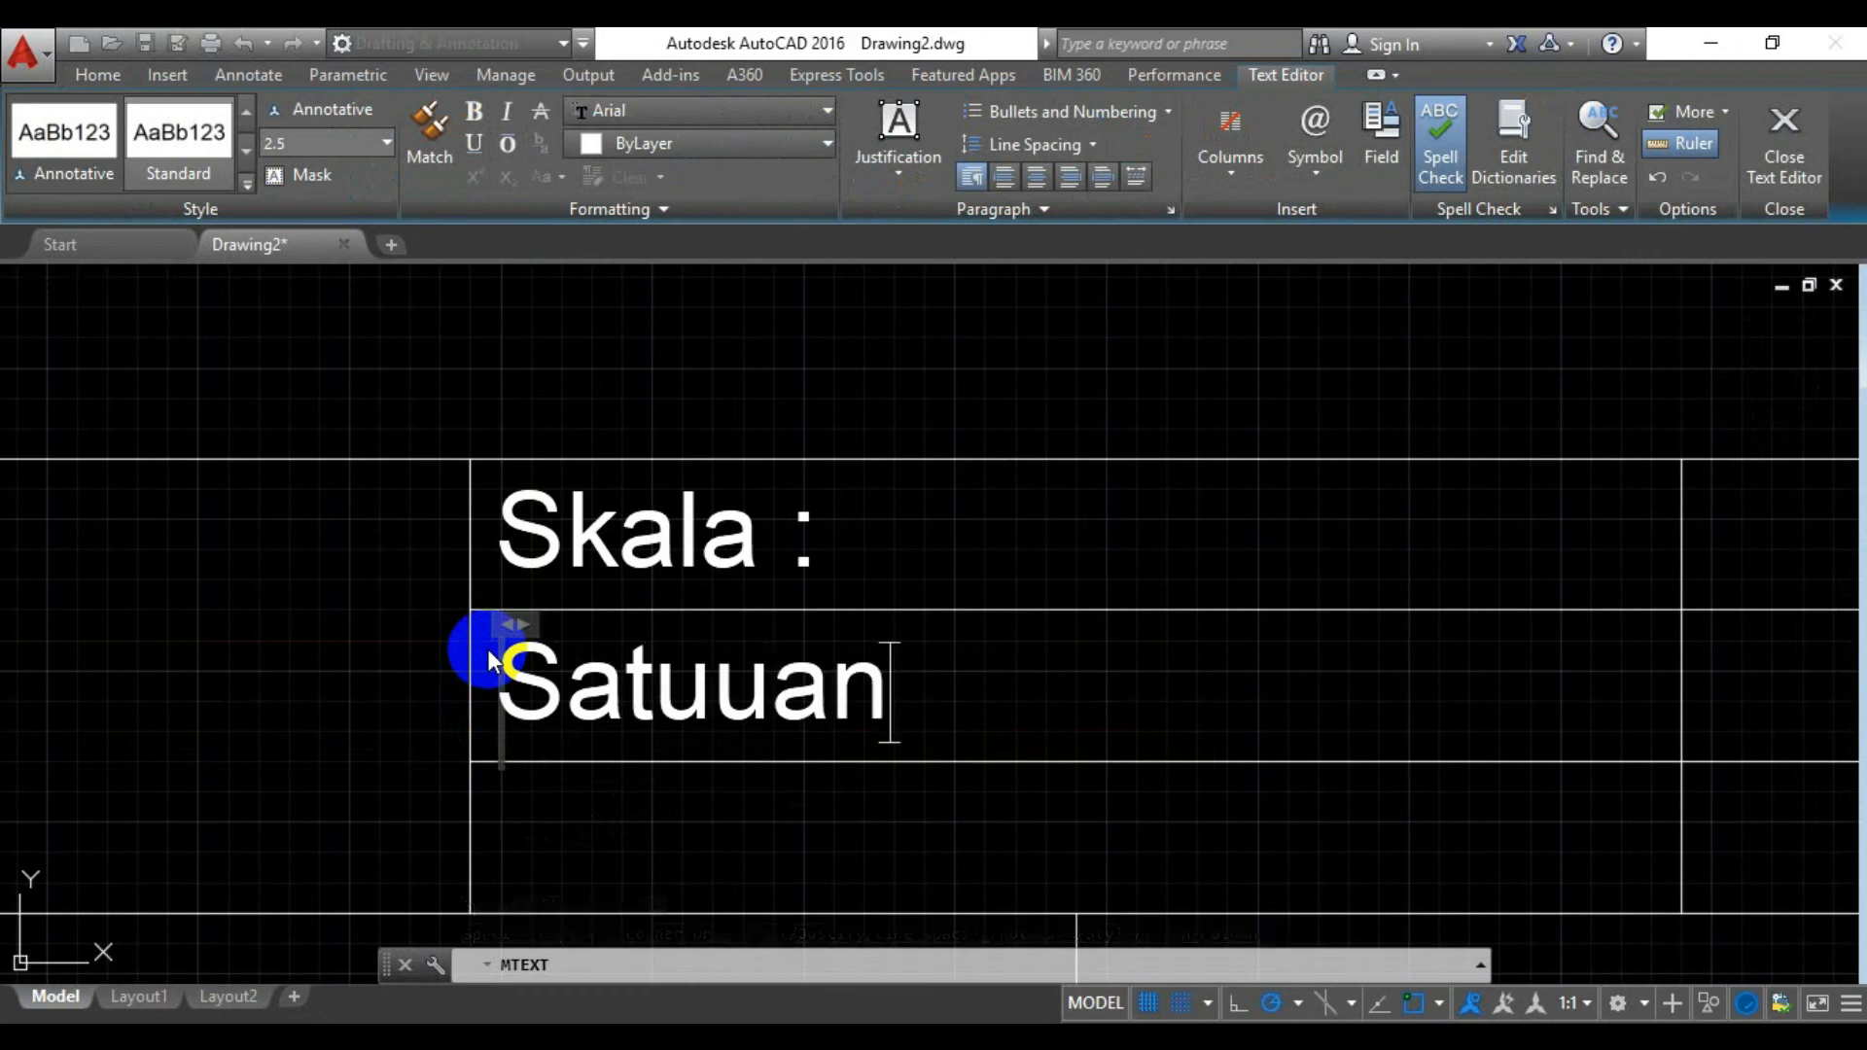
{"action": "key", "text": "BackSpace"}
{"action": "key", "text": "BackSpace"}
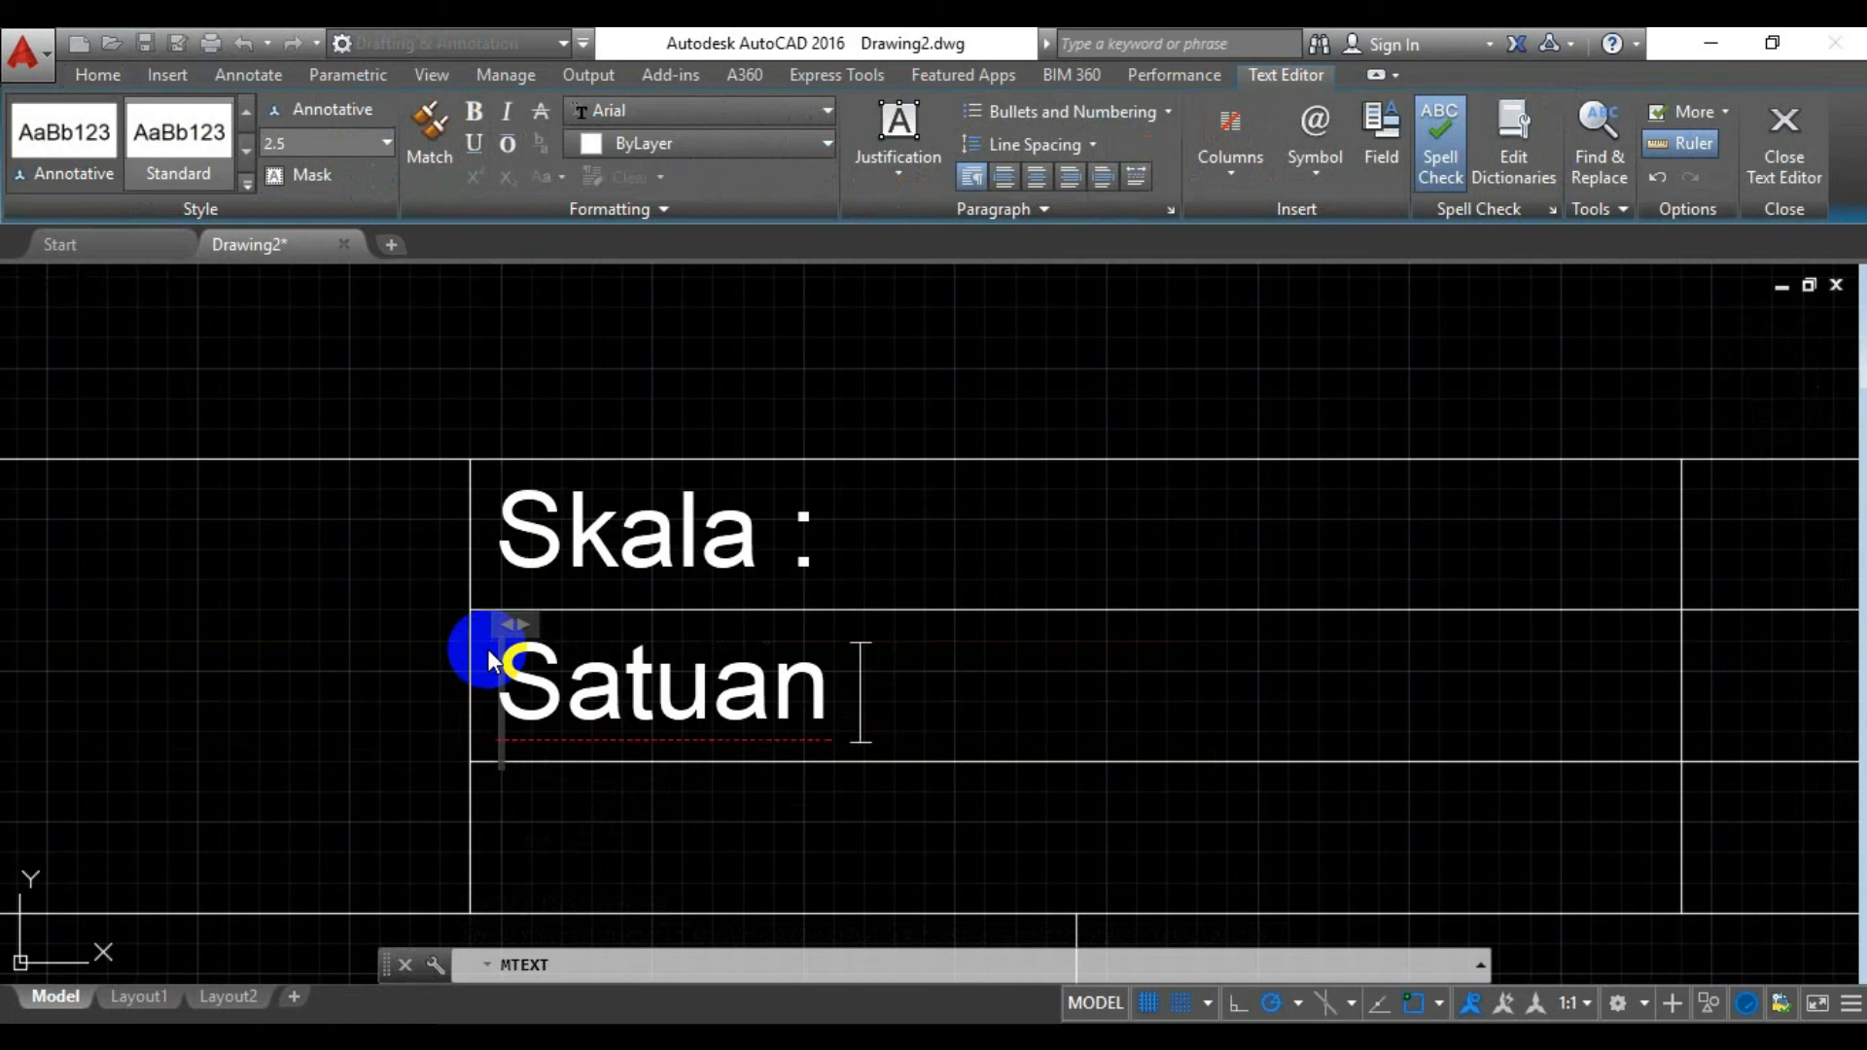
{"action": "type", "text": "ku"}
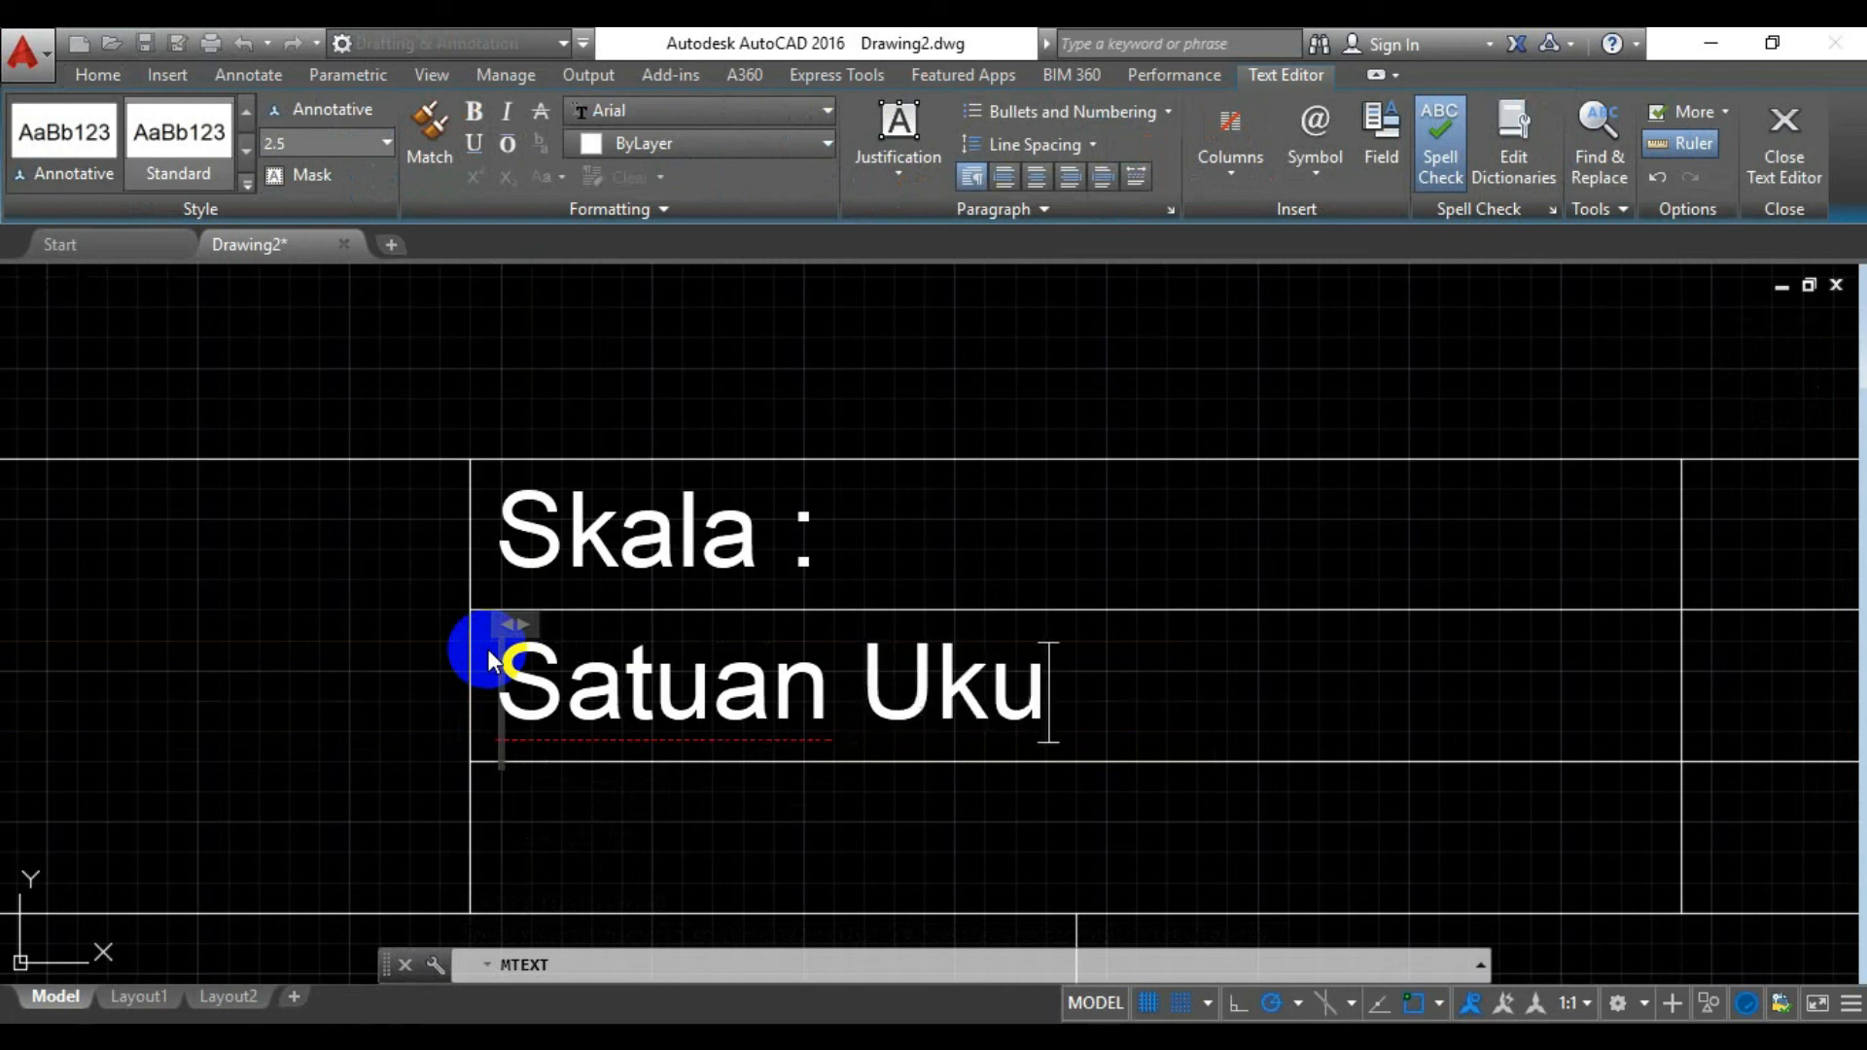
{"action": "type", "text": "ran :"}
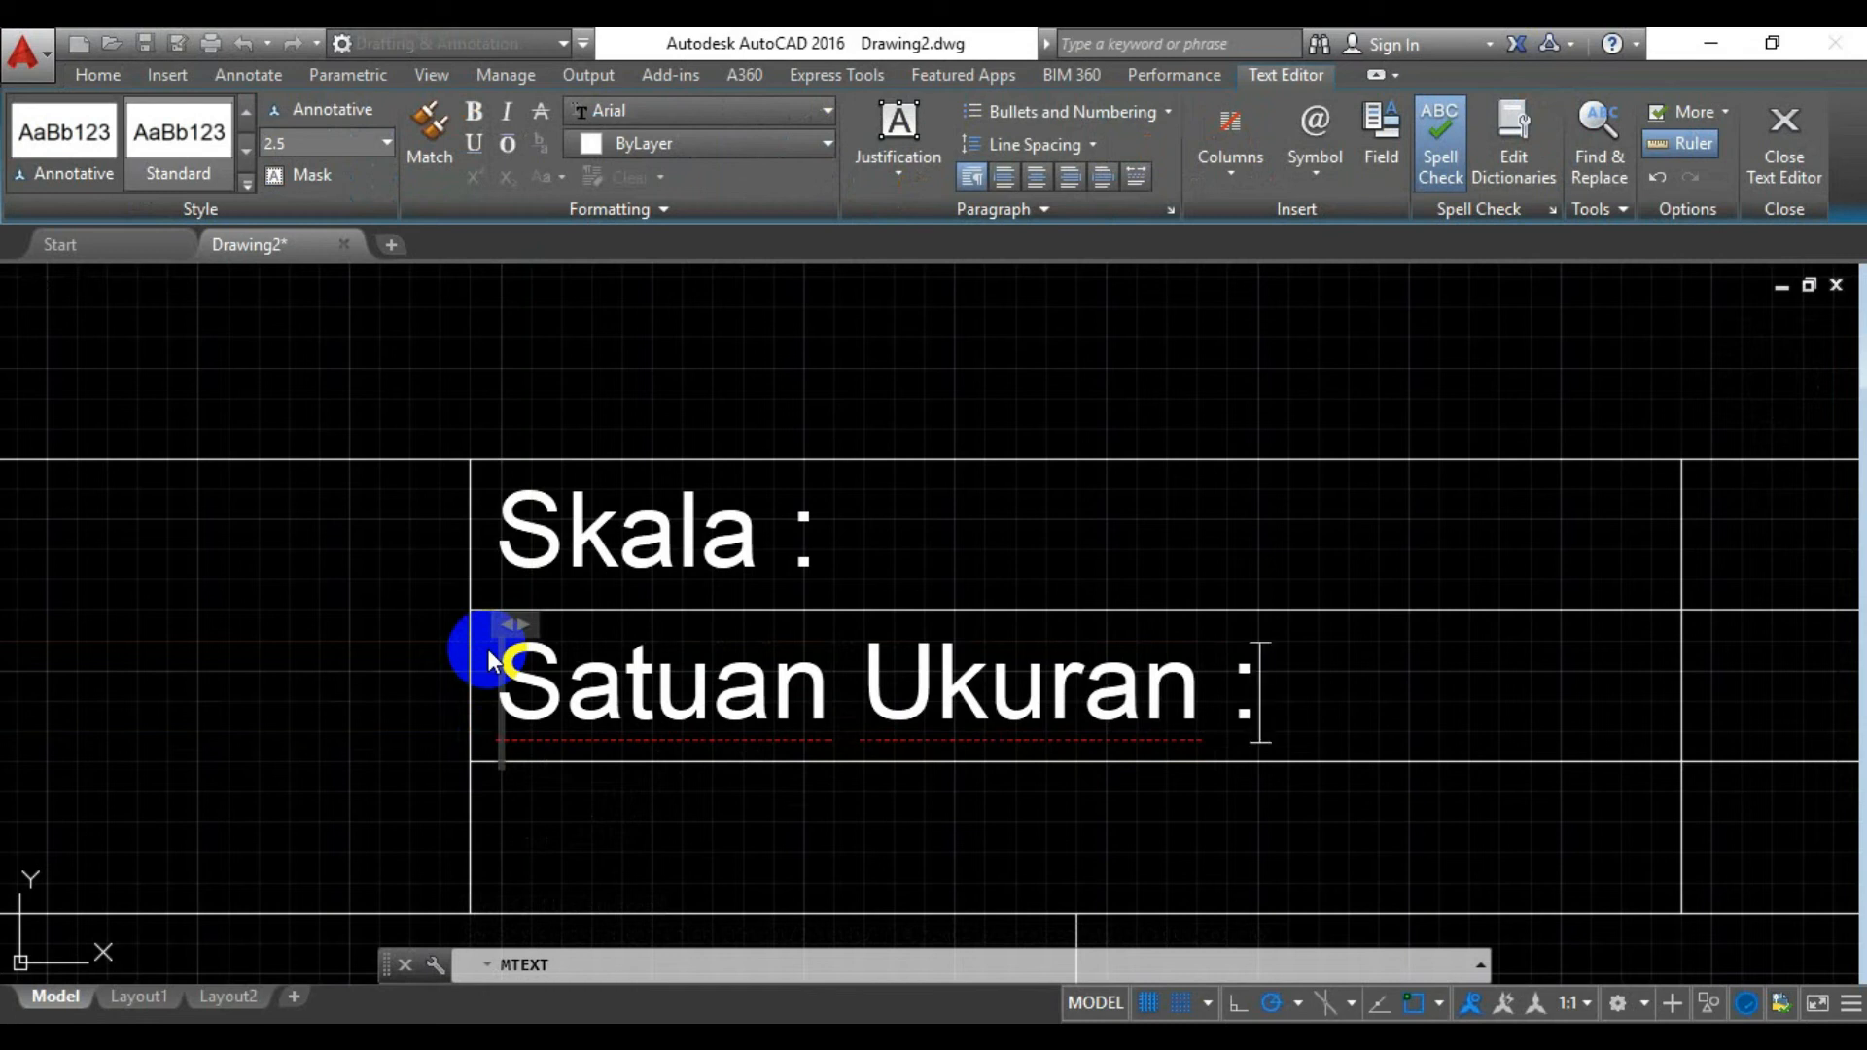
{"action": "left_click", "coordinate": [528, 813]}
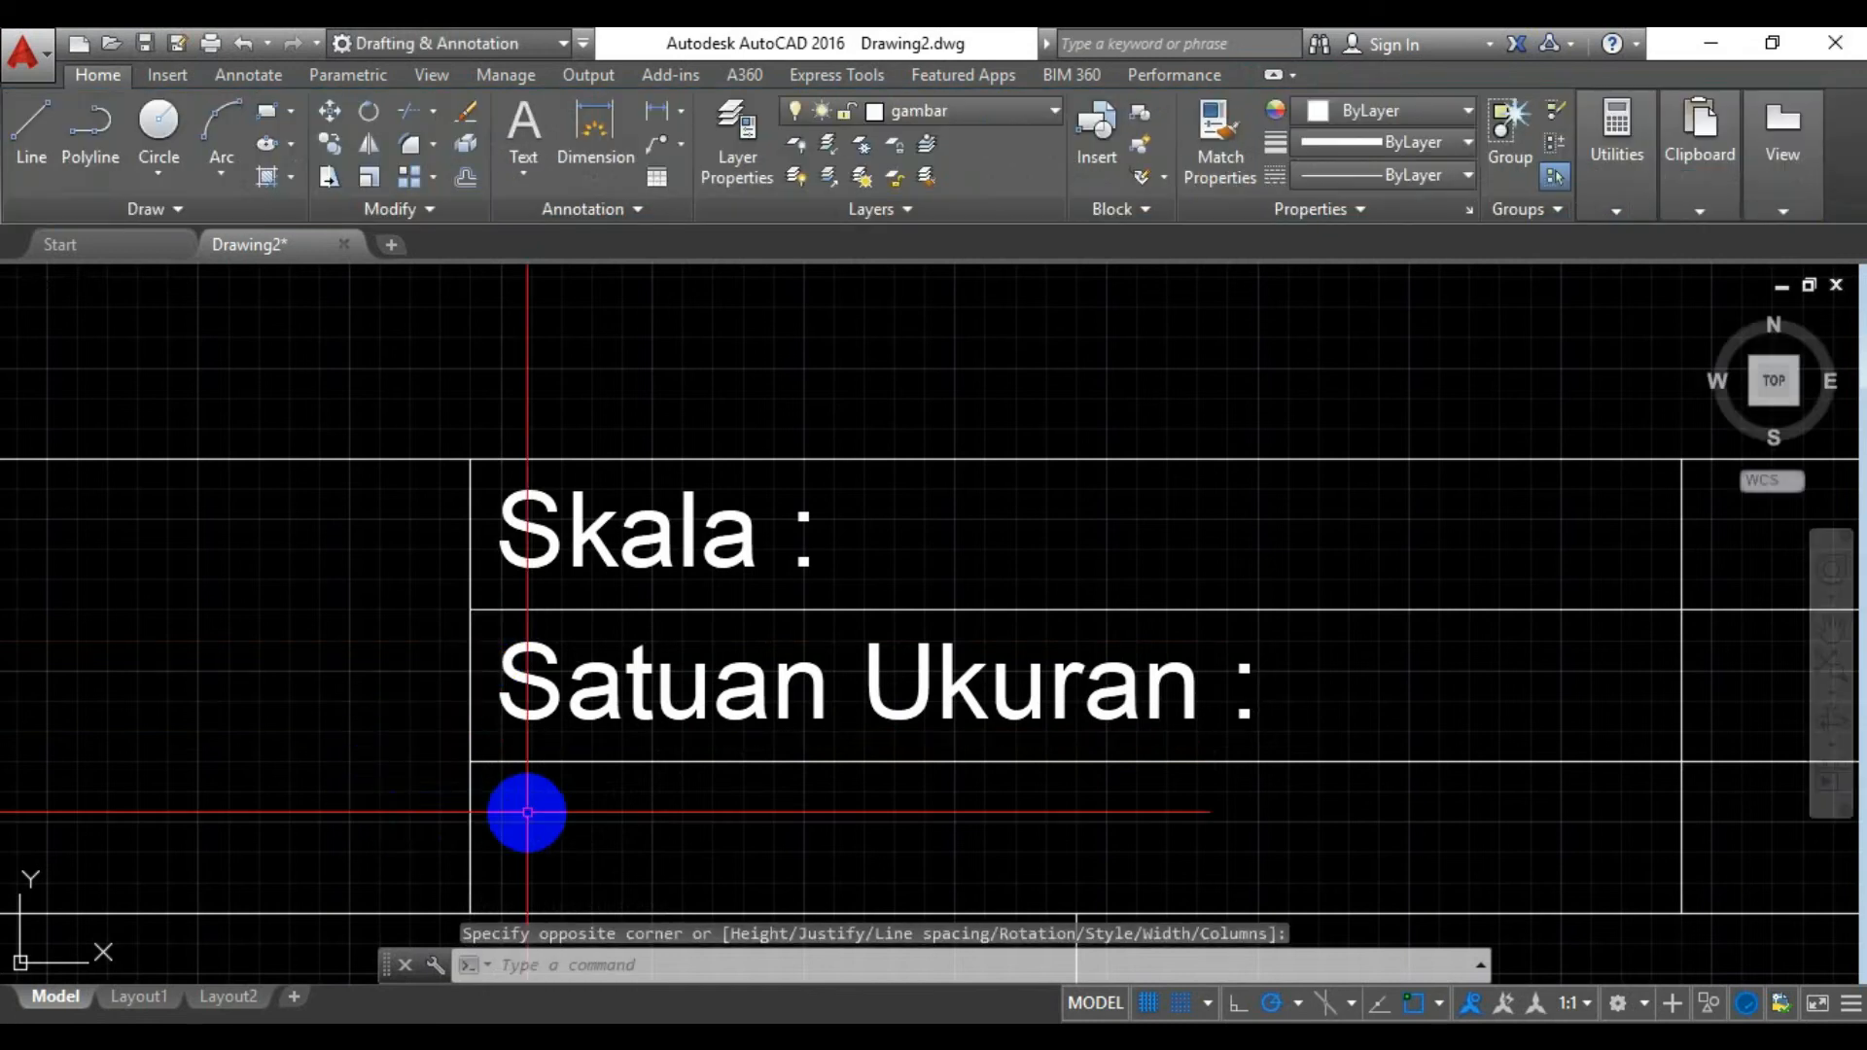
Add multiline text "Tanggal :" in the row below "Satuan Ukuran :", aligned with the labels above
{"action": "left_click", "coordinate": [523, 146]}
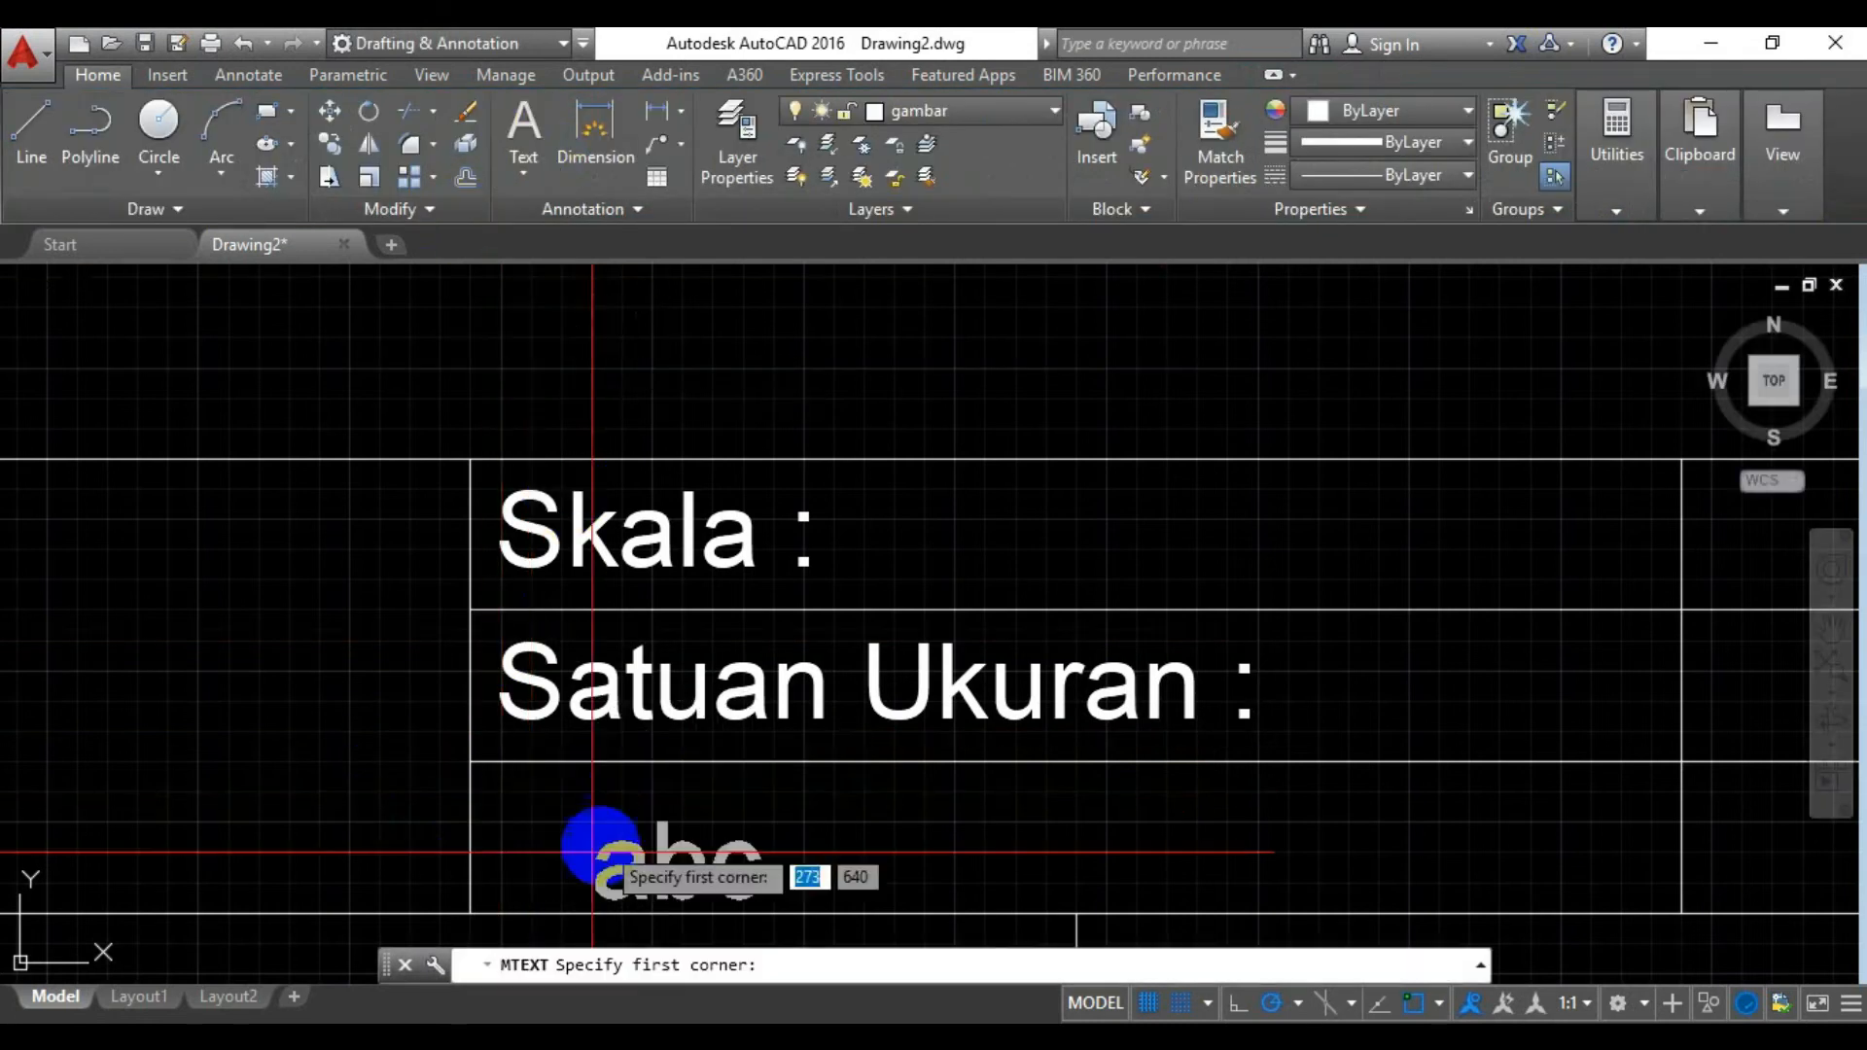
{"action": "left_click", "coordinate": [502, 791]}
{"action": "left_click", "coordinate": [492, 791]}
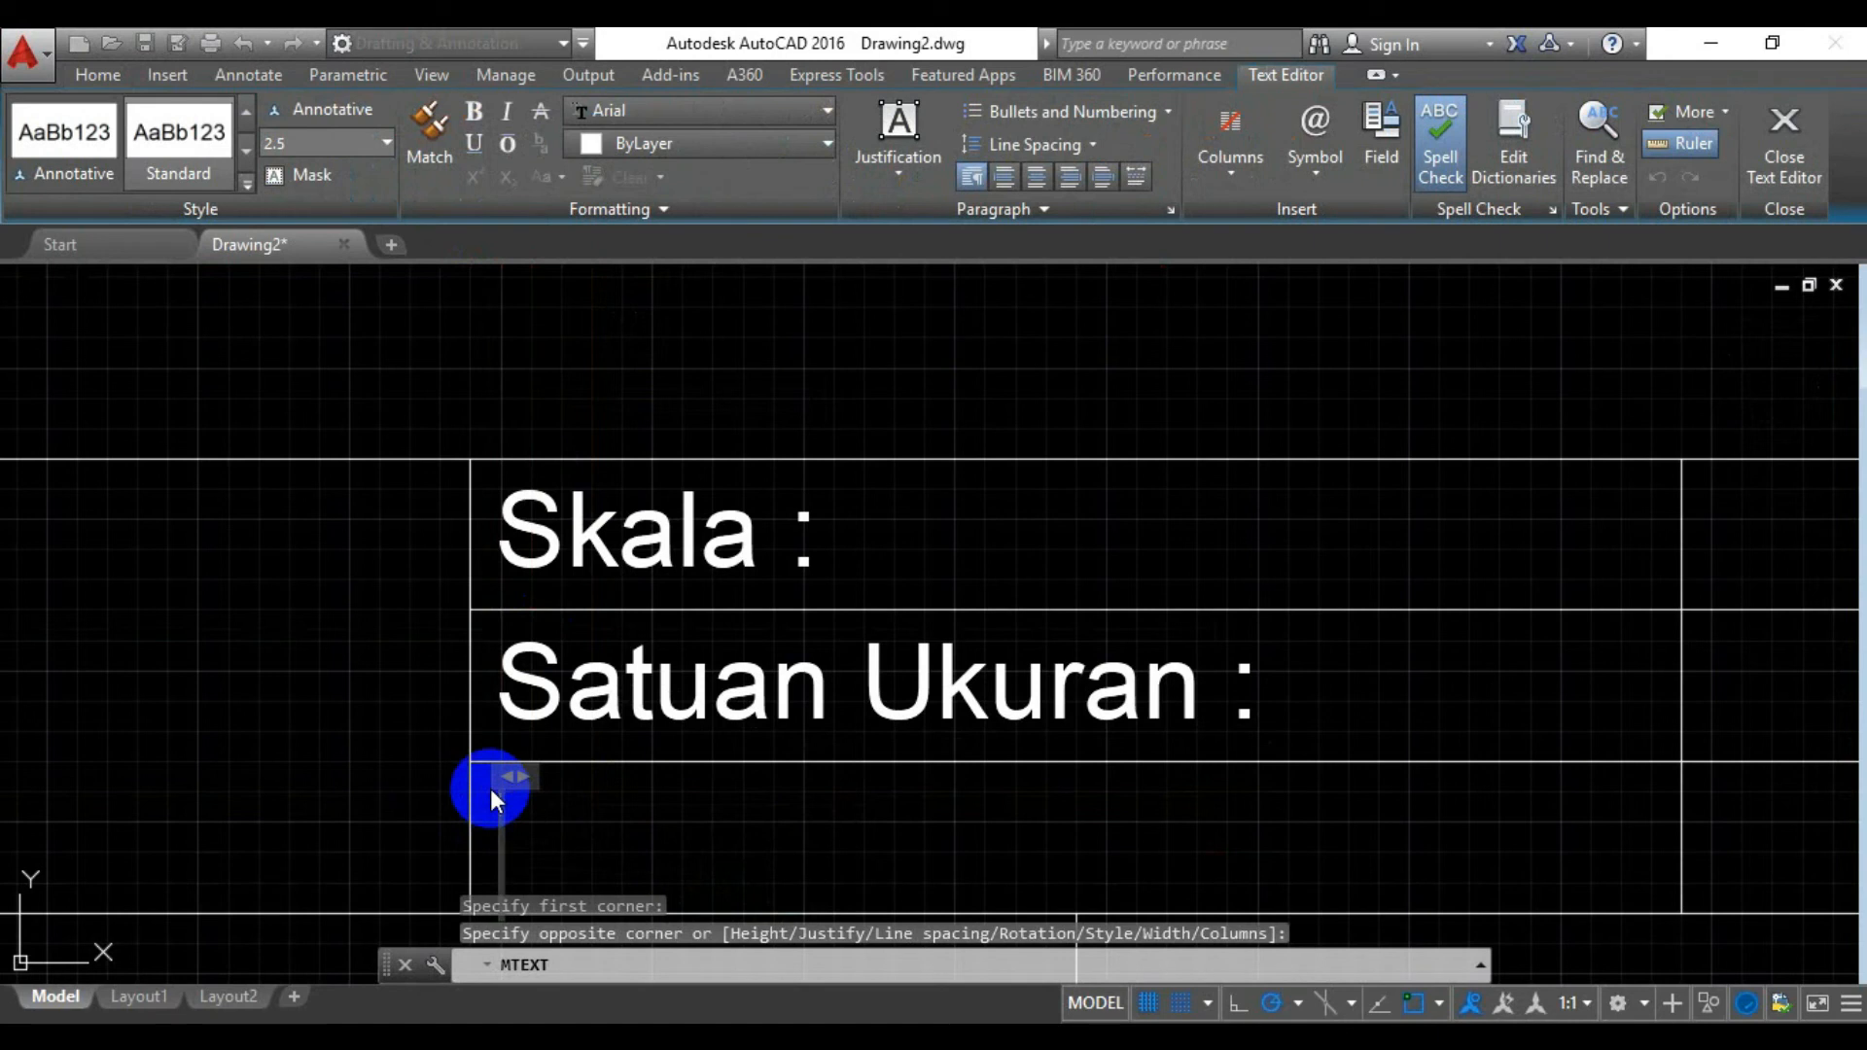
{"action": "type", "text": "Tan"}
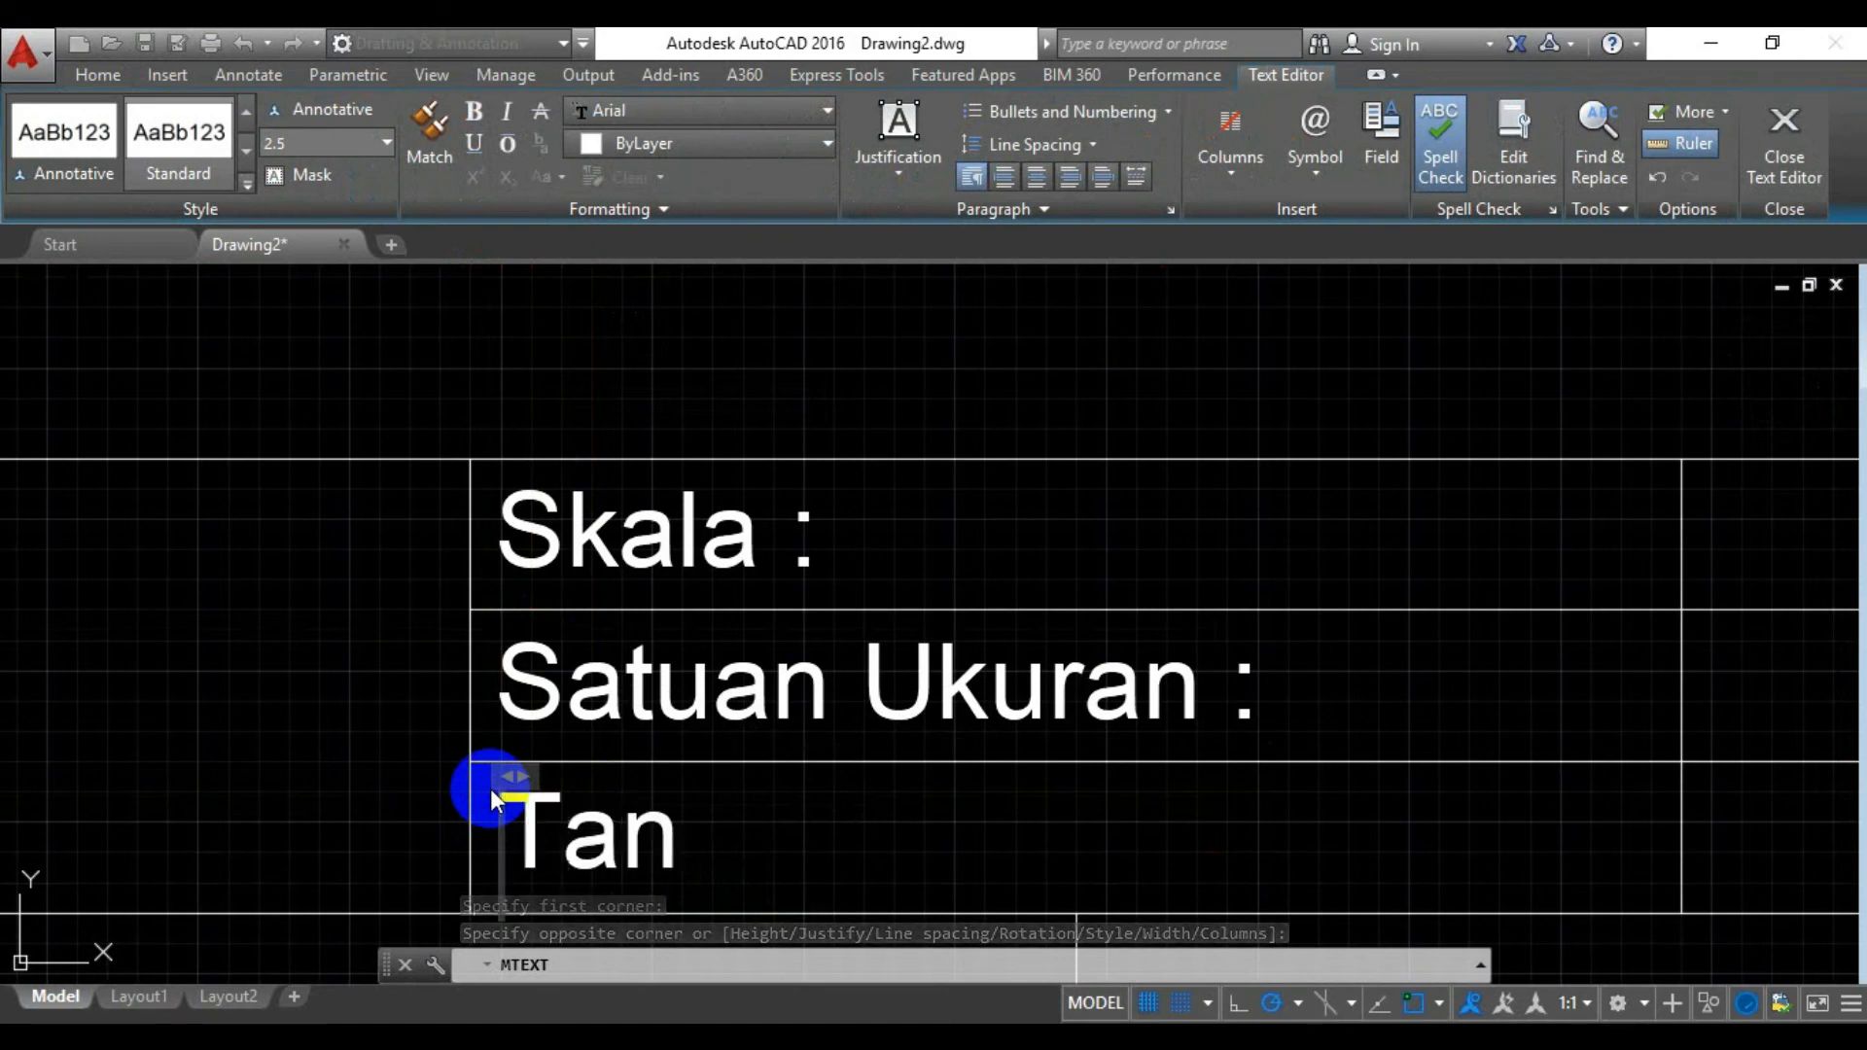
{"action": "type", "text": "ggal :"}
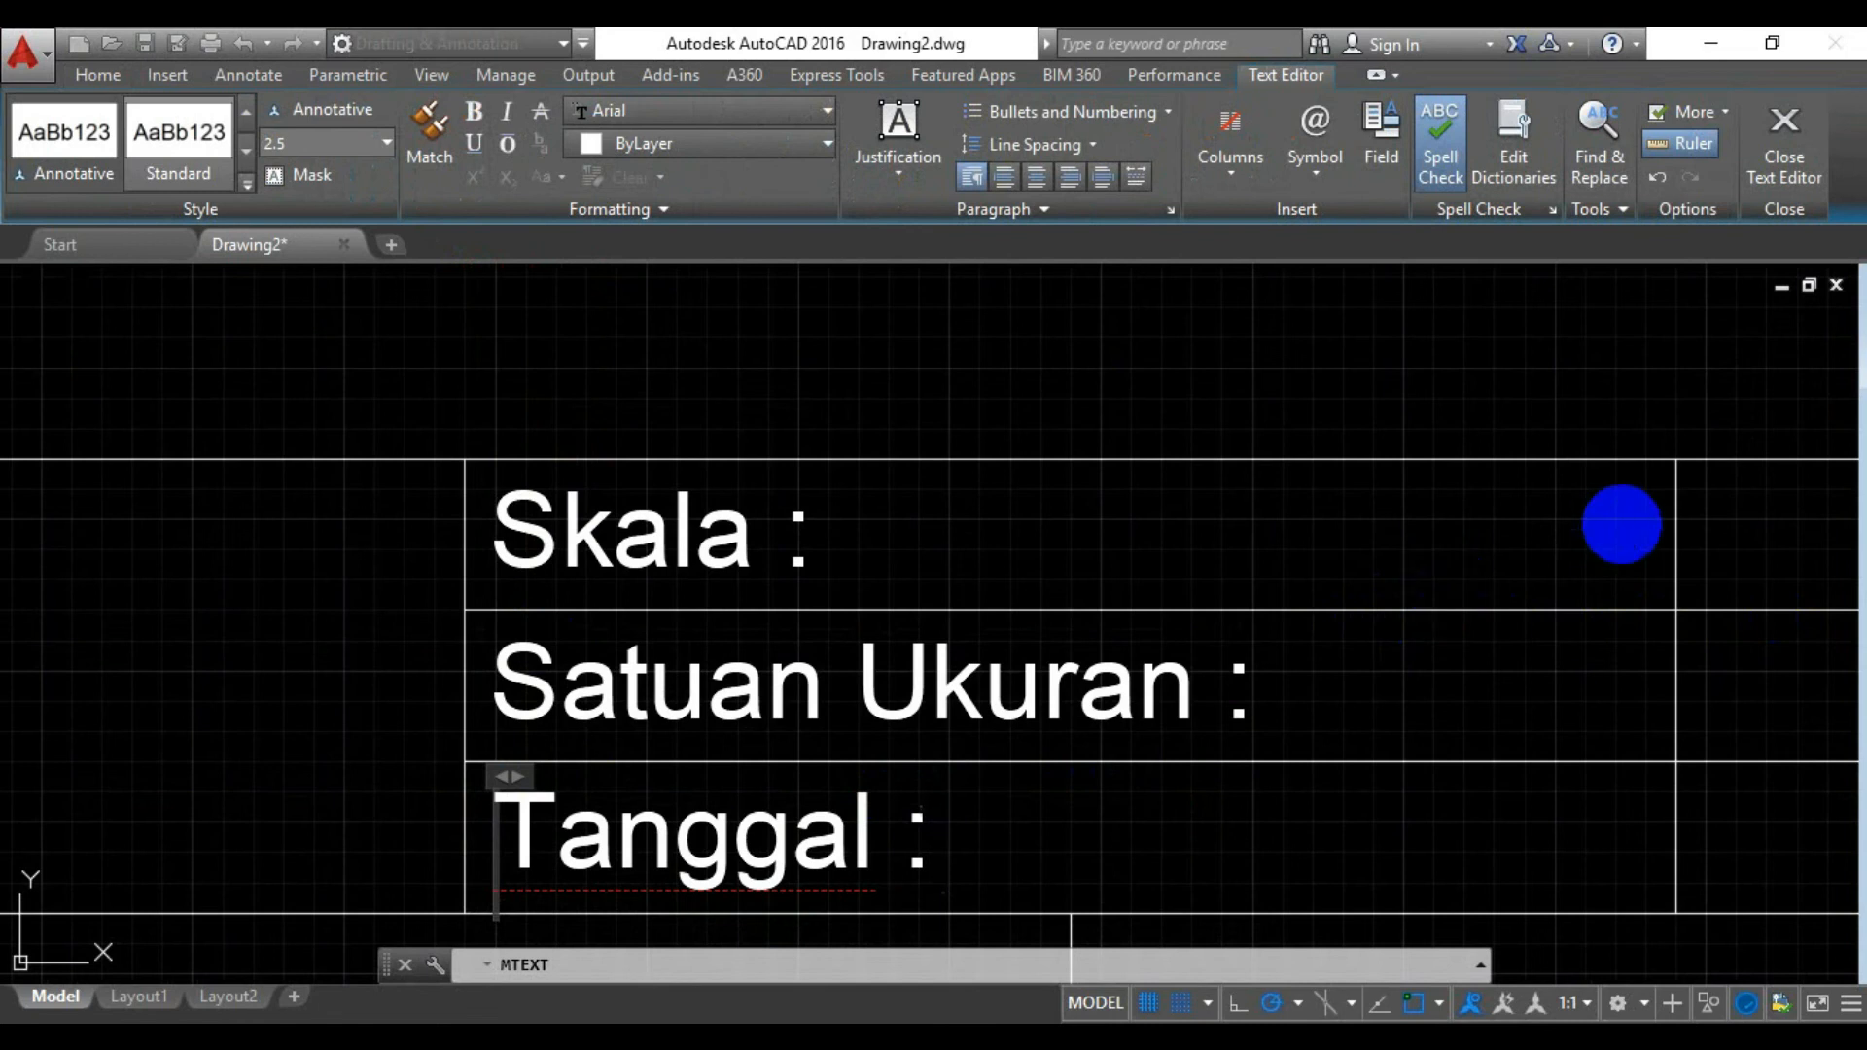
{"action": "scroll", "coordinate": [1285, 531], "scroll_direction": "up", "scroll_amount": 2}
{"action": "scroll", "coordinate": [1285, 531], "scroll_direction": "down", "scroll_amount": 4}
{"action": "scroll", "coordinate": [1286, 531], "scroll_direction": "down", "scroll_amount": 2}
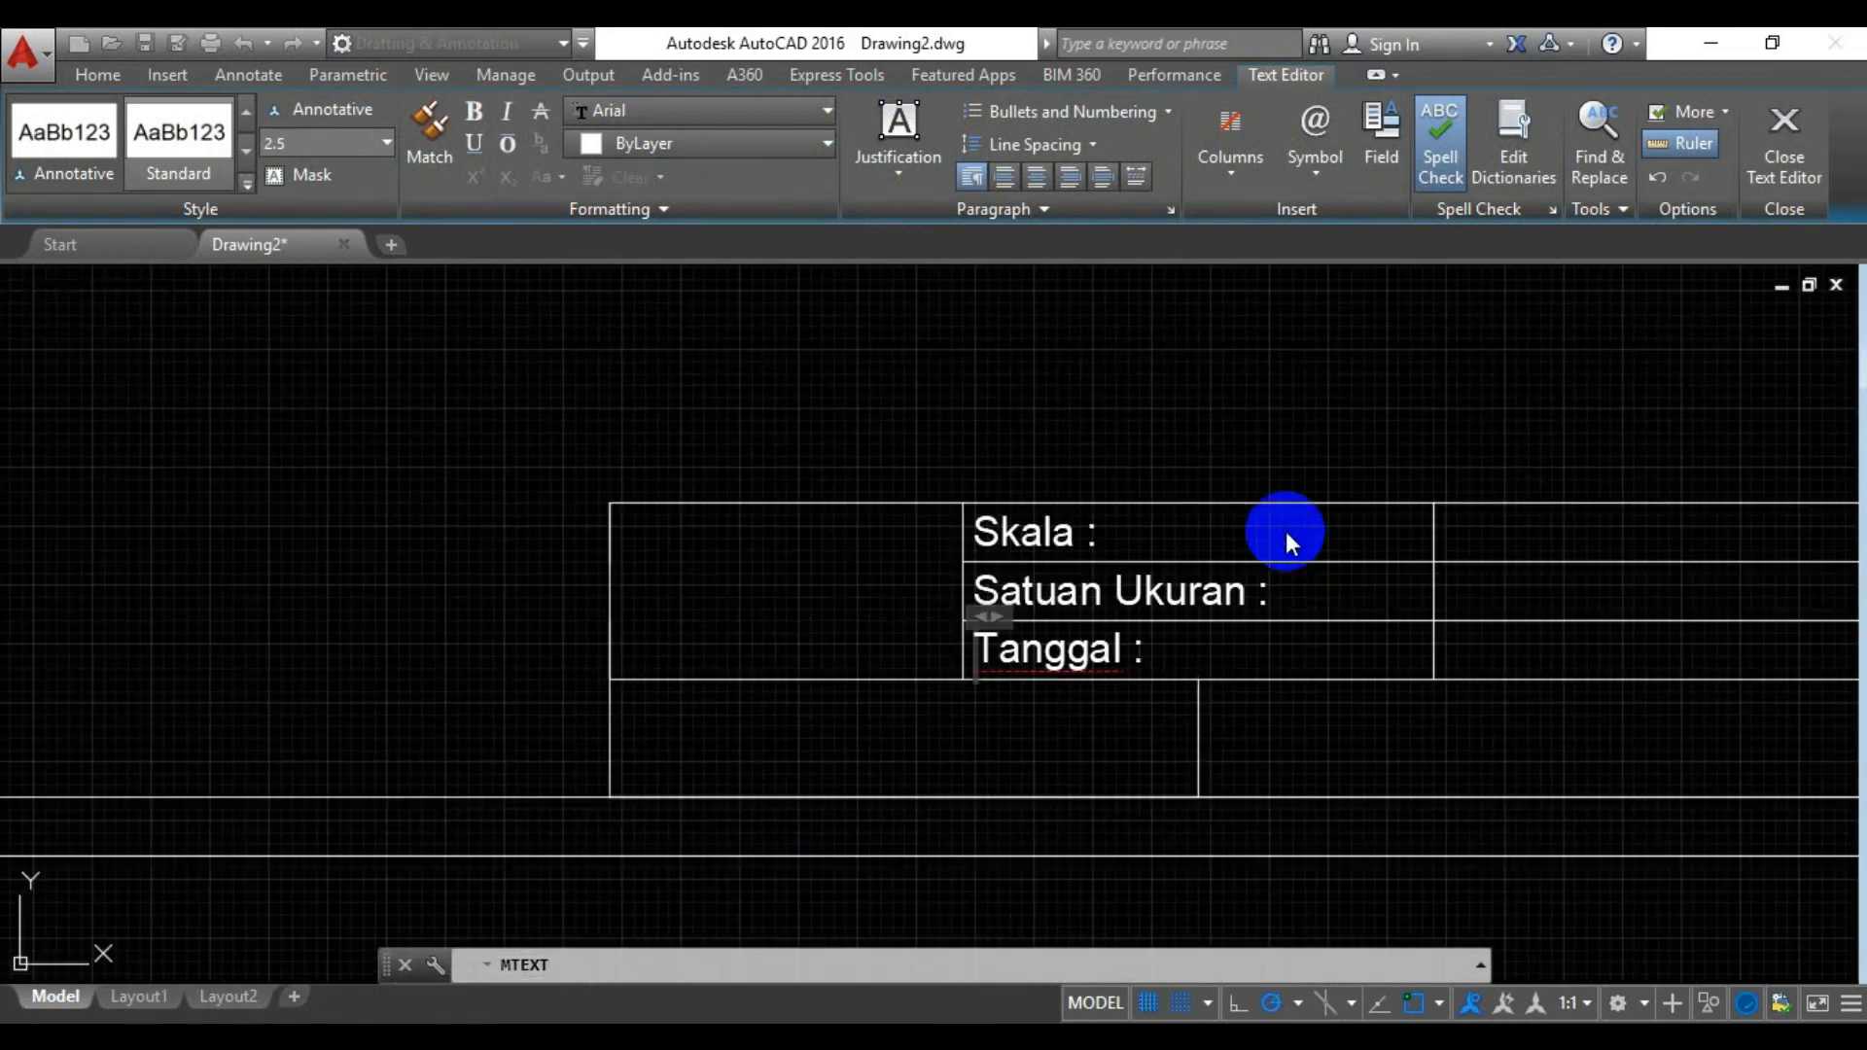
{"action": "scroll", "coordinate": [1478, 552], "scroll_direction": "down", "scroll_amount": 2}
{"action": "middle_click_drag", "start_coordinate": [1523, 547], "coordinate": [905, 535]}
{"action": "left_click", "coordinate": [1491, 550]}
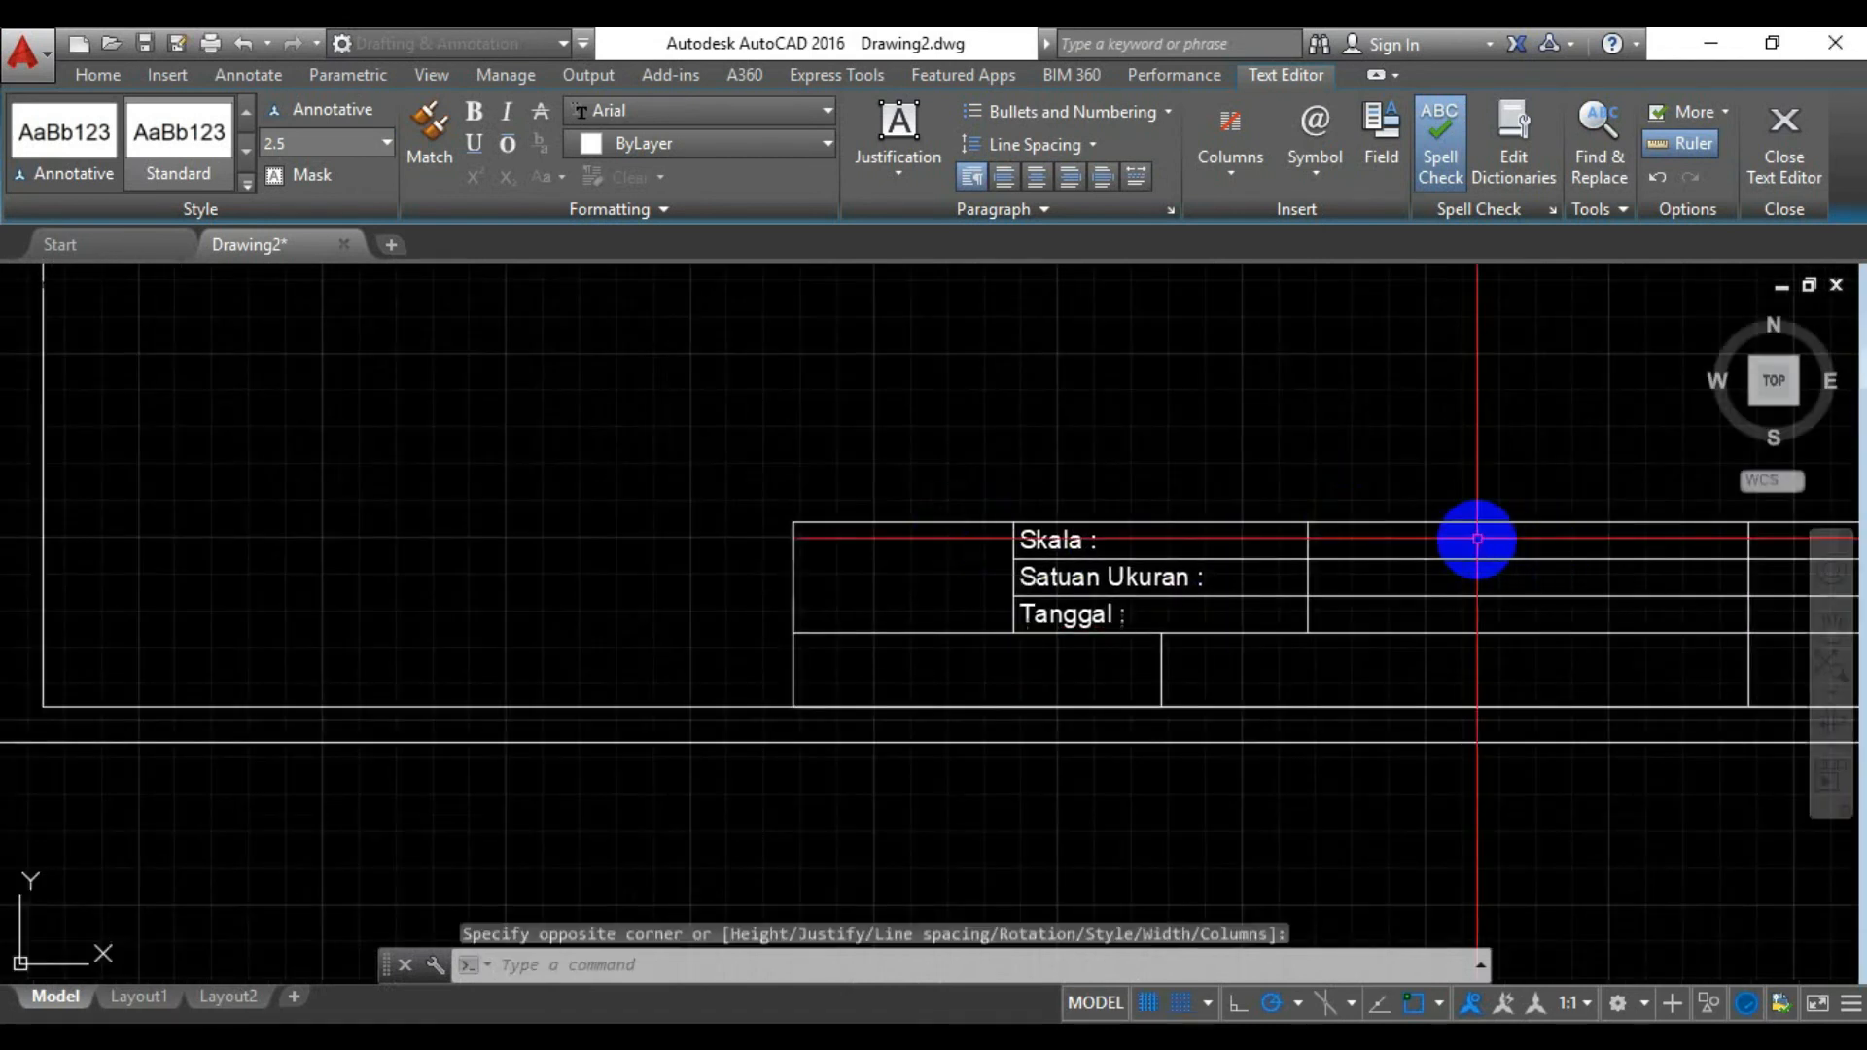
Trim the two upper row lines to the right of the third inner vertical divider, using that divider as cutting edge
{"action": "mouse_move", "coordinate": [1410, 544]}
{"action": "middle_mouse_down"}
{"action": "mouse_move", "coordinate": [979, 525]}
{"action": "mouse_move", "coordinate": [905, 545]}
{"action": "mouse_move", "coordinate": [908, 567]}
{"action": "middle_mouse_up"}
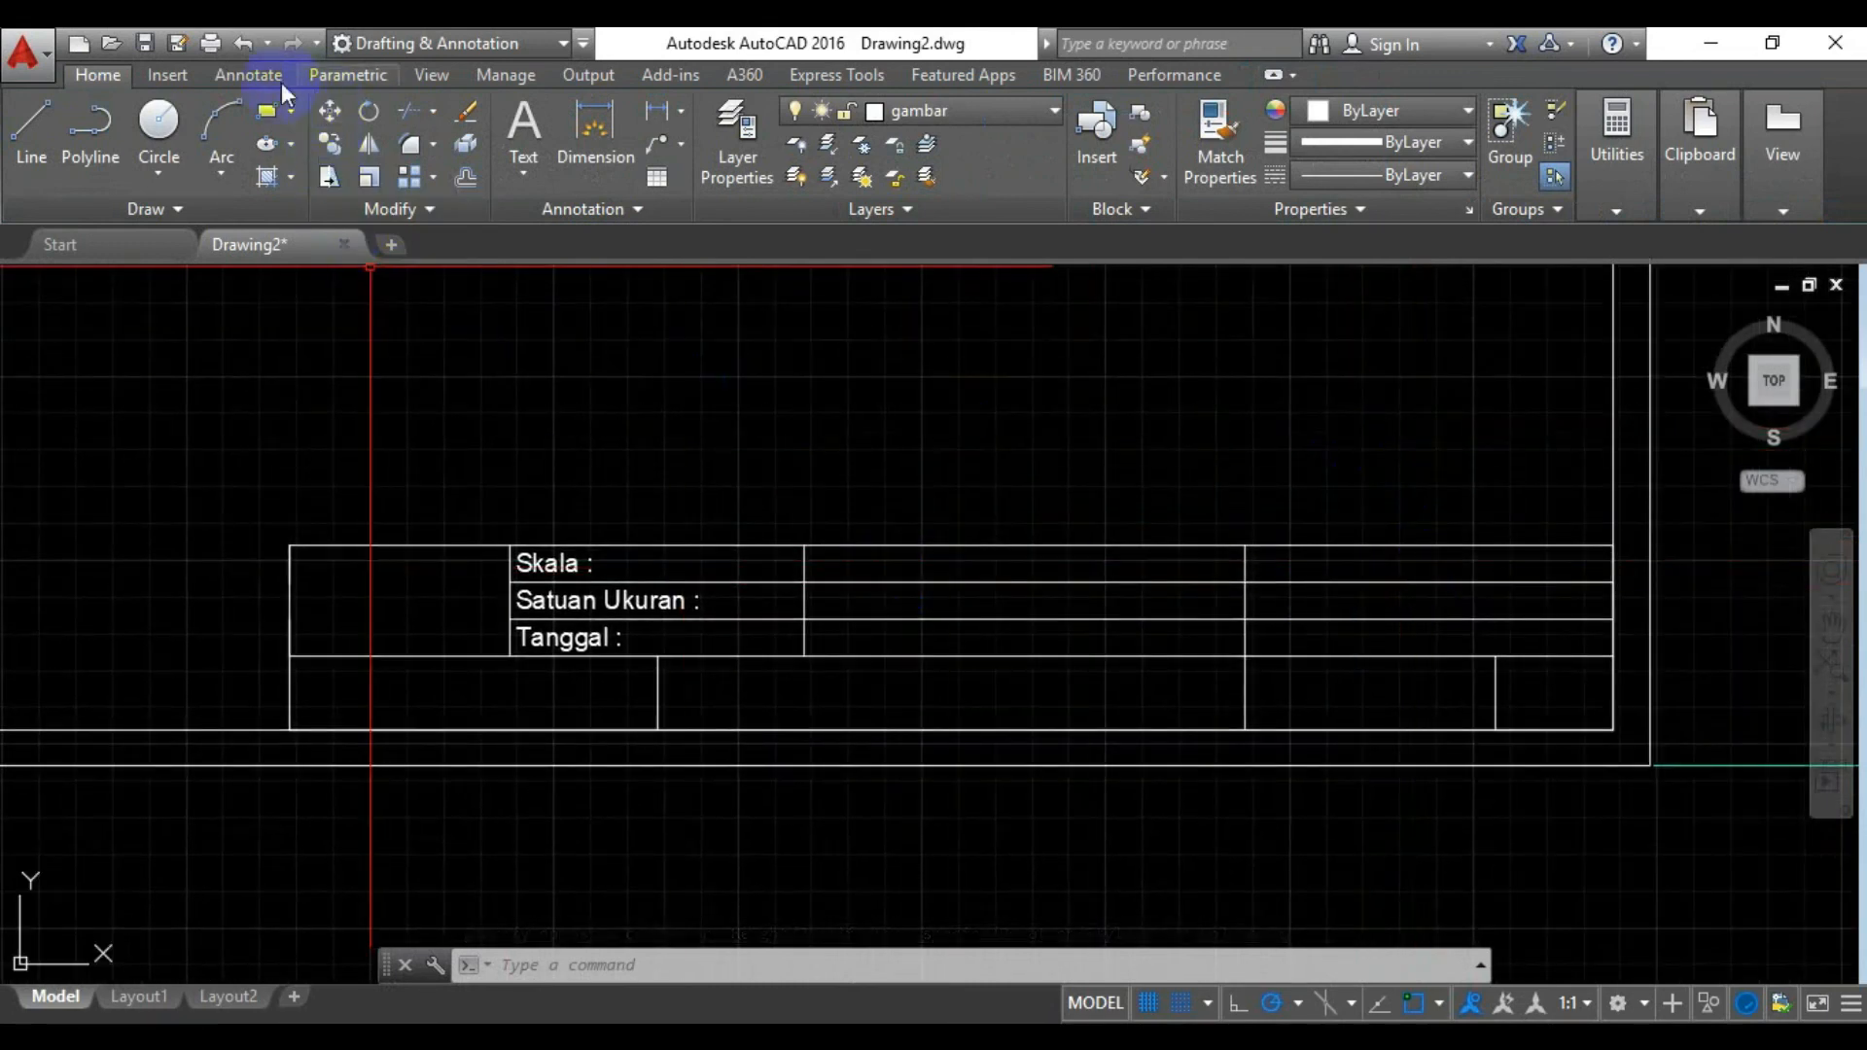
{"action": "left_click", "coordinate": [406, 105]}
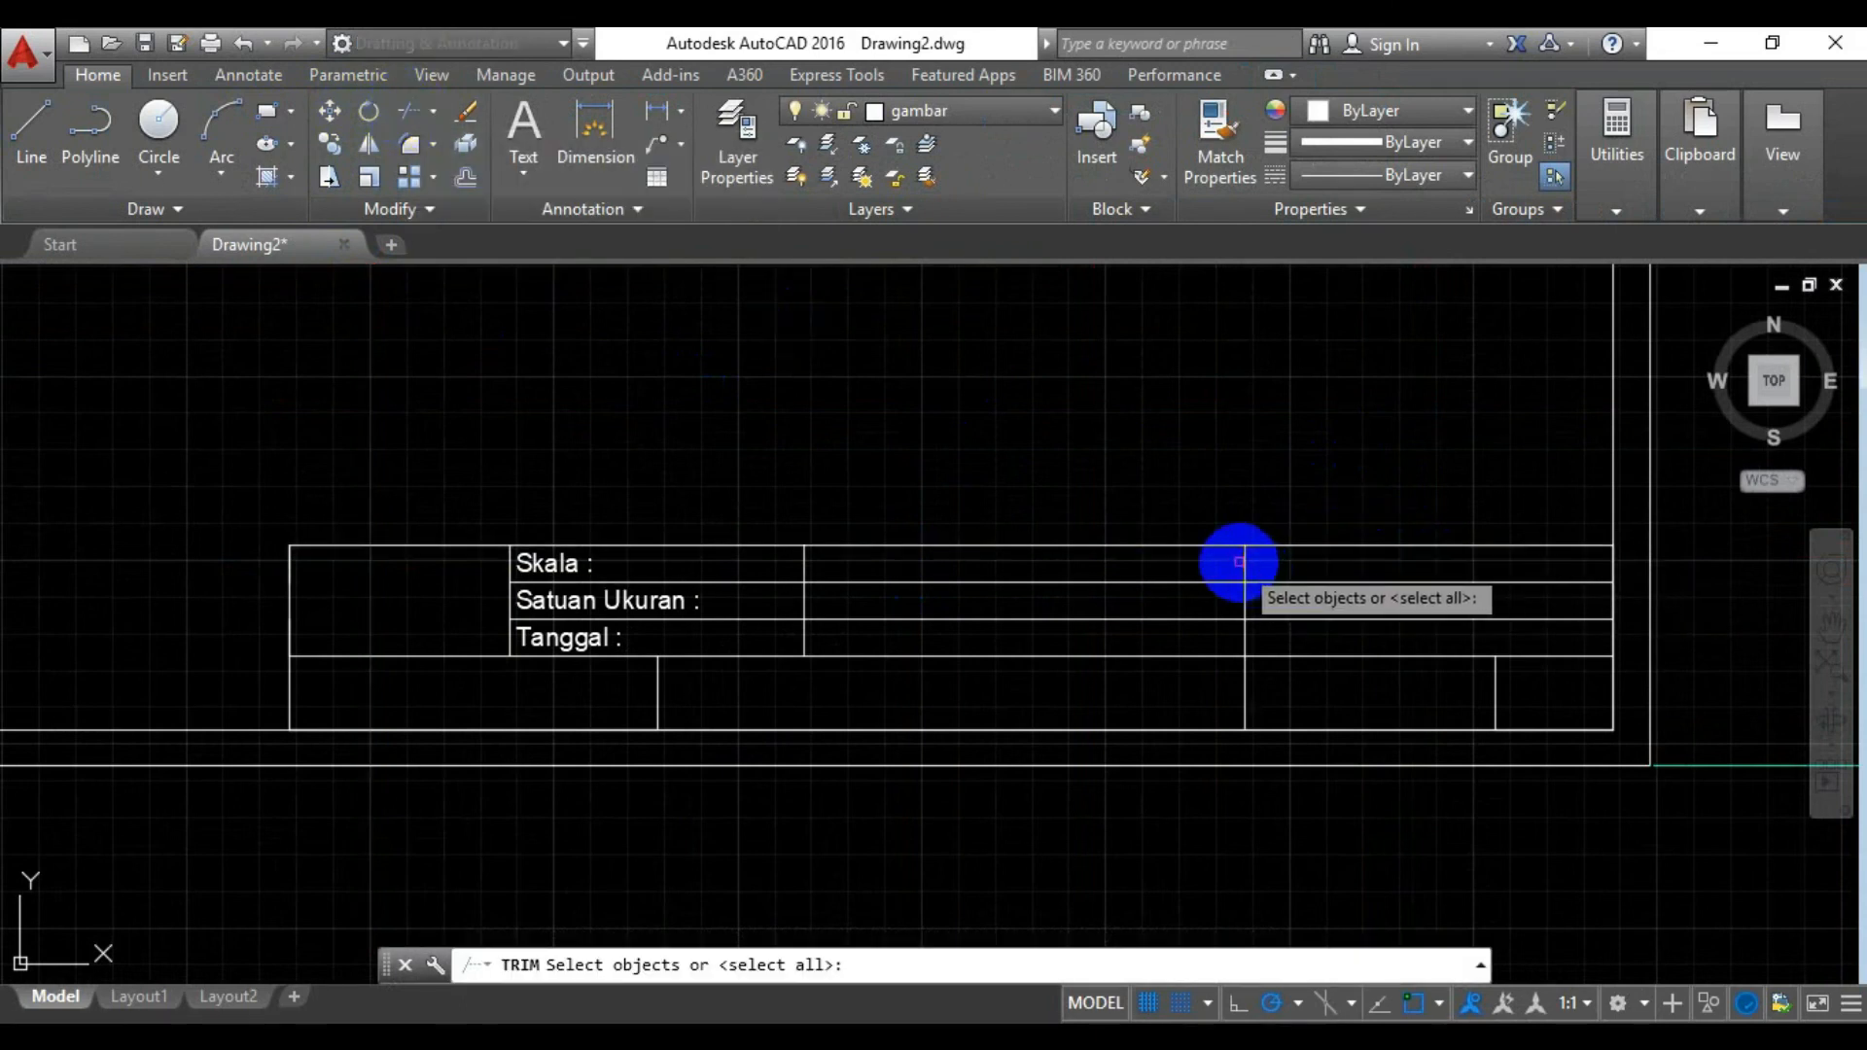
{"action": "left_click", "coordinate": [1245, 559]}
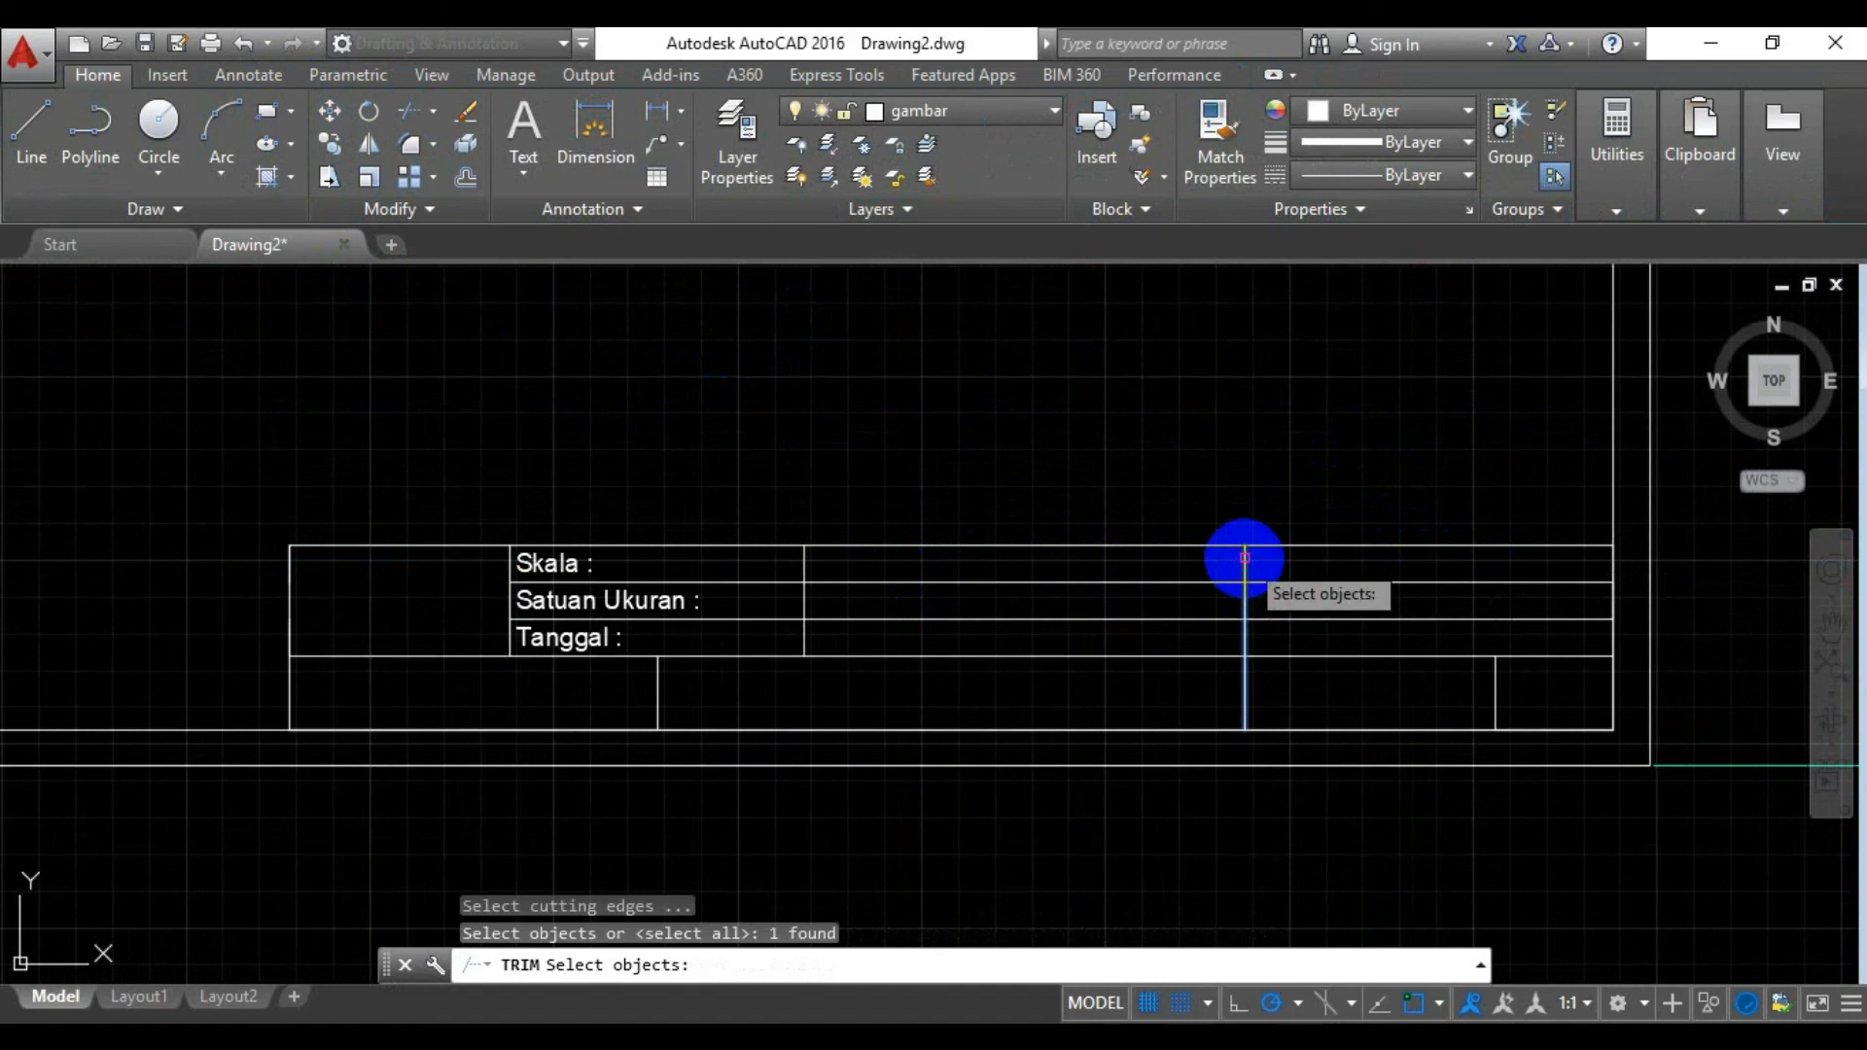
{"action": "key", "text": "Return"}
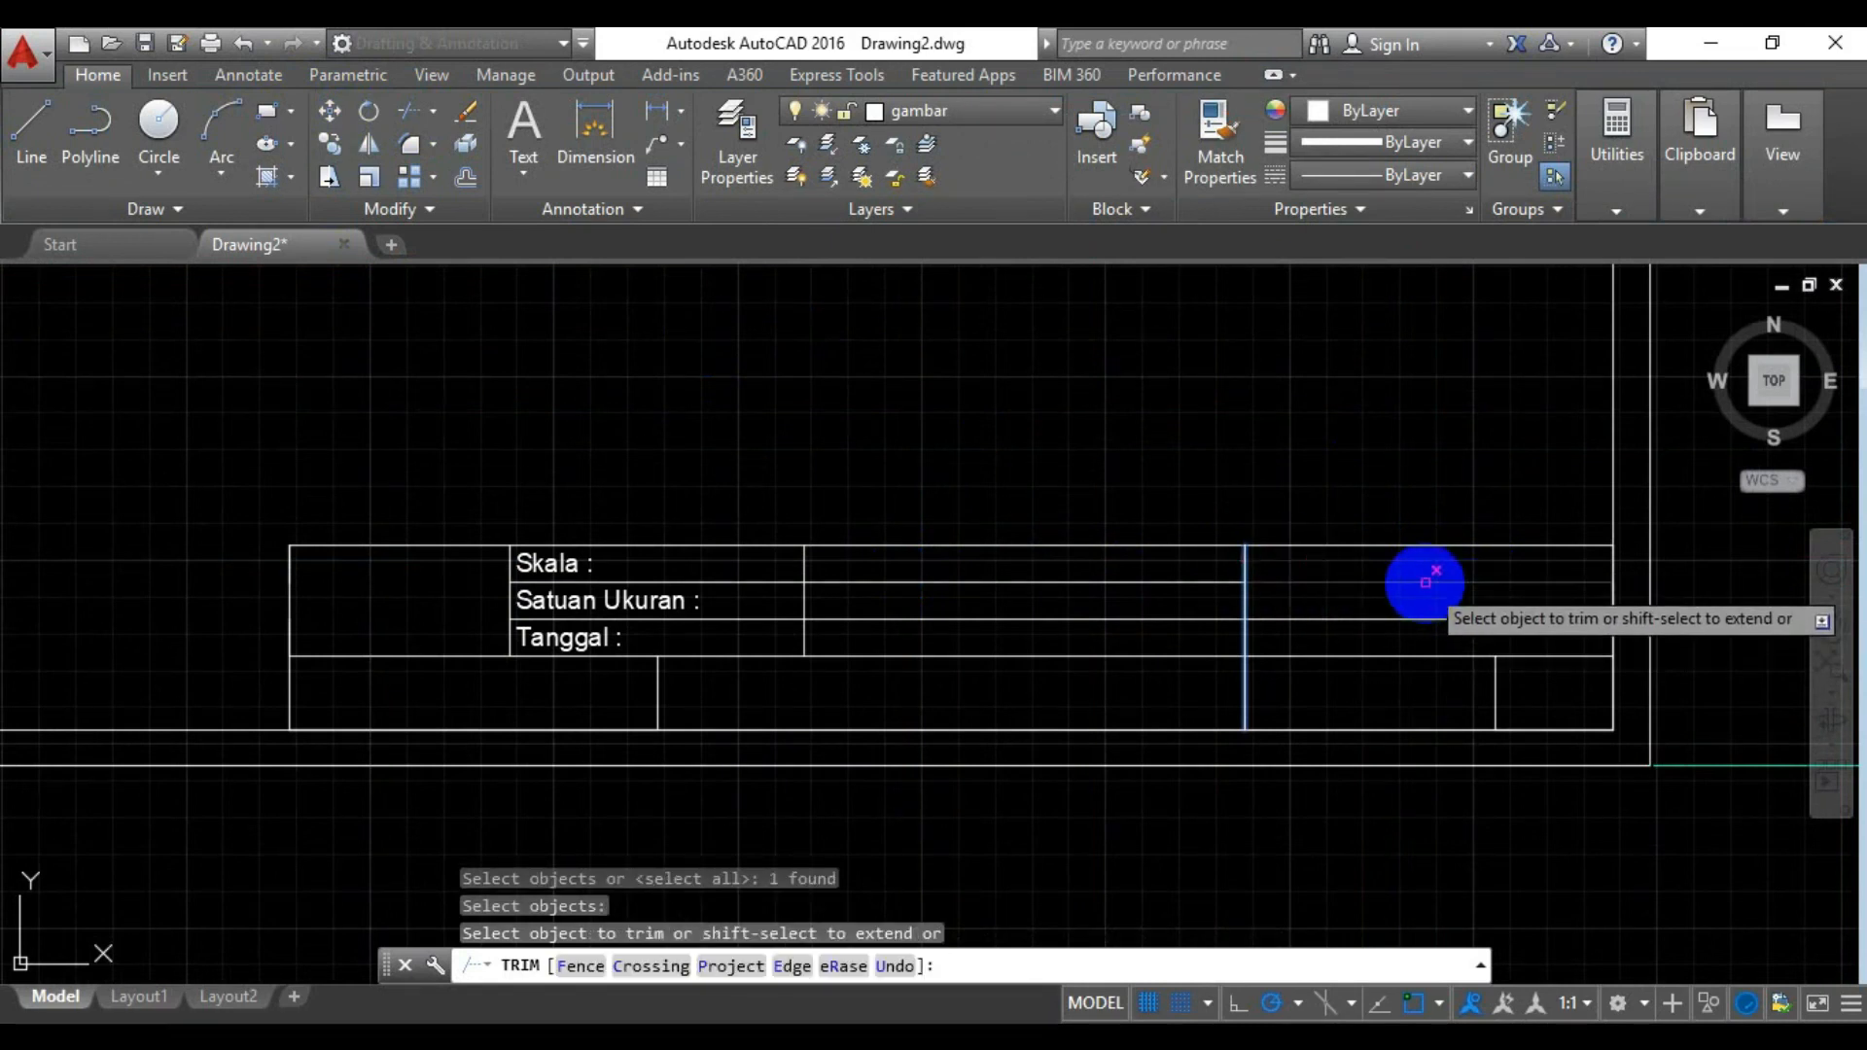
{"action": "left_click", "coordinate": [1425, 582]}
{"action": "left_click", "coordinate": [1416, 619]}
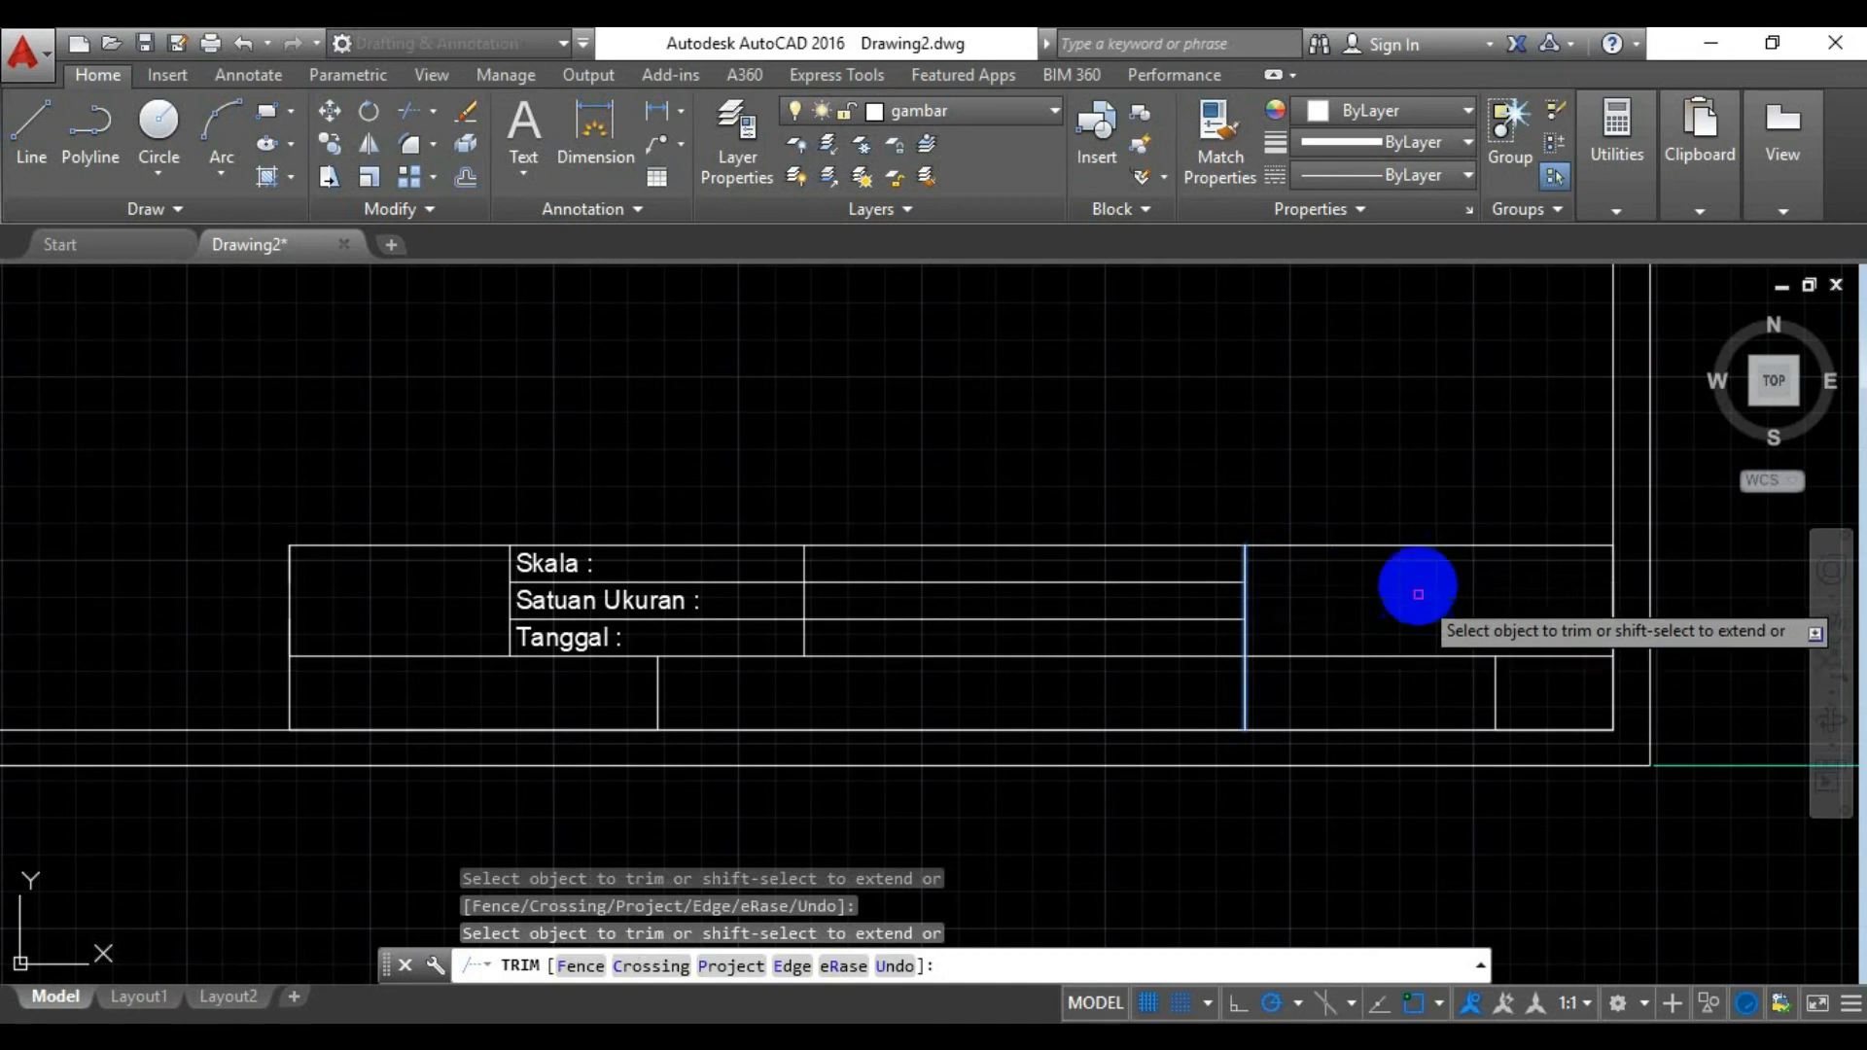
{"action": "key", "text": "Escape"}
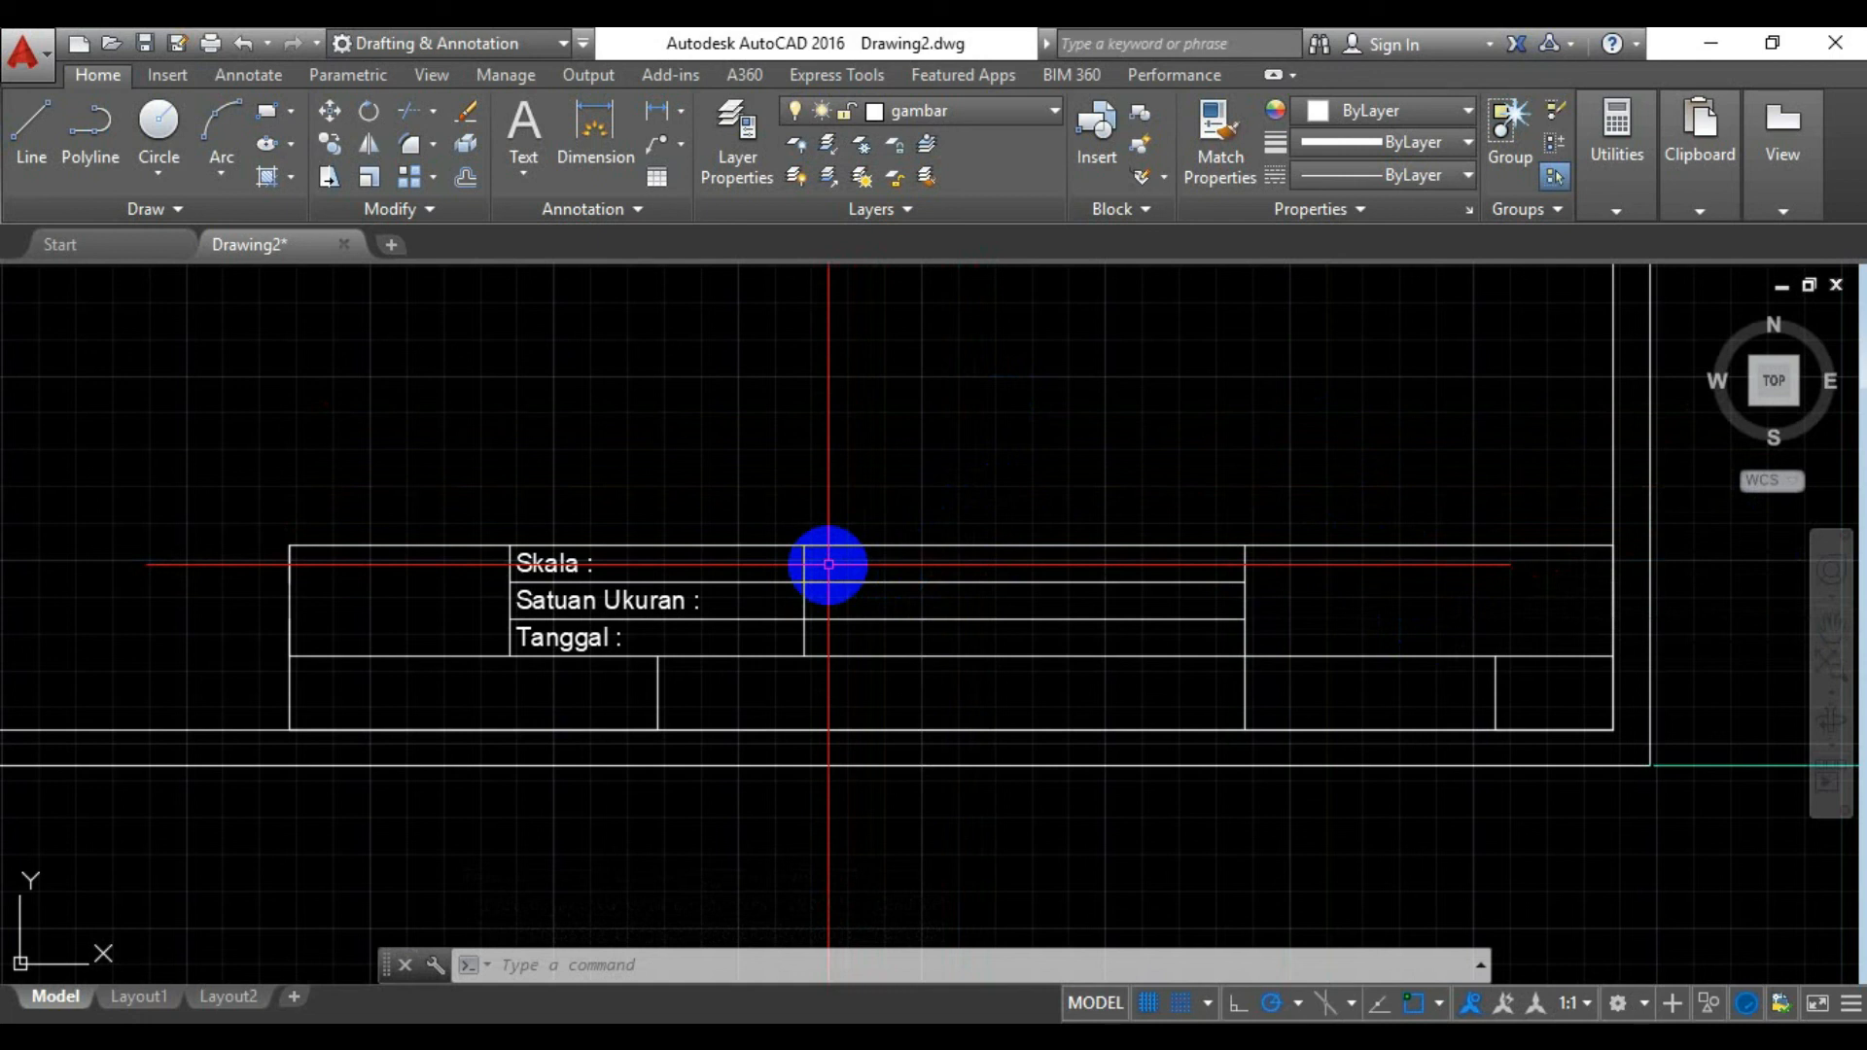
Examine the title block's cells and text labels, both close up and within the sheet frame
{"action": "scroll", "coordinate": [827, 564], "scroll_direction": "down", "scroll_amount": 2}
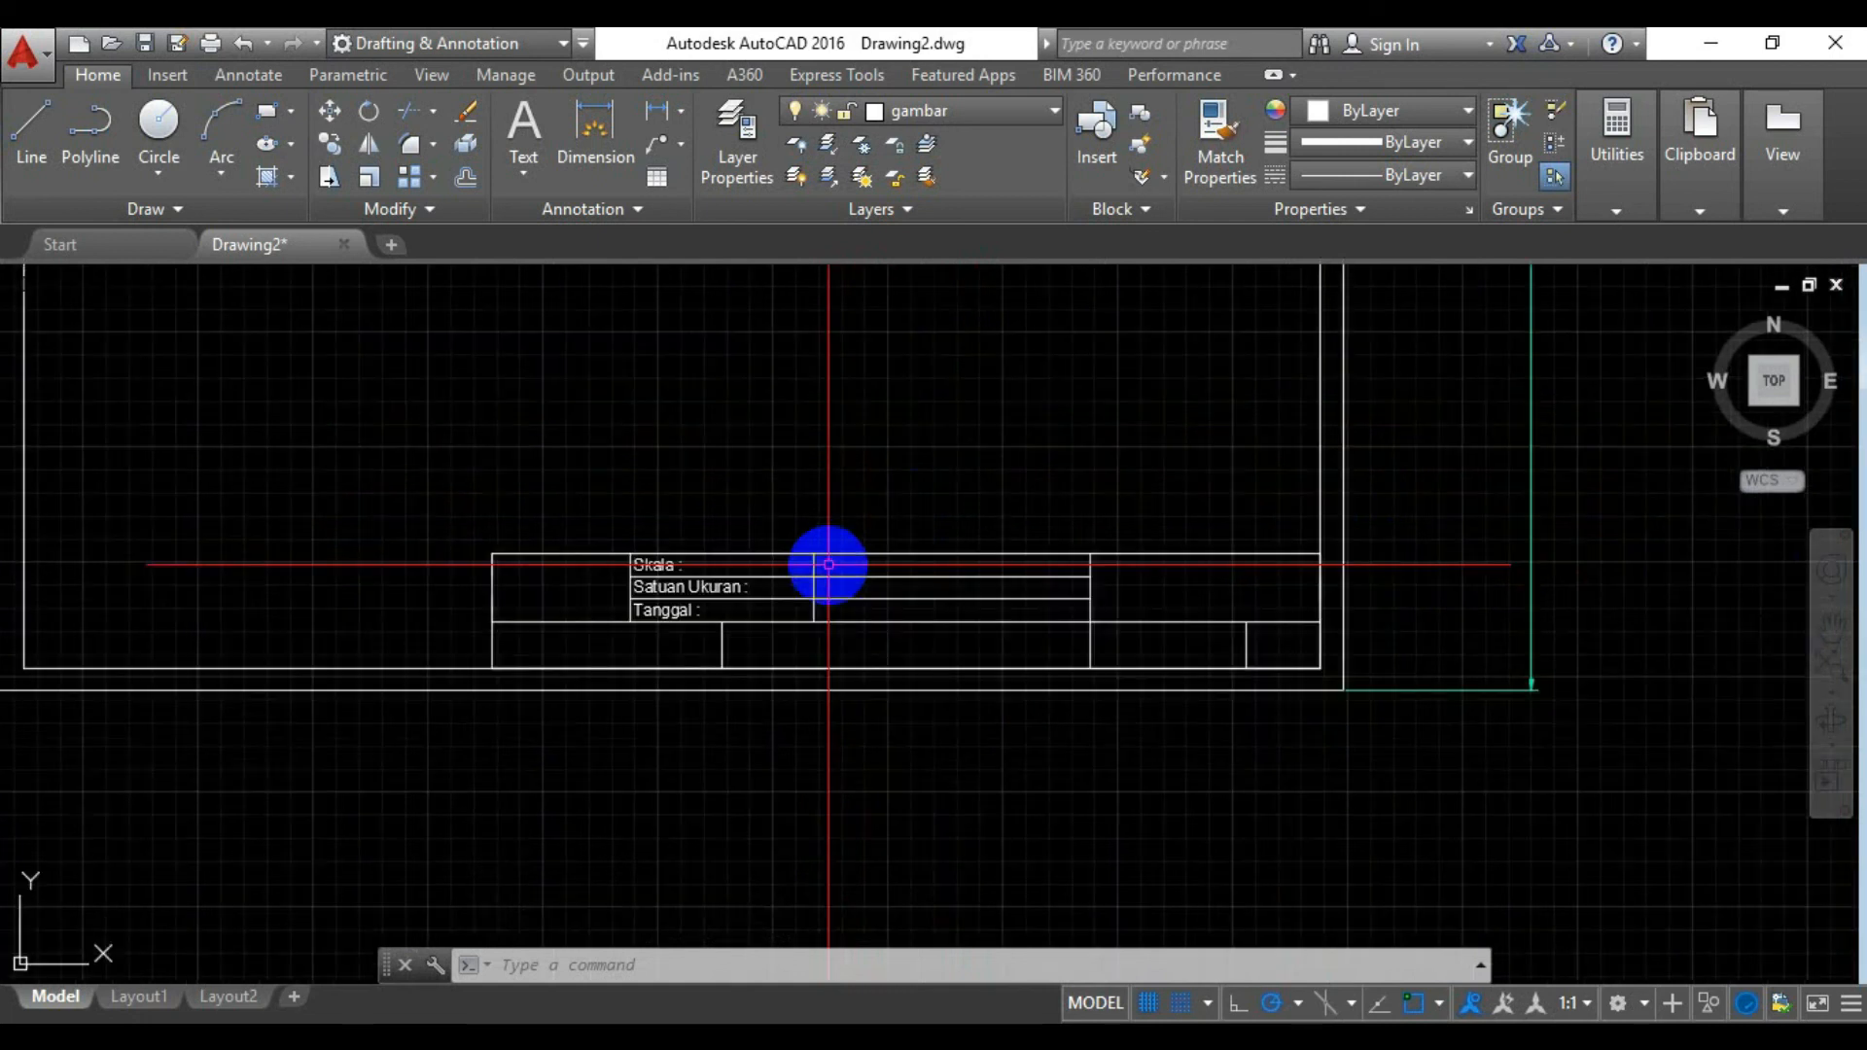
{"action": "scroll", "coordinate": [827, 564], "scroll_direction": "up", "scroll_amount": 4}
{"action": "left_click", "coordinate": [828, 564]}
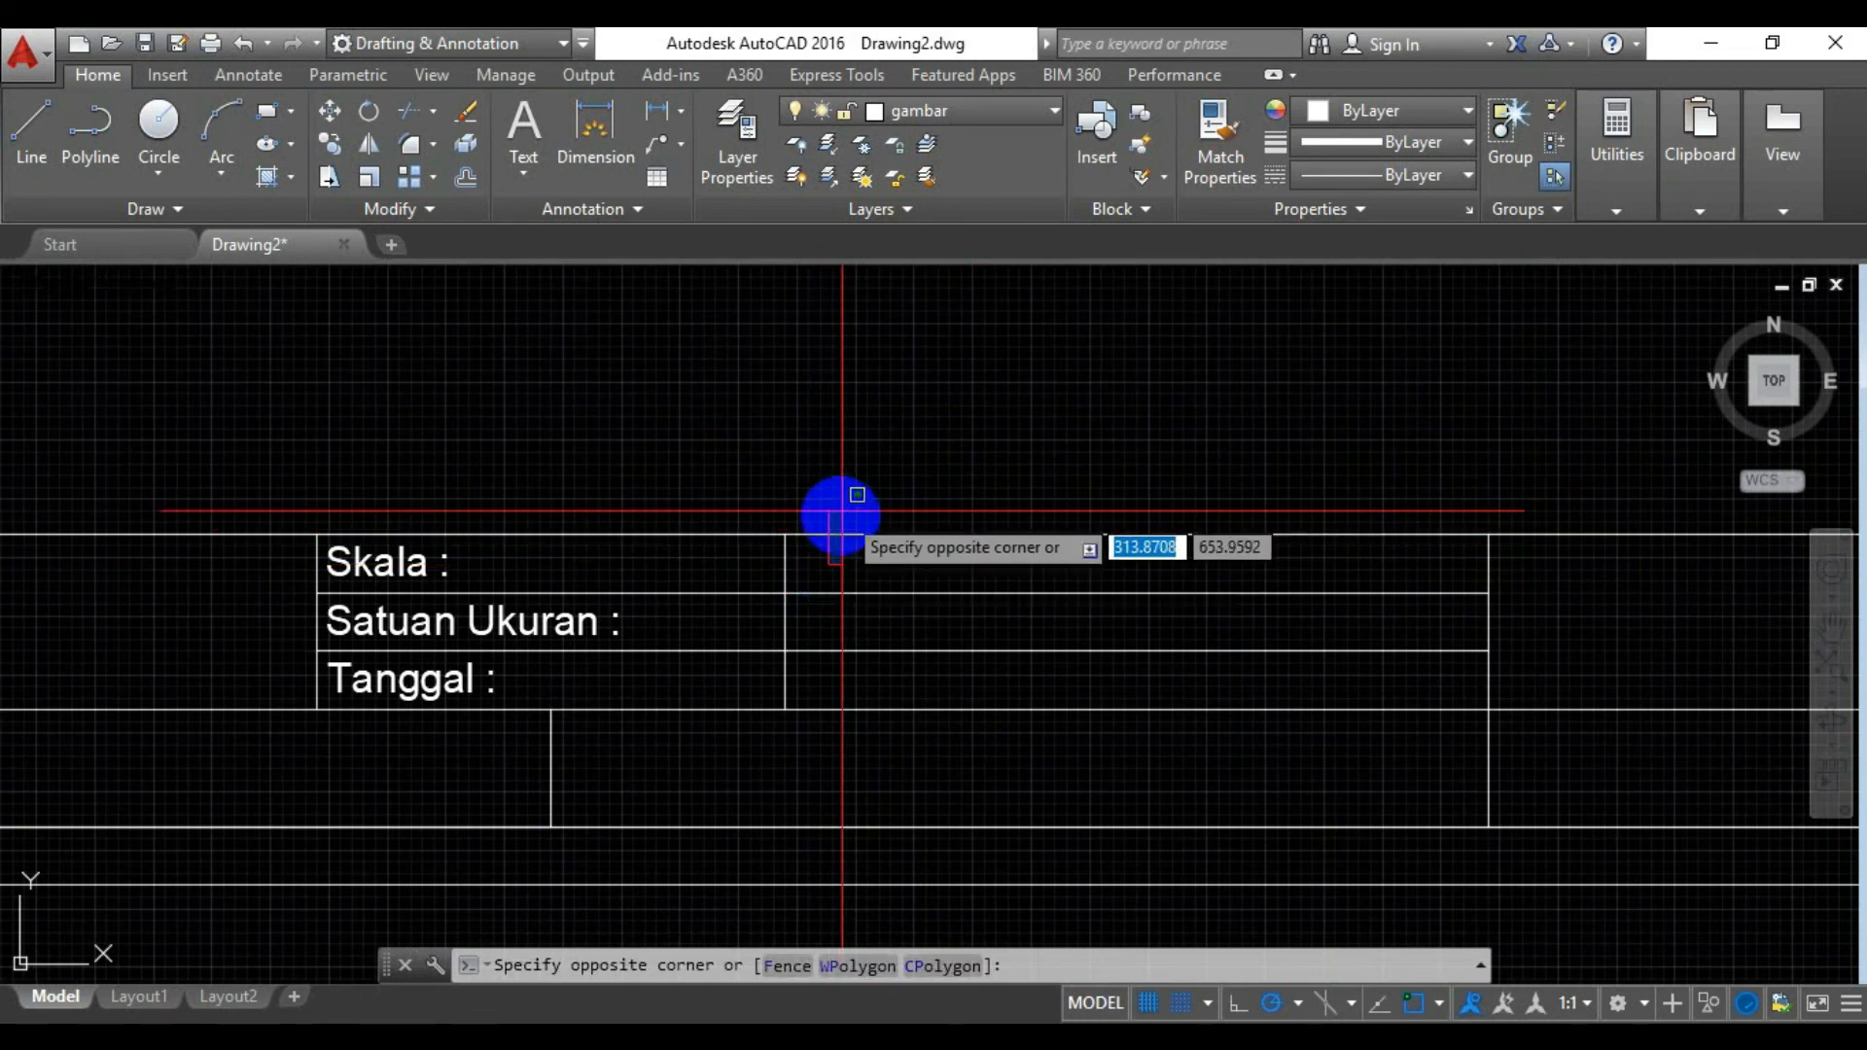
{"action": "key", "text": "Escape"}
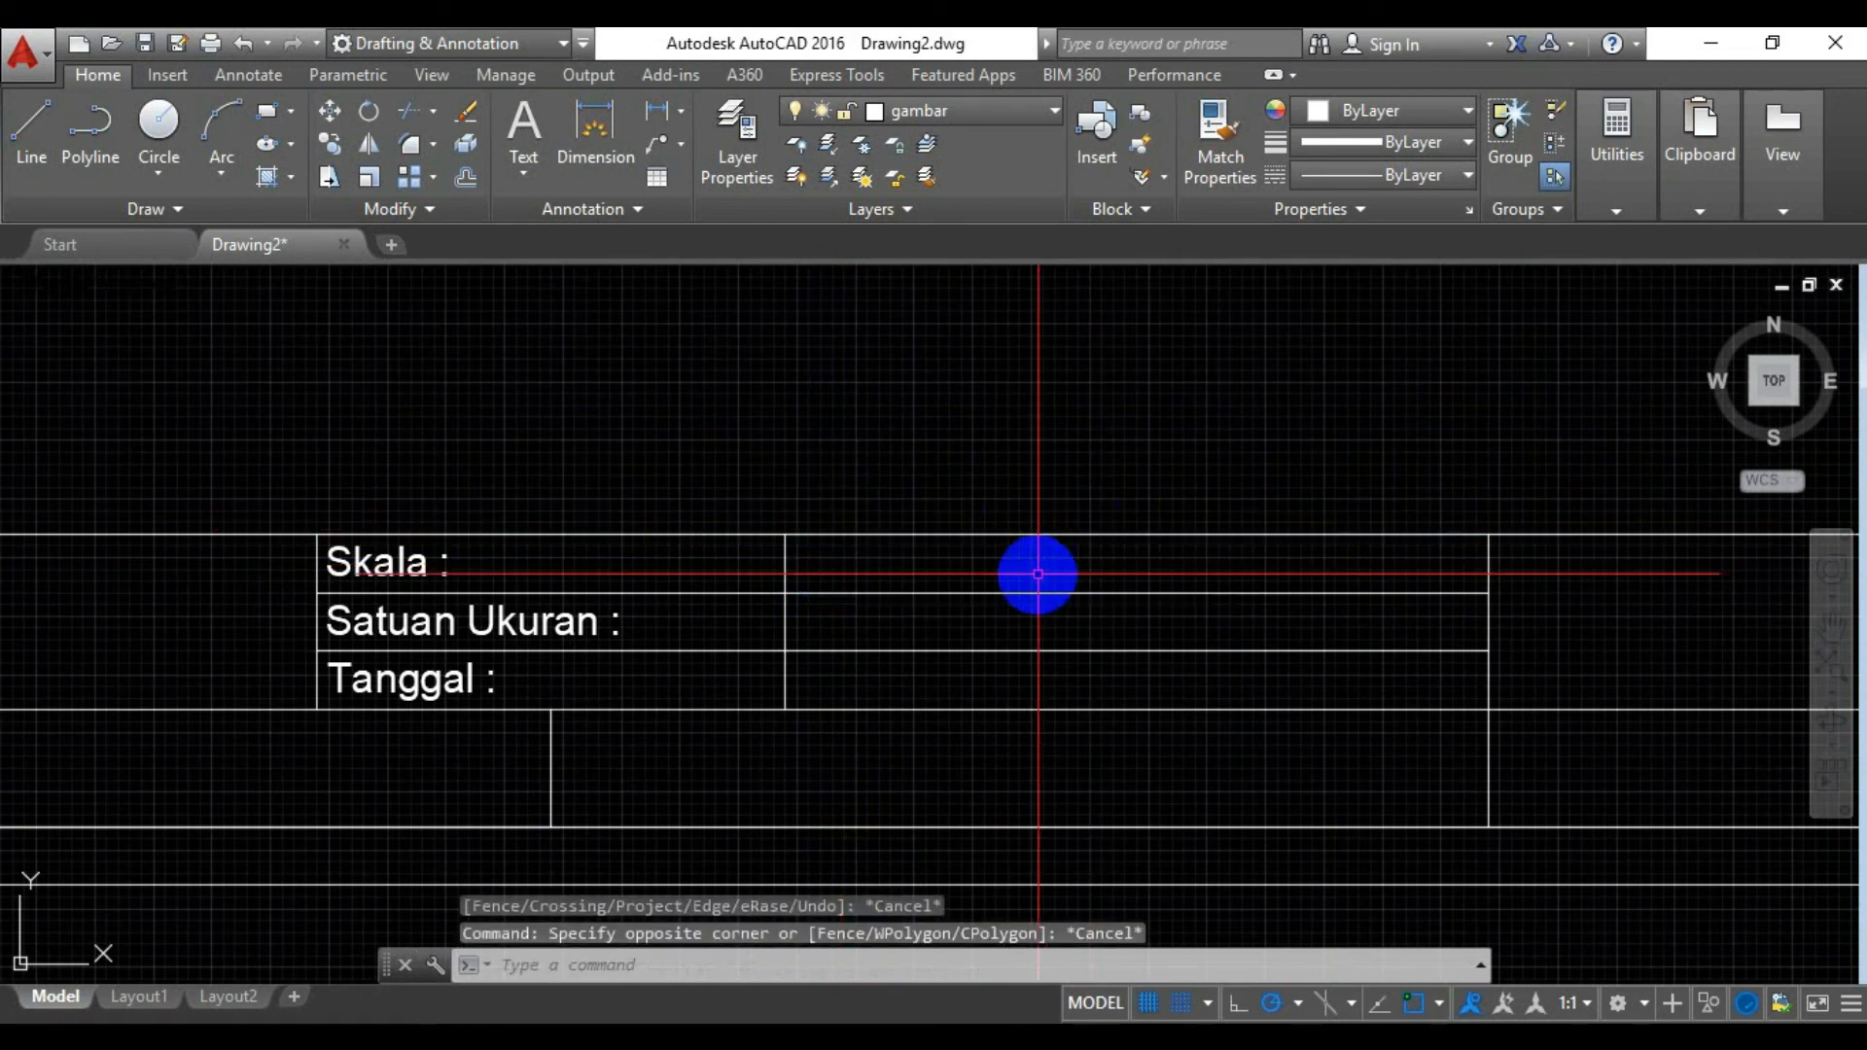
{"action": "scroll", "coordinate": [1038, 574], "scroll_direction": "up", "scroll_amount": 2}
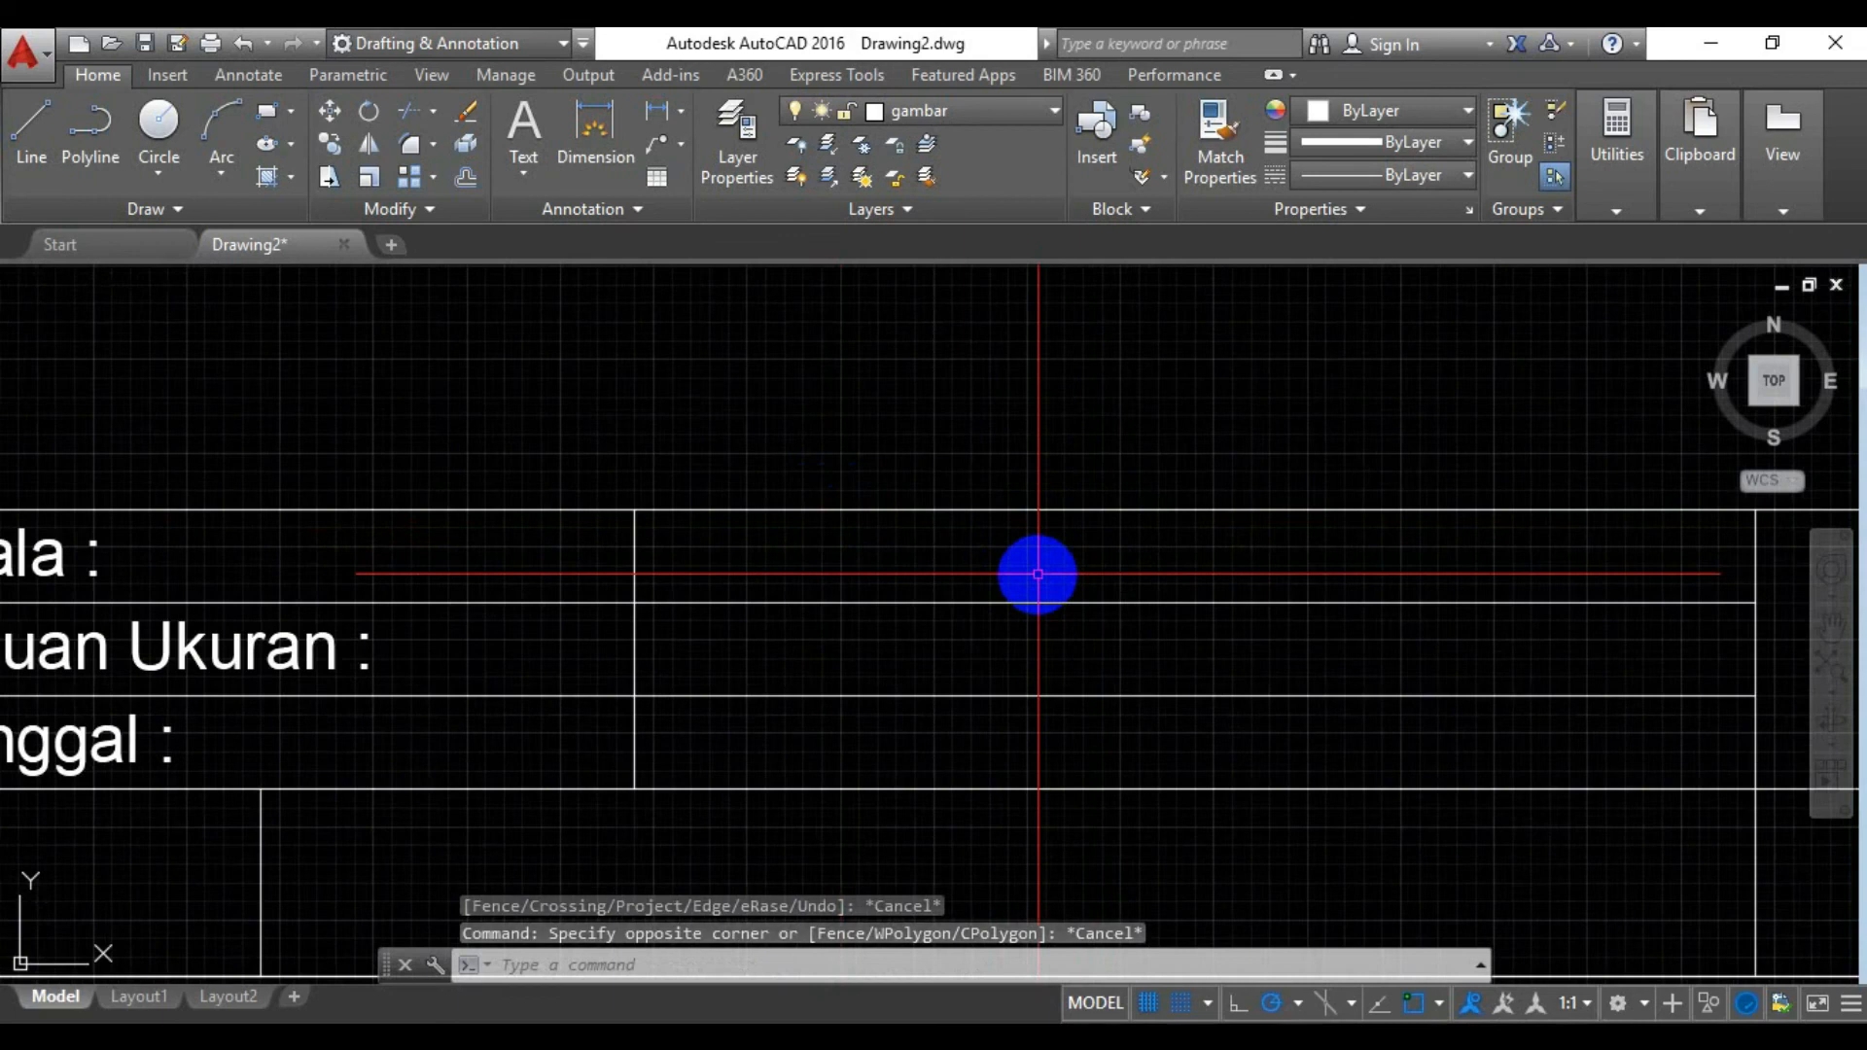
{"action": "scroll", "coordinate": [1038, 574], "scroll_direction": "down", "scroll_amount": 4}
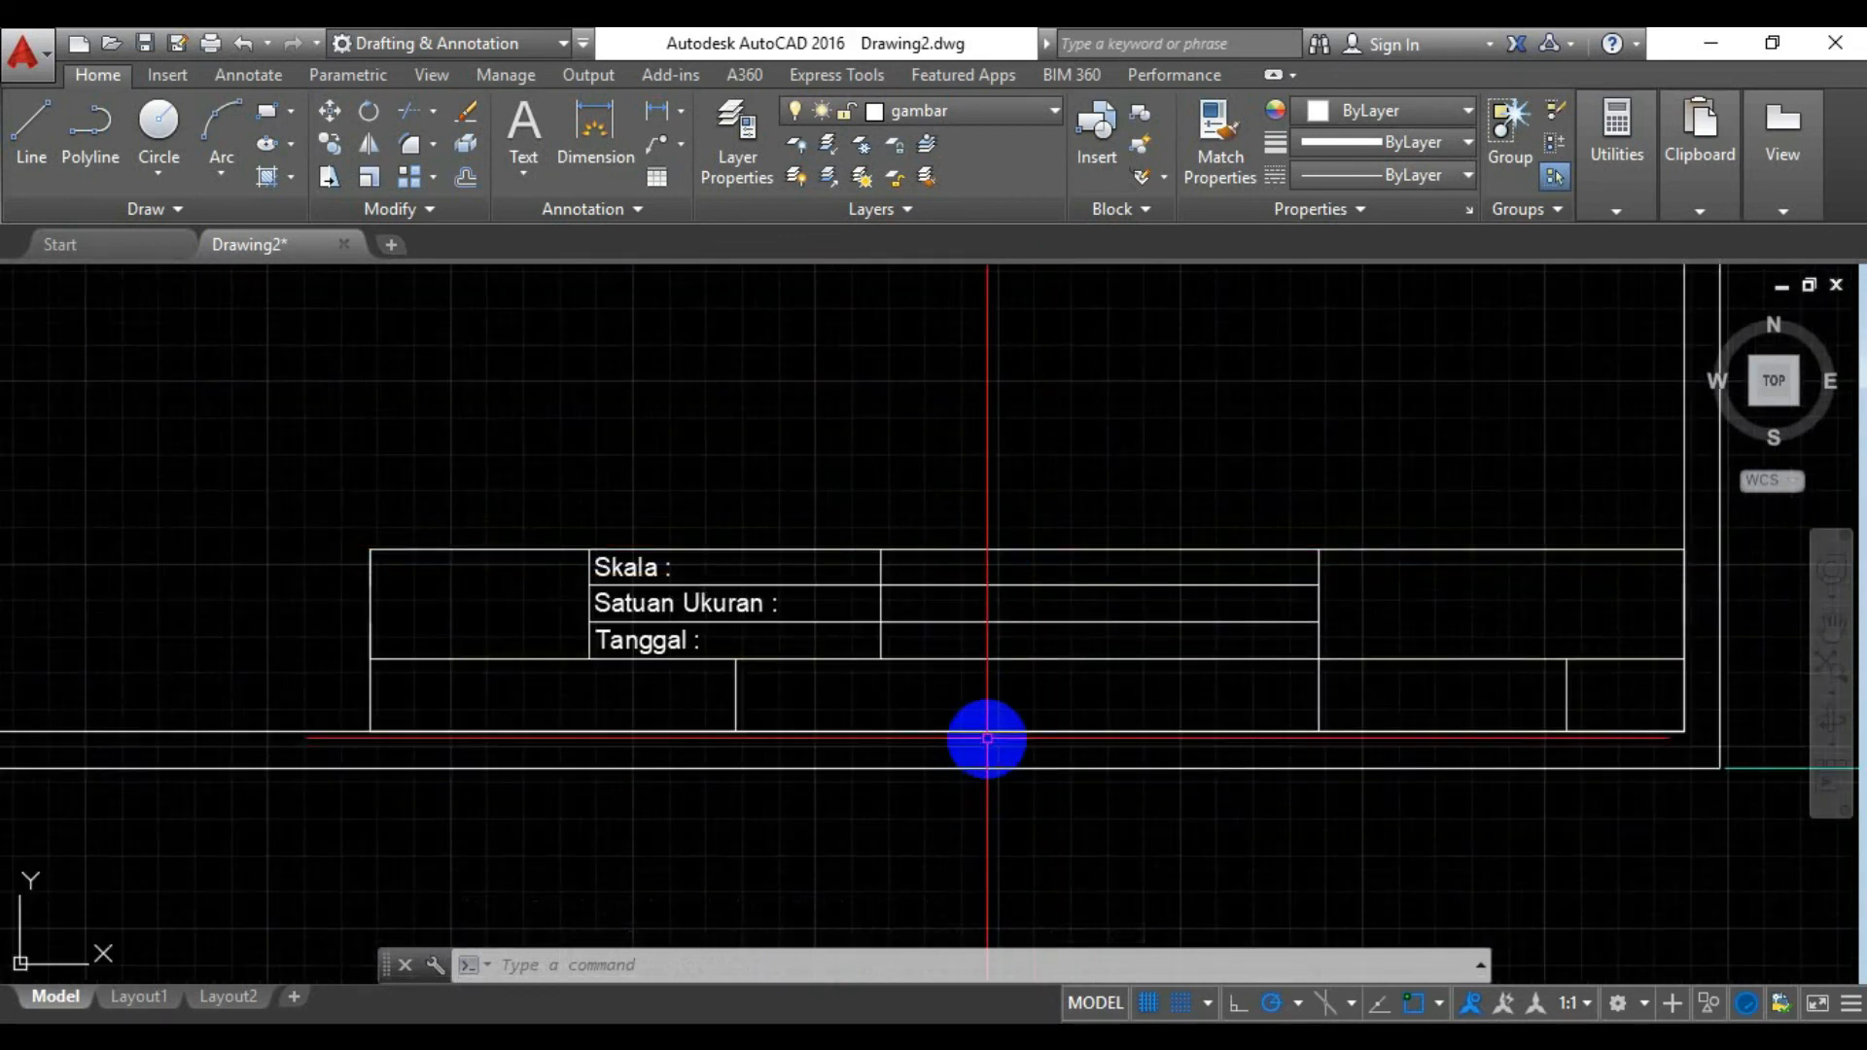
{"action": "scroll", "coordinate": [1097, 770], "scroll_direction": "up", "scroll_amount": 2}
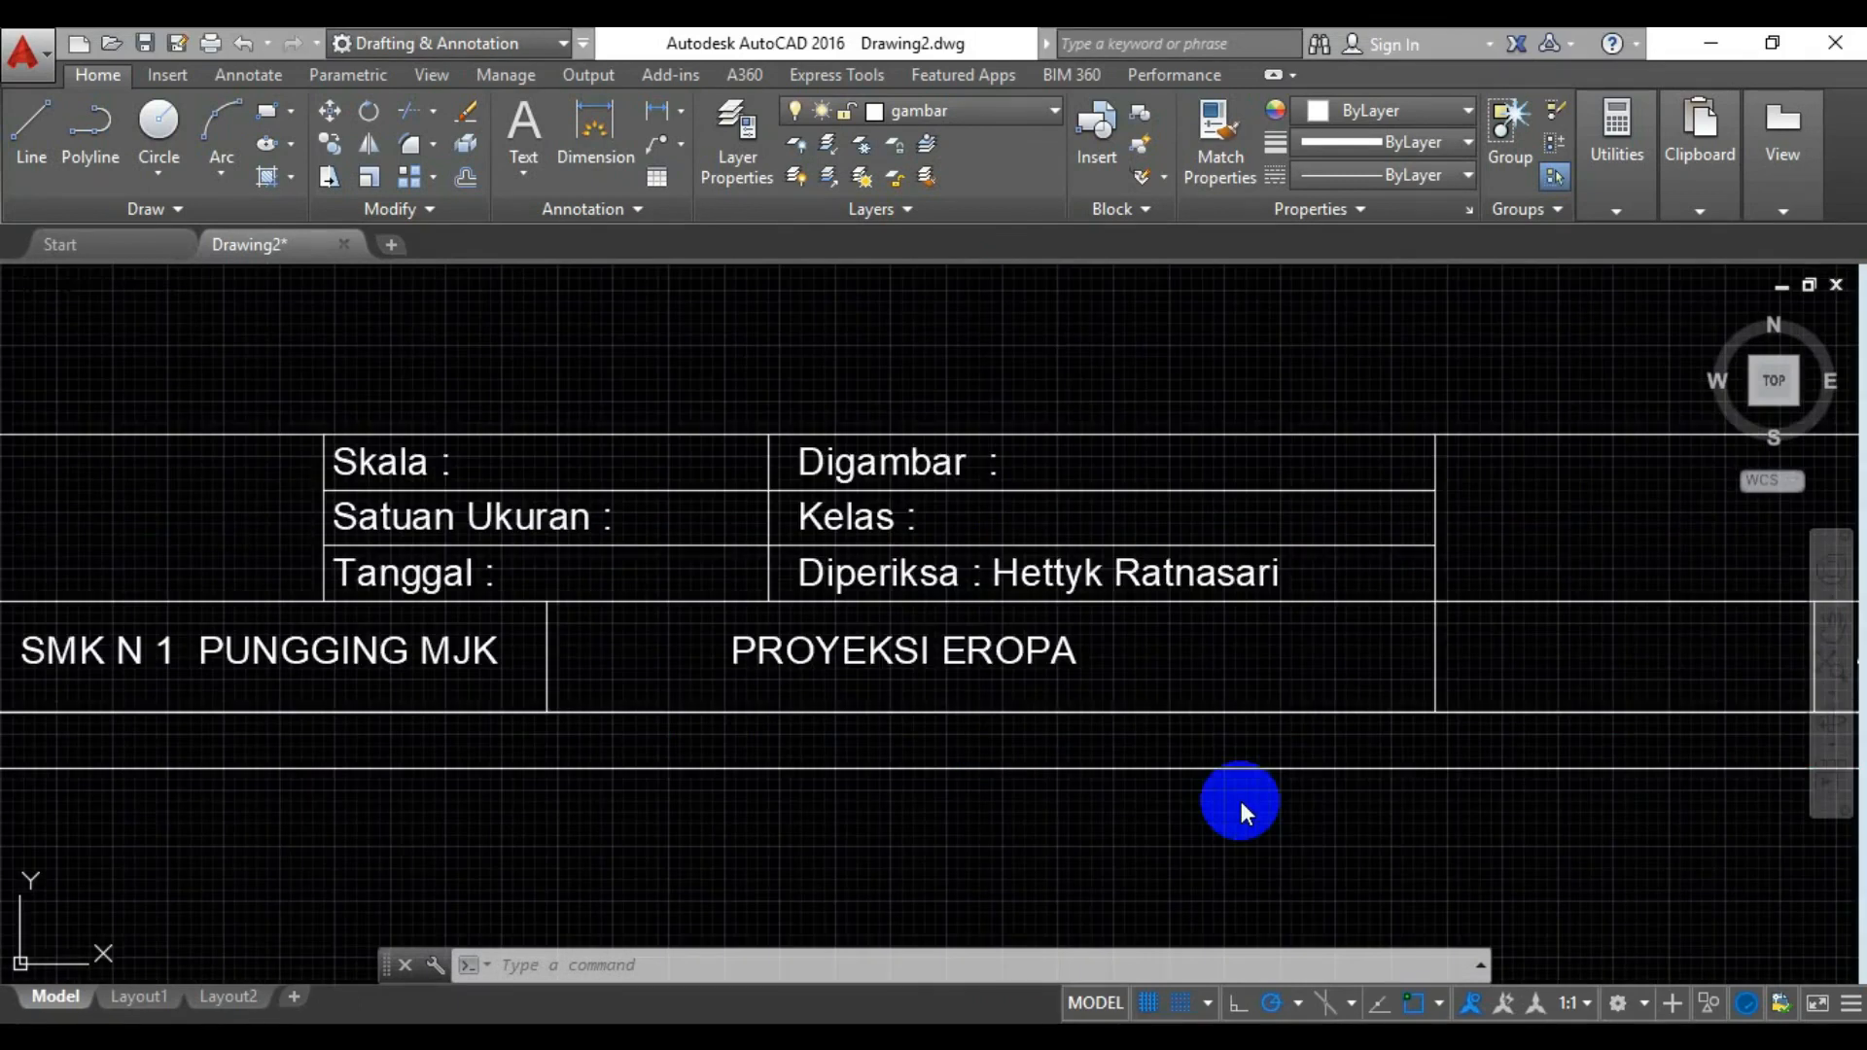
{"action": "scroll", "coordinate": [1241, 801], "scroll_direction": "up", "scroll_amount": 2}
{"action": "scroll", "coordinate": [1245, 802], "scroll_direction": "down", "scroll_amount": 4}
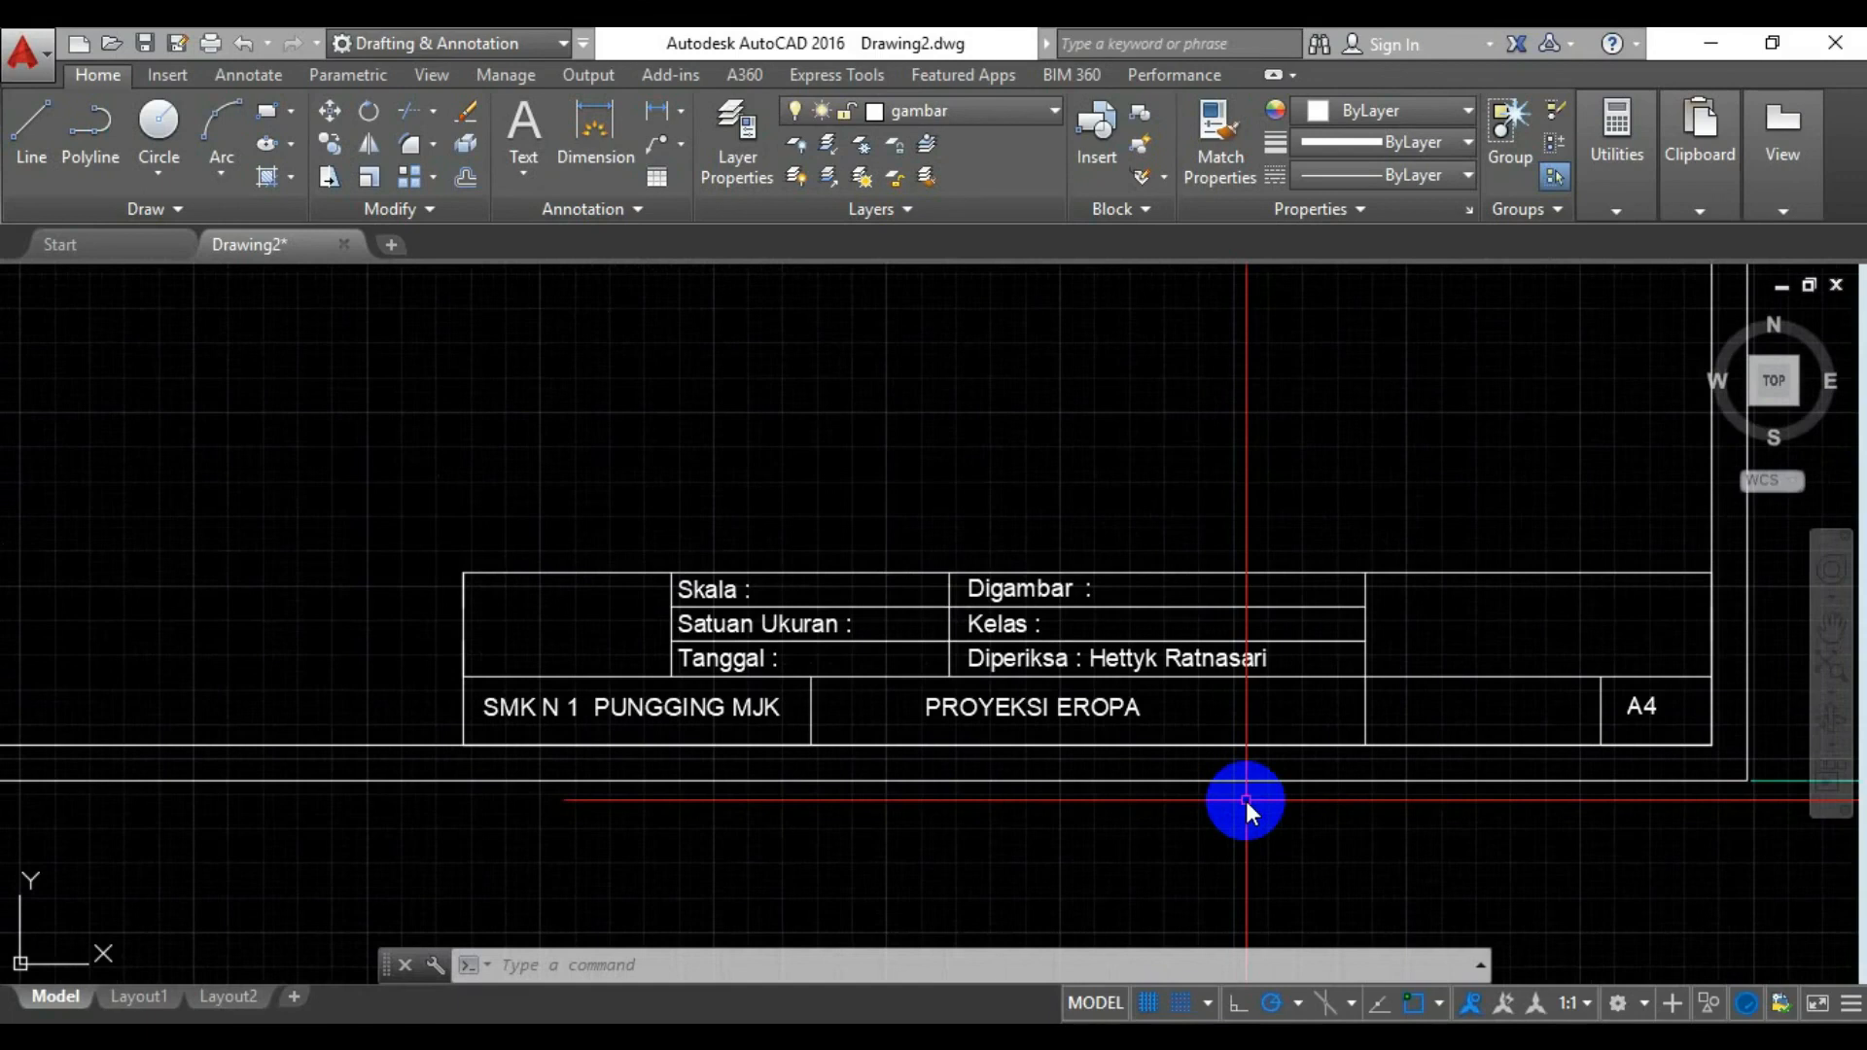
{"action": "scroll", "coordinate": [1246, 801], "scroll_direction": "up", "scroll_amount": 2}
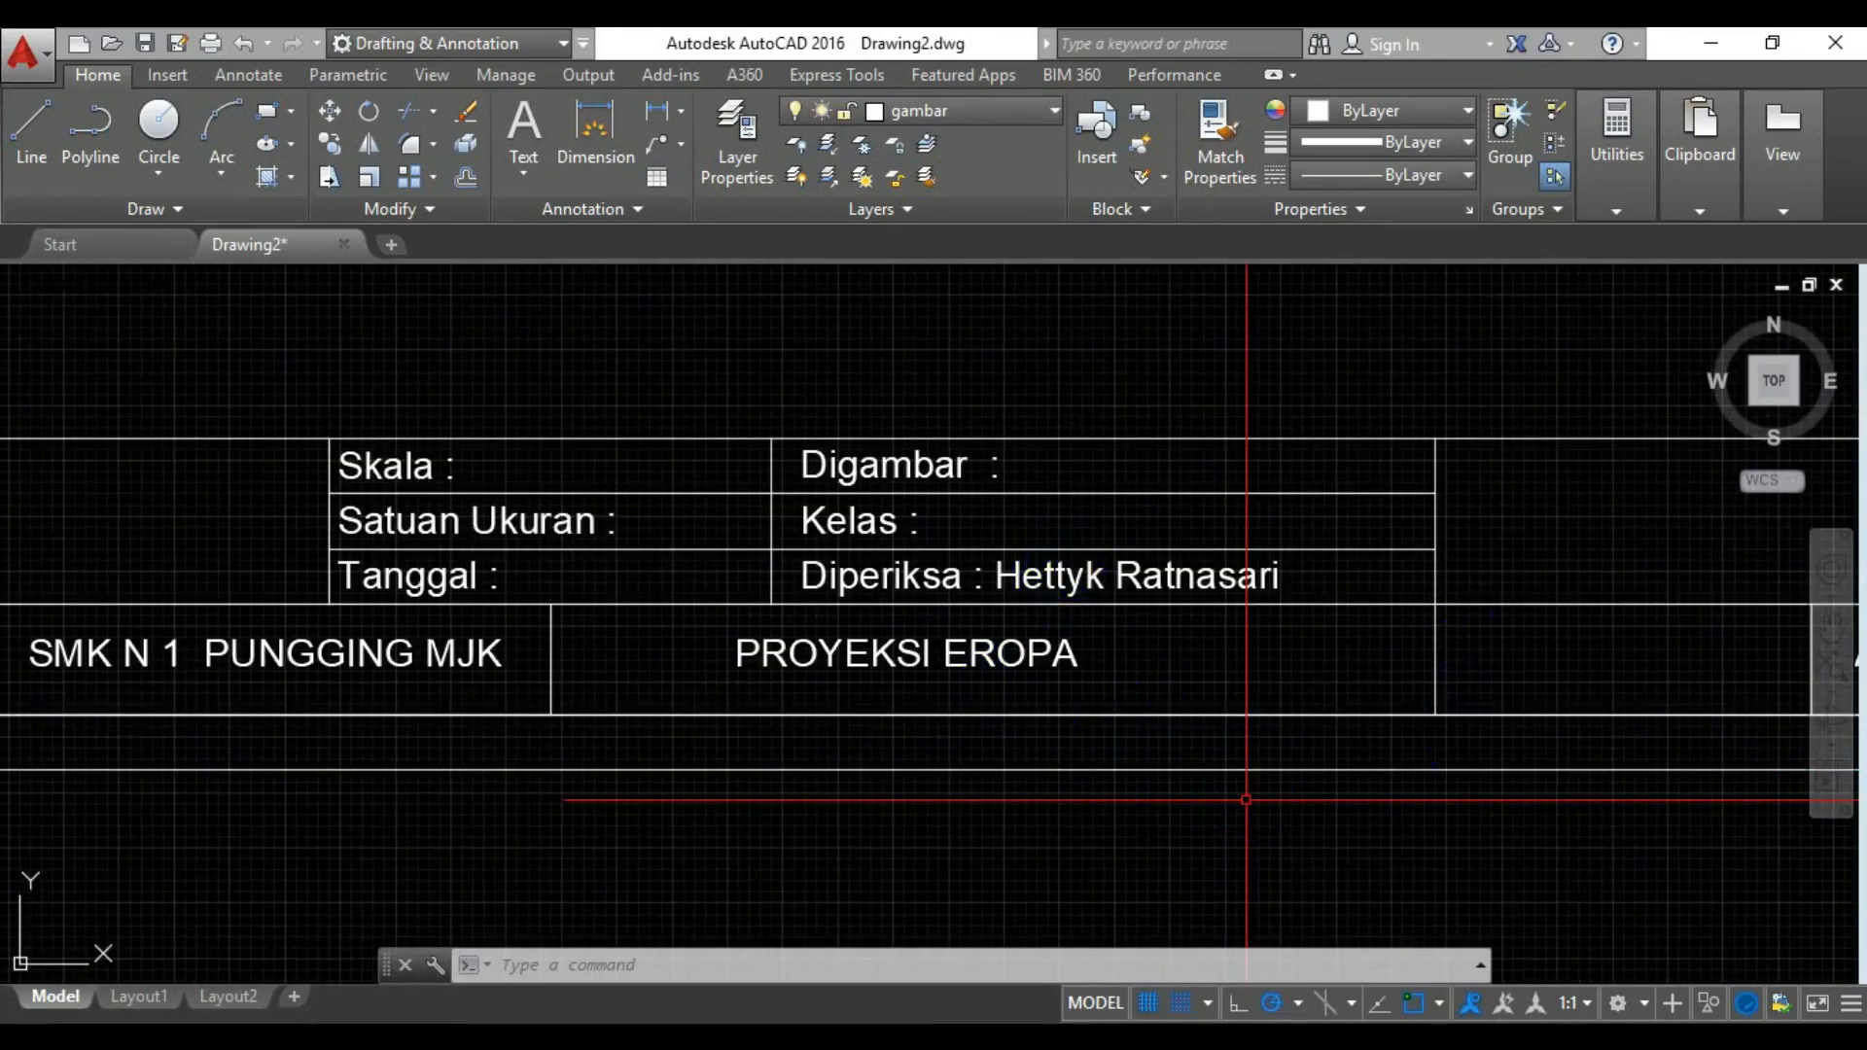
Set the Standard text style's height to 5 and apply the change
{"action": "left_click", "coordinate": [739, 639]}
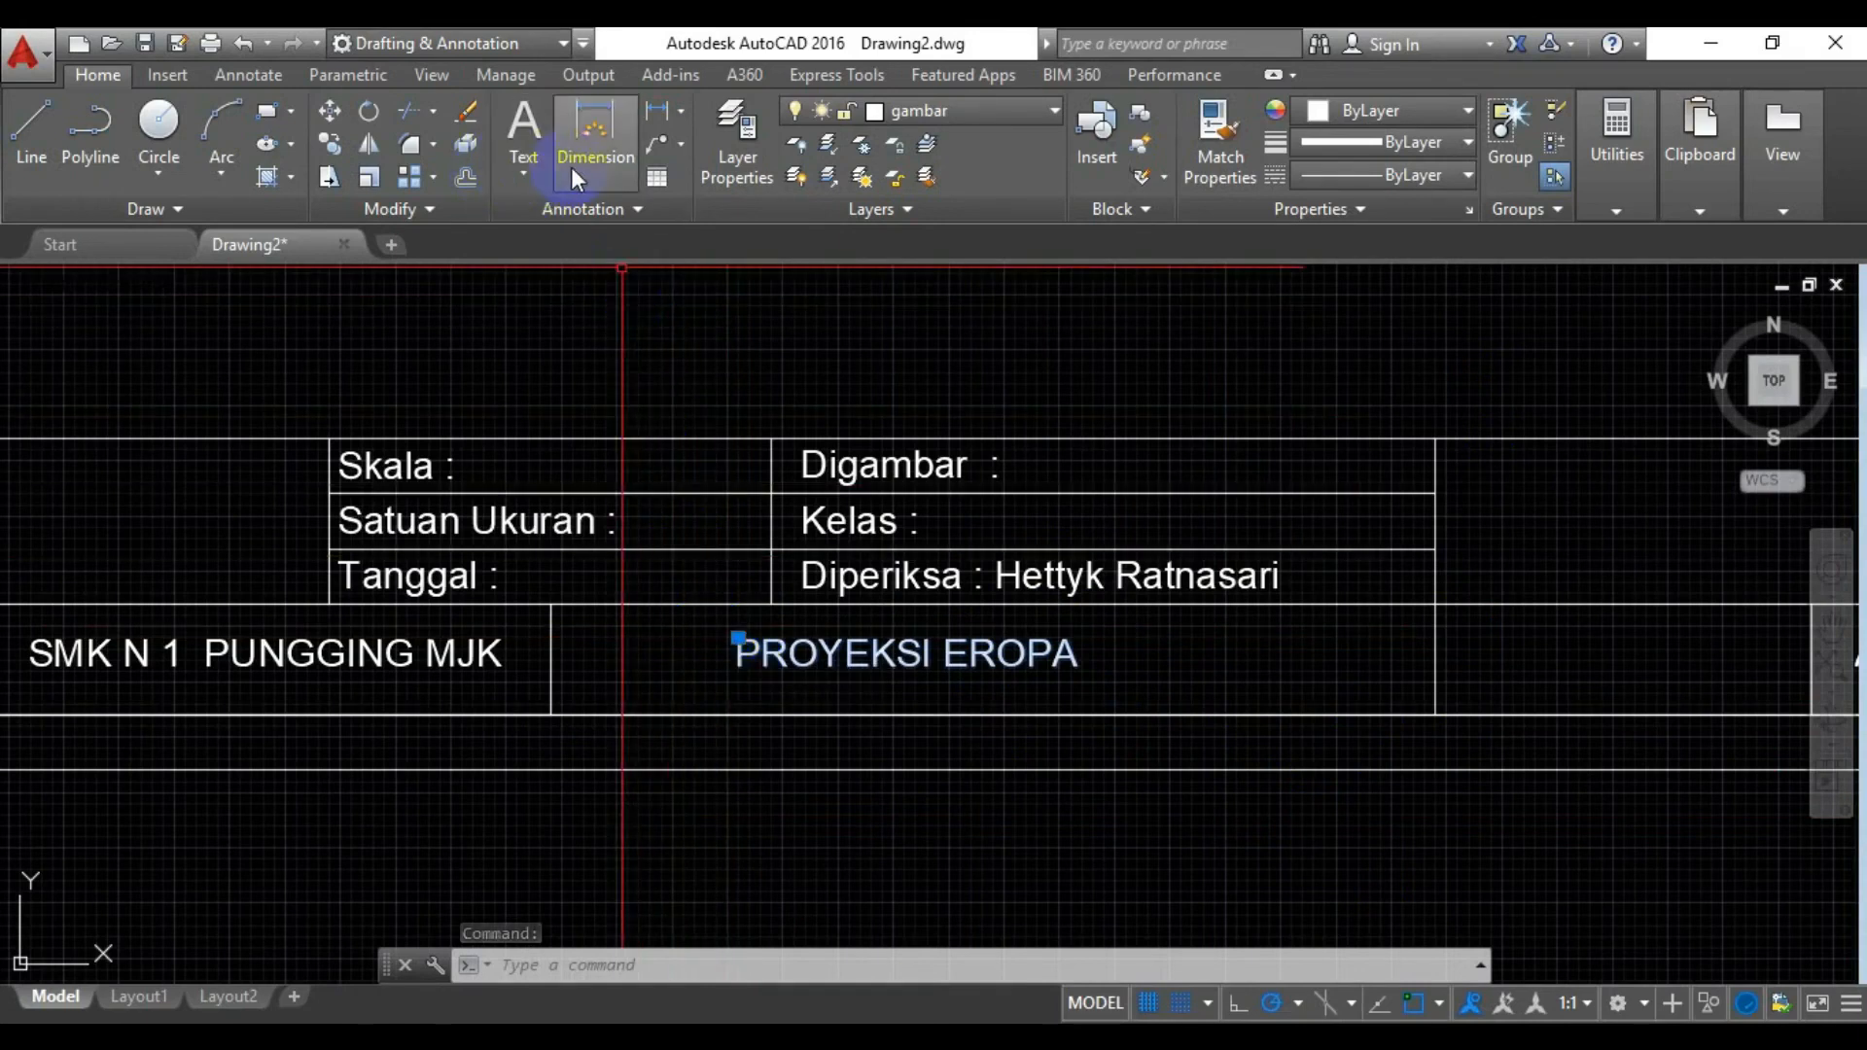
{"action": "left_click", "coordinate": [638, 208]}
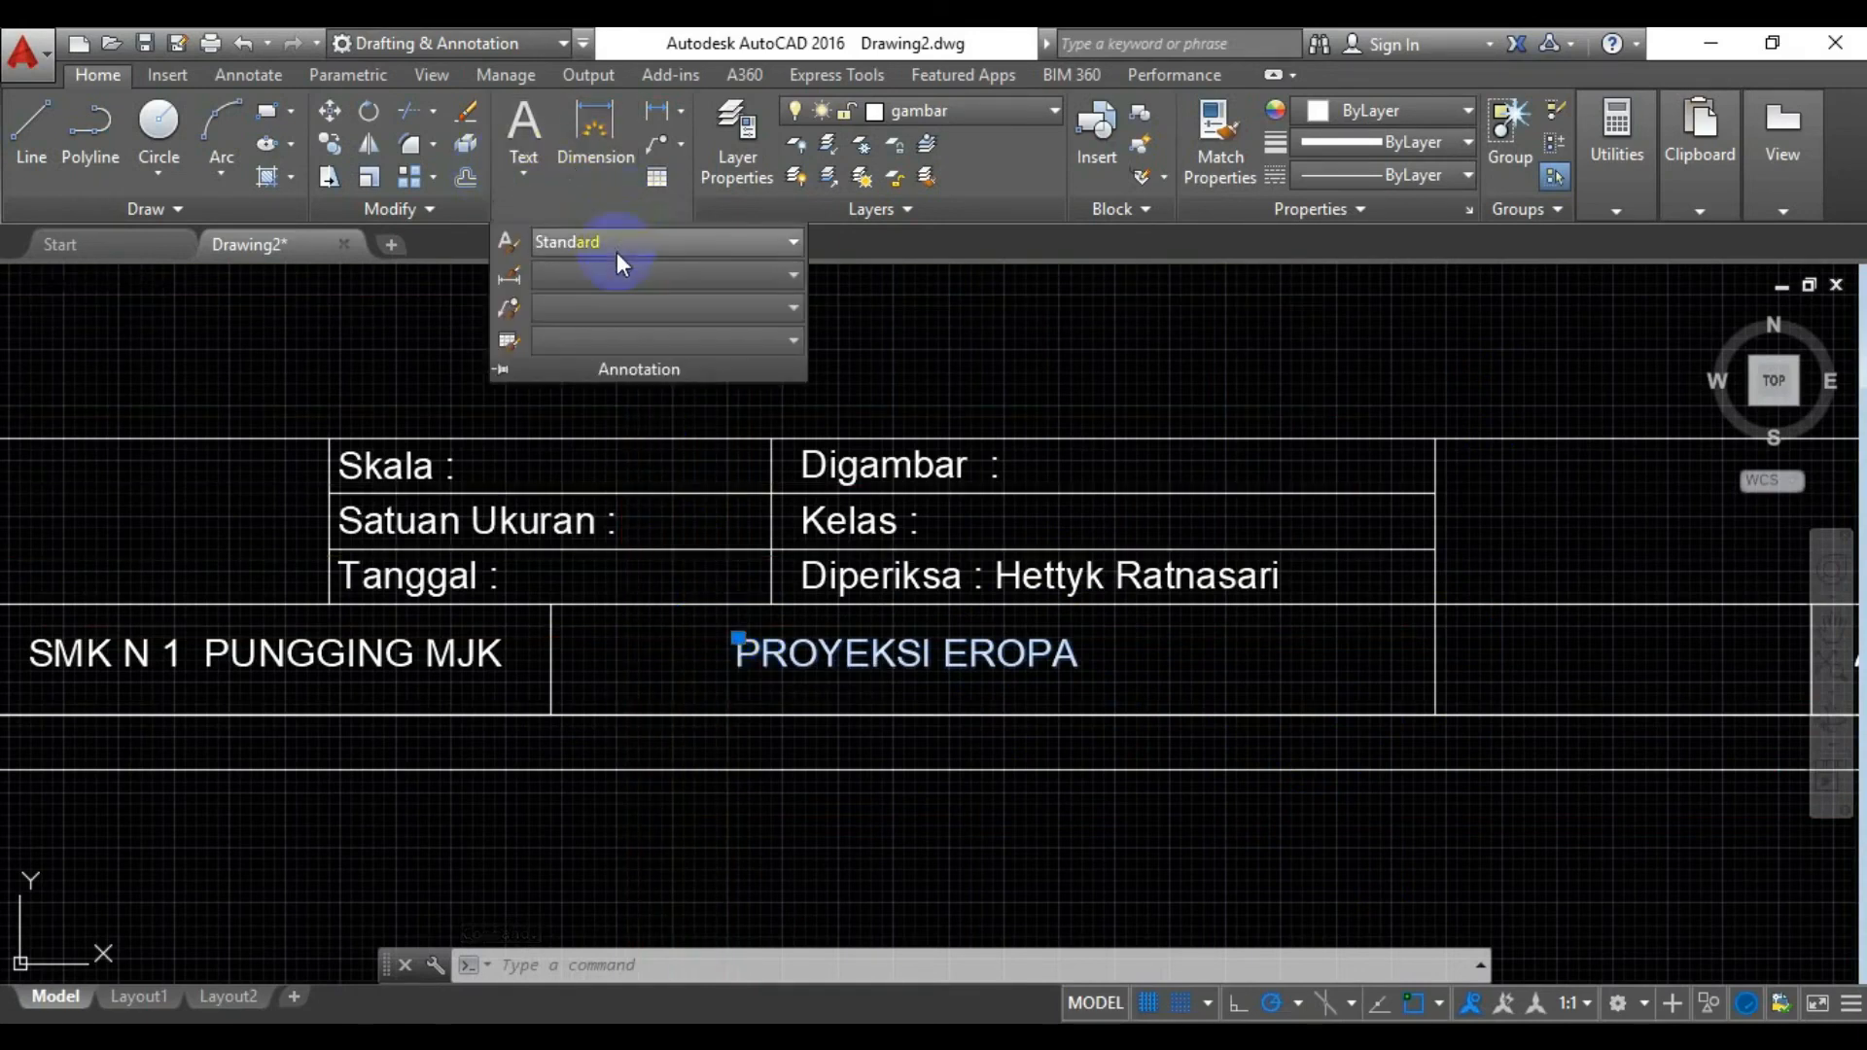
{"action": "left_click", "coordinate": [610, 242]}
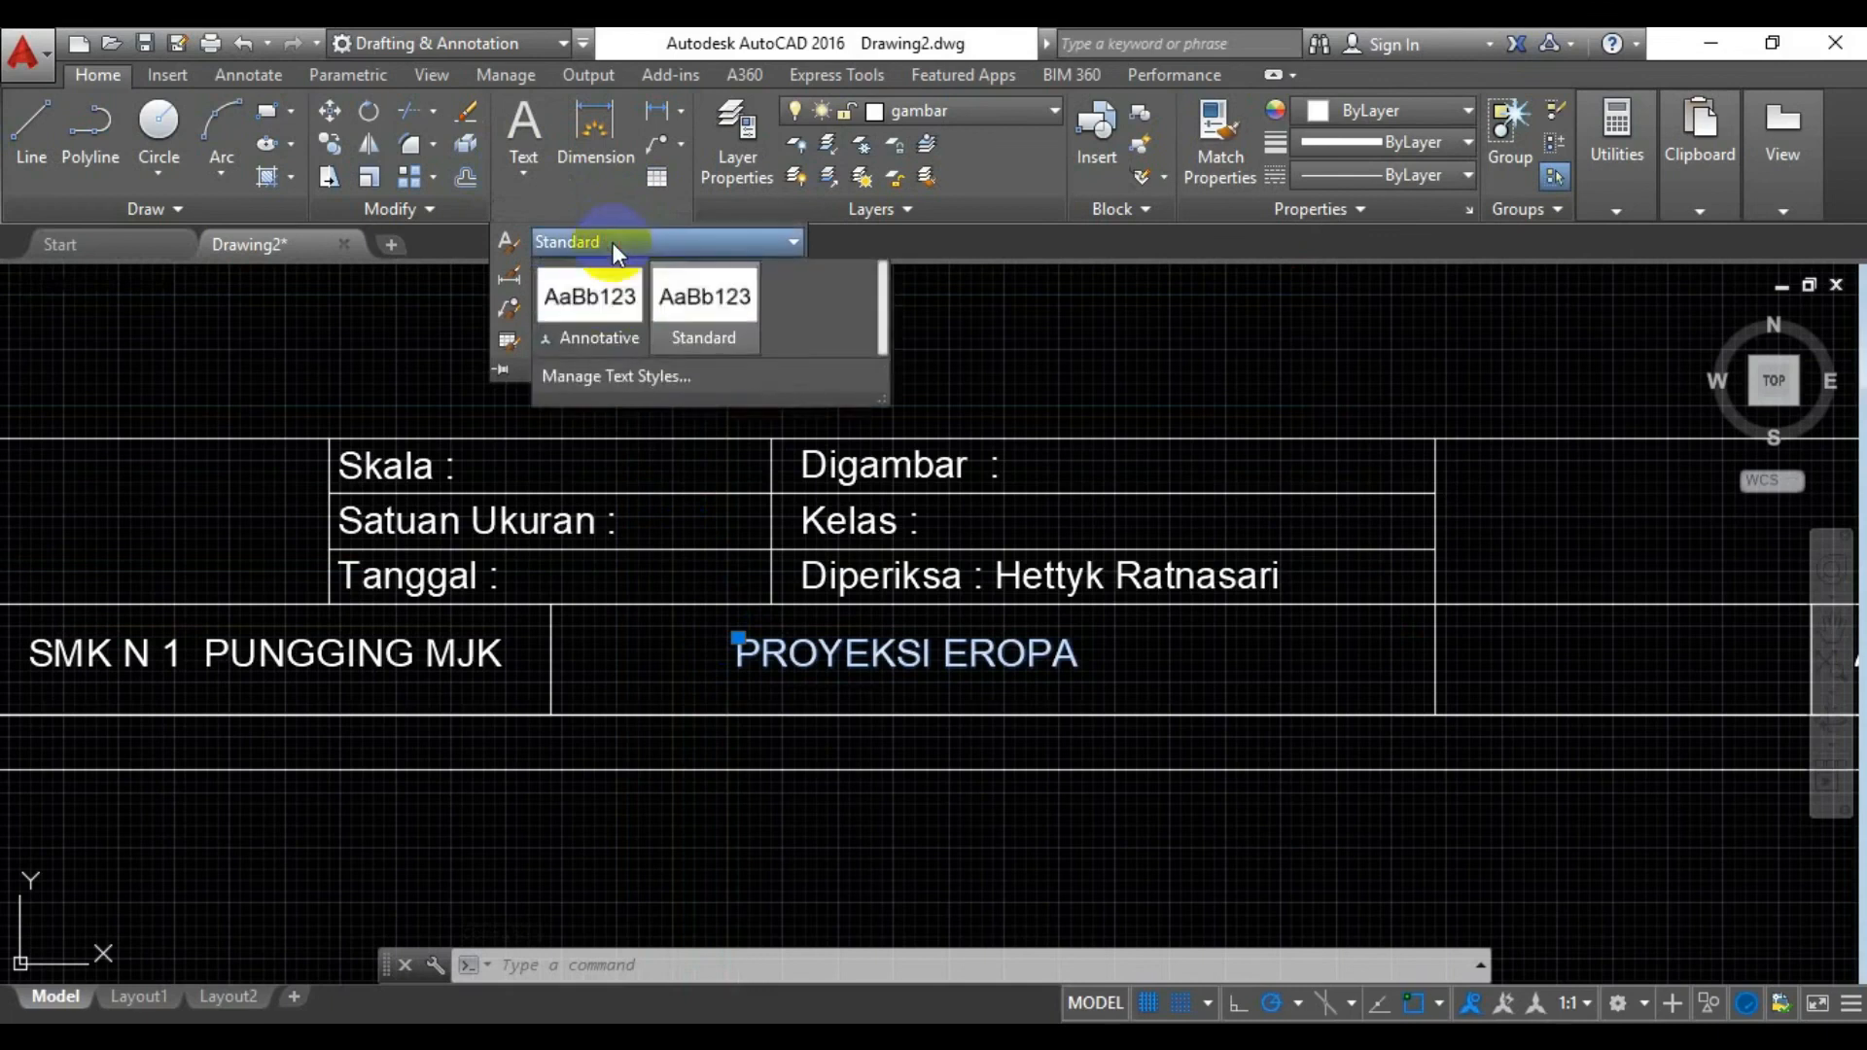
{"action": "left_click", "coordinate": [650, 372]}
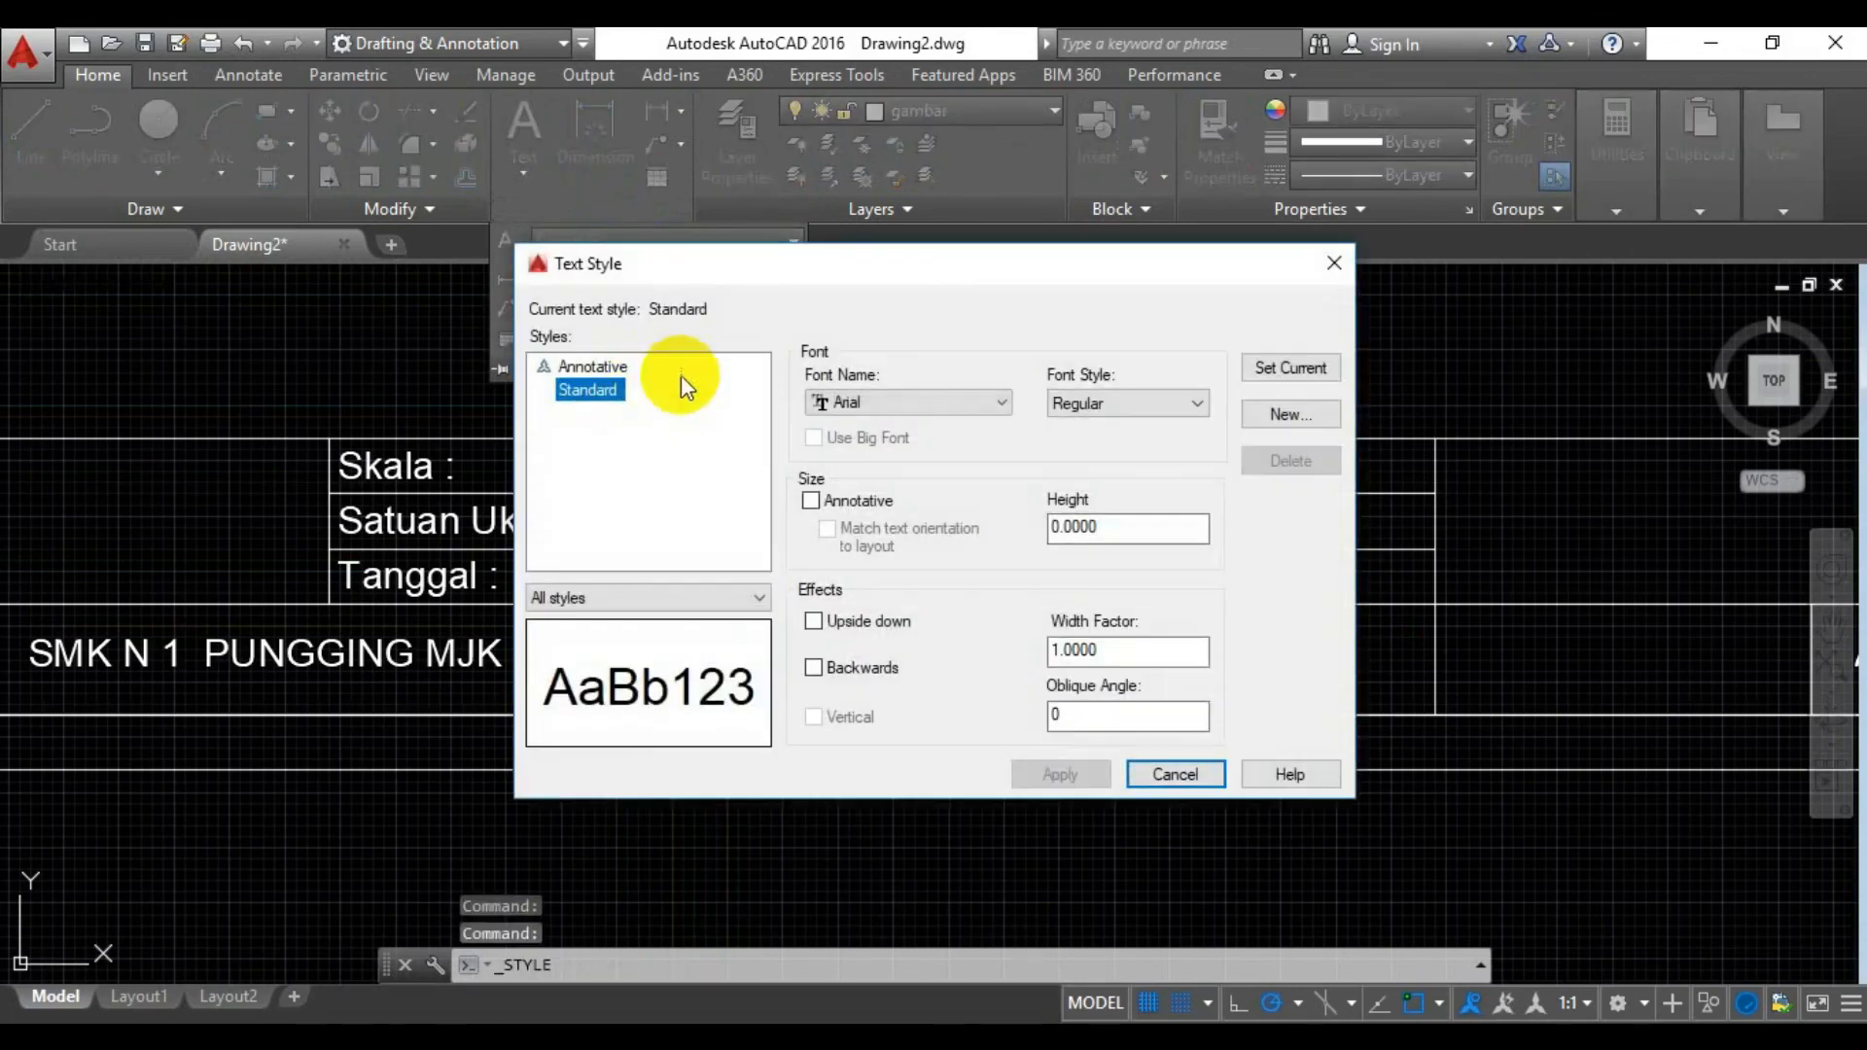
{"action": "left_click", "coordinate": [1111, 527]}
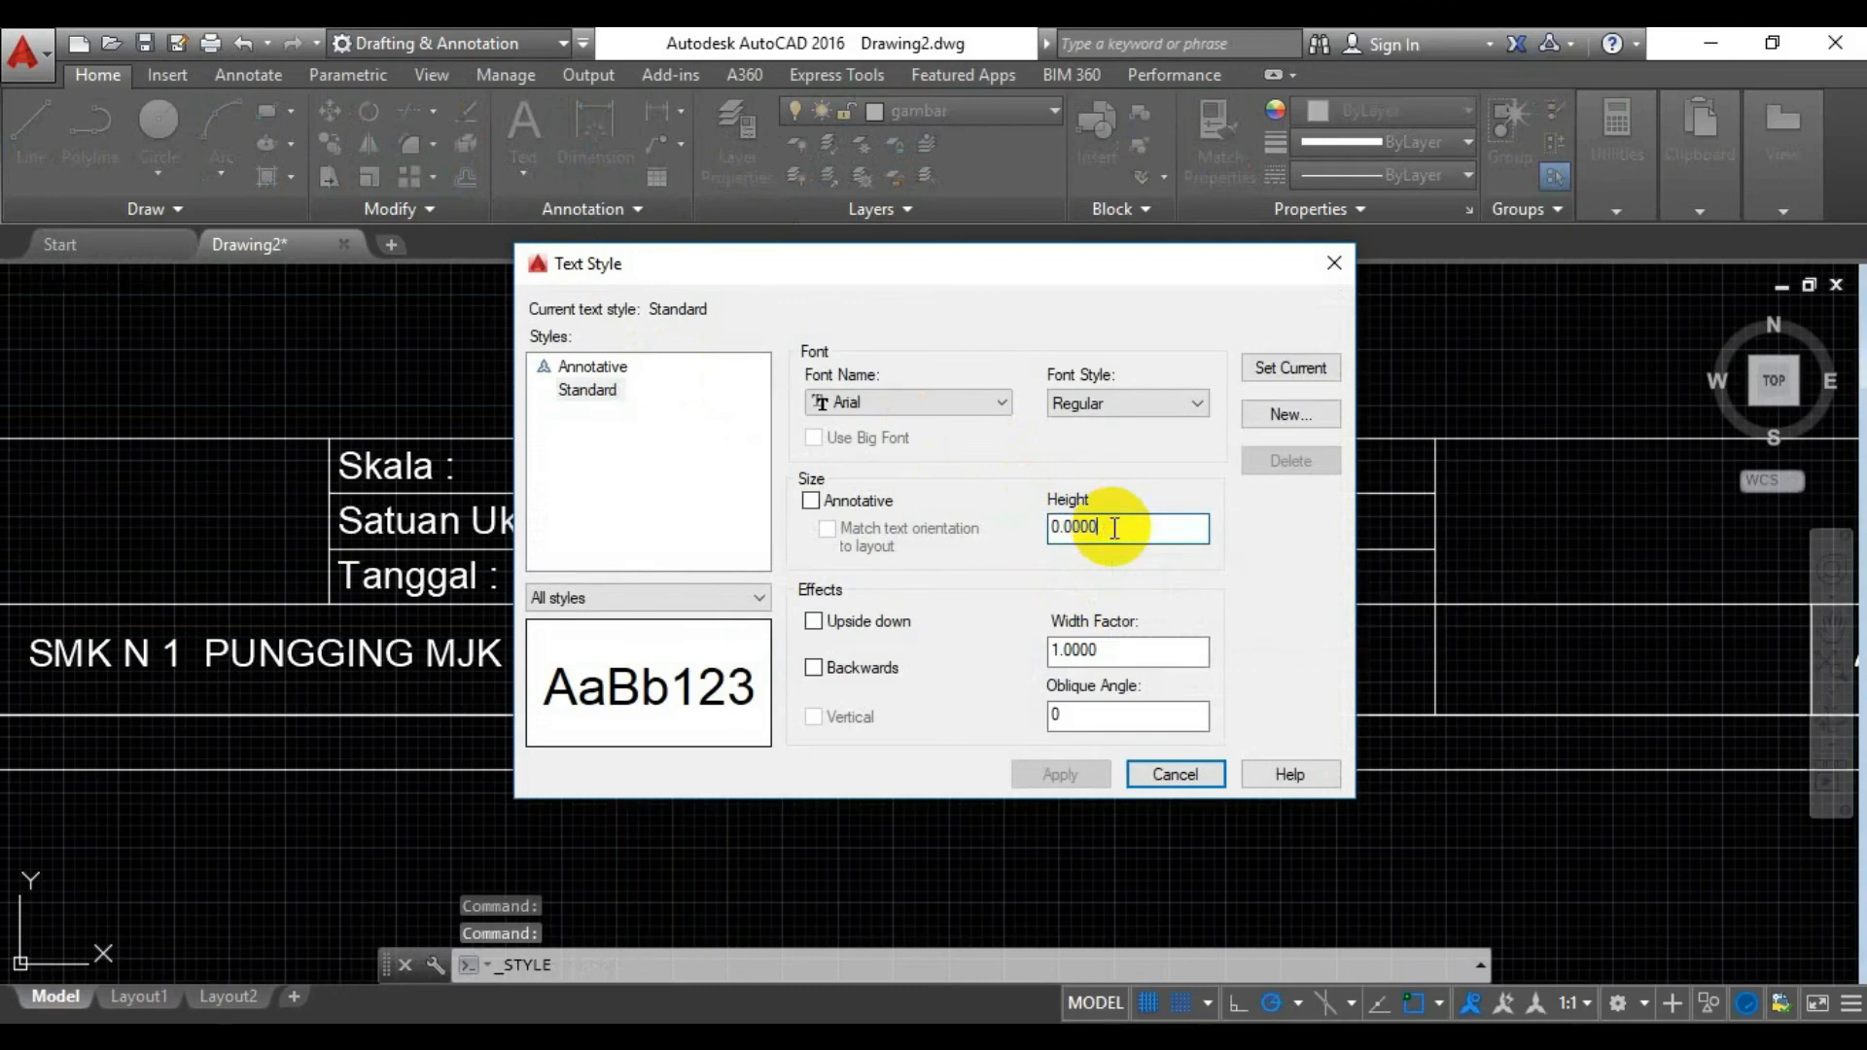
{"action": "key", "text": "BackSpace"}
{"action": "key", "text": "BackSpace"}
{"action": "key", "text": "BackSpace"}
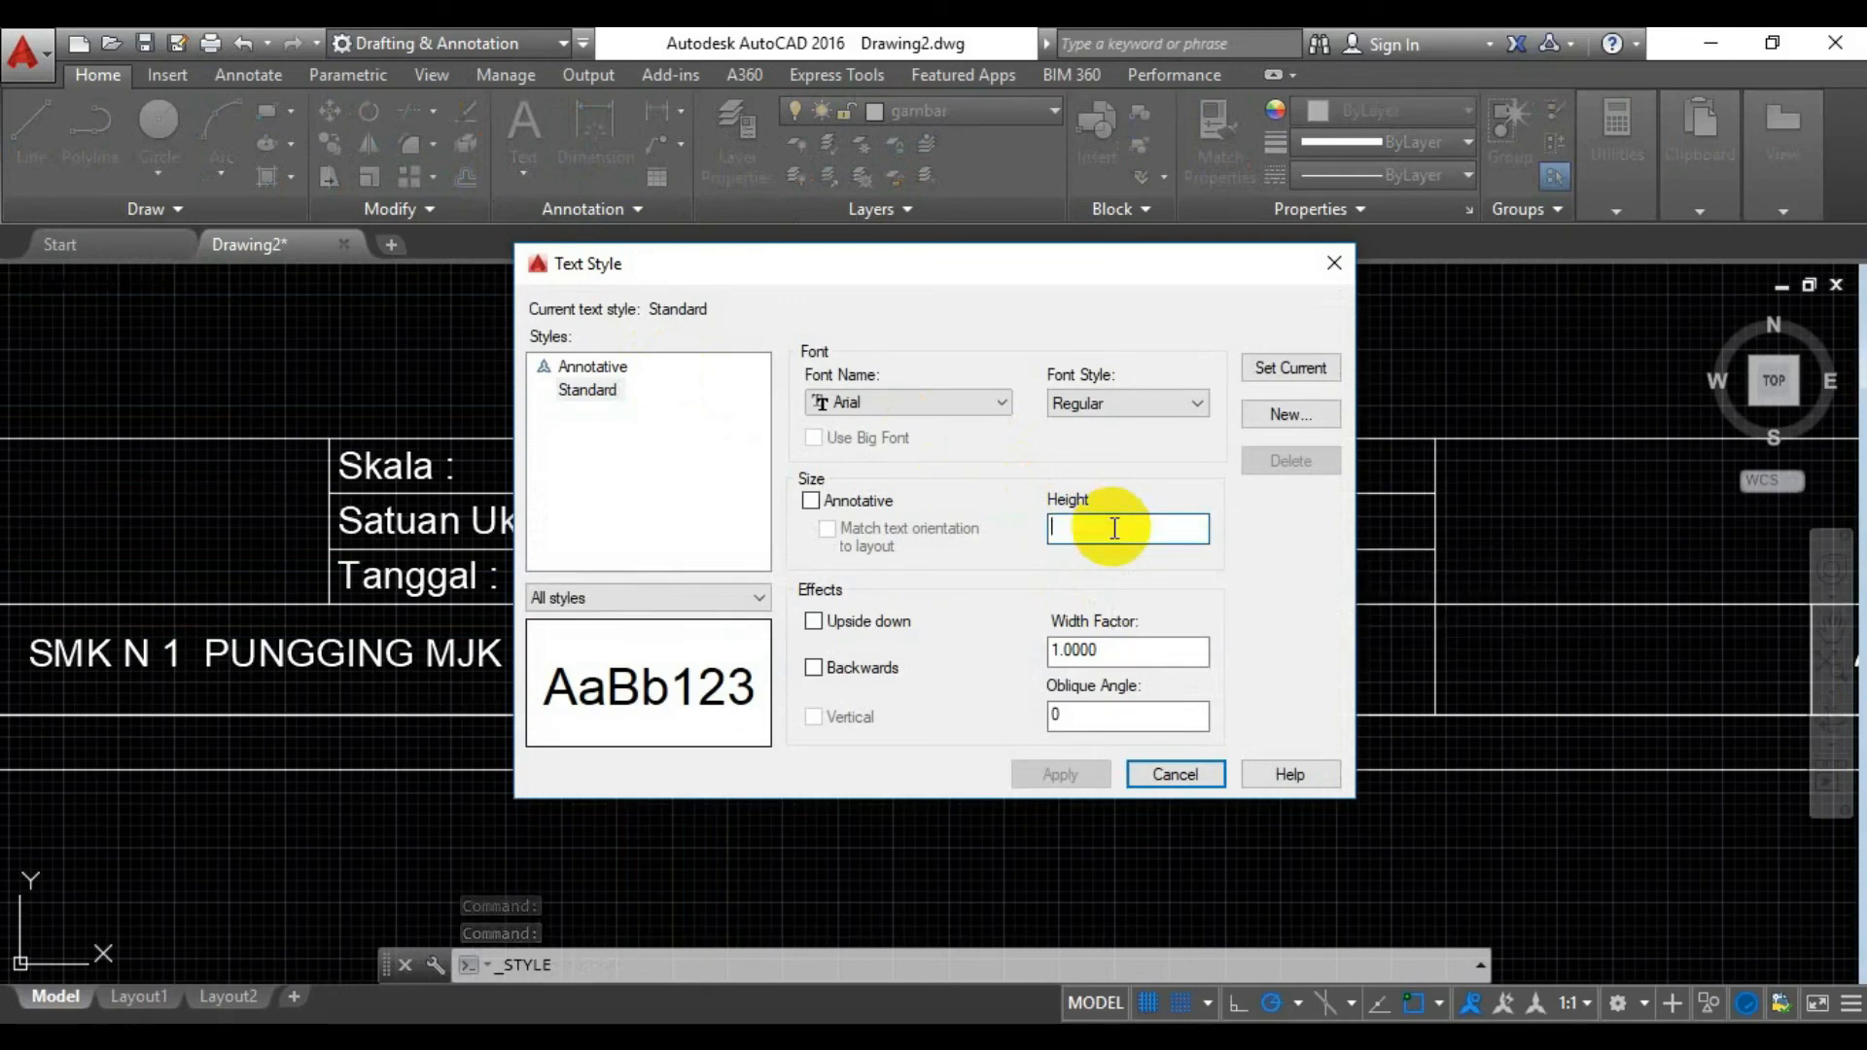
{"action": "type", "text": "5"}
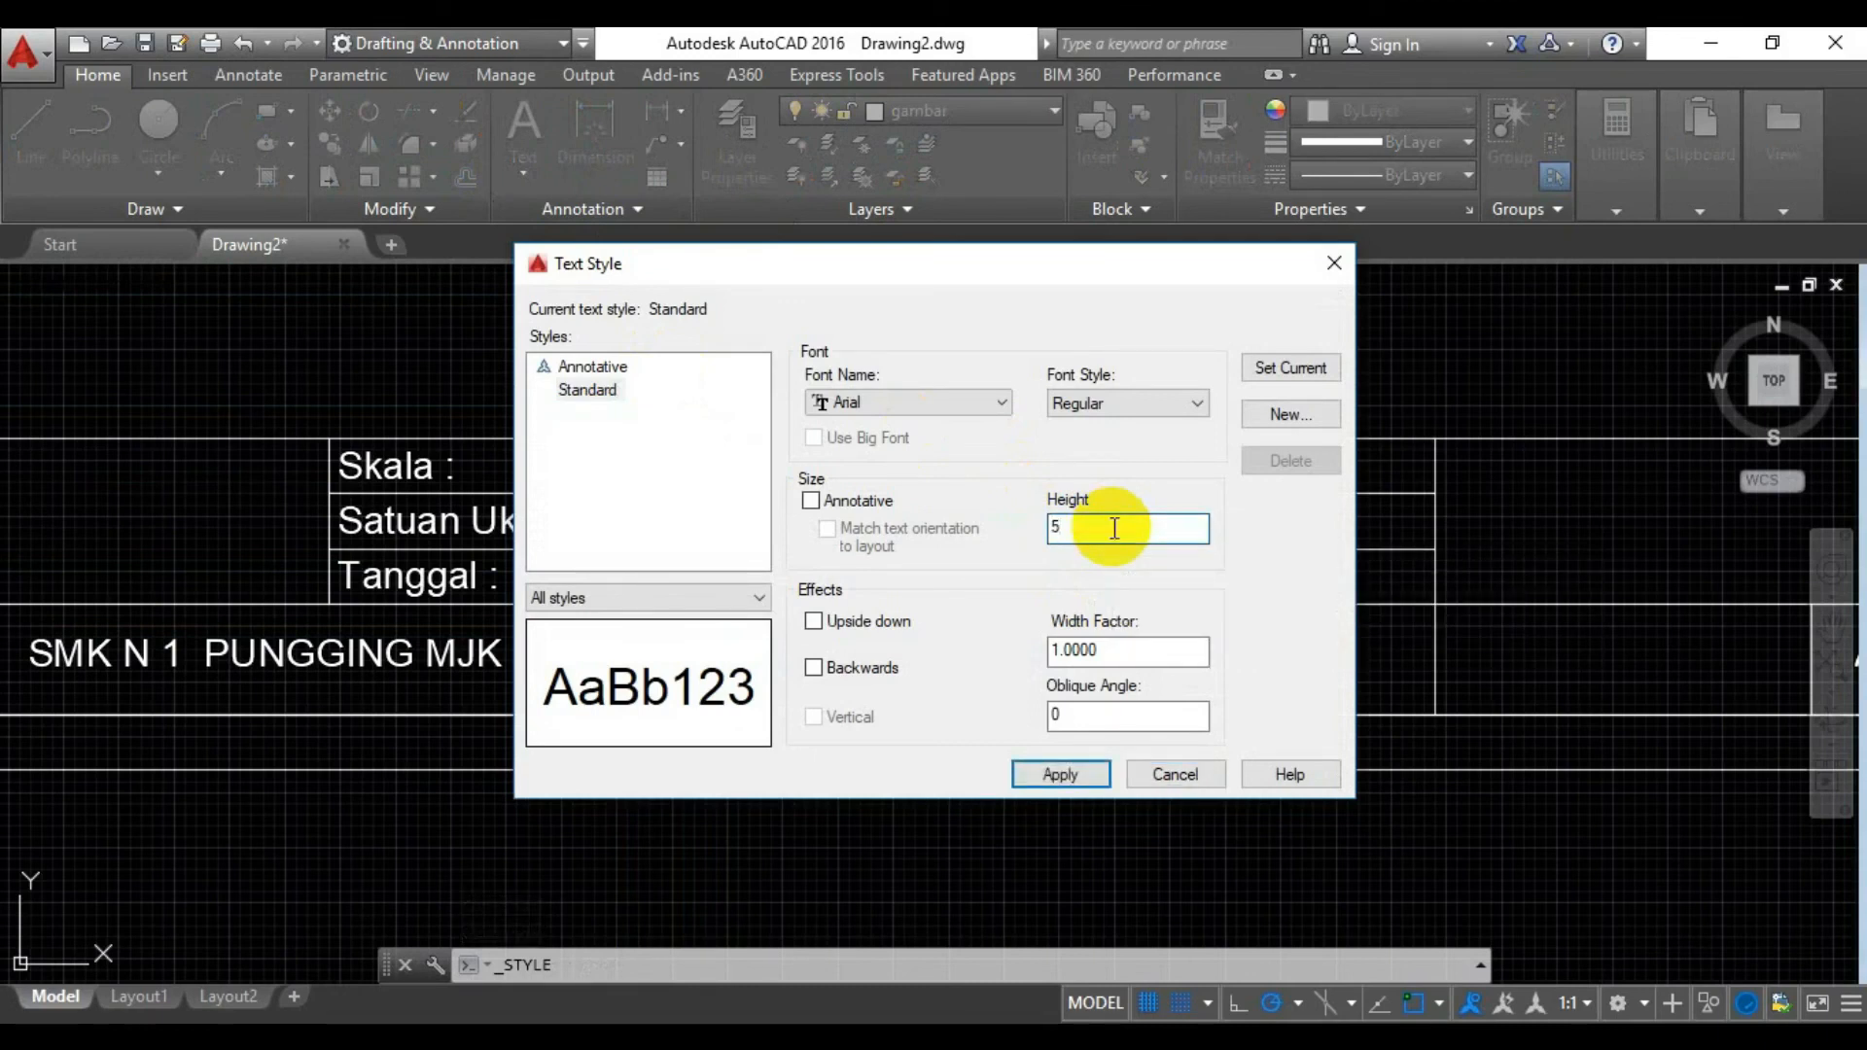
{"action": "left_click", "coordinate": [1069, 775]}
{"action": "left_click", "coordinate": [1157, 778]}
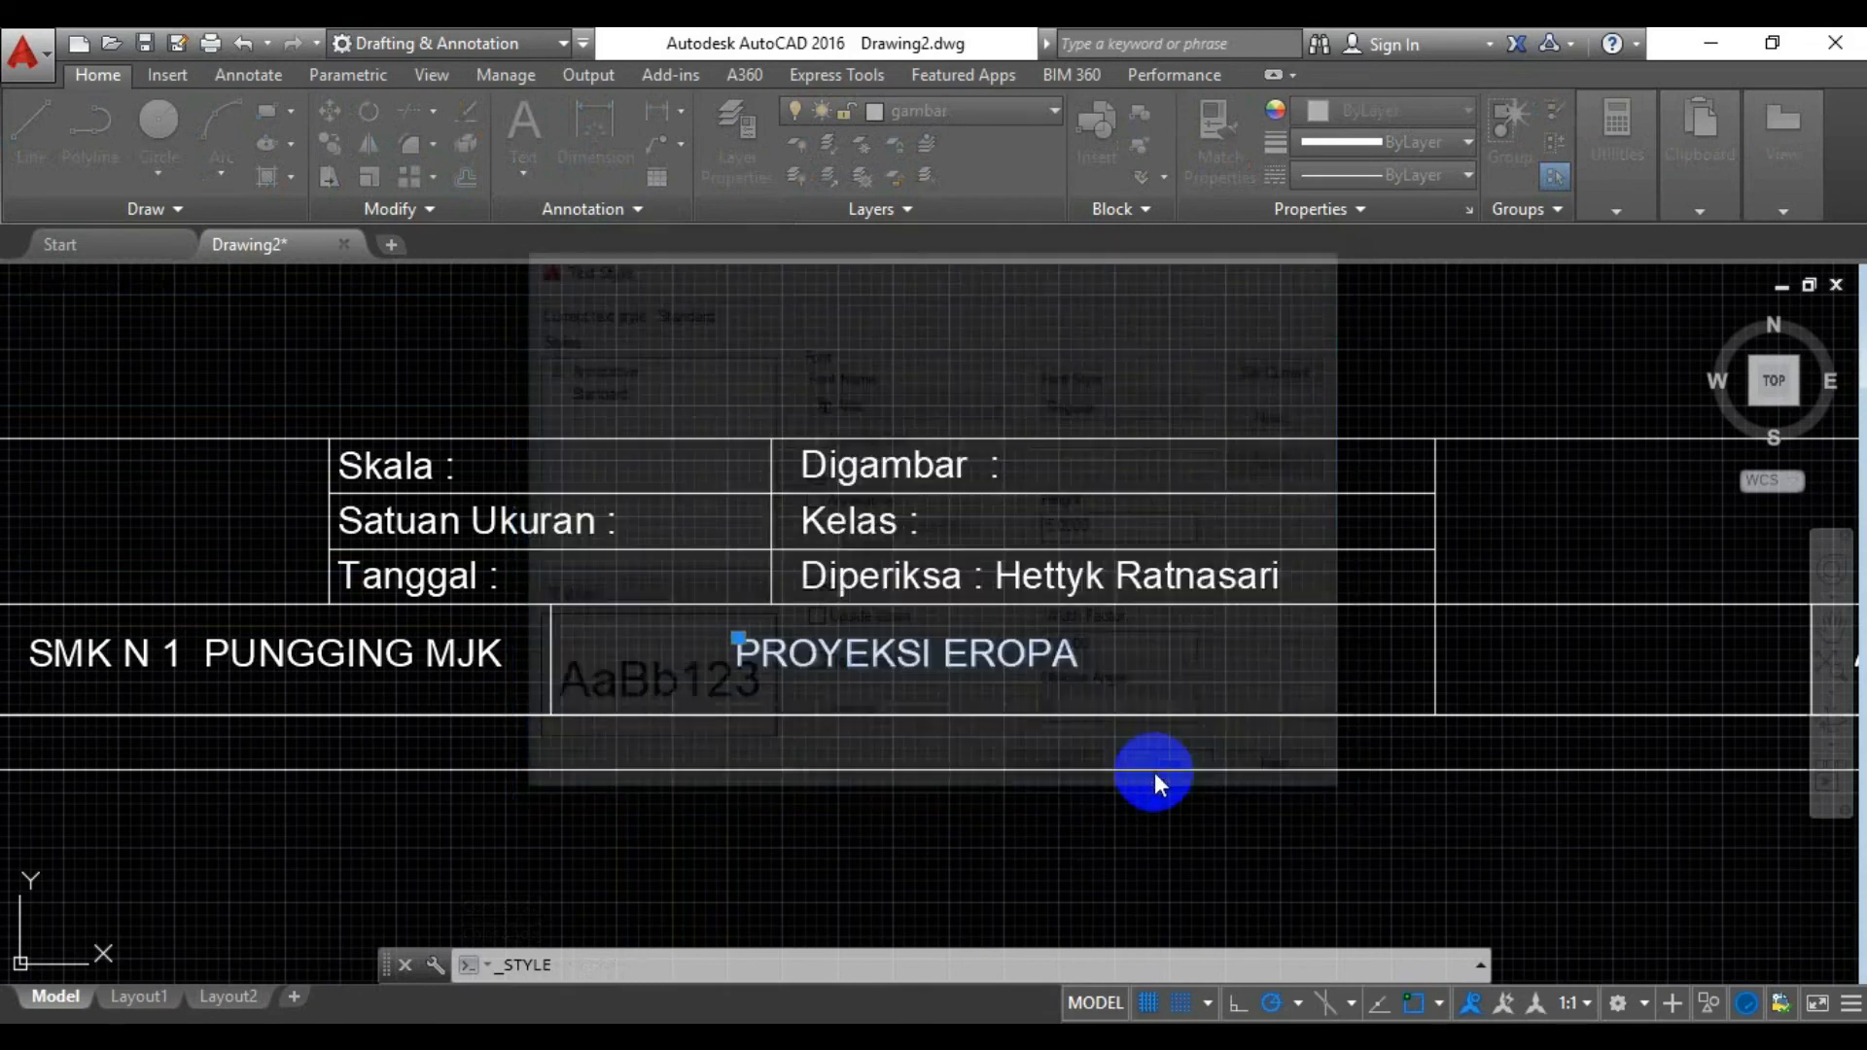
Change the text height of the whole "PROYEKSI EROPA" title in the bottom row to 5
{"action": "left_click", "coordinate": [742, 646]}
{"action": "double_click", "coordinate": [739, 644]}
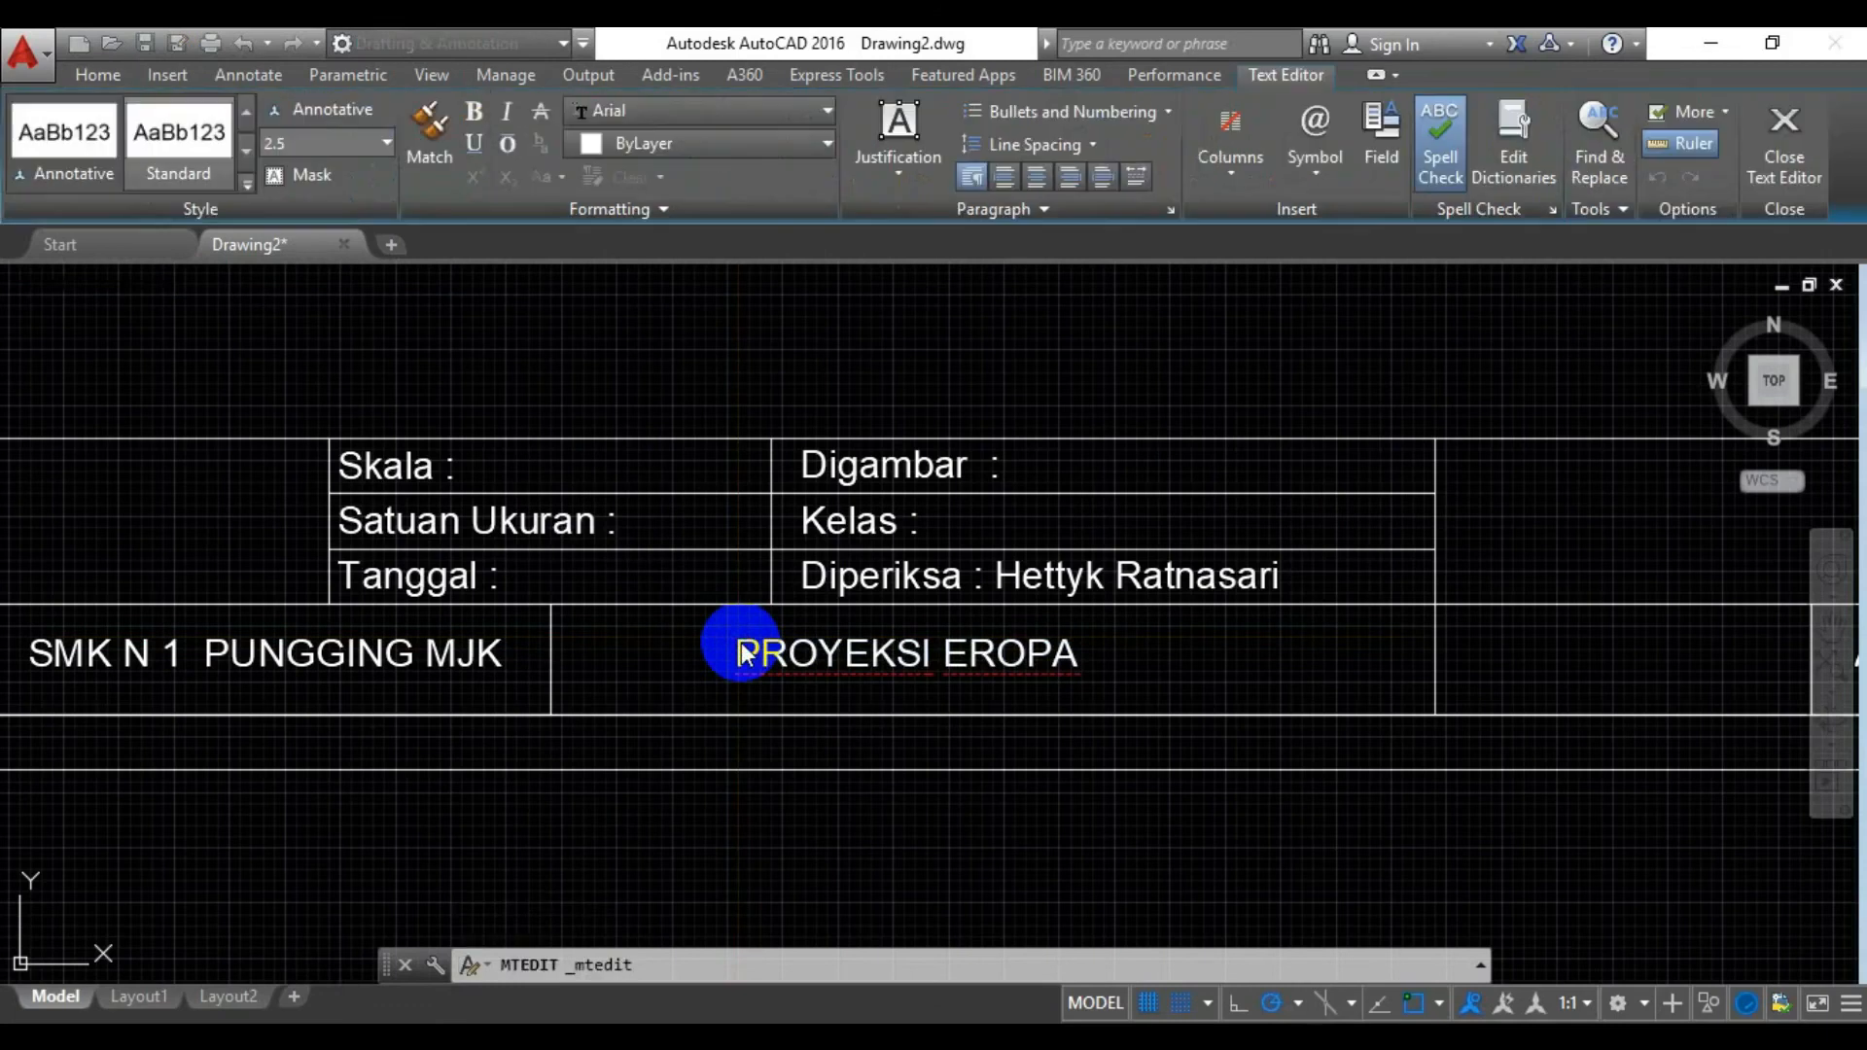
{"action": "left_click_drag", "start_coordinate": [739, 650], "coordinate": [1077, 669]}
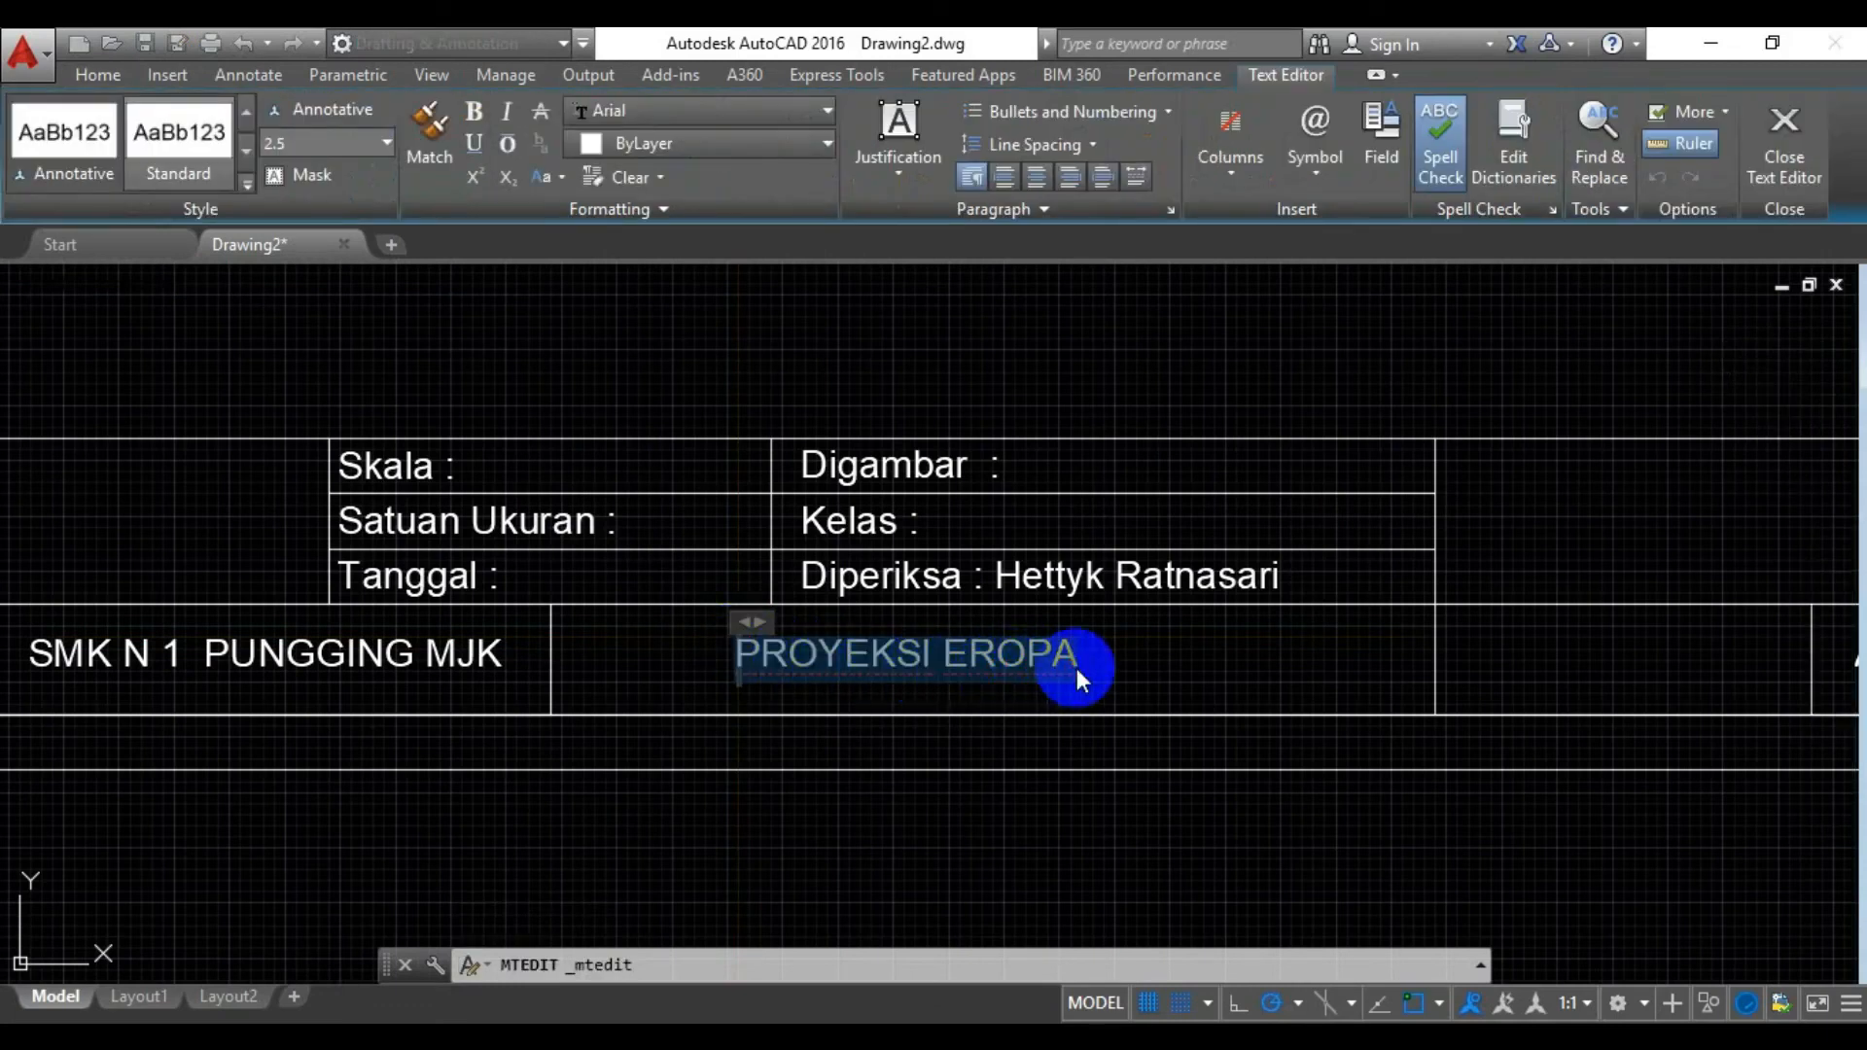
{"action": "left_click", "coordinate": [388, 142]}
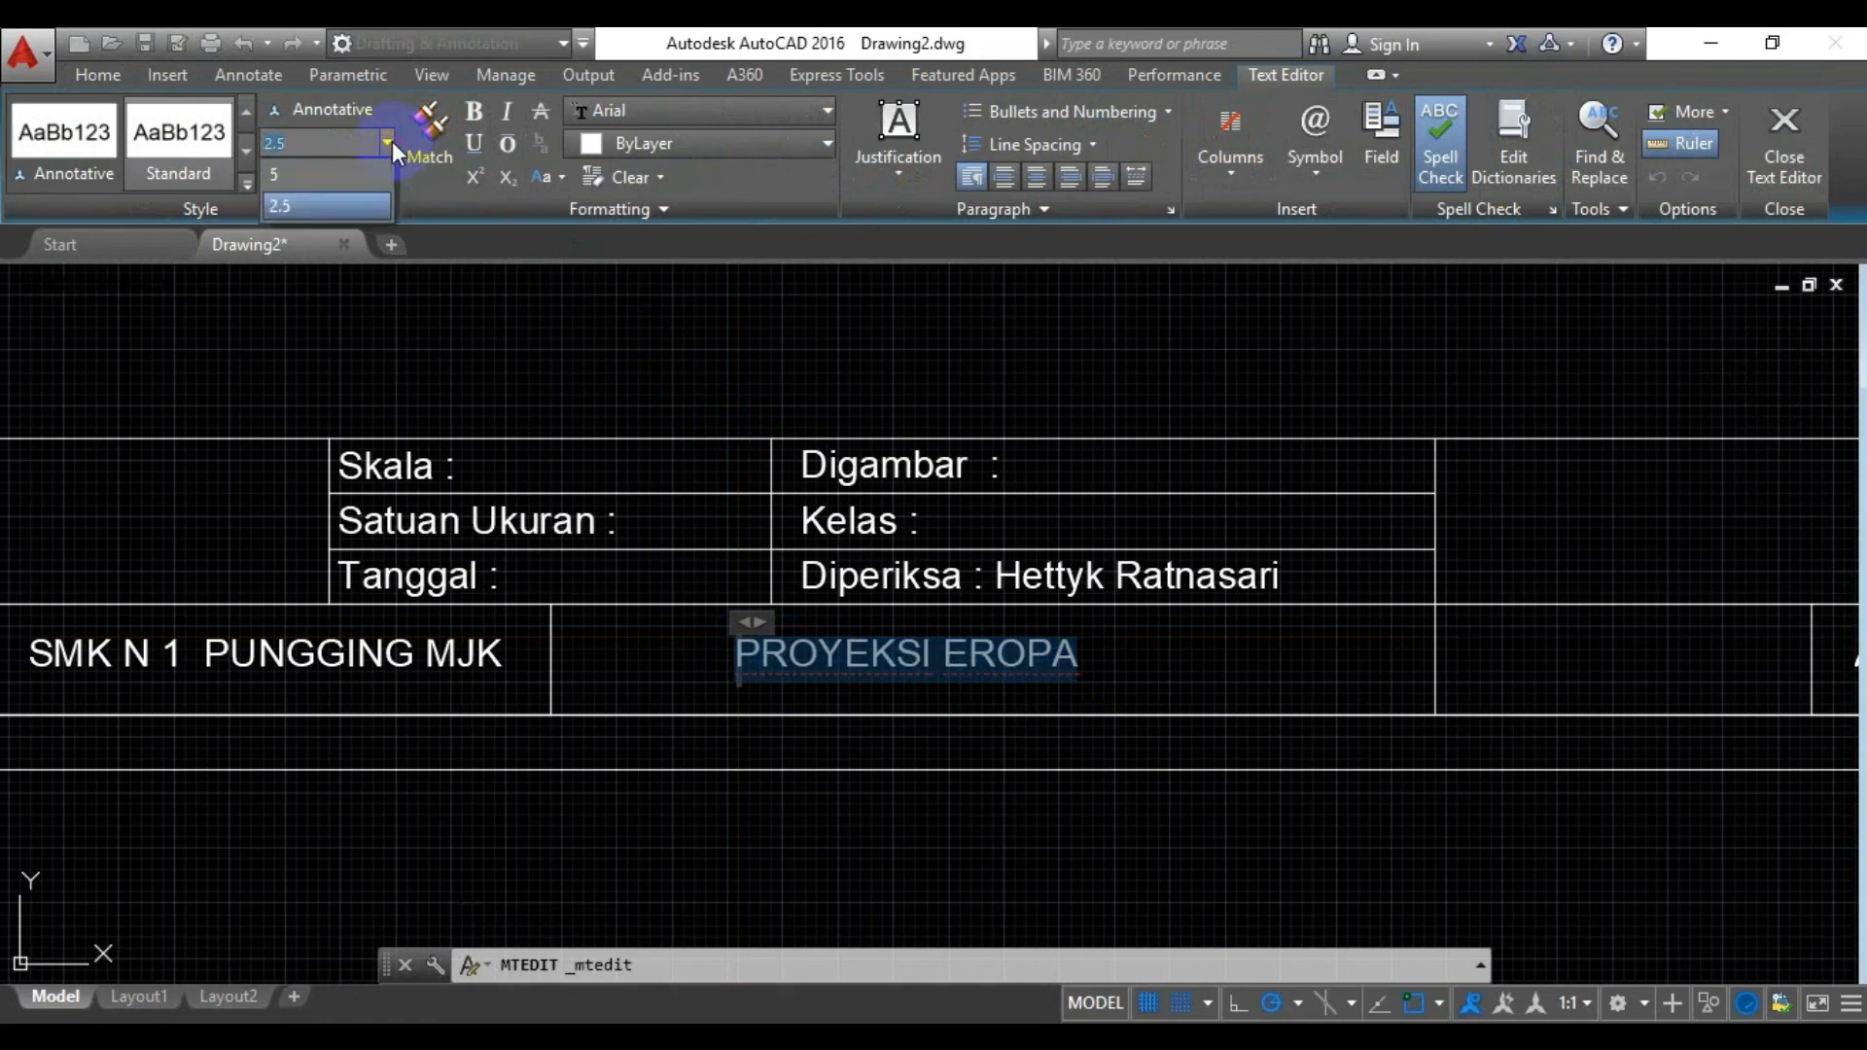
{"action": "left_click", "coordinate": [354, 173]}
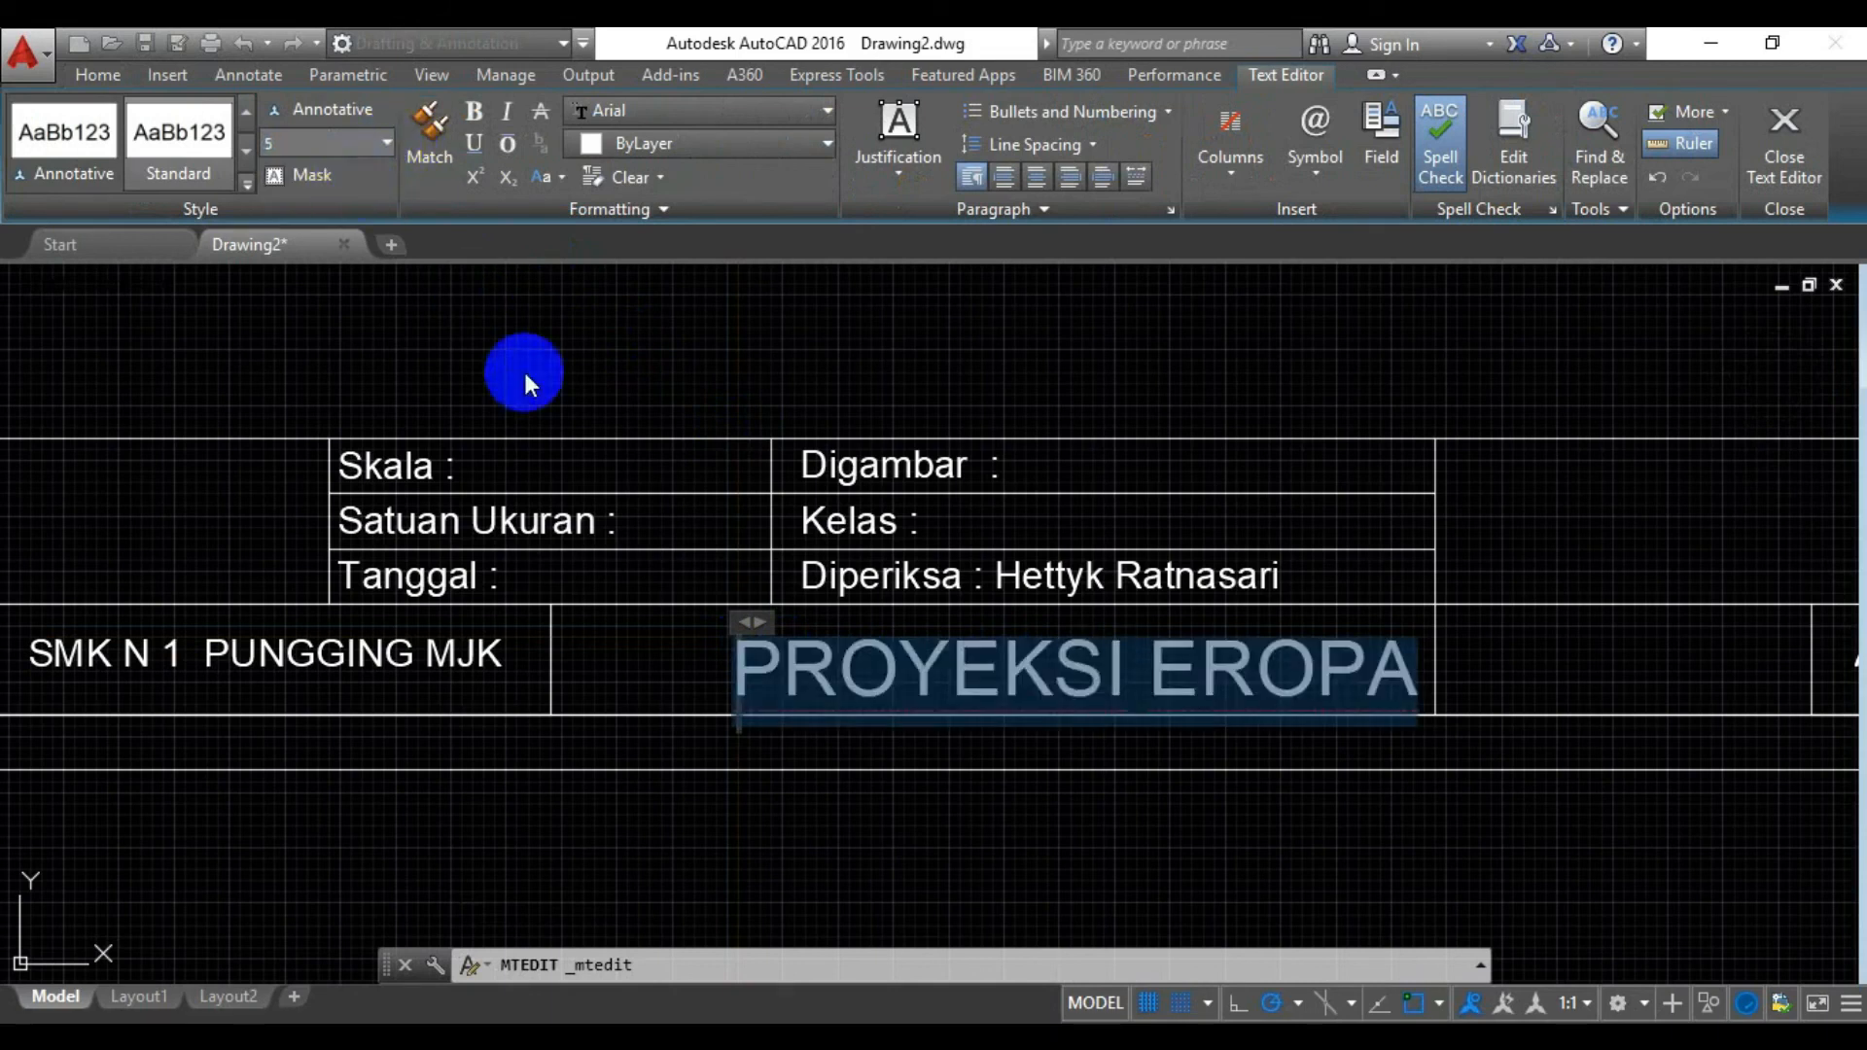
{"action": "left_click", "coordinate": [786, 773]}
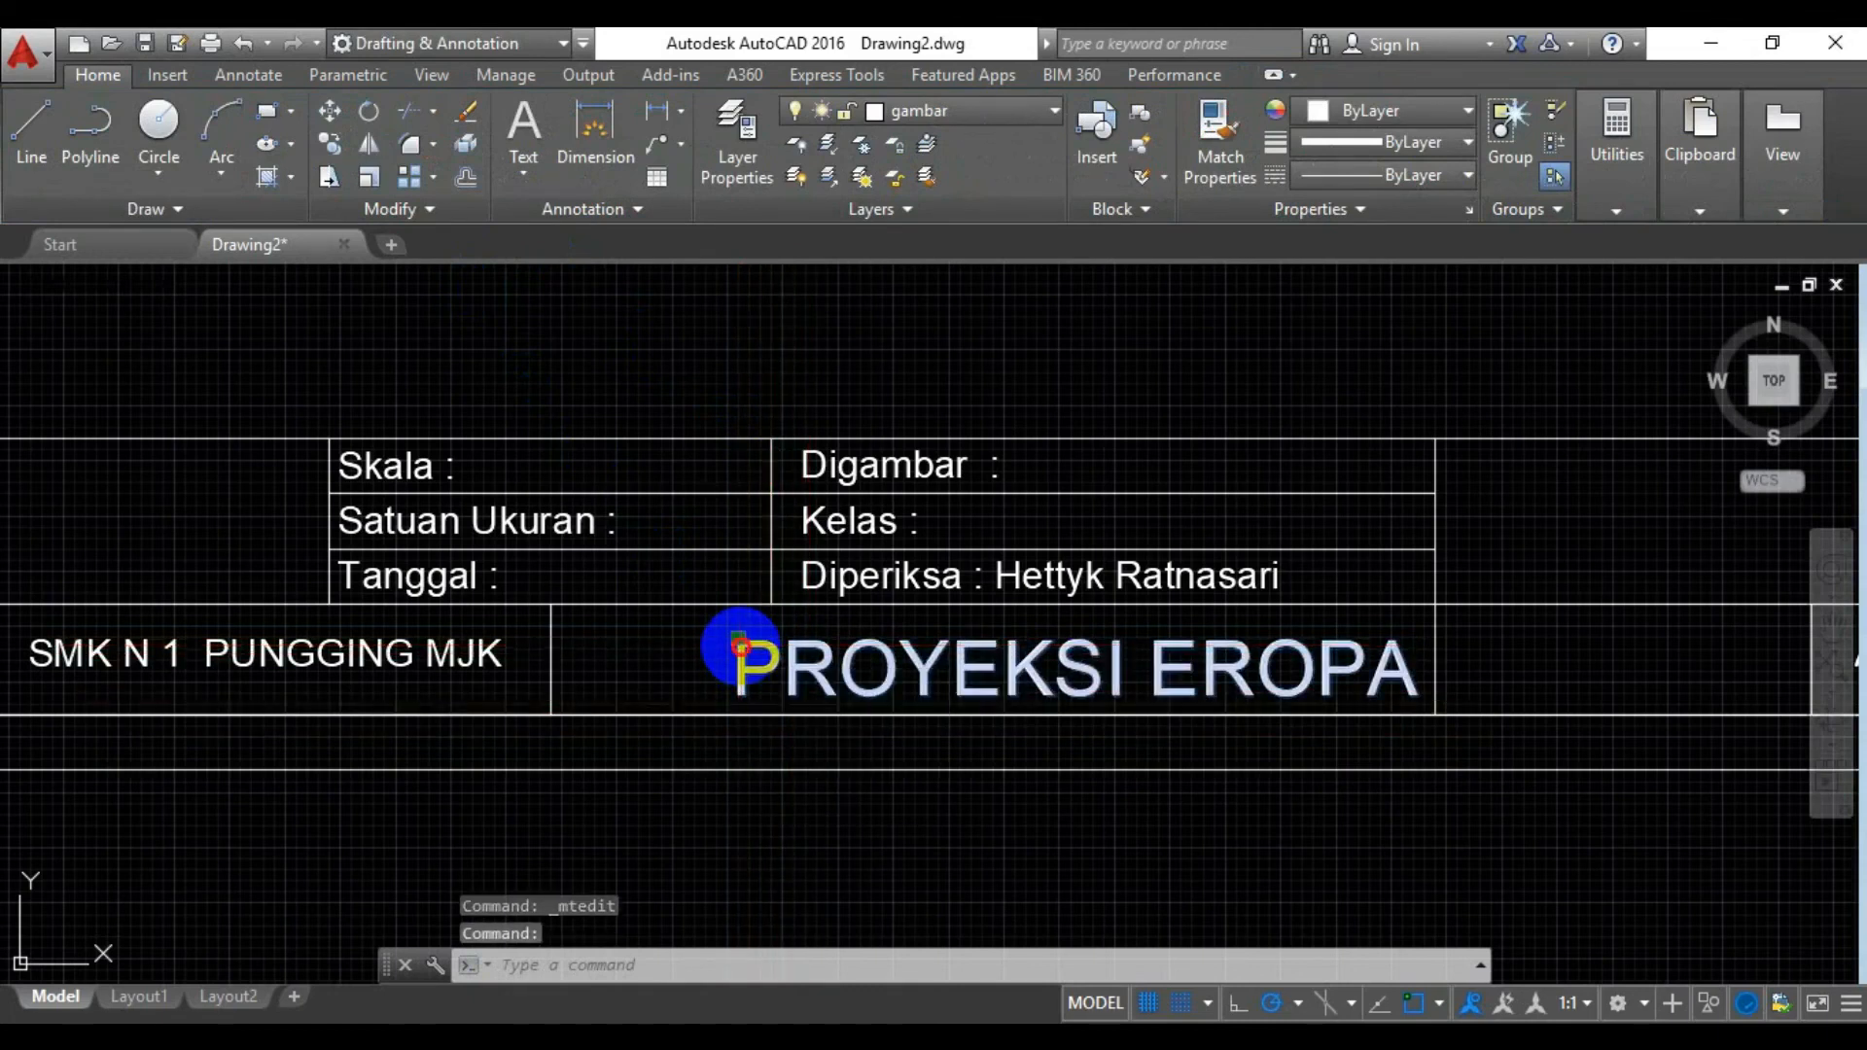
Move the "PROYEKSI EROPA" text to the middle of its title block cell and deselect it
{"action": "left_click", "coordinate": [739, 650]}
{"action": "left_click_drag", "start_coordinate": [735, 650], "coordinate": [646, 645]}
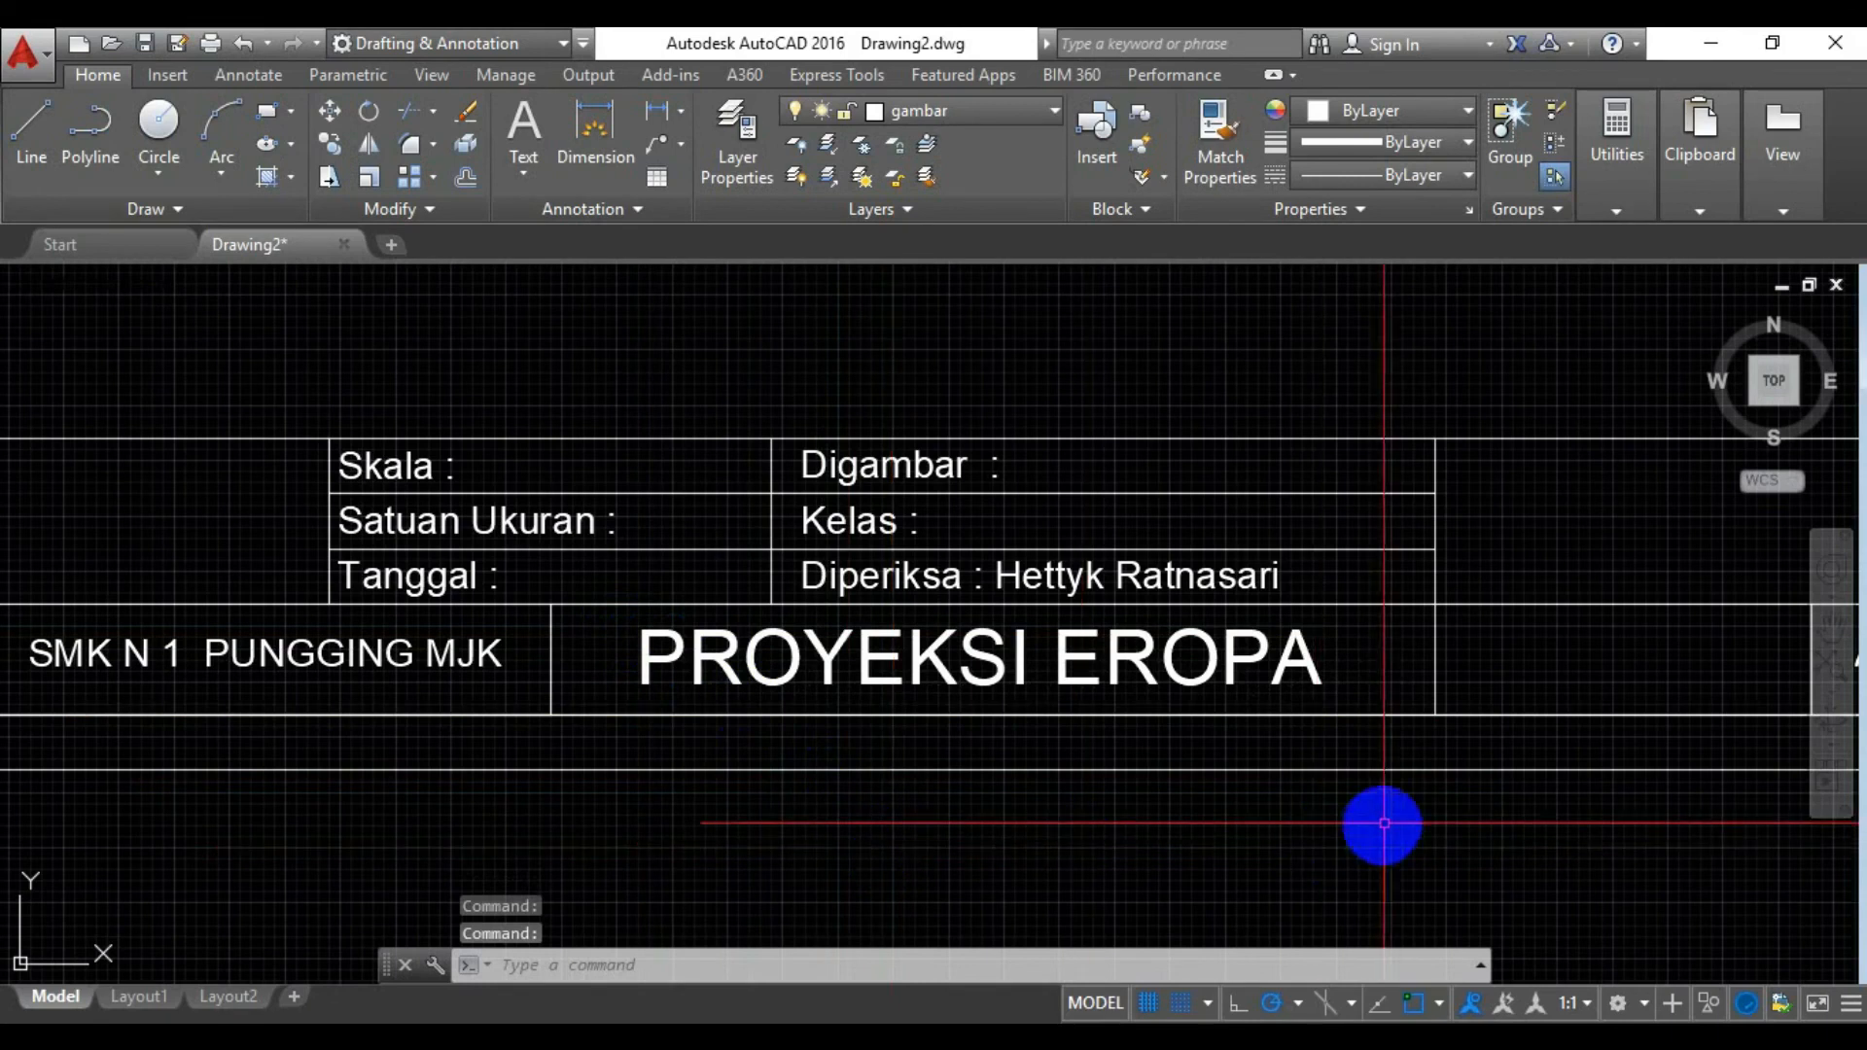
{"action": "key", "text": "Escape"}
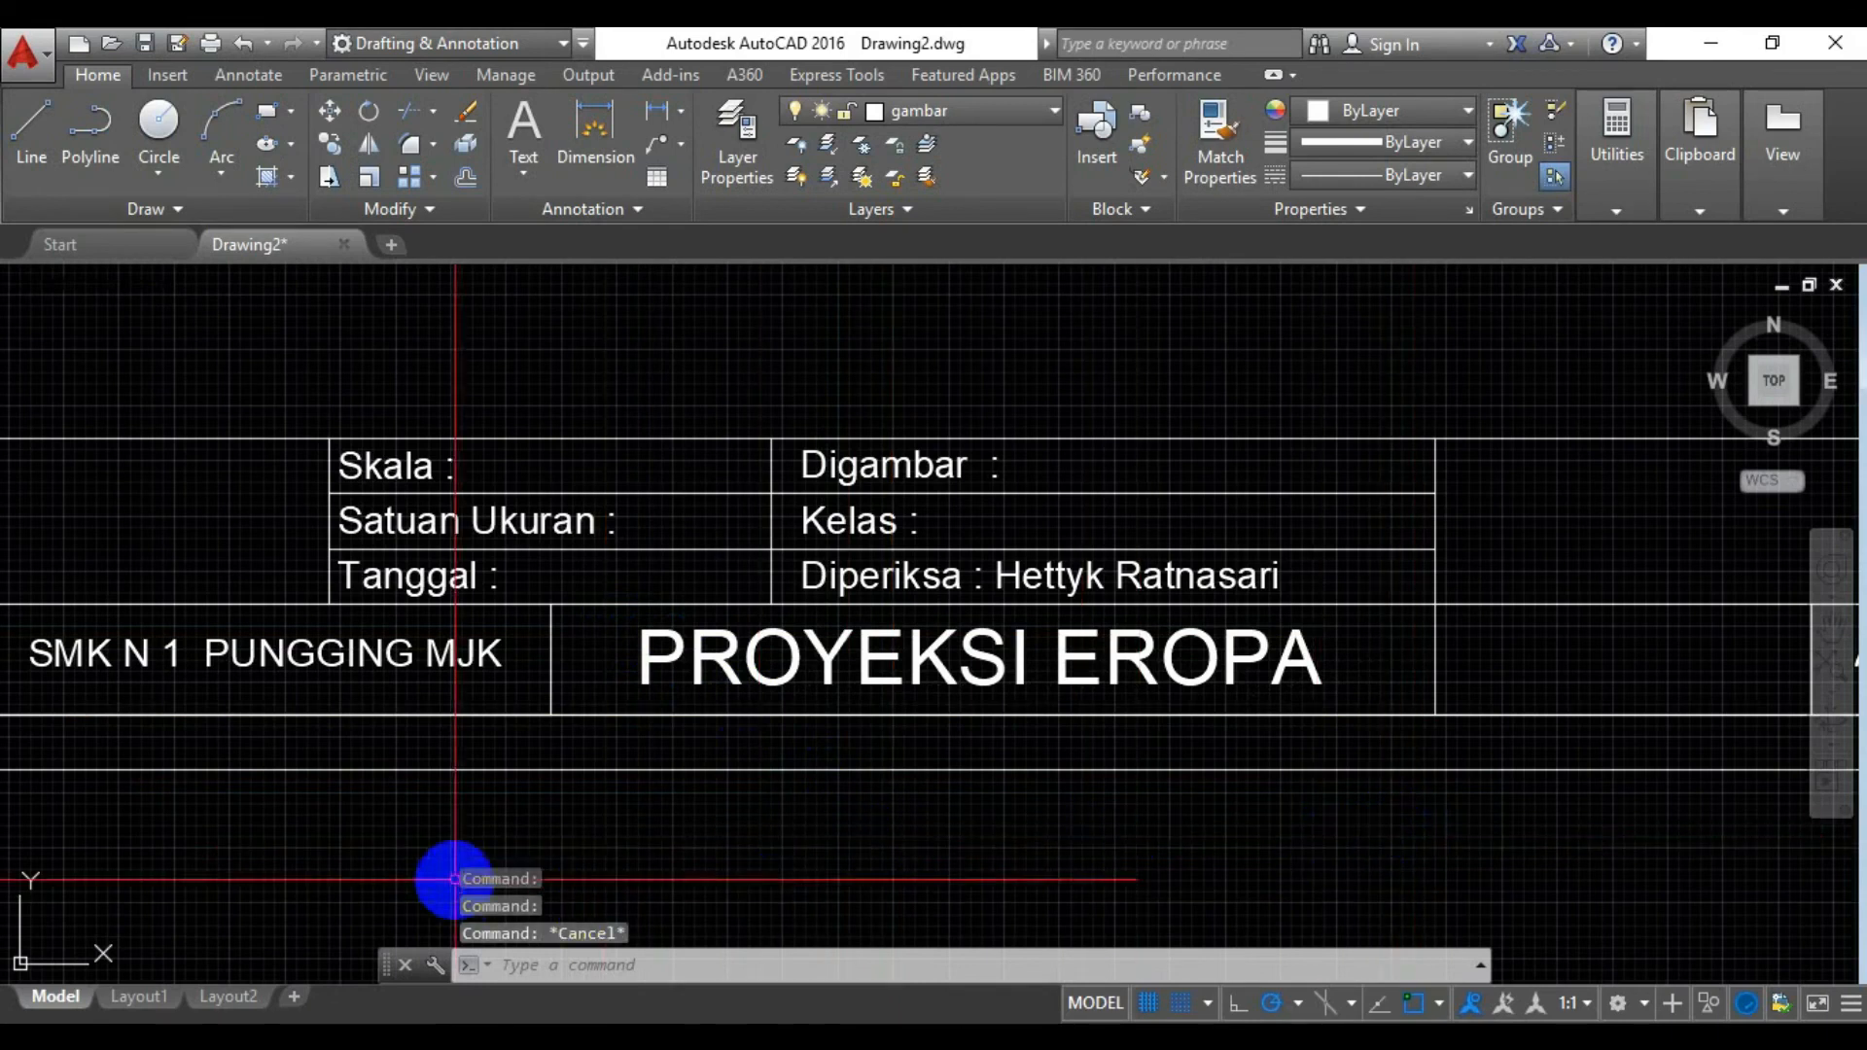